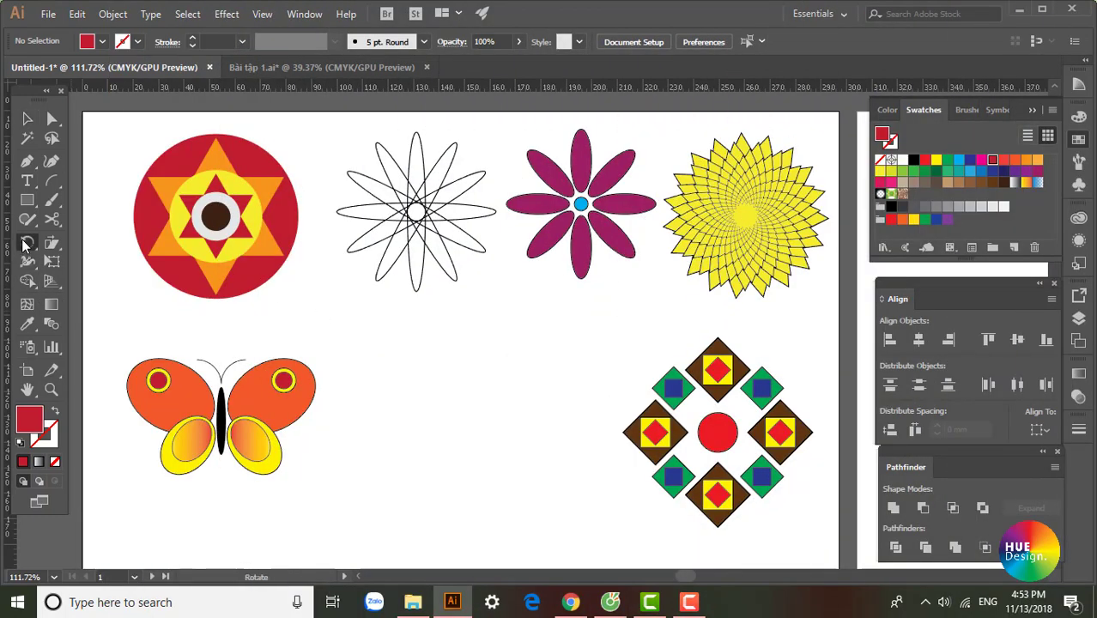
Step: Look through the rotate/reflect and scale/shear tool variants and the Object menu, then return to the Selection tool
left_click(25, 244)
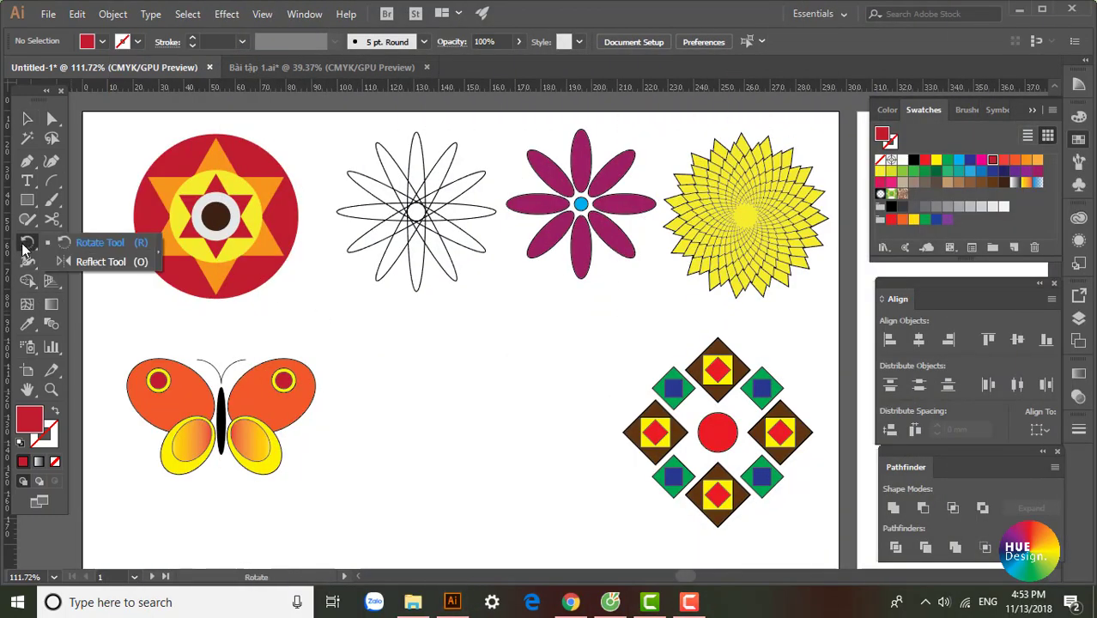
left_click(55, 247)
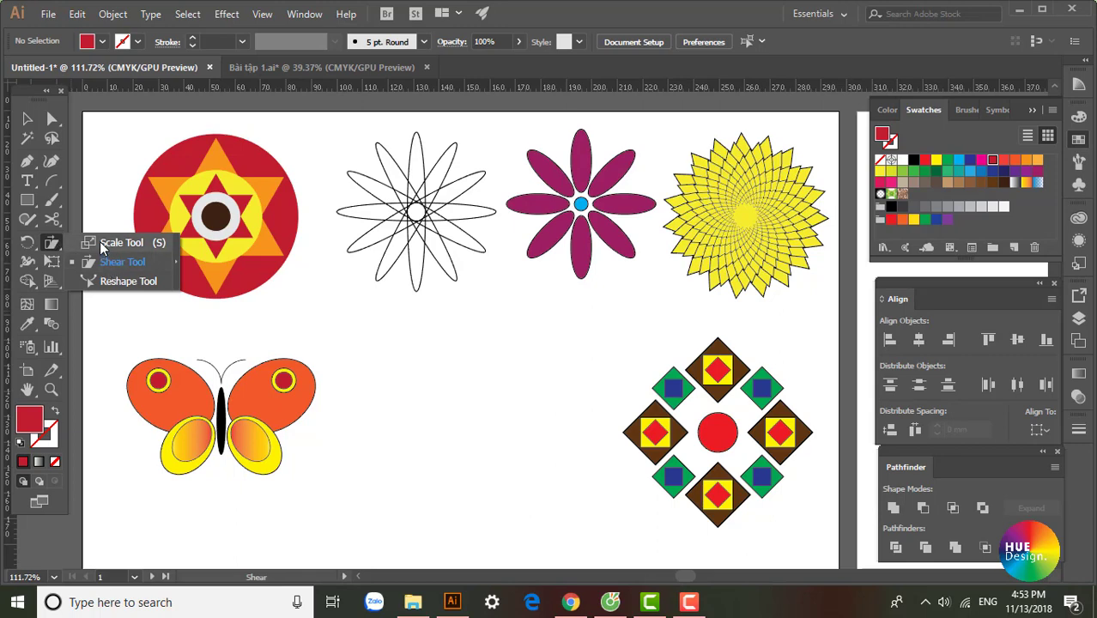
left_click(87, 244)
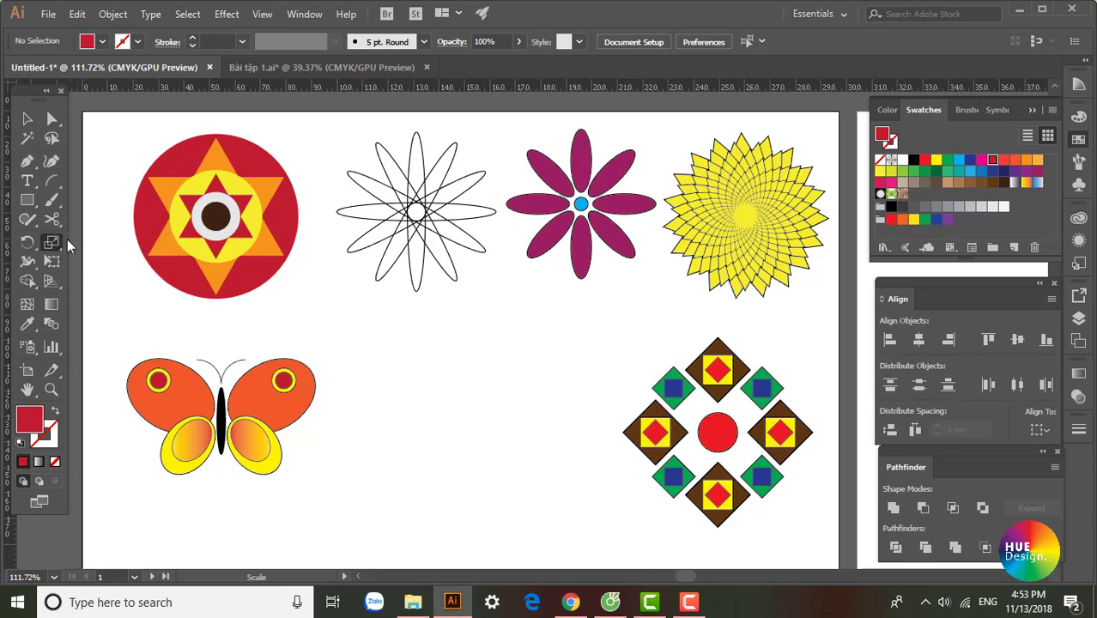
left_click(116, 15)
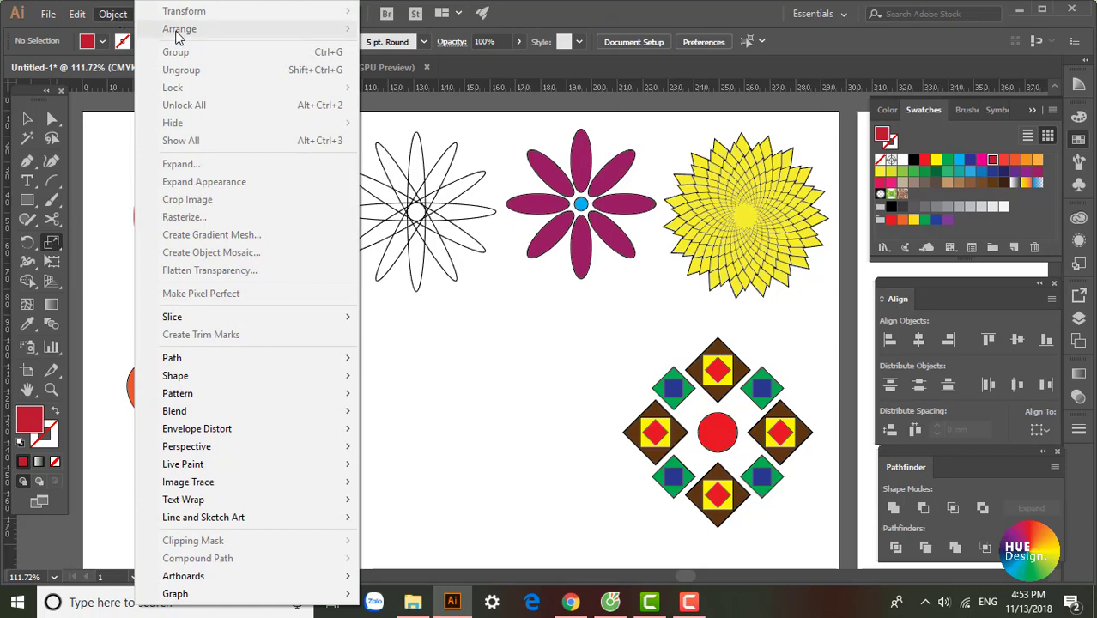
left_click(558, 17)
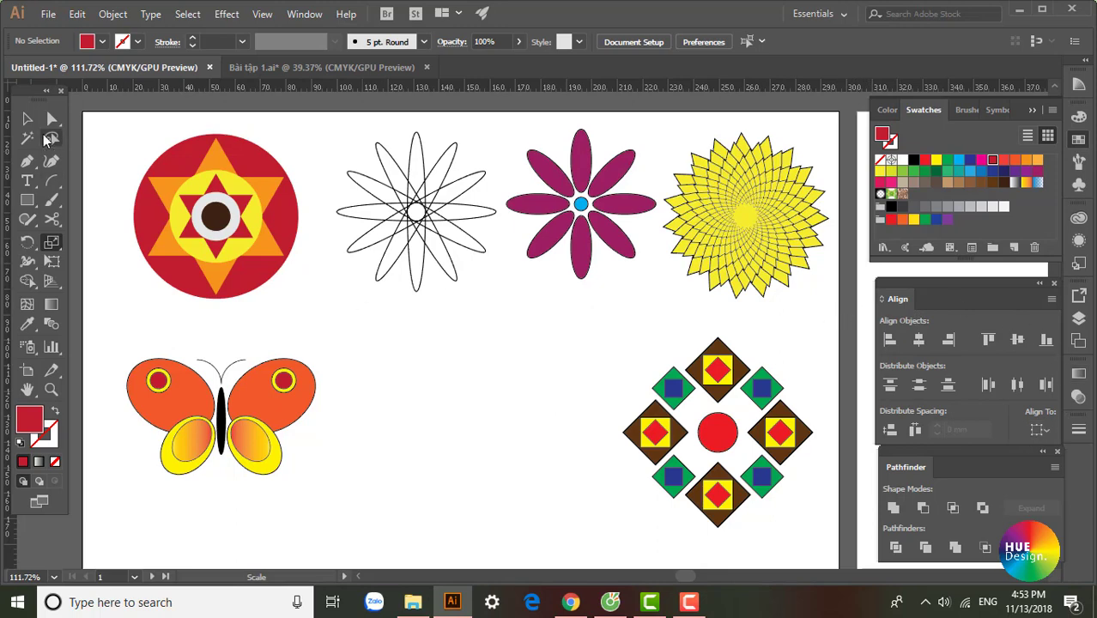
left_click(27, 119)
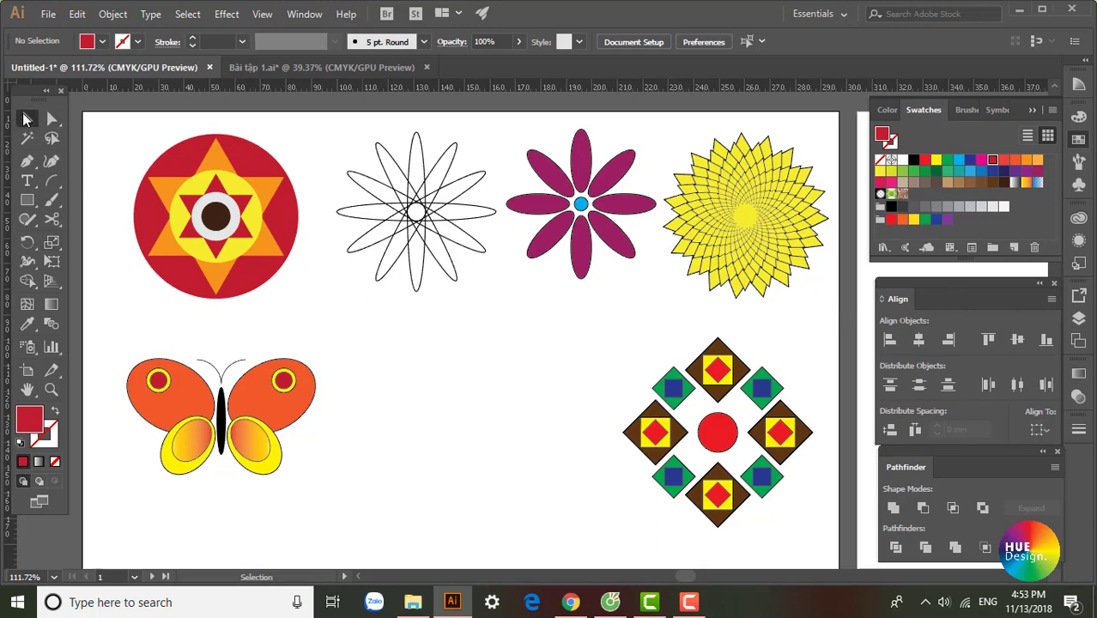
Step: Browse the Object menu again, bring the star emblem into view, and select its red outer circle
left_click(113, 13)
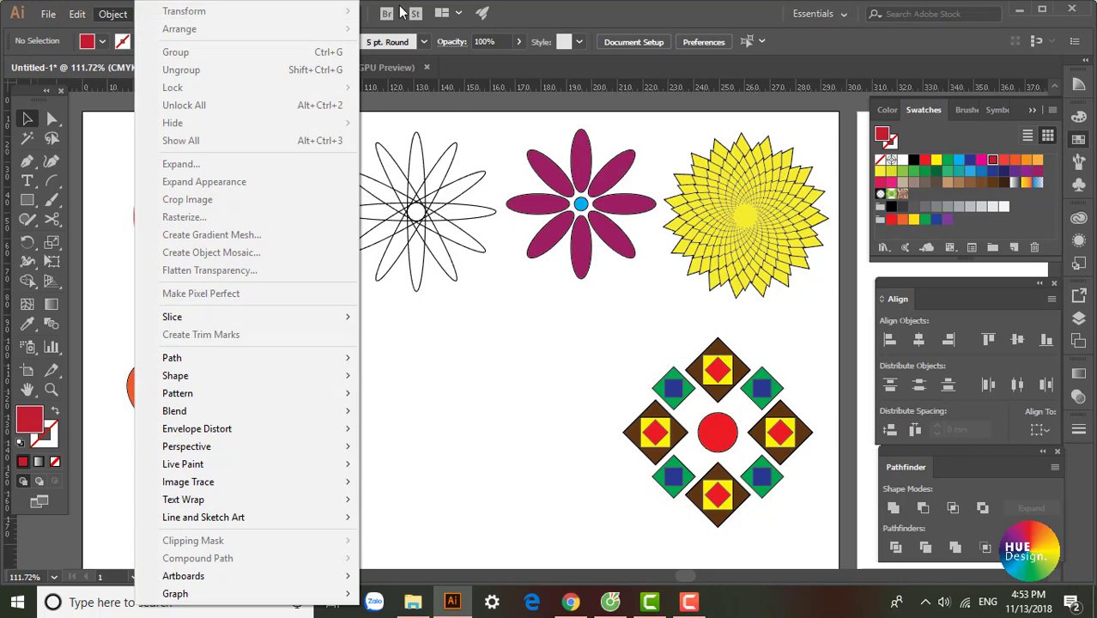
left_click(454, 307)
left_click_drag(454, 307, 439, 295)
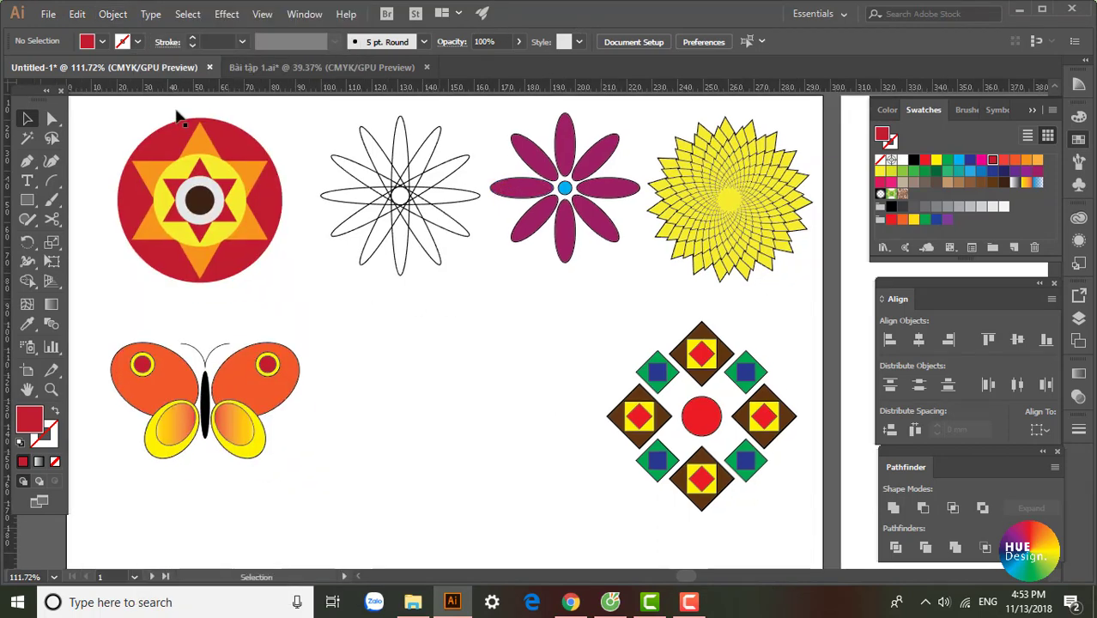
left_click(112, 14)
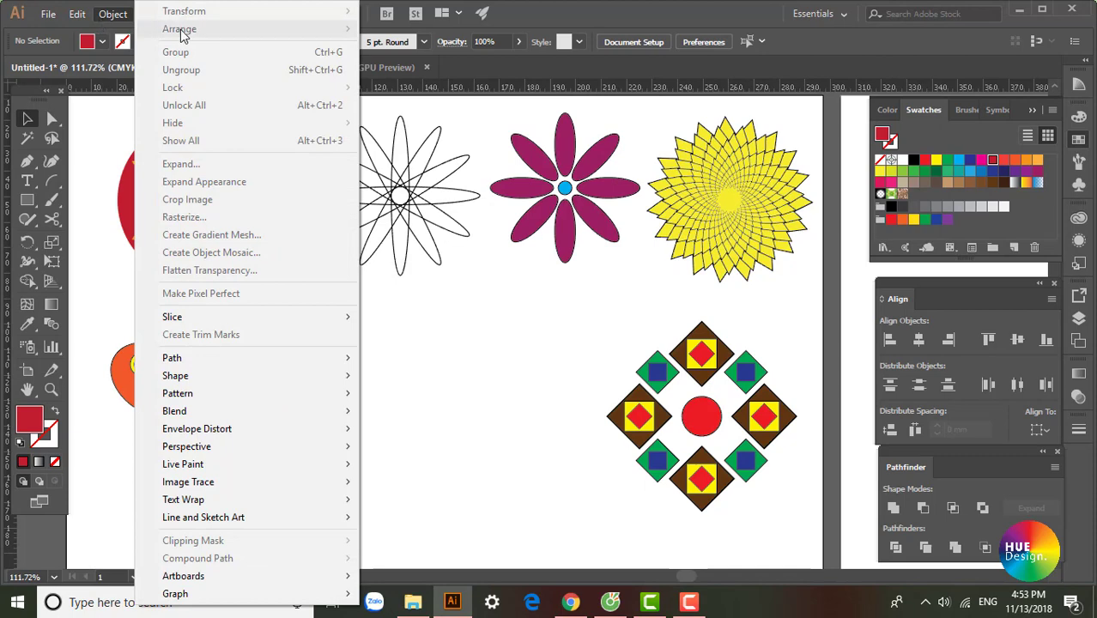
left_click(553, 23)
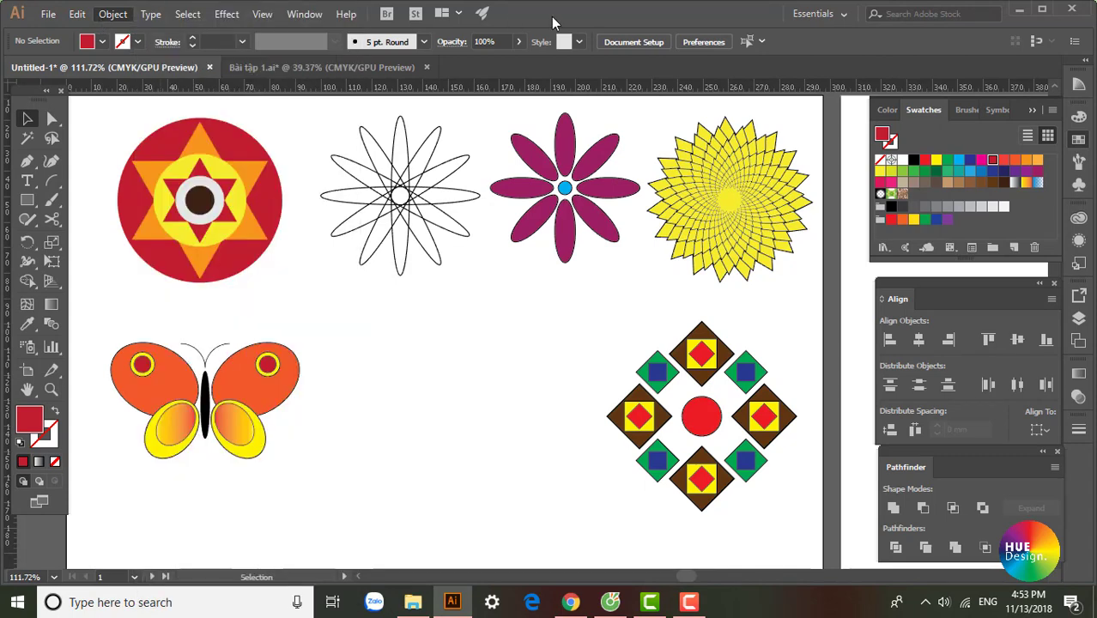
scroll(176, 166, "up", 5)
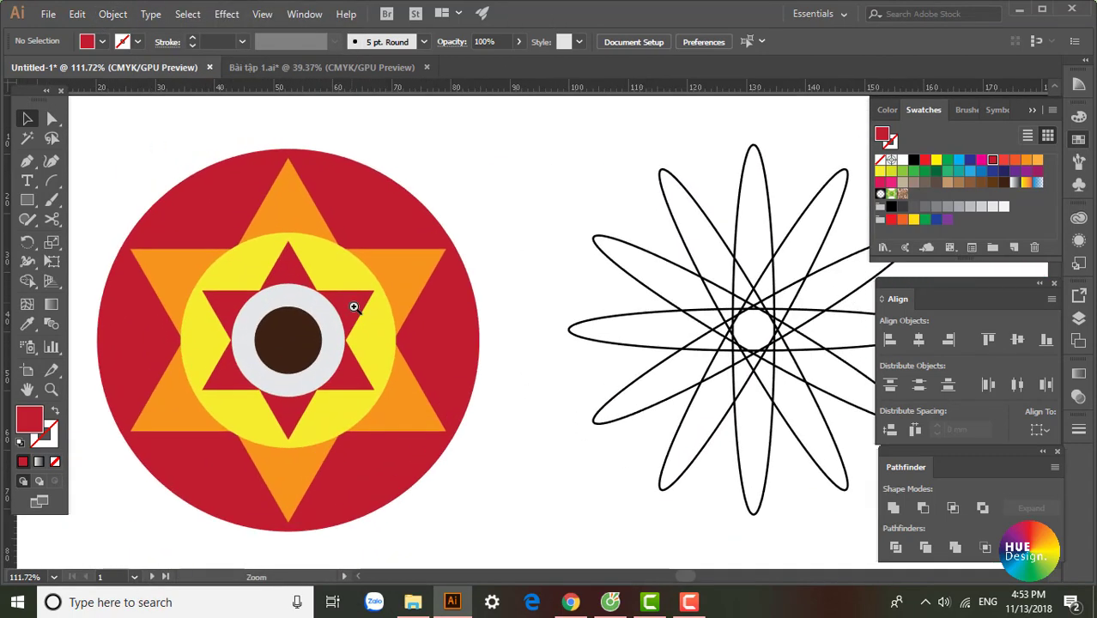
left_click_drag(382, 266, 427, 238)
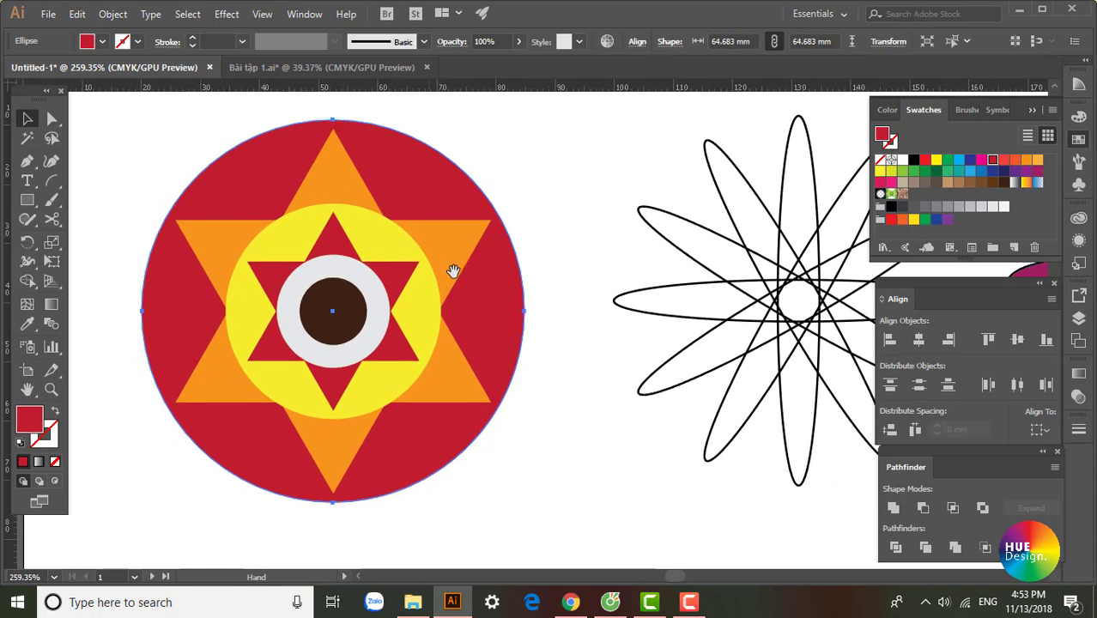
left_click(519, 362)
Step: On empty canvas beside the diamond pattern, draw a red rectangle with a smaller green rectangle inside
scroll(540, 409, "right", 1)
scroll(506, 369, "down", 1)
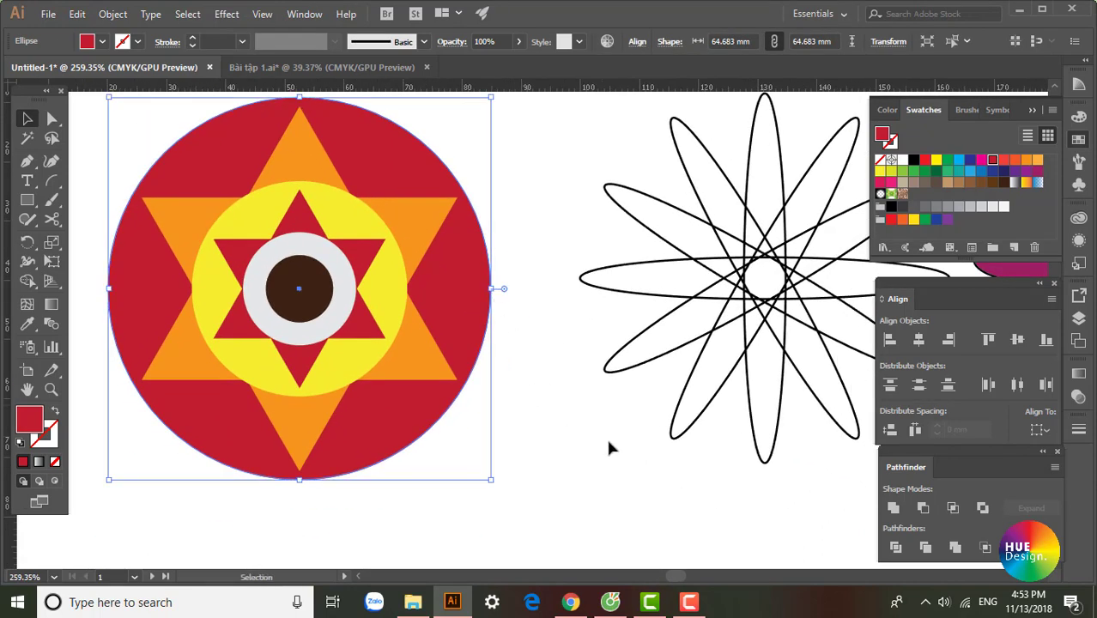
left_click_drag(608, 446, 325, 222)
scroll(371, 282, "right", 3)
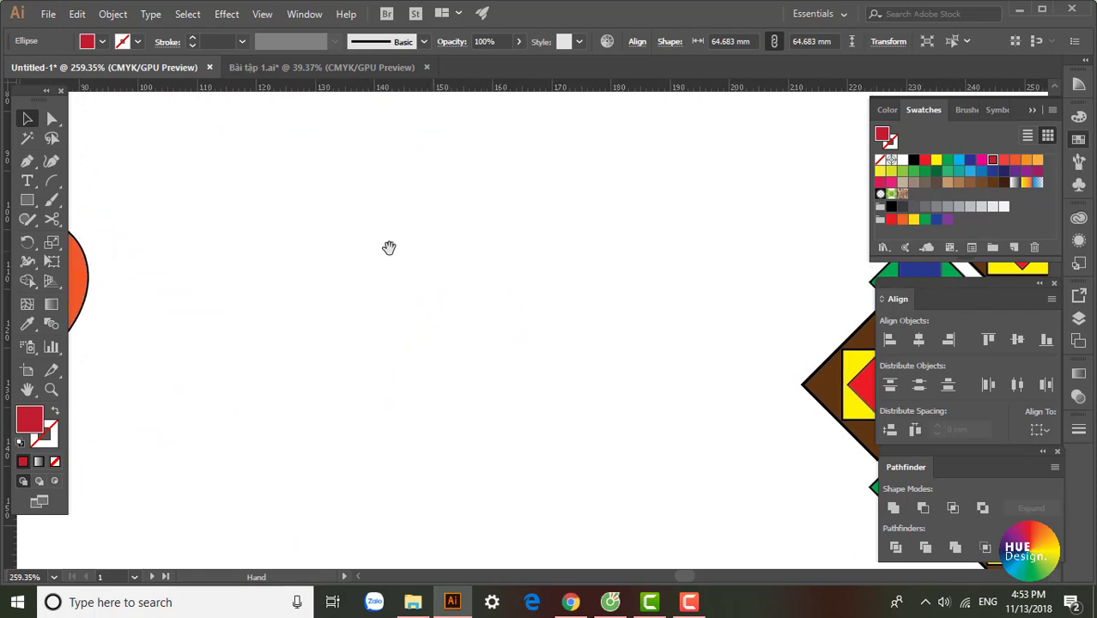
key("m")
left_click_drag(294, 196, 571, 445)
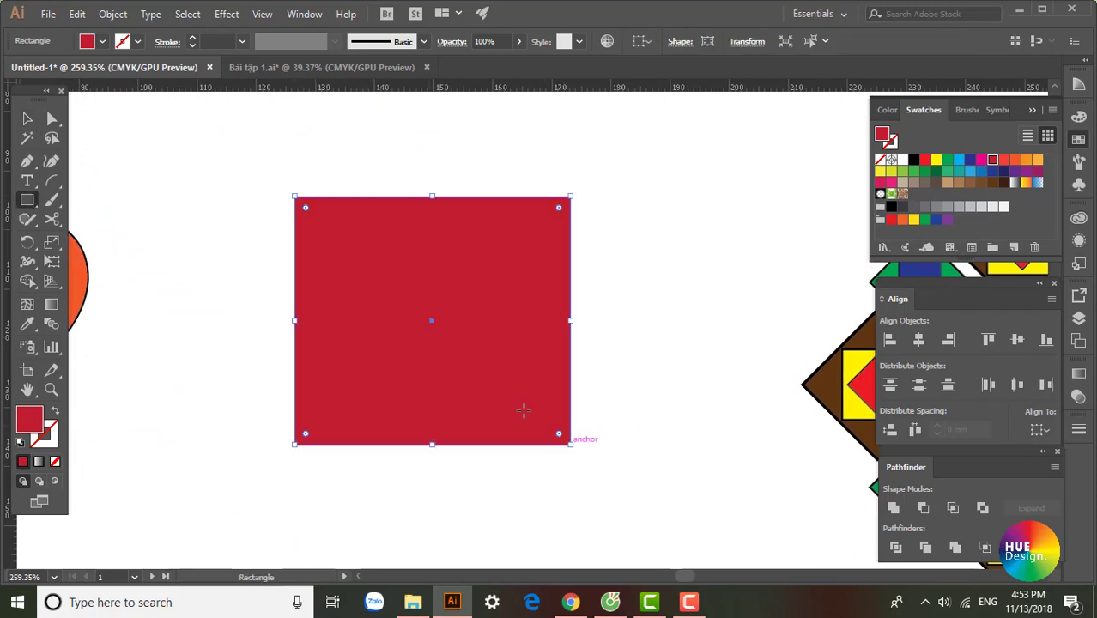
left_click_drag(389, 234, 527, 407)
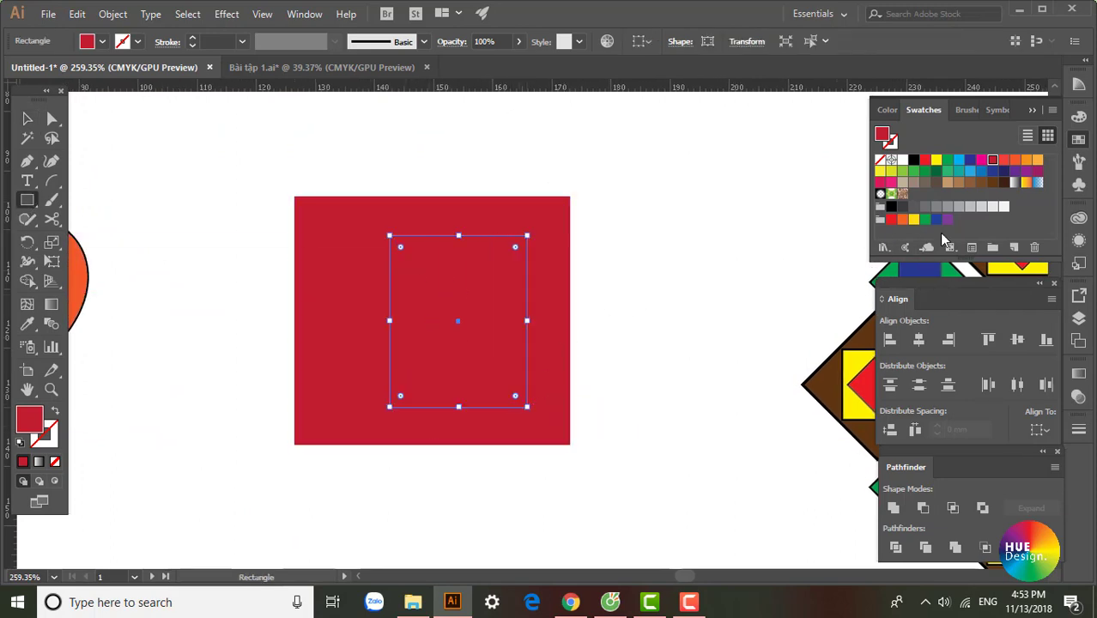
left_click(948, 161)
Step: Select both rectangles, then move the green rectangle past the red one's right edge
left_click(26, 119)
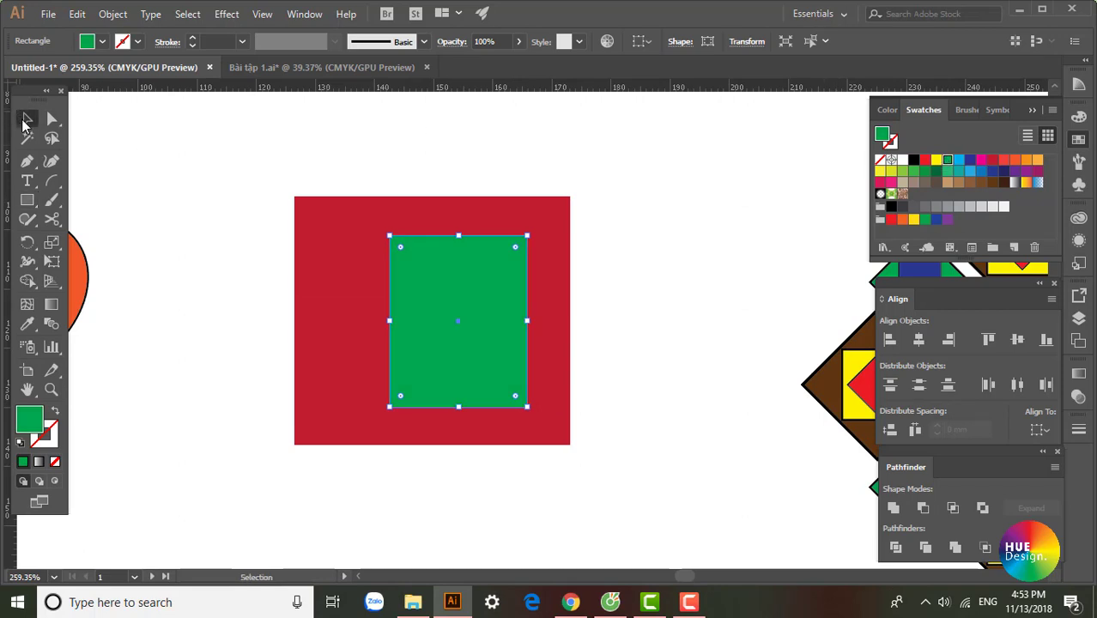
left_click_drag(180, 240, 582, 346)
left_click(662, 307)
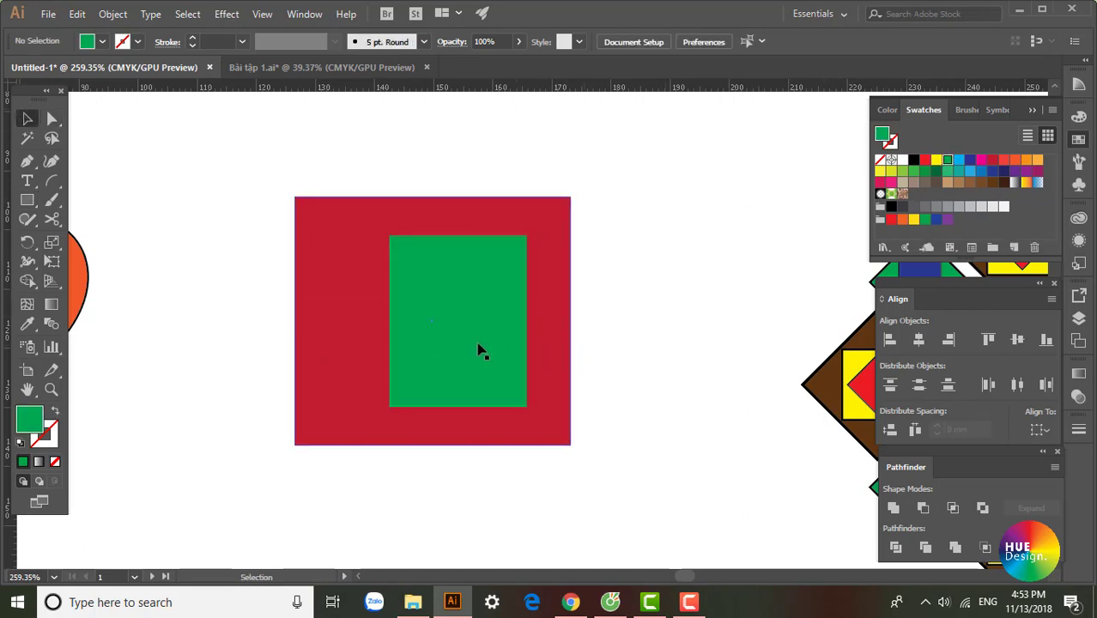
key("space")
mouse_move(477, 338)
left_mouse_down()
mouse_move(506, 346)
mouse_move(453, 309)
left_mouse_up()
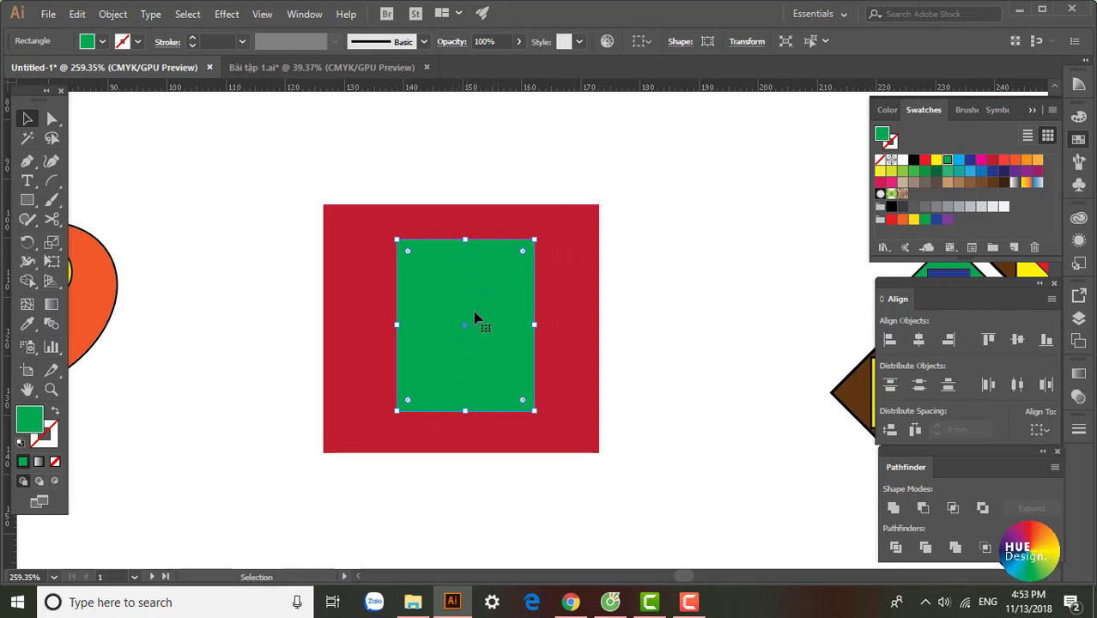
left_click_drag(479, 318, 604, 321)
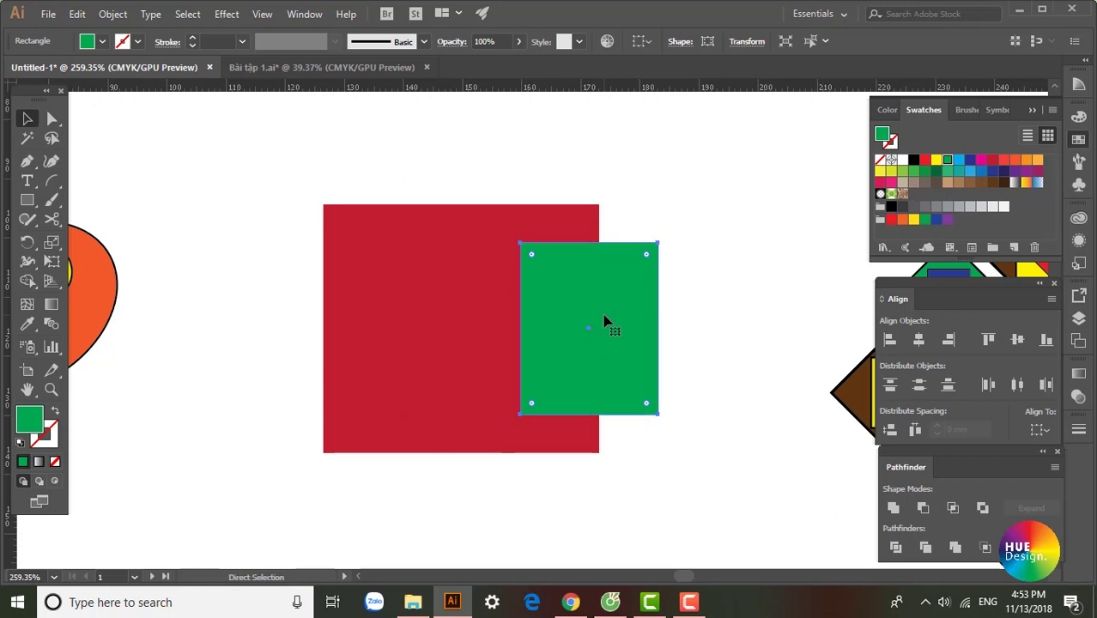
Step: Send the green rectangle behind the red one and back in front, then delete both rectangles
key("ctrl+bracketleft")
key("ctrl+bracketright")
key("Delete")
left_click(549, 346)
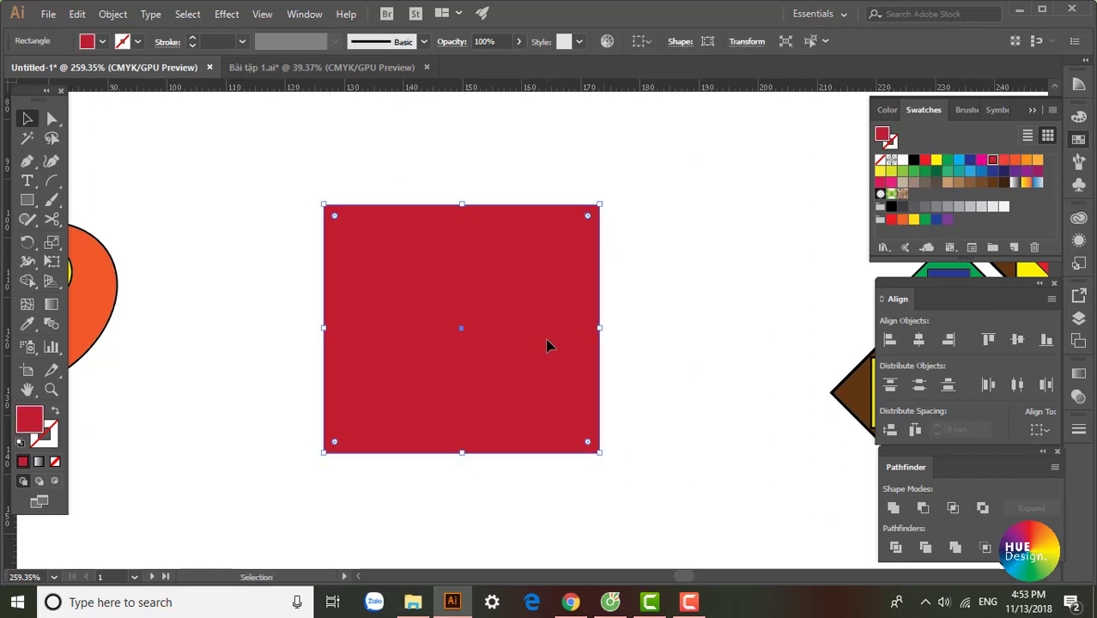
key("Delete")
Step: Return to the star emblem and select its red outer circle, deselecting and reselecting it once
key("ctrl+minus")
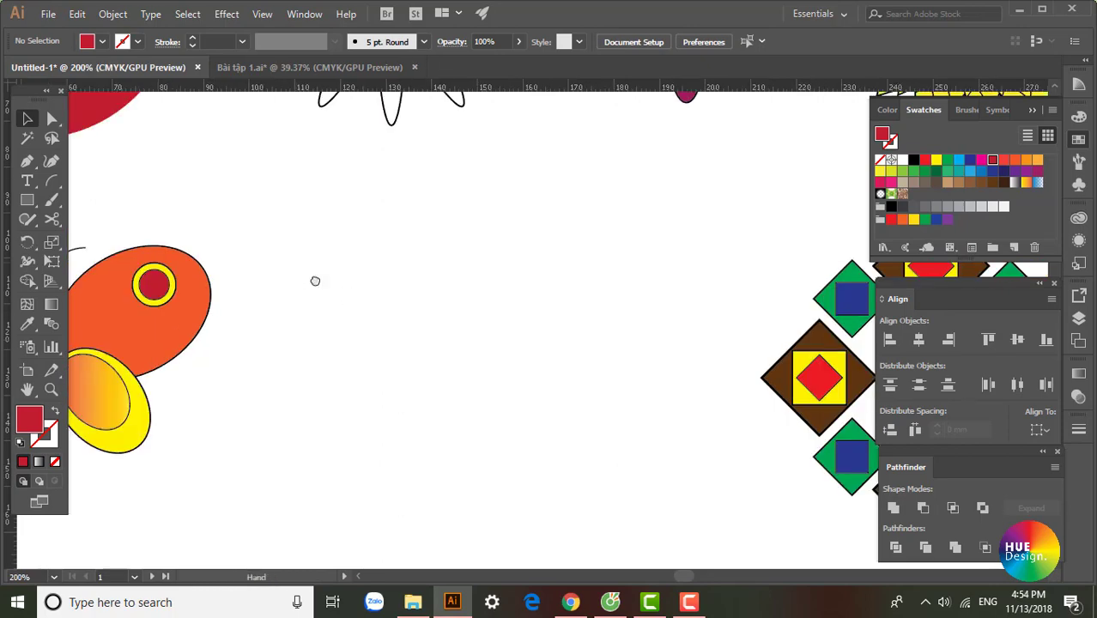
left_click_drag(314, 282, 388, 318)
scroll(388, 318, "up", 2)
scroll(384, 288, "up", 2)
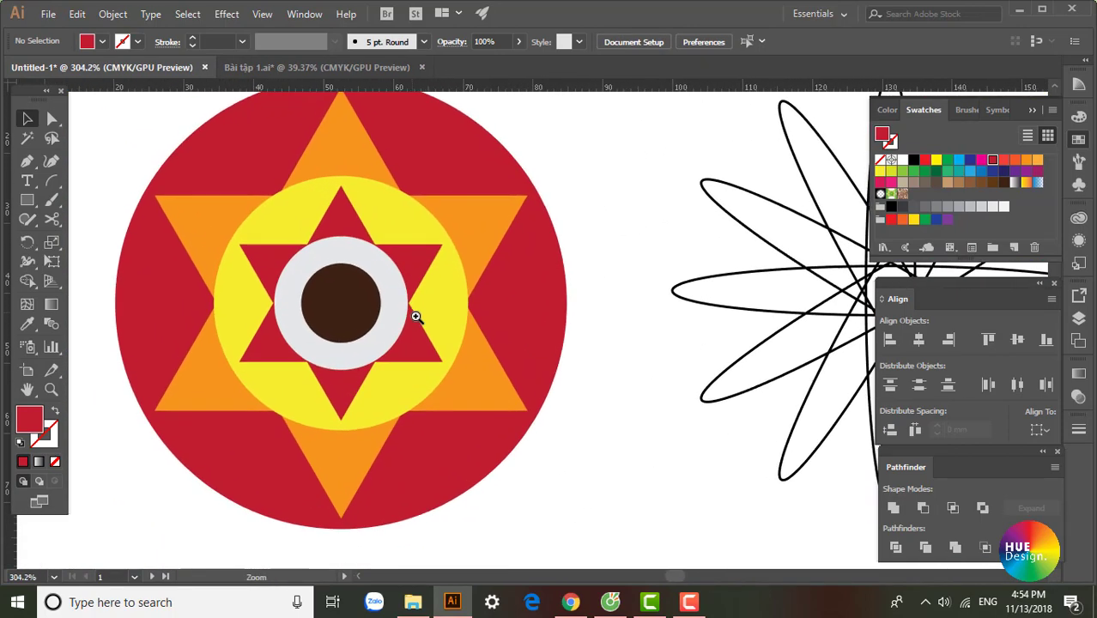
scroll(416, 314, "down", 2)
scroll(392, 252, "up", 1)
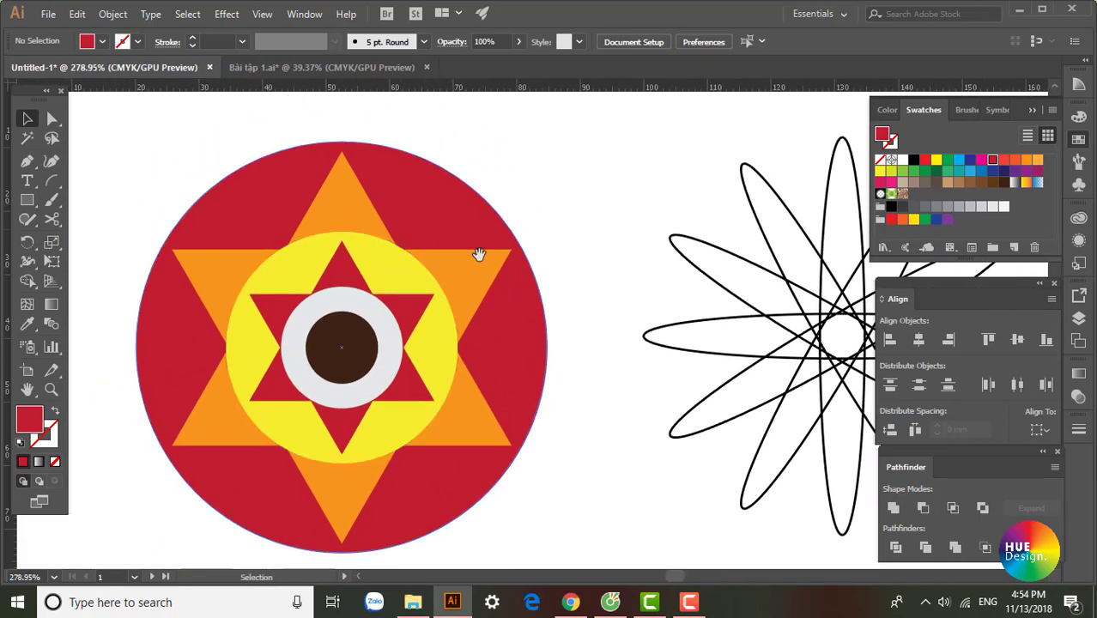
left_click_drag(508, 298, 497, 296)
key("v")
left_click(507, 325)
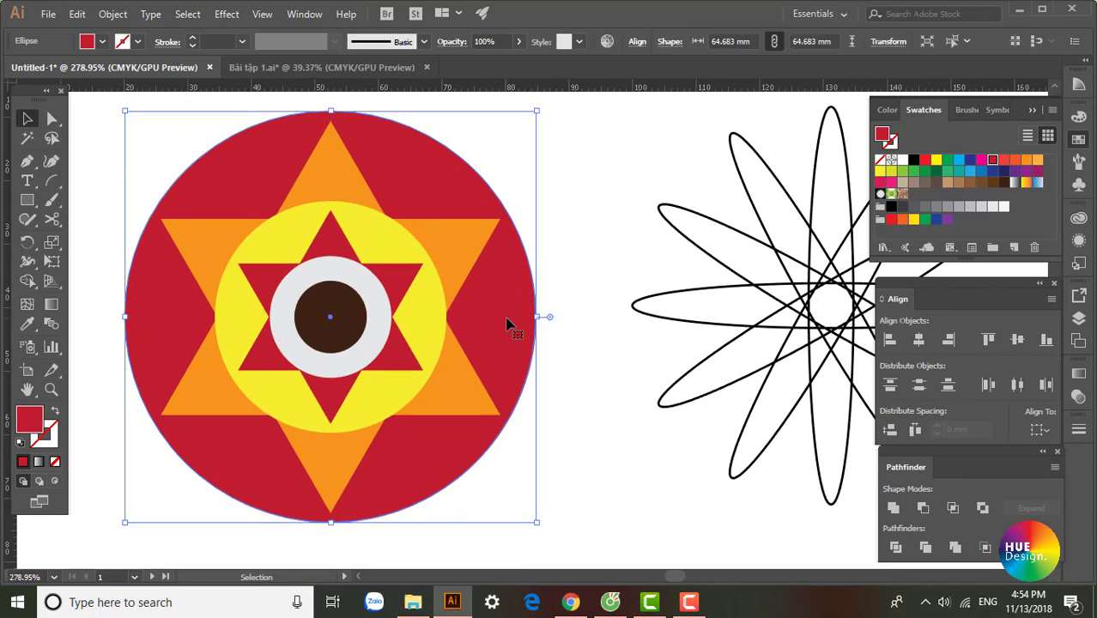
key("ctrl+shift+a")
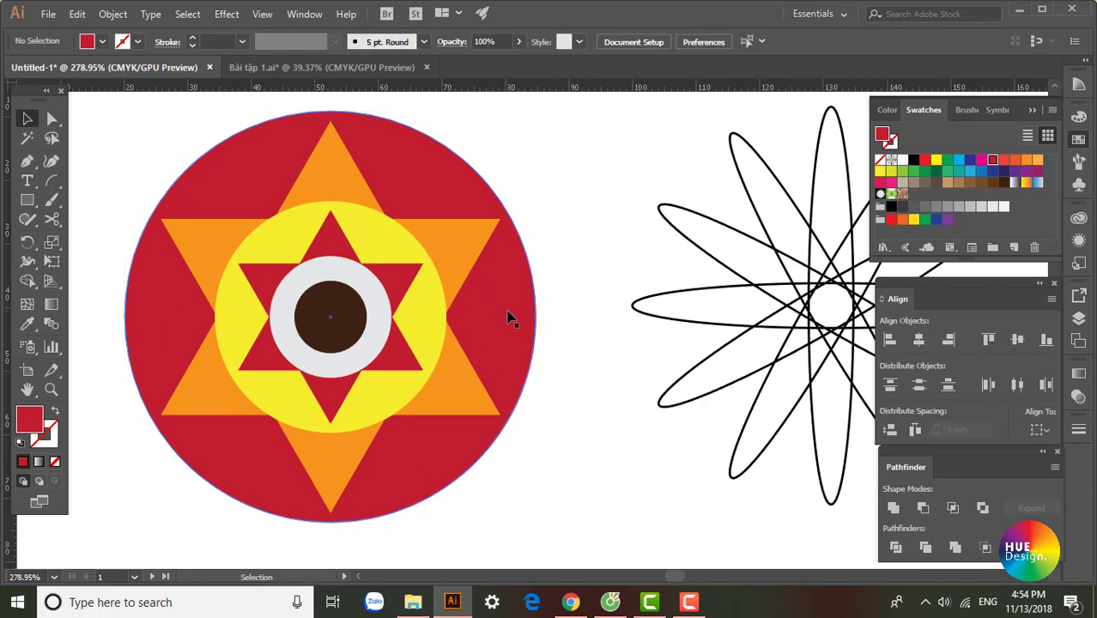
left_click(506, 300)
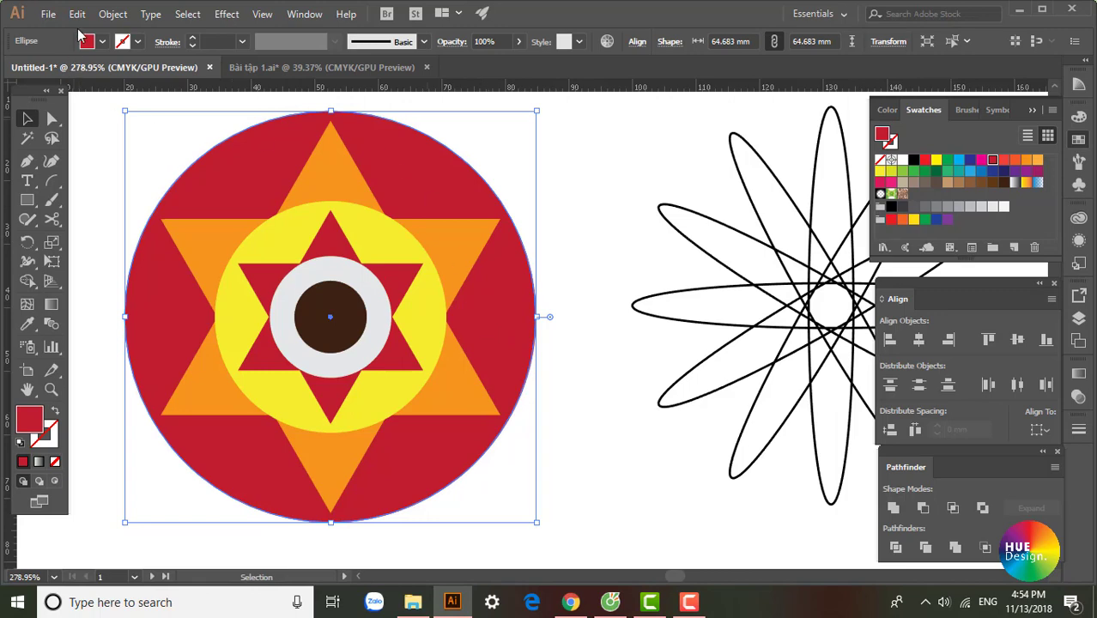
Step: Try Bring to Front on the red circle, send it to the back, and enter the emblem group's isolation mode
left_click(109, 14)
mouse_move(179, 28)
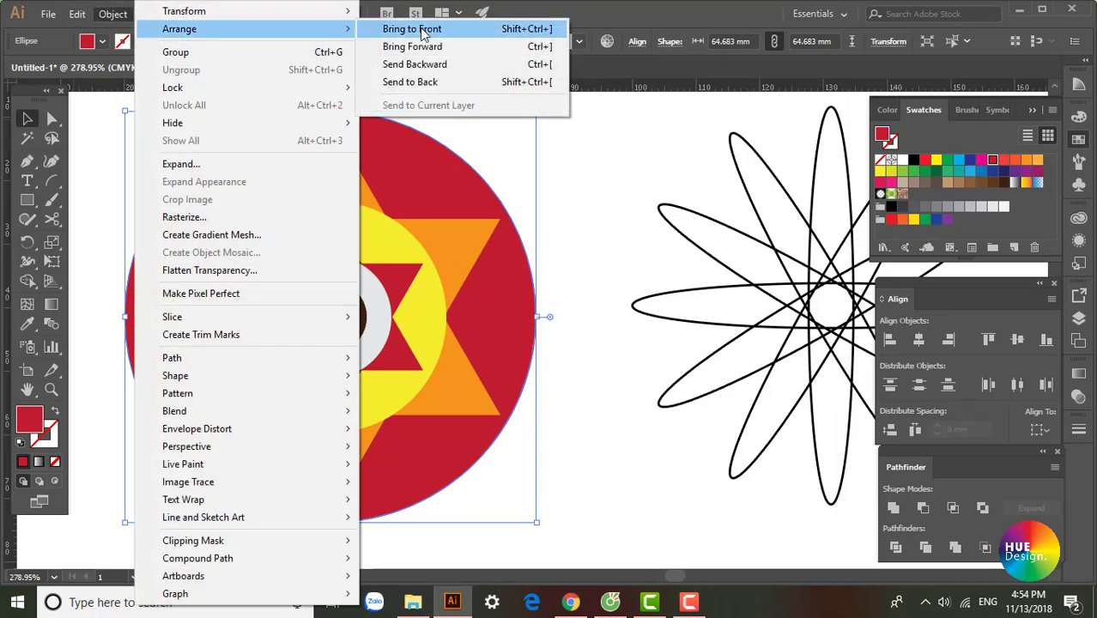
left_click(422, 31)
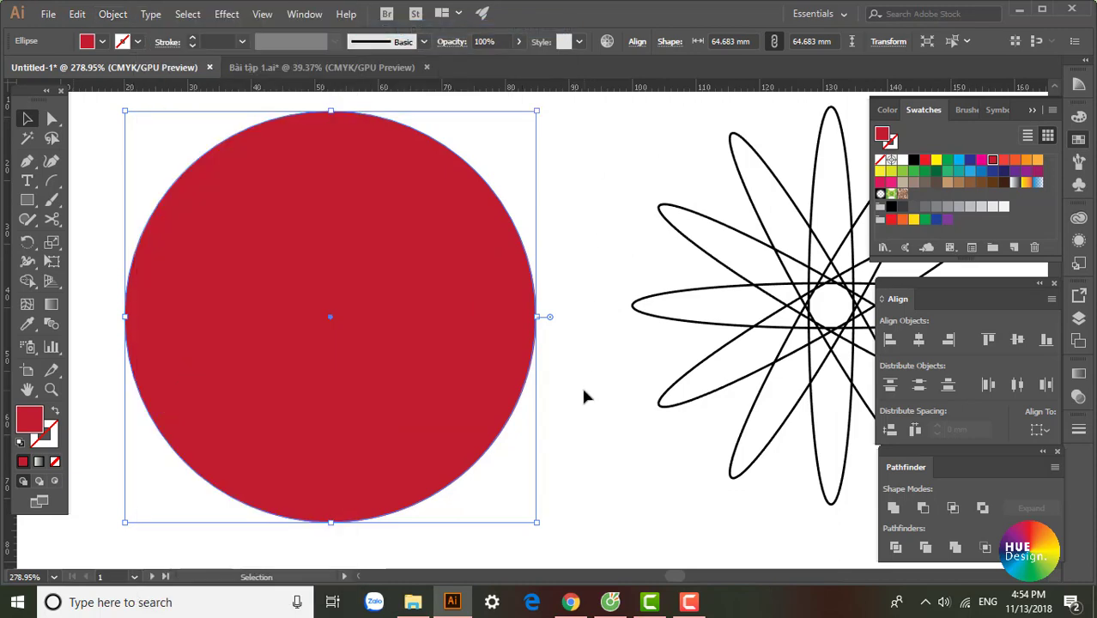
key("ctrl+shift+bracketright")
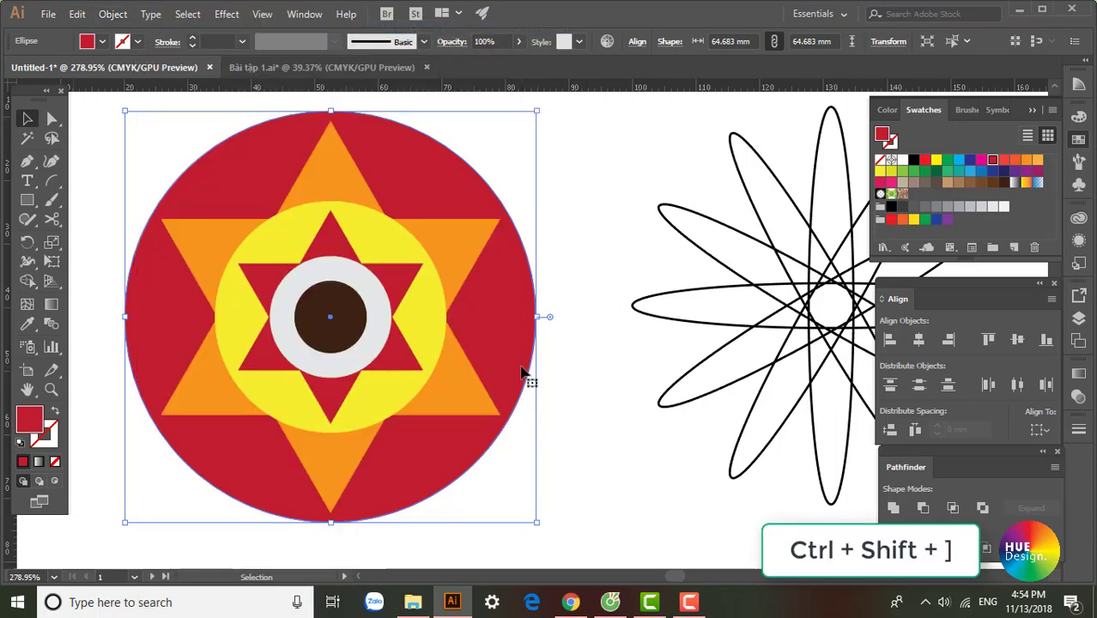
key("ctrl+shift+bracketright")
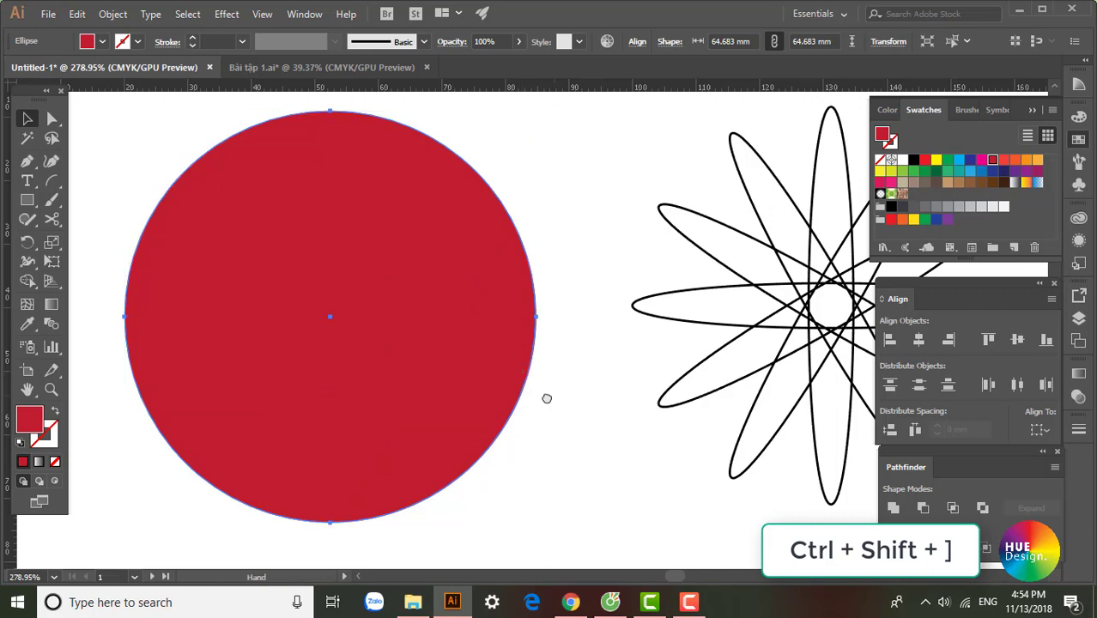
left_click_drag(553, 396, 542, 403)
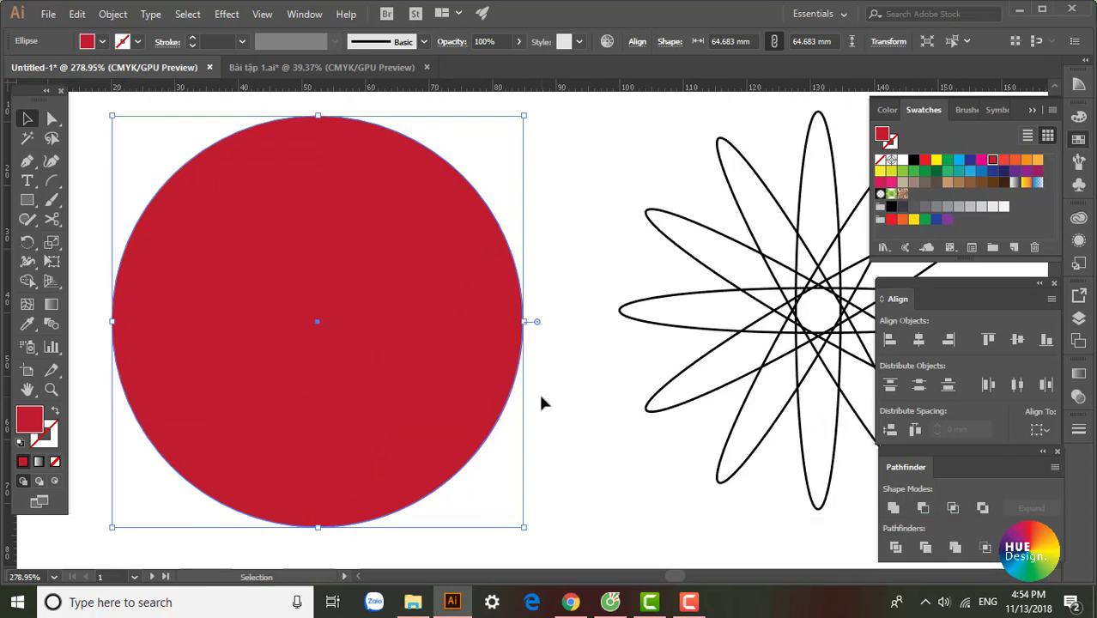
key("ctrl+shift+bracketleft")
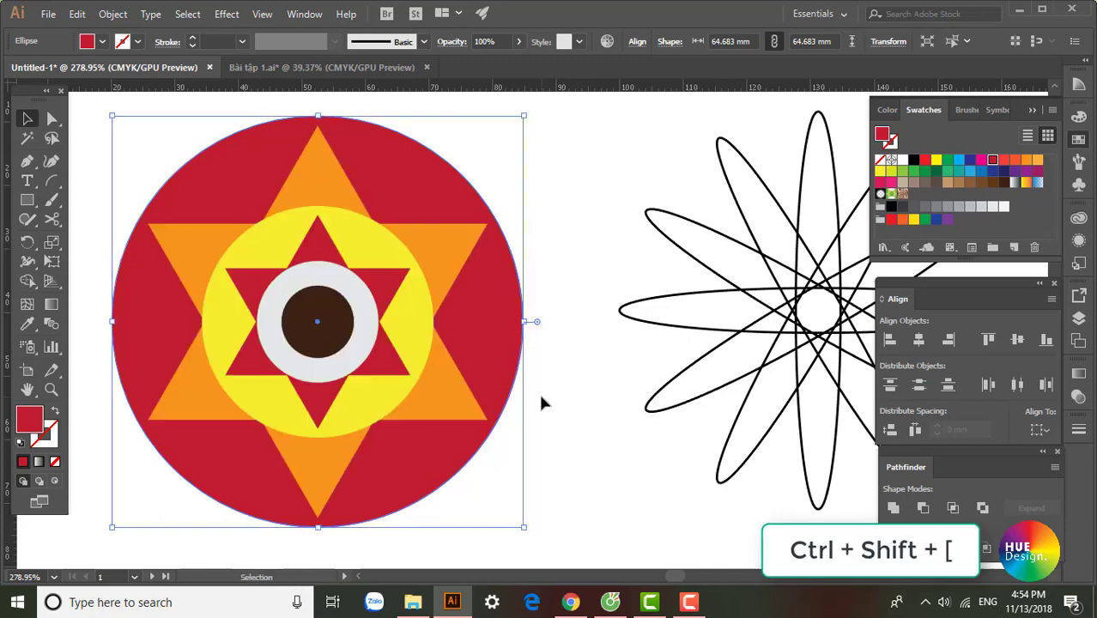
double_click(489, 326)
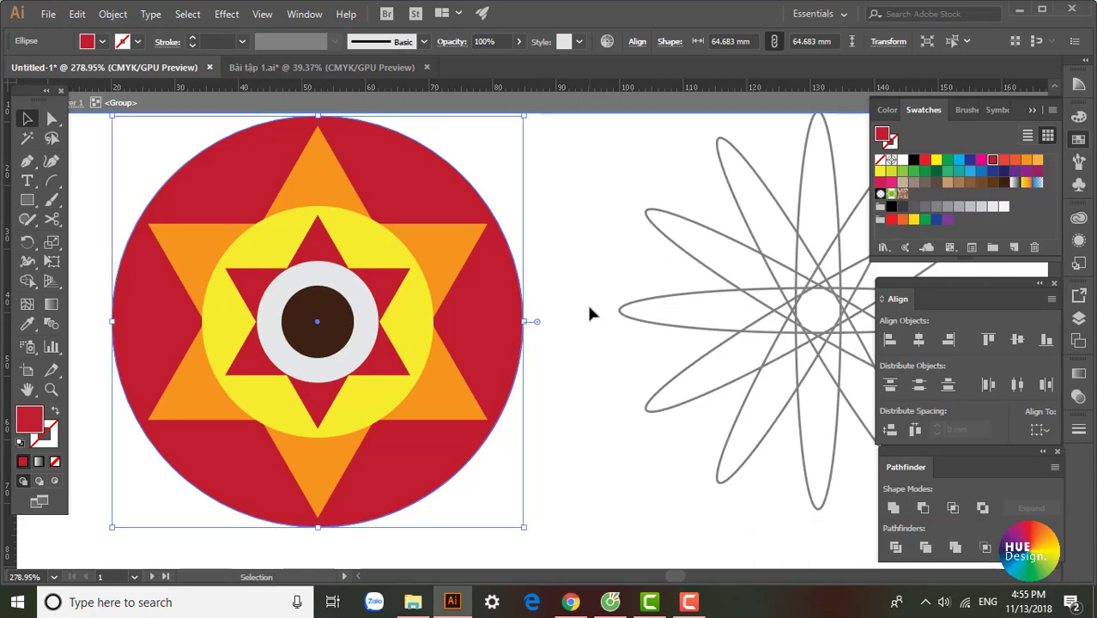
Step: Bring the red circle forward over the yellow star, then send it back behind the orange star
key("ctrl+bracketright")
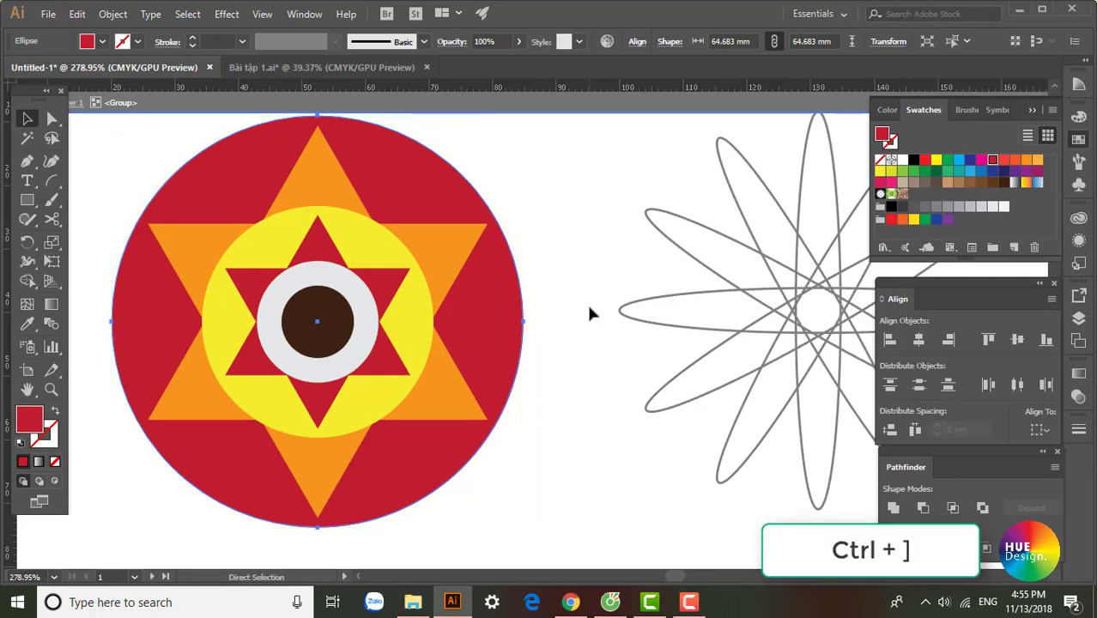
key("ctrl+bracketright")
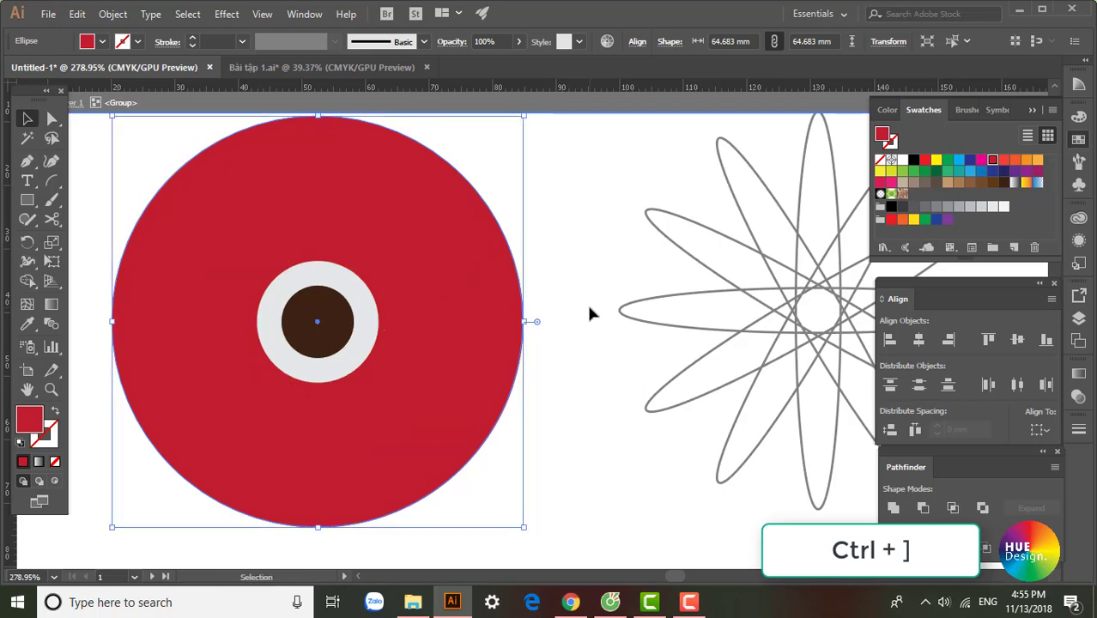
key("a")
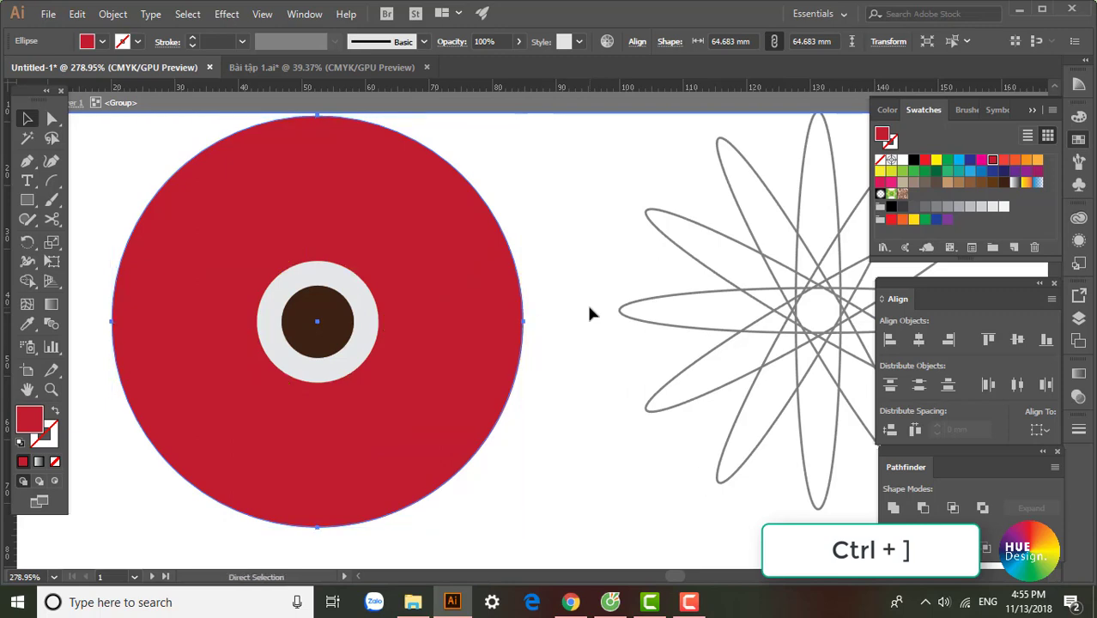
key("v")
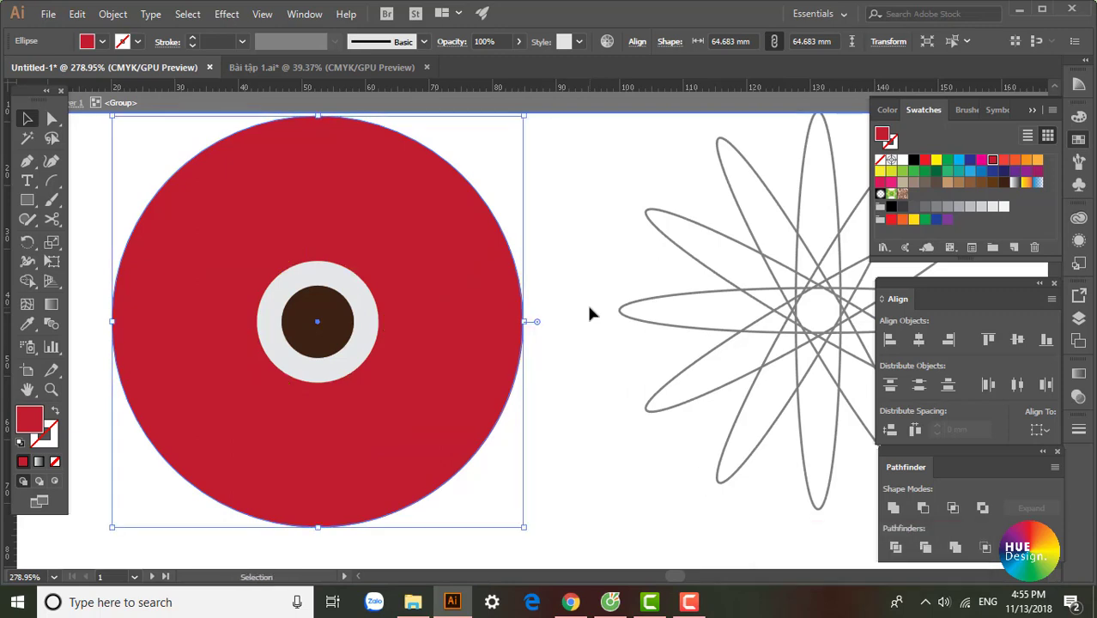
key("a")
key("ctrl+bracketleft")
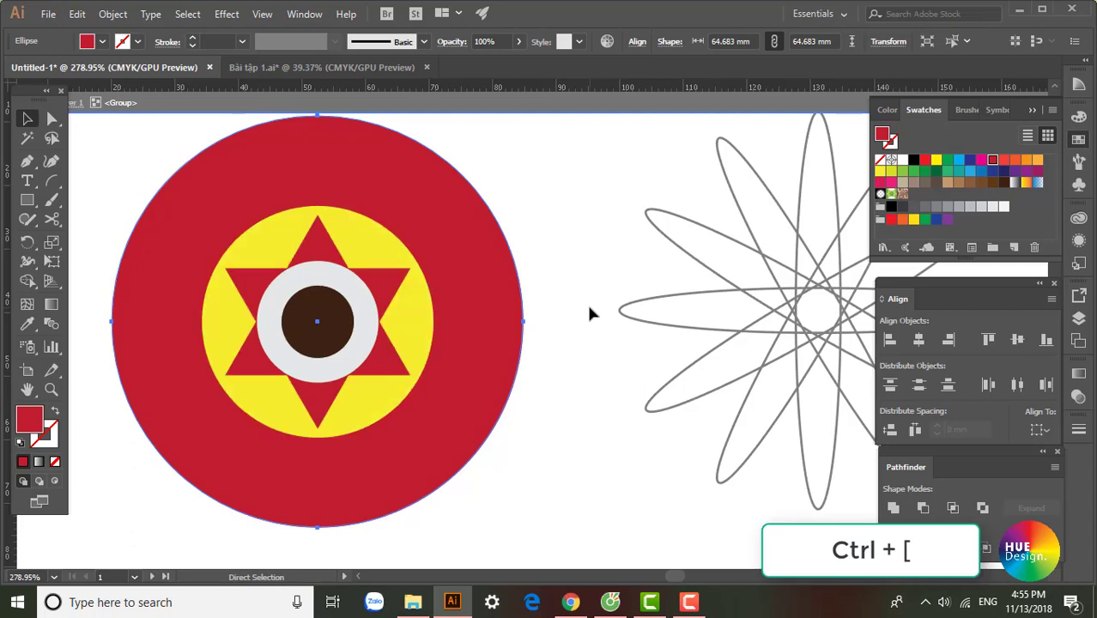
key("ctrl+bracketleft")
key("v")
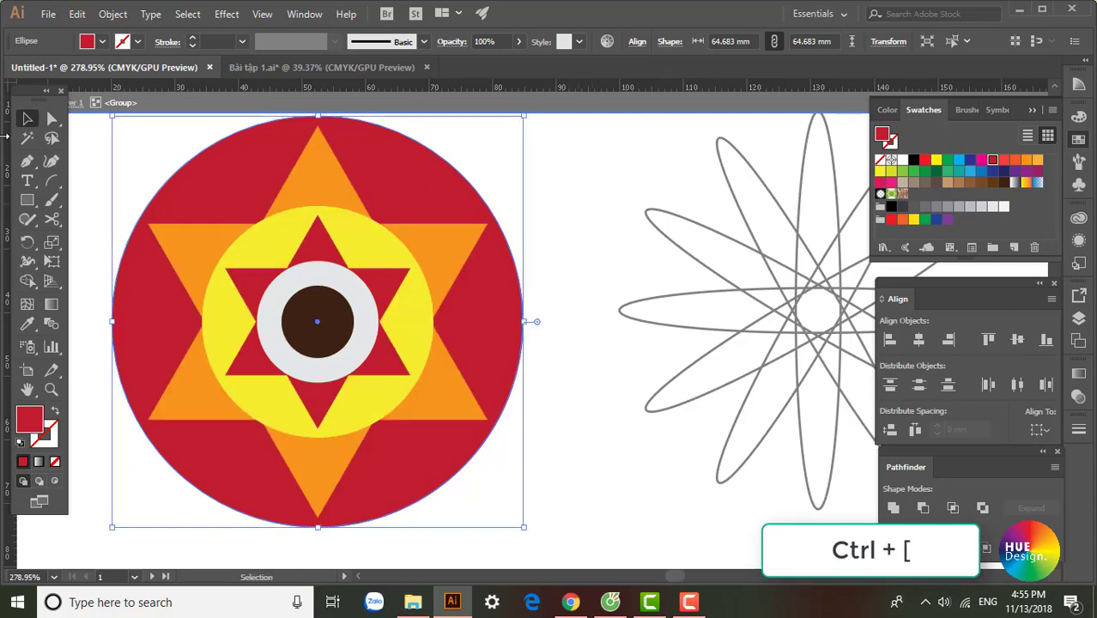
Step: Move the yellow circle behind the orange star and then in front of it, then reselect the yellow circle
left_click(260, 230)
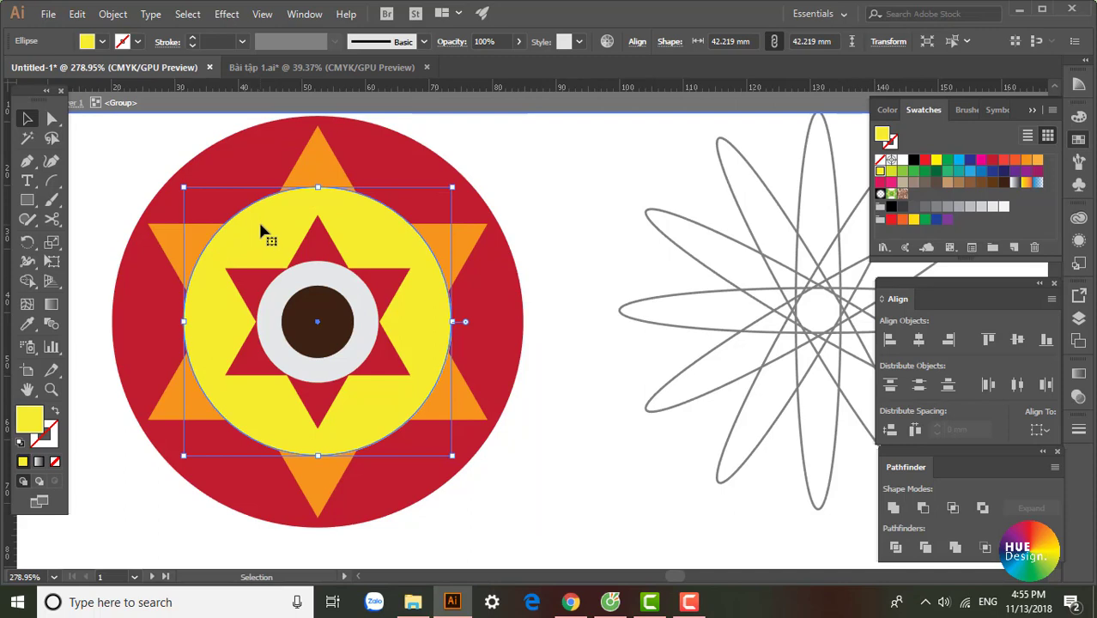
key("ctrl+bracketleft")
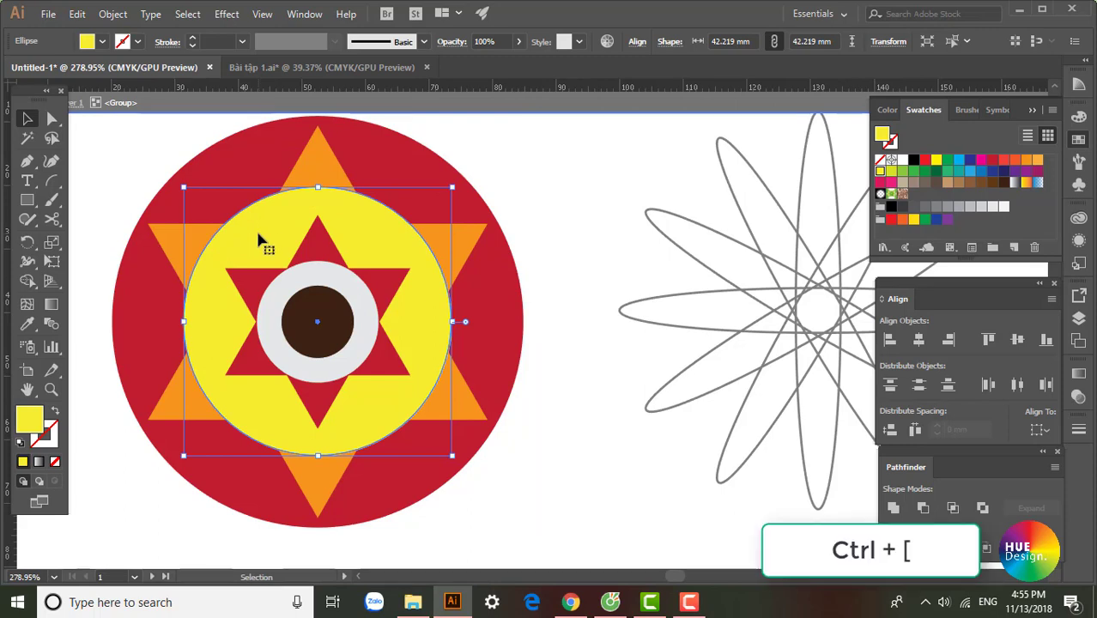
key("ctrl+bracketleft")
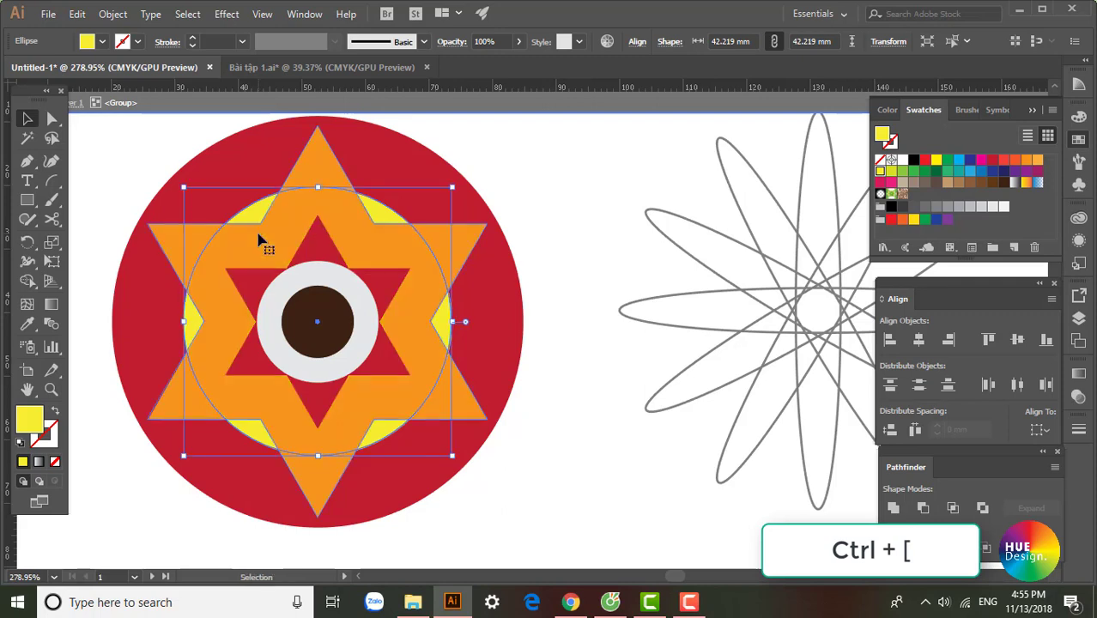
key("ctrl+bracketright")
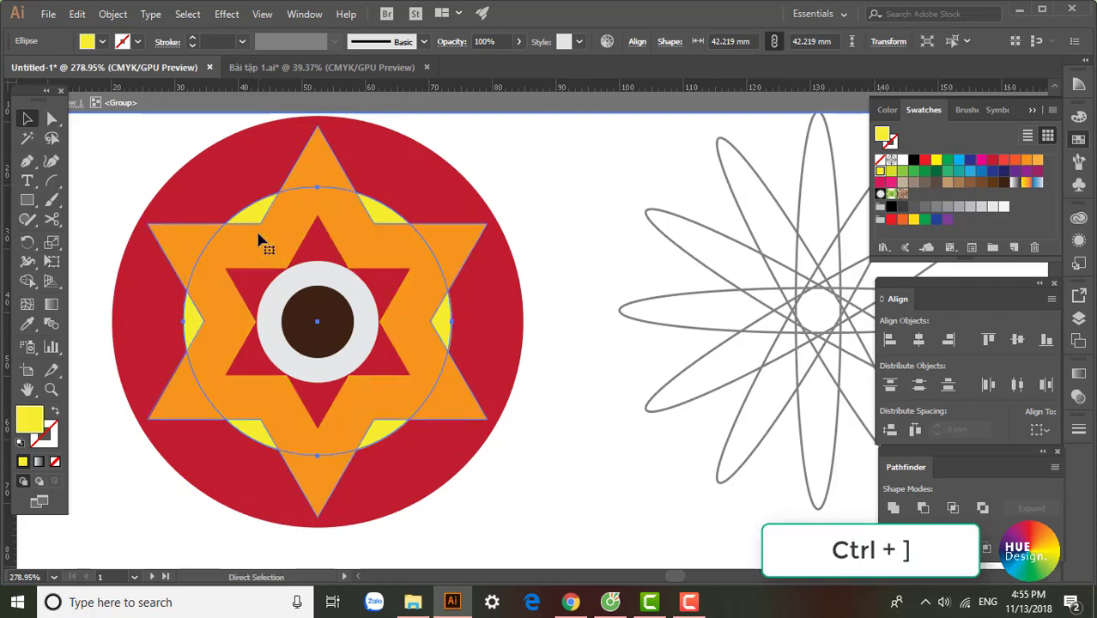
key("ctrl+bracketright")
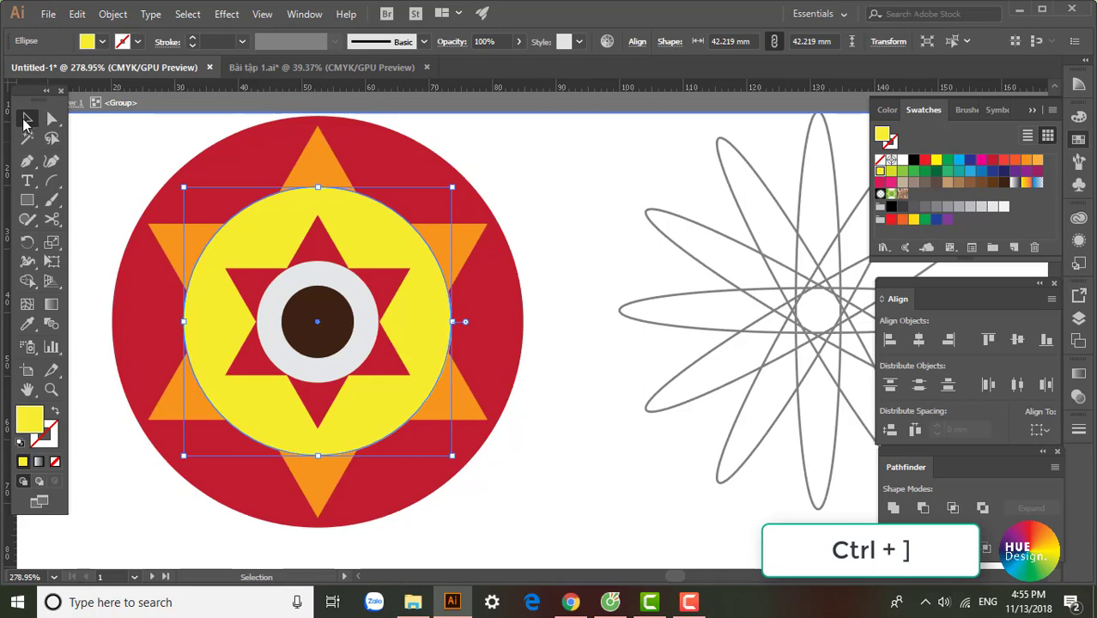
left_click(121, 169)
left_click_drag(537, 412, 534, 390)
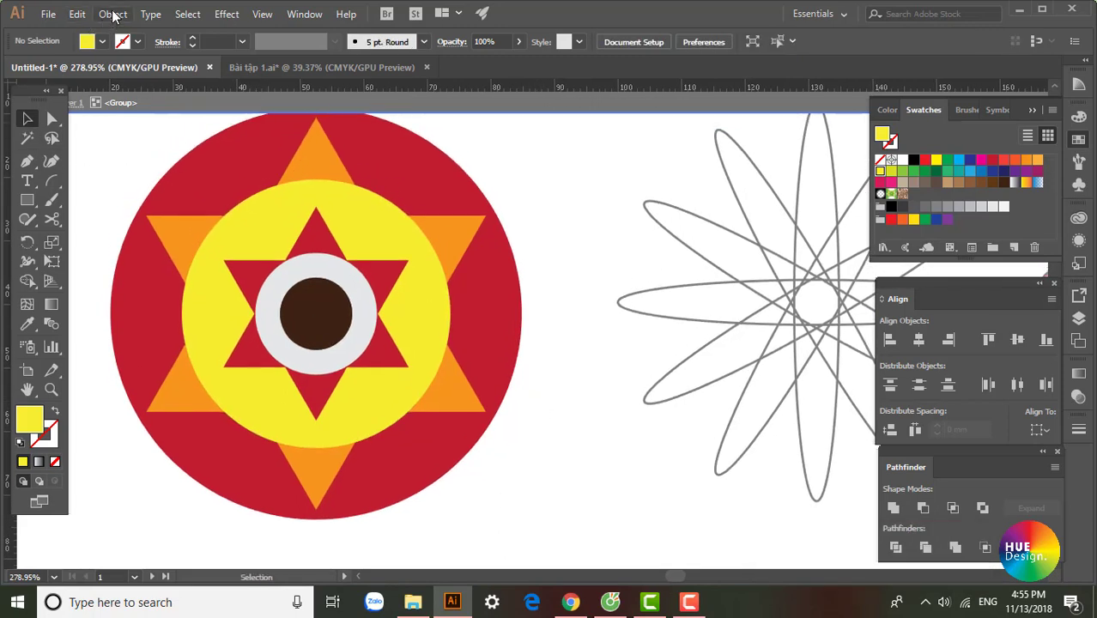
left_click(254, 206)
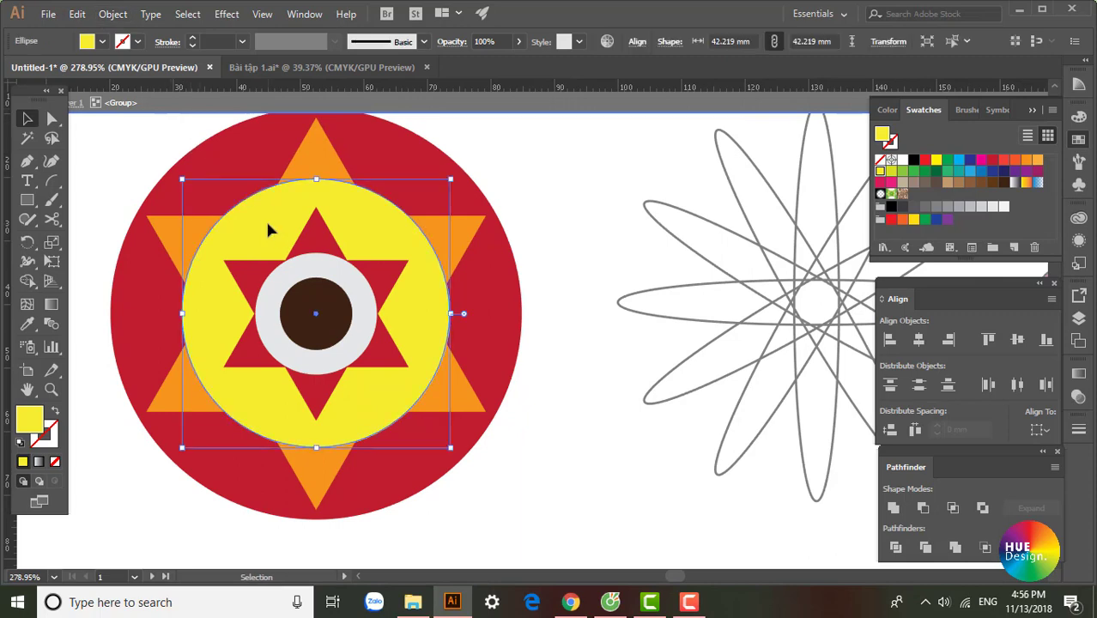
left_click(112, 14)
mouse_move(179, 28)
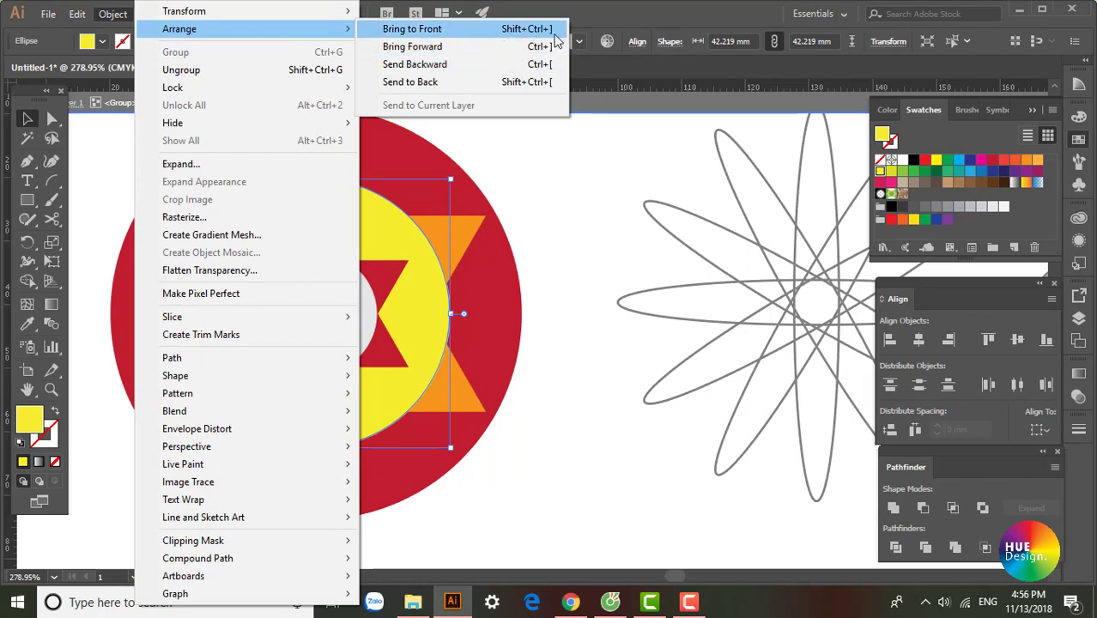
Step: Send the yellow circle to back, raise it three levels over the orange star, then lower it one level
left_click(582, 10)
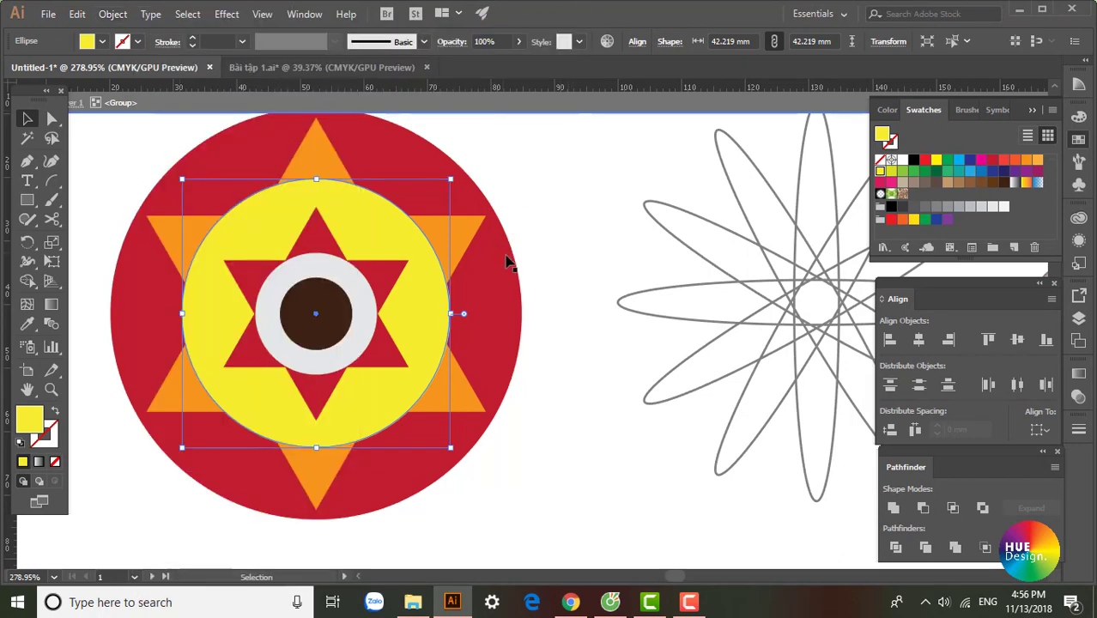
scroll(548, 269, "up", 2)
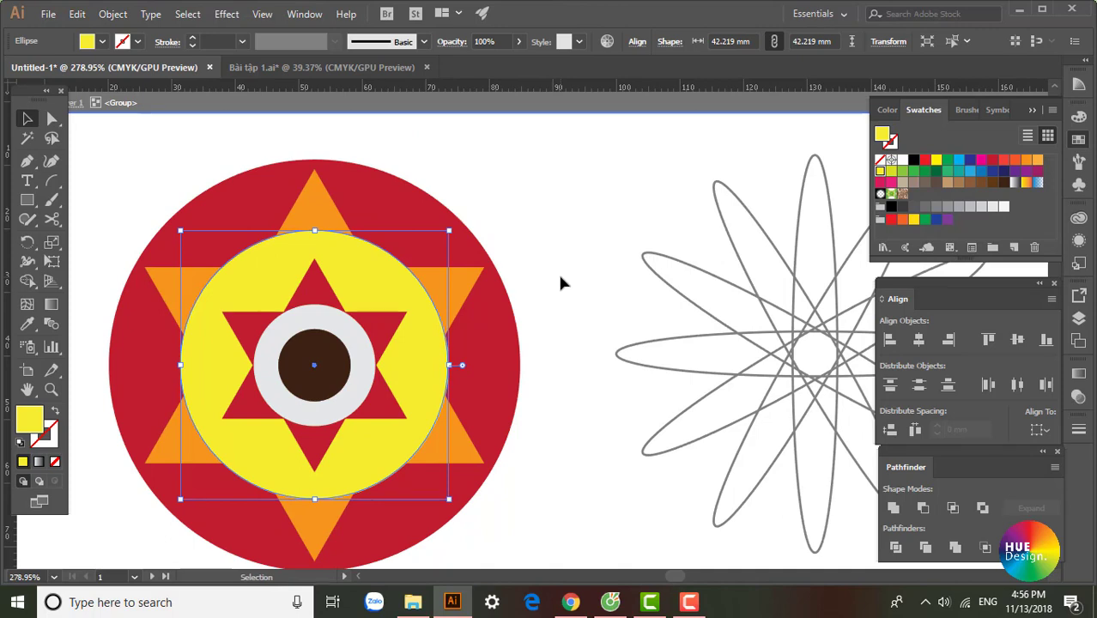
key("ctrl+shift+bracketright")
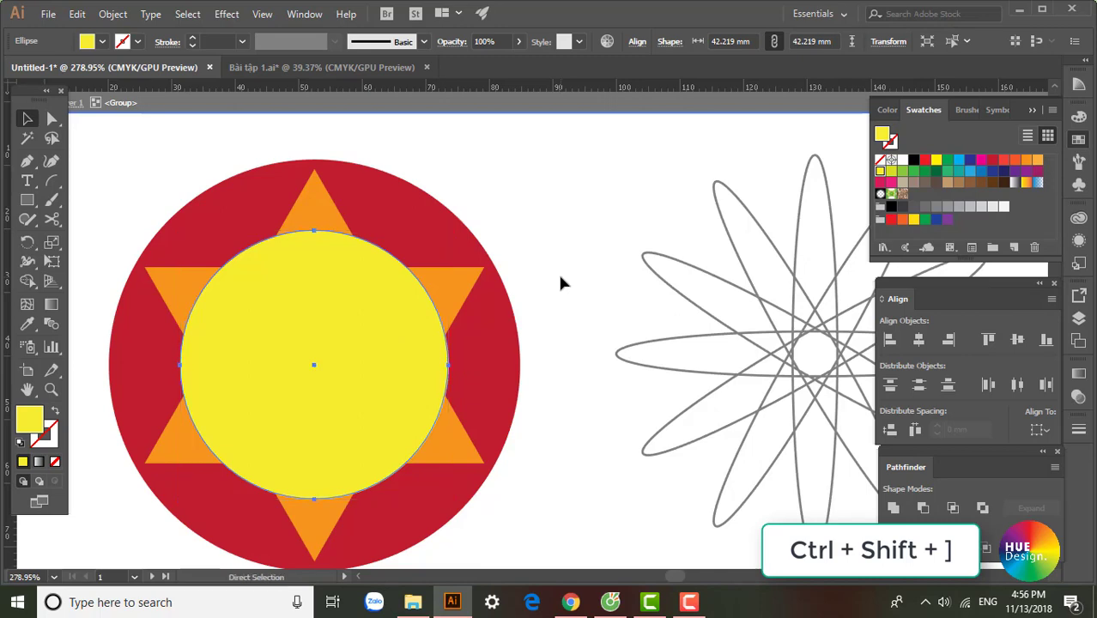
key("ctrl+shift+bracketleft")
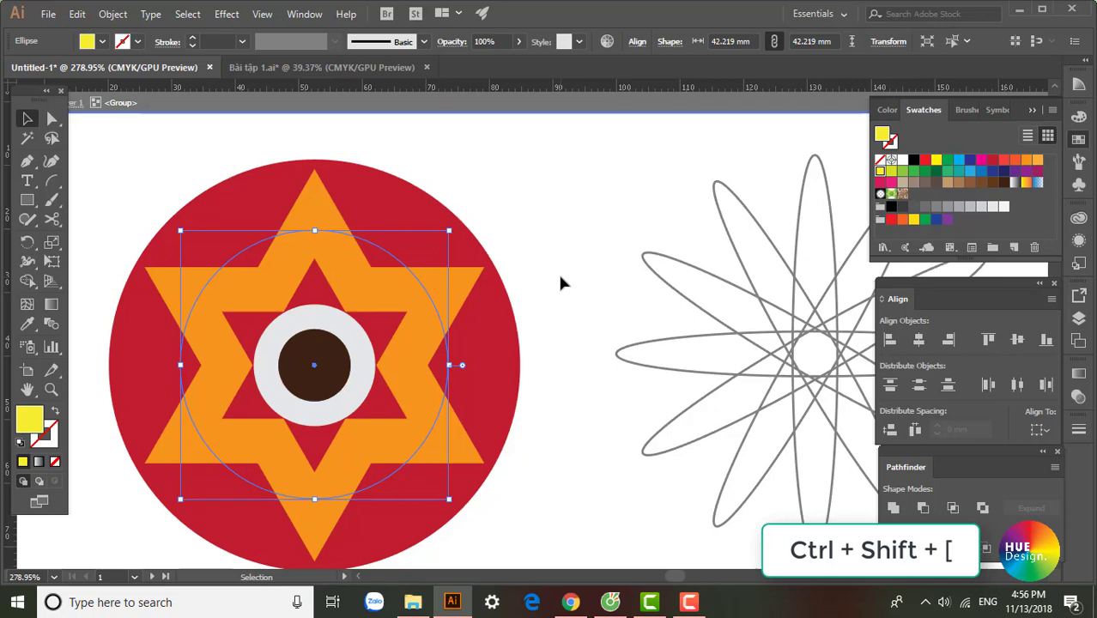
key("ctrl+bracketright")
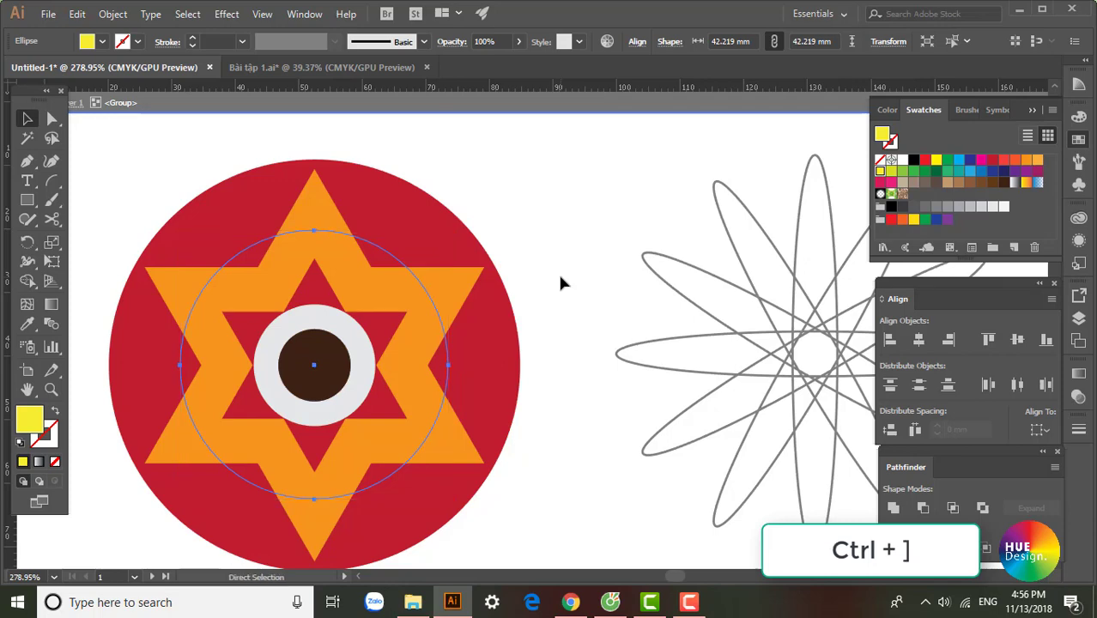
key("ctrl+bracketright")
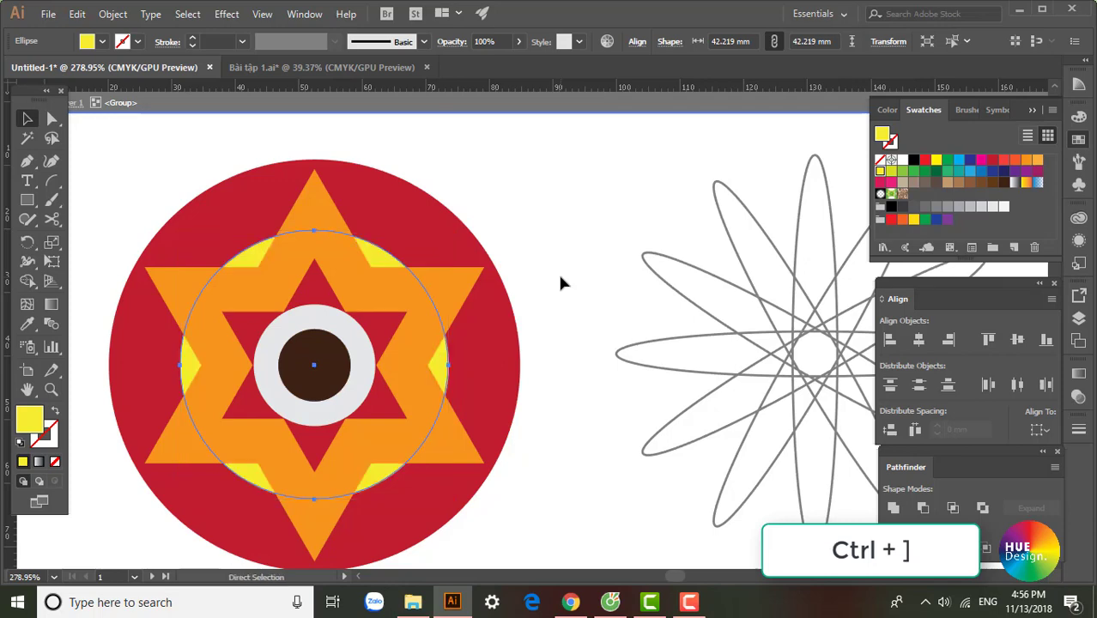
key("ctrl+bracketright")
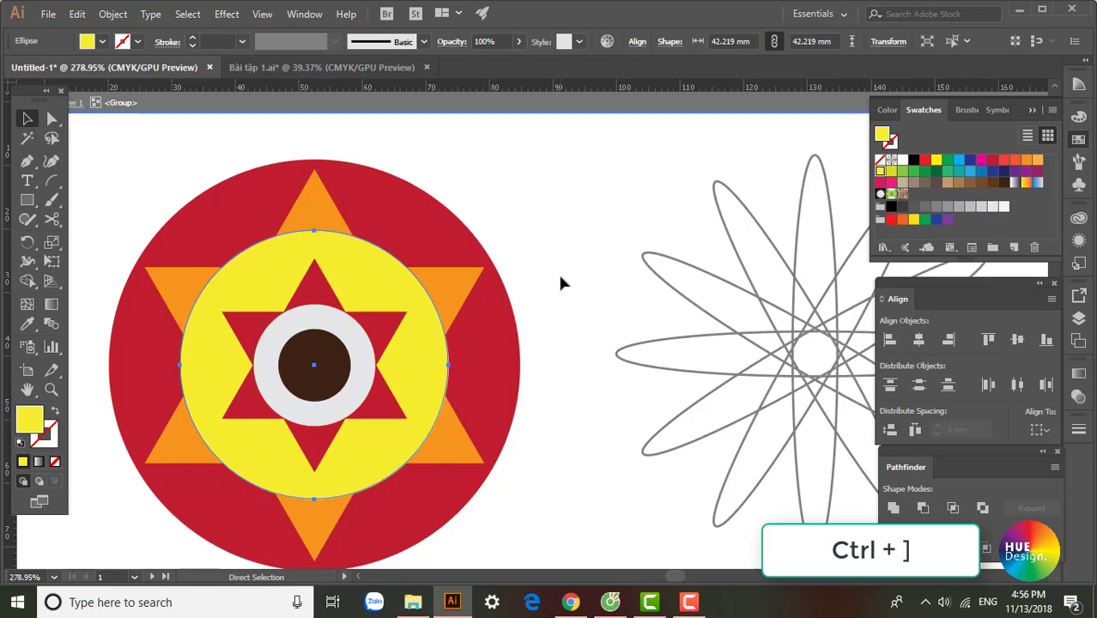
key("ctrl+bracketleft")
key("ctrl+bracketleft")
key("ctrl+bracketleft")
key("ctrl+bracketleft")
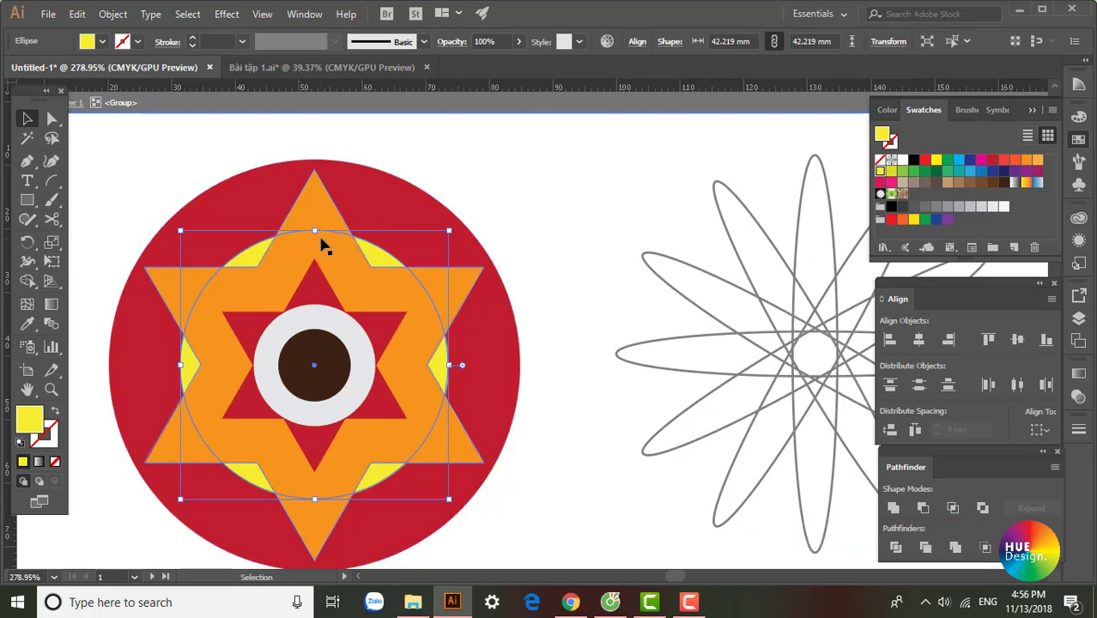
Step: Exit isolation mode, pan to the butterfly, set Align To Artboard, and fit all artwork with Ctrl+1
double_click(529, 229)
left_click_drag(577, 316, 557, 296)
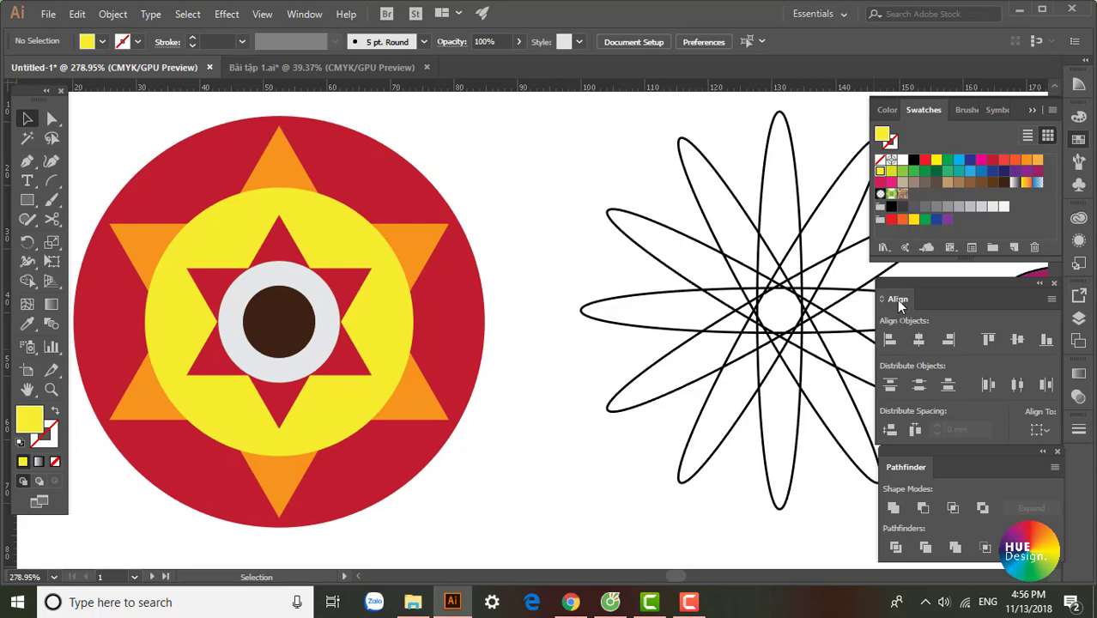
mouse_move(742, 404)
left_mouse_down()
mouse_move(525, 329)
mouse_move(476, 289)
left_mouse_up()
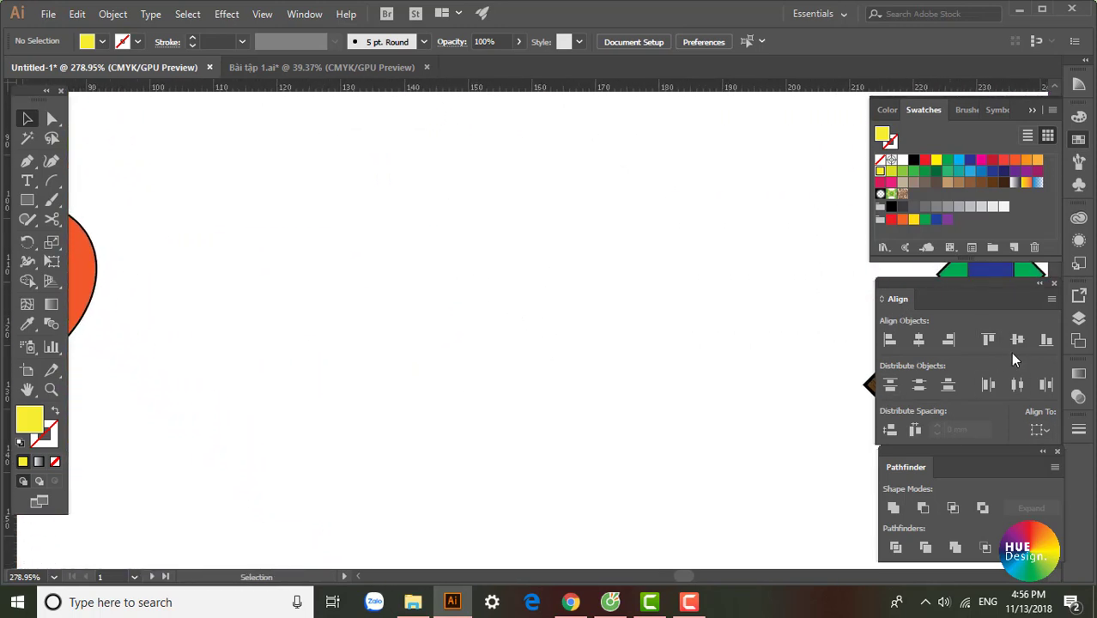
left_click(1046, 432)
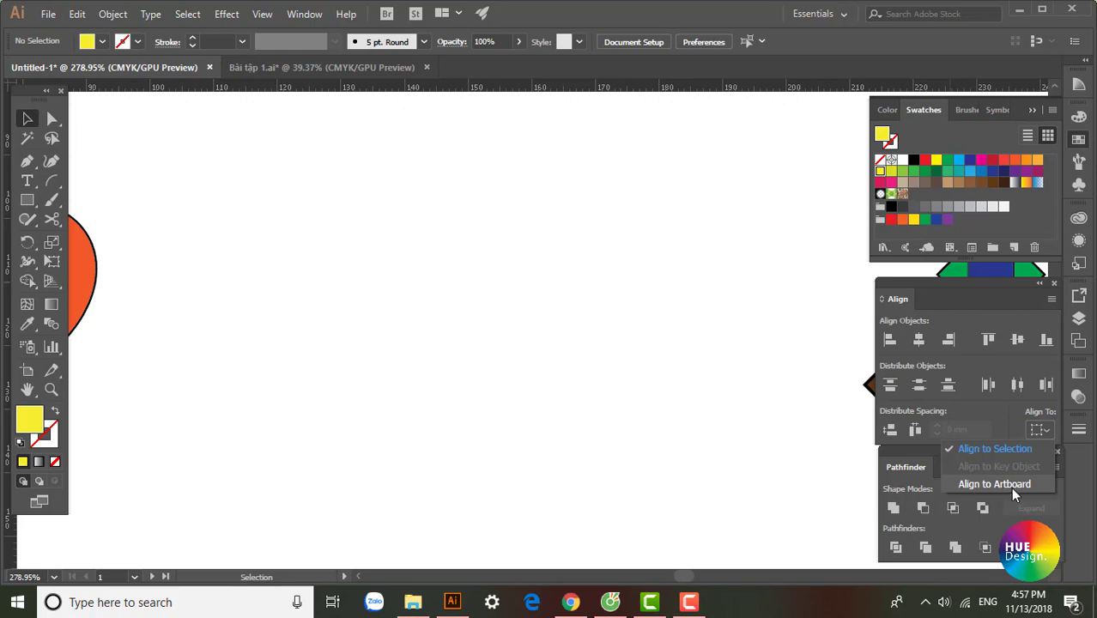
left_click(994, 484)
key("ctrl+1")
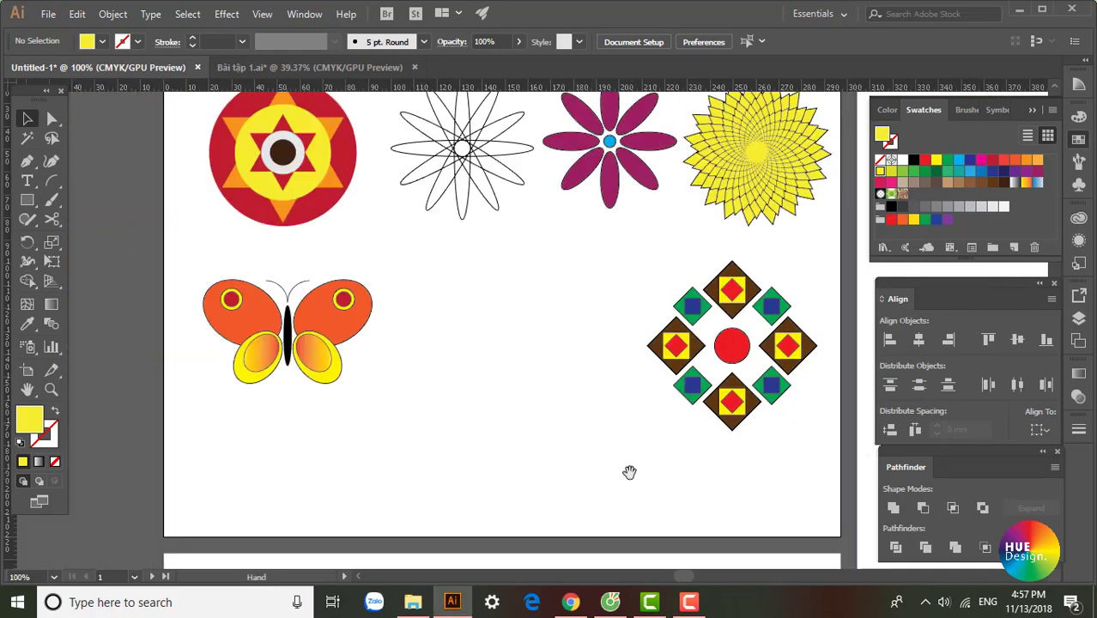
Step: Draw four yellow rectangles of varying sizes on the empty artboard
left_click_drag(629, 472, 578, 196)
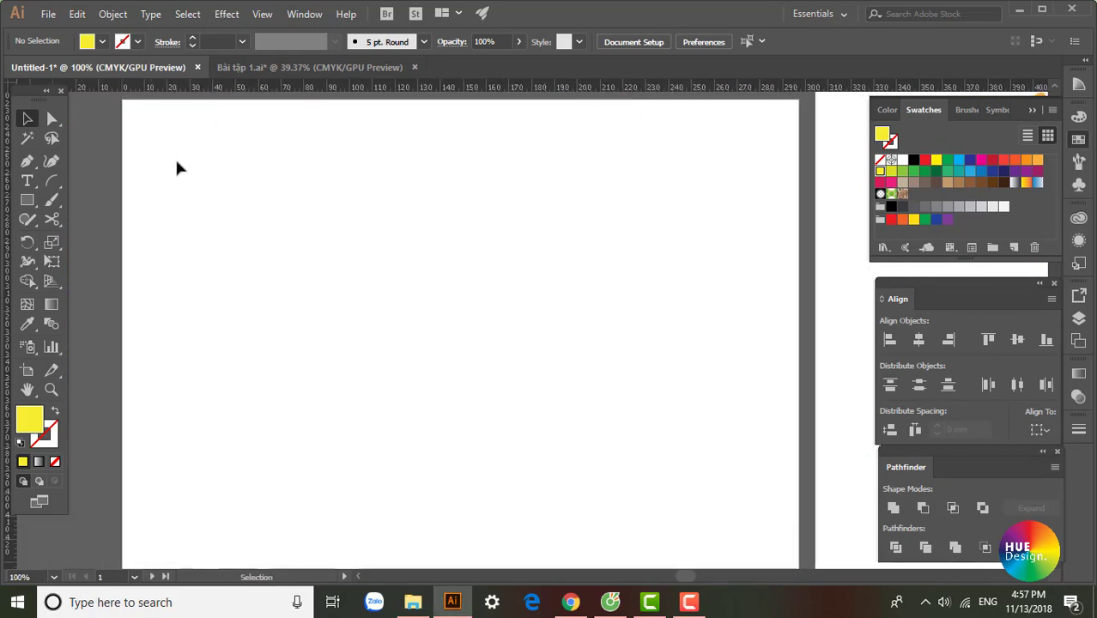
left_click(28, 200)
left_click_drag(182, 162, 233, 255)
left_click_drag(282, 201, 297, 235)
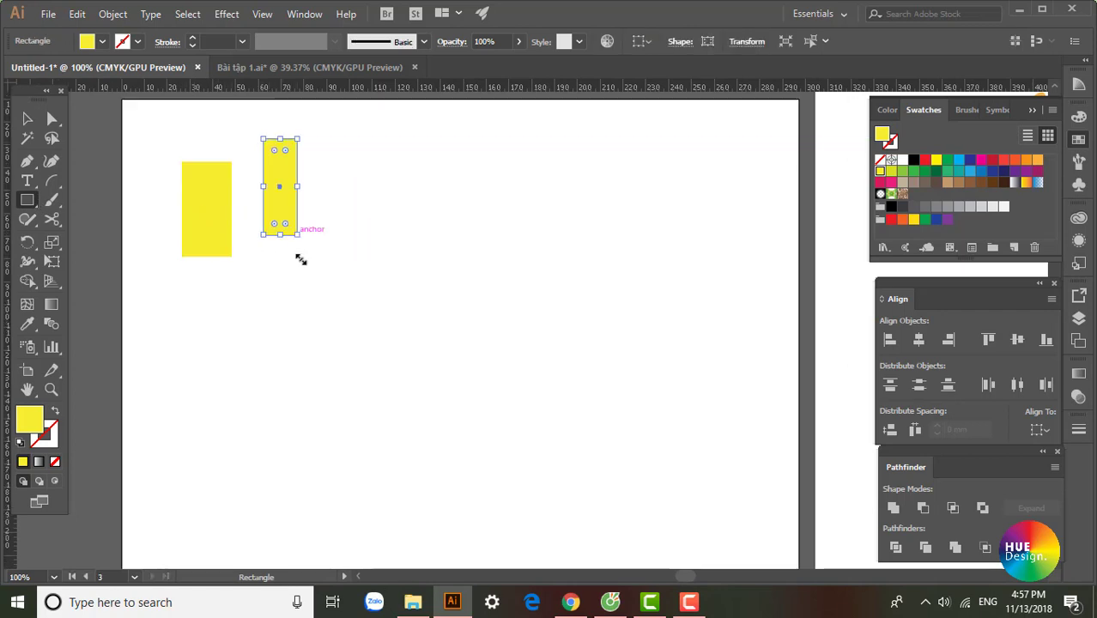
left_click_drag(336, 178, 392, 364)
left_click_drag(418, 164, 466, 284)
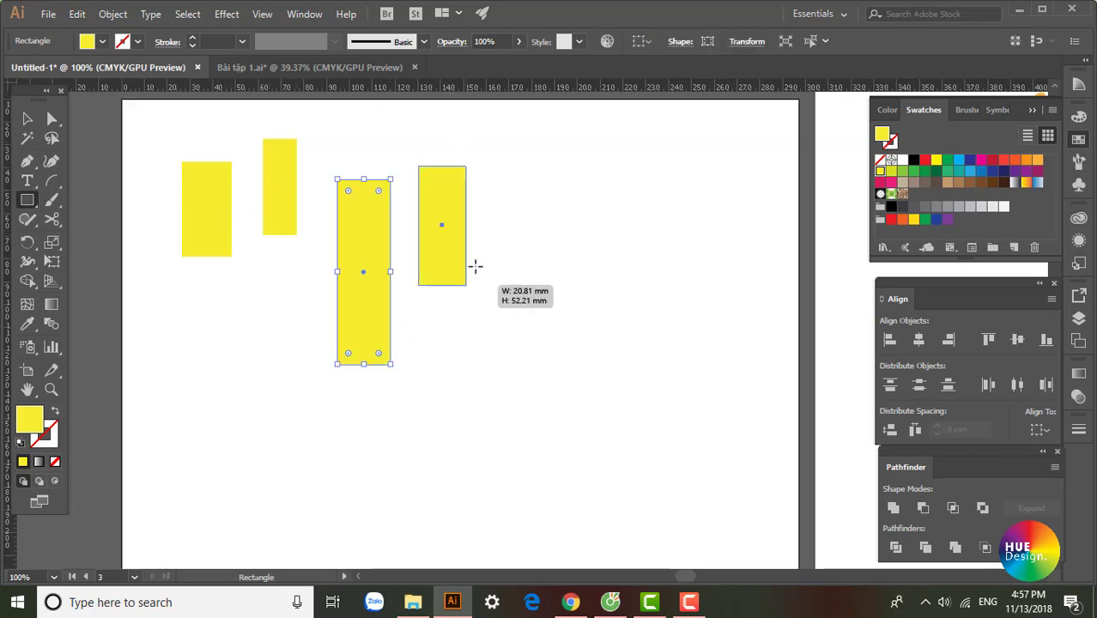
Step: Fill the right-hand rectangle red and the tall rectangle green
left_click(926, 161)
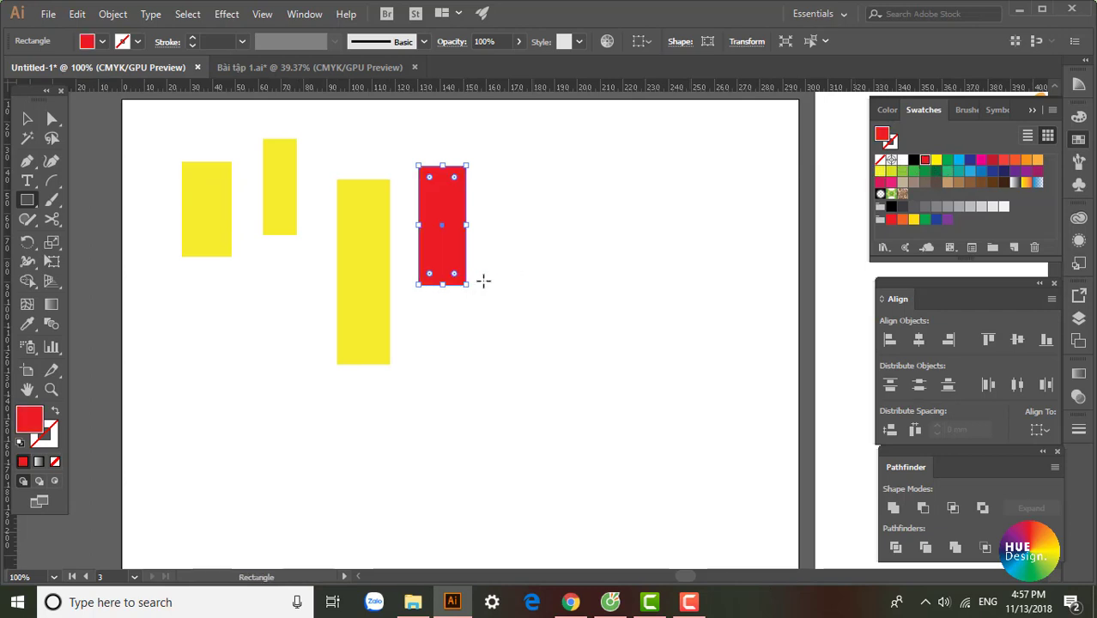
key("v")
left_click(362, 264)
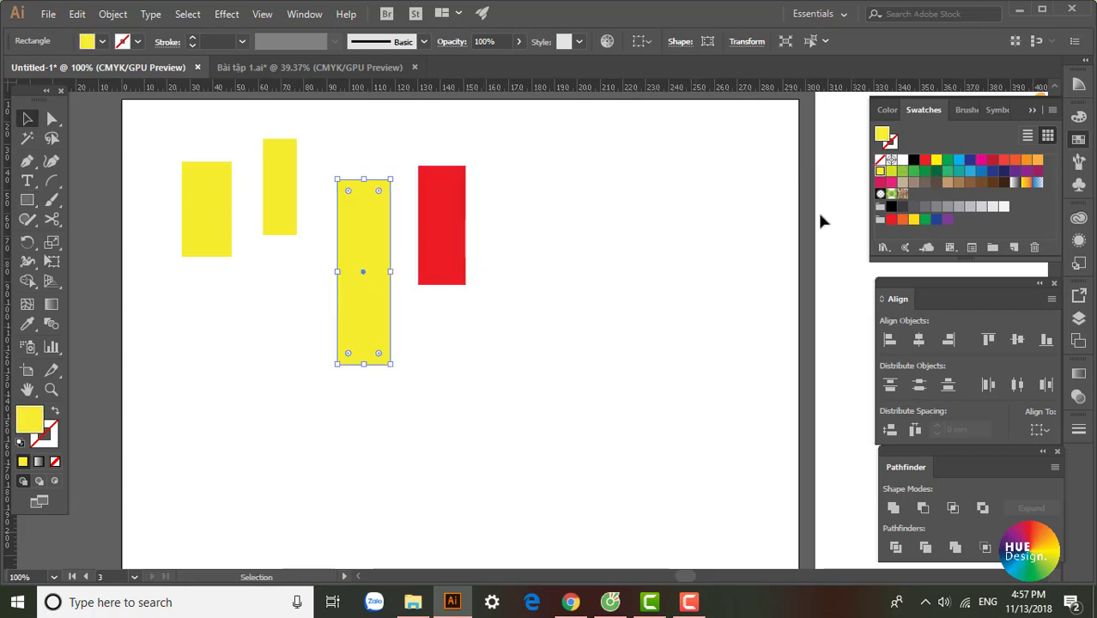
left_click(947, 161)
left_click(303, 152)
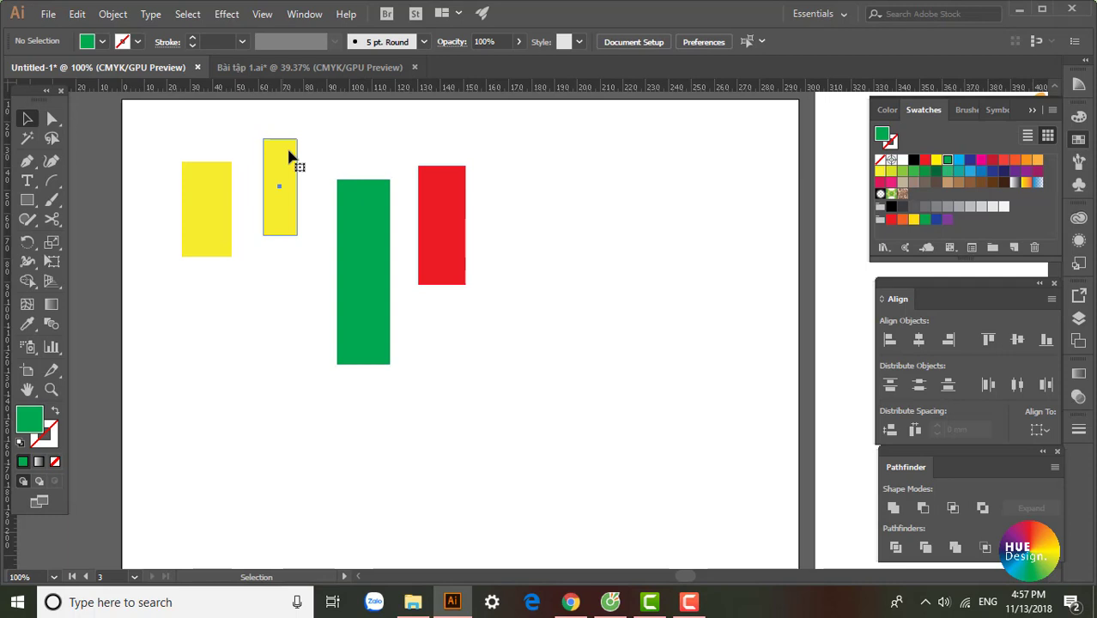
Step: Fill the small rectangle blue and marquee-select all four rectangles
left_click(959, 161)
left_click_drag(554, 333, 92, 165)
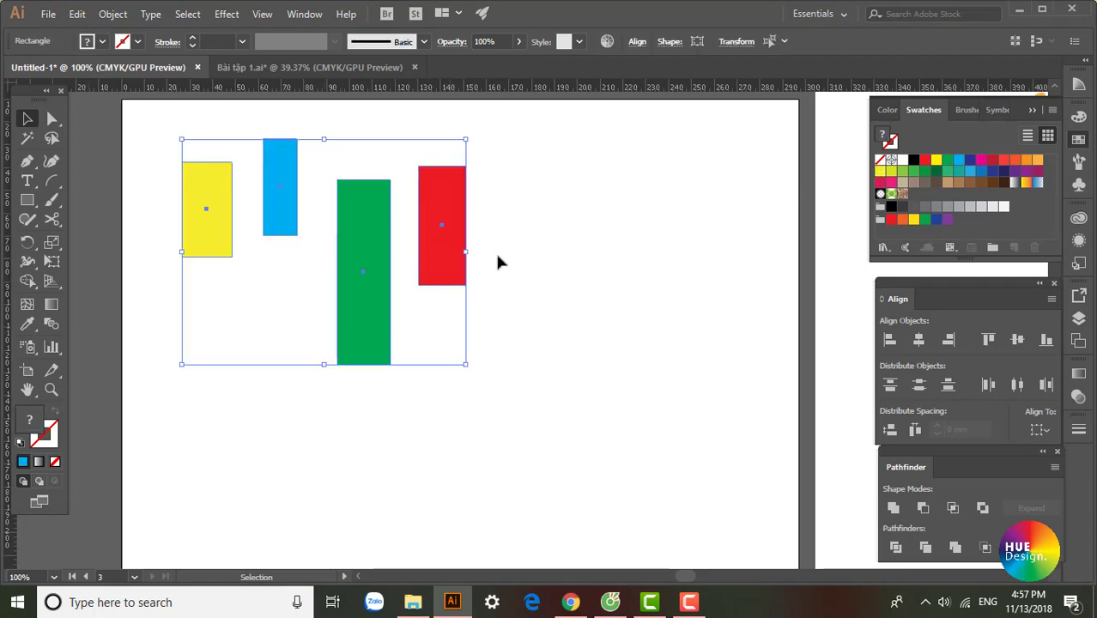
left_click_drag(518, 218, 501, 257)
left_click_drag(595, 361, 611, 326)
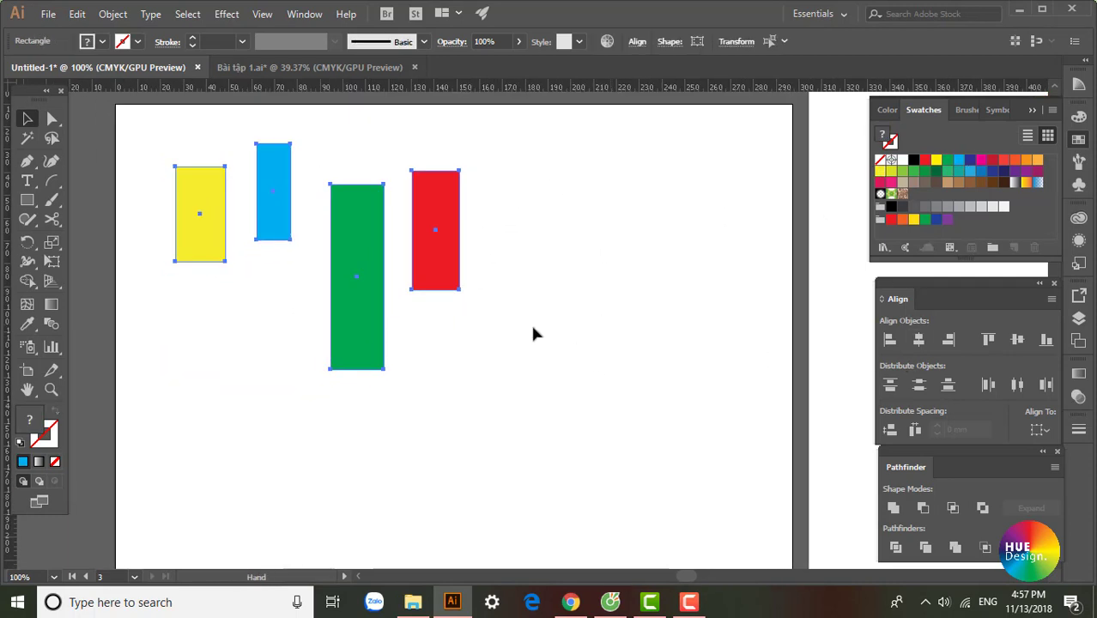
key("space")
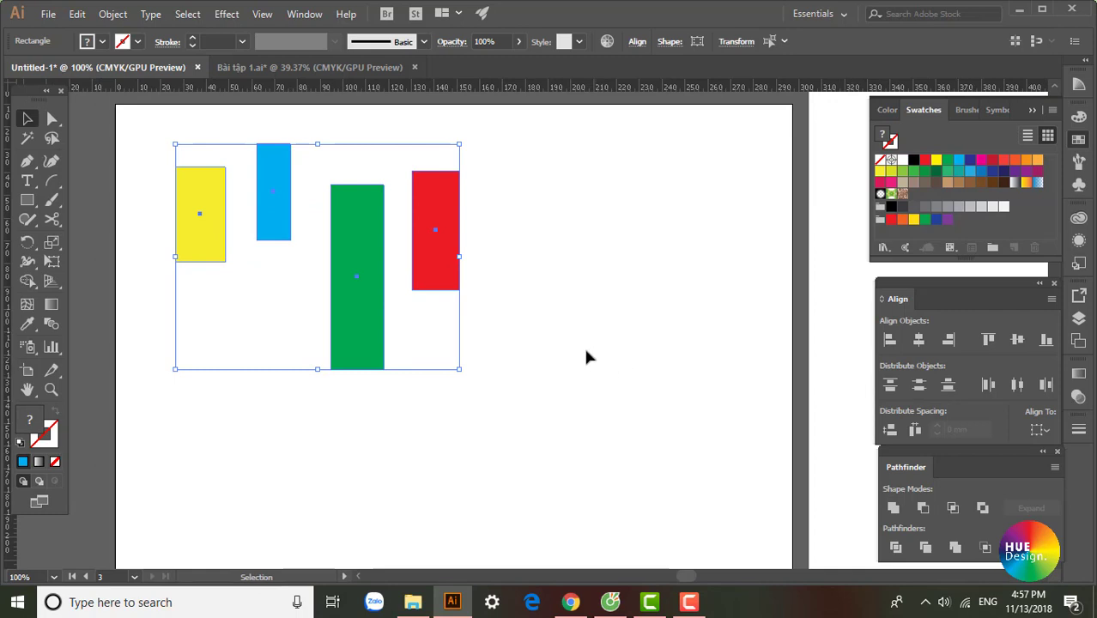
left_click(576, 335)
left_click_drag(543, 424, 161, 143)
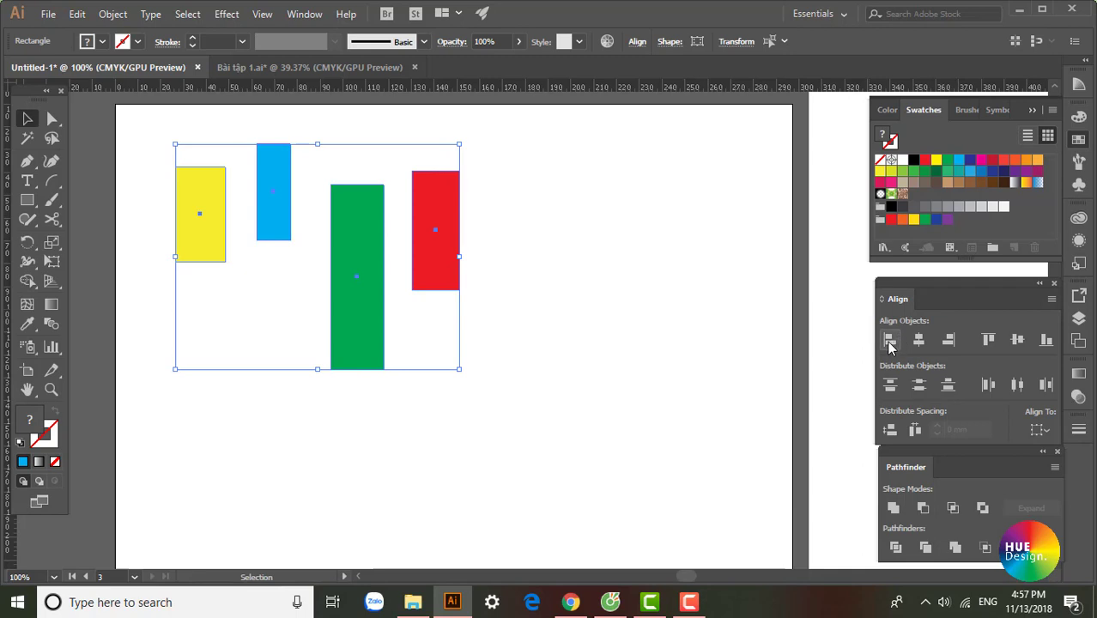
Step: Try left and horizontal-centre alignment, undoing each, then align the rectangles by their right edges
left_click(890, 341)
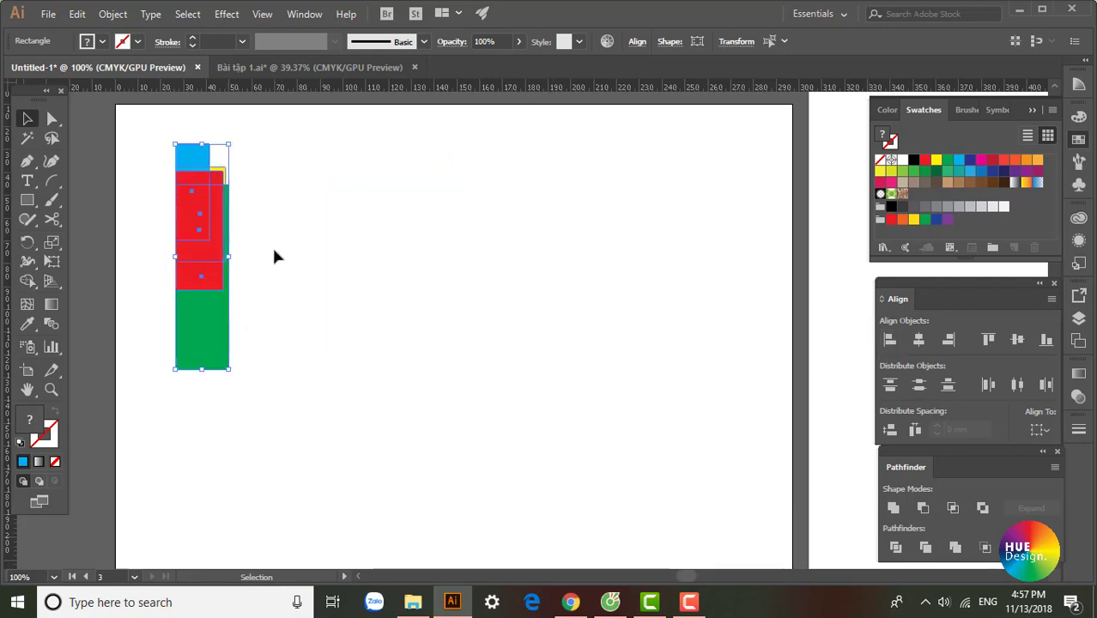
key("ctrl+z")
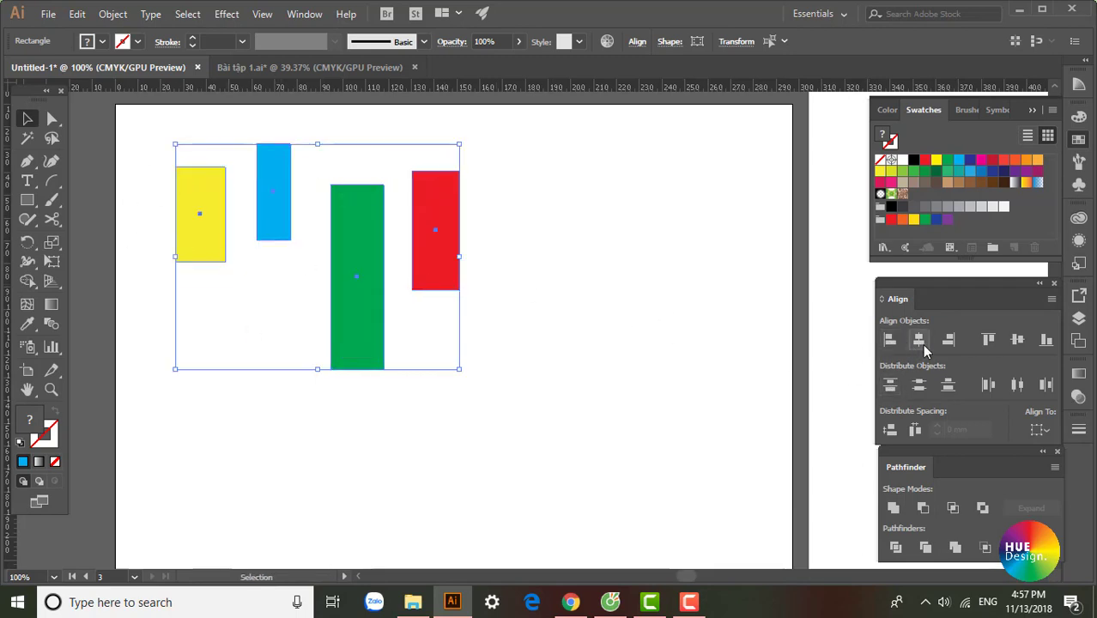
left_click(919, 341)
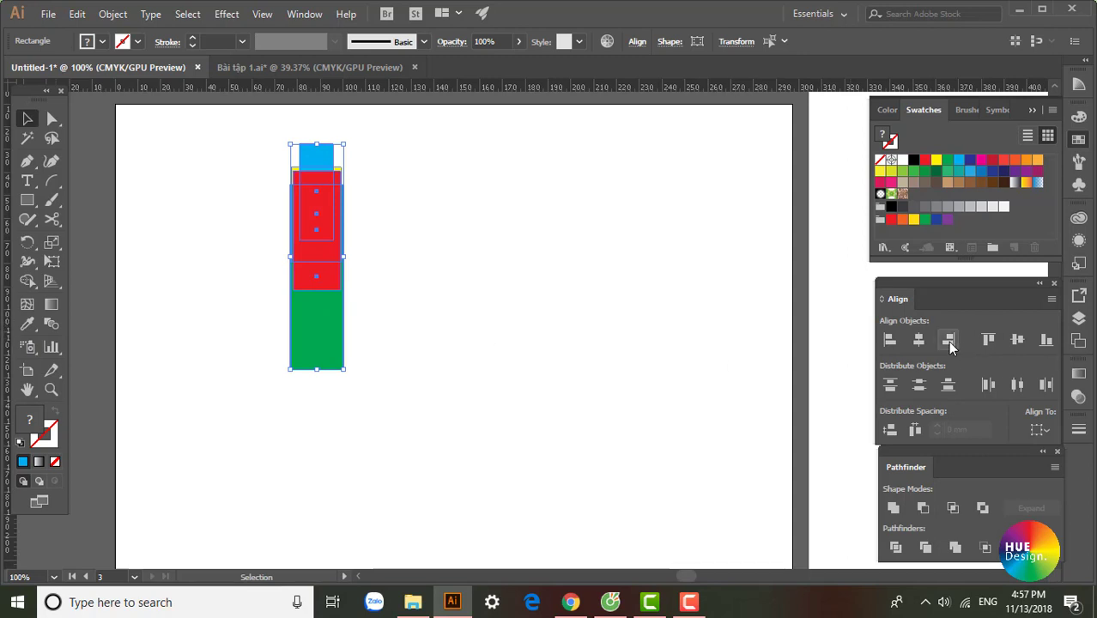
key("ctrl+z")
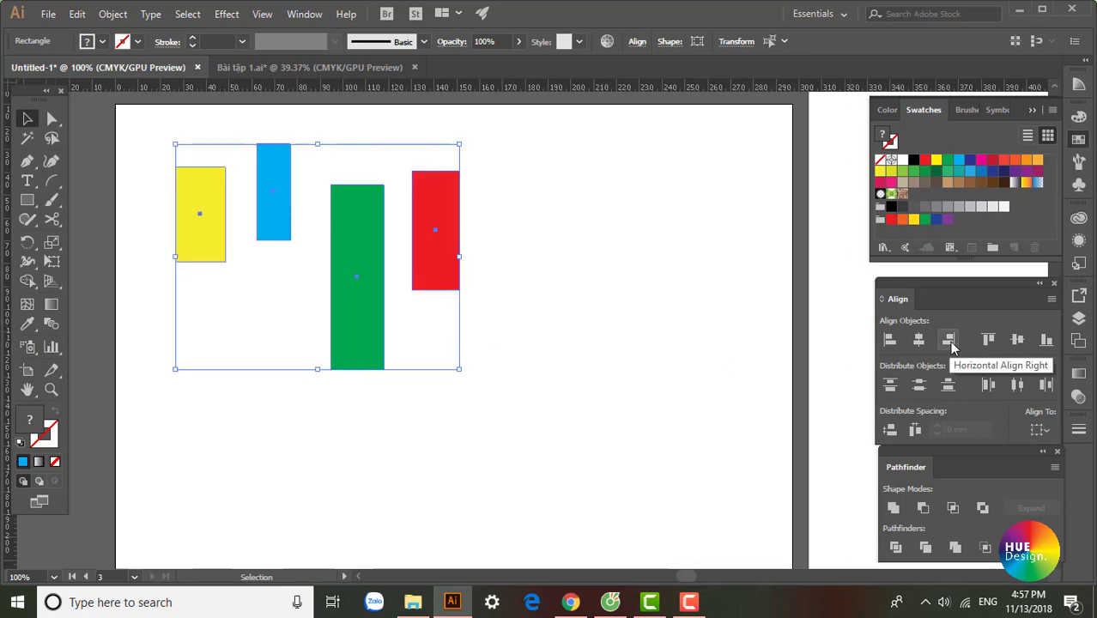
left_click(949, 341)
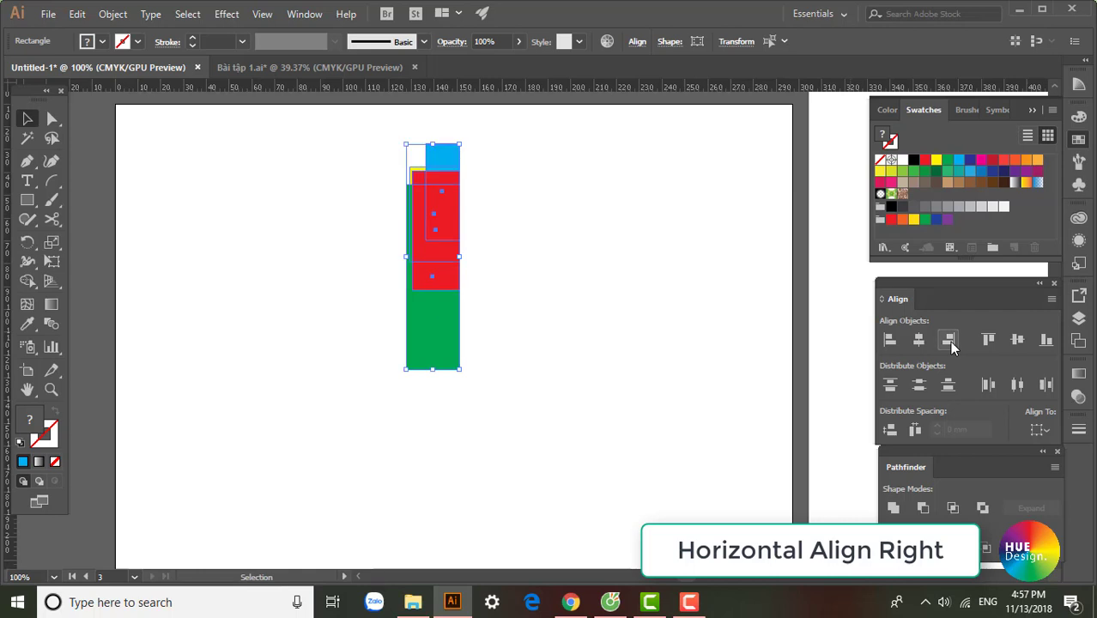
left_click_drag(398, 179, 557, 271)
Step: Undo the right alignment, test top and bottom alignment, then vertically centre the rectangles in one row
left_click_drag(534, 310, 527, 304)
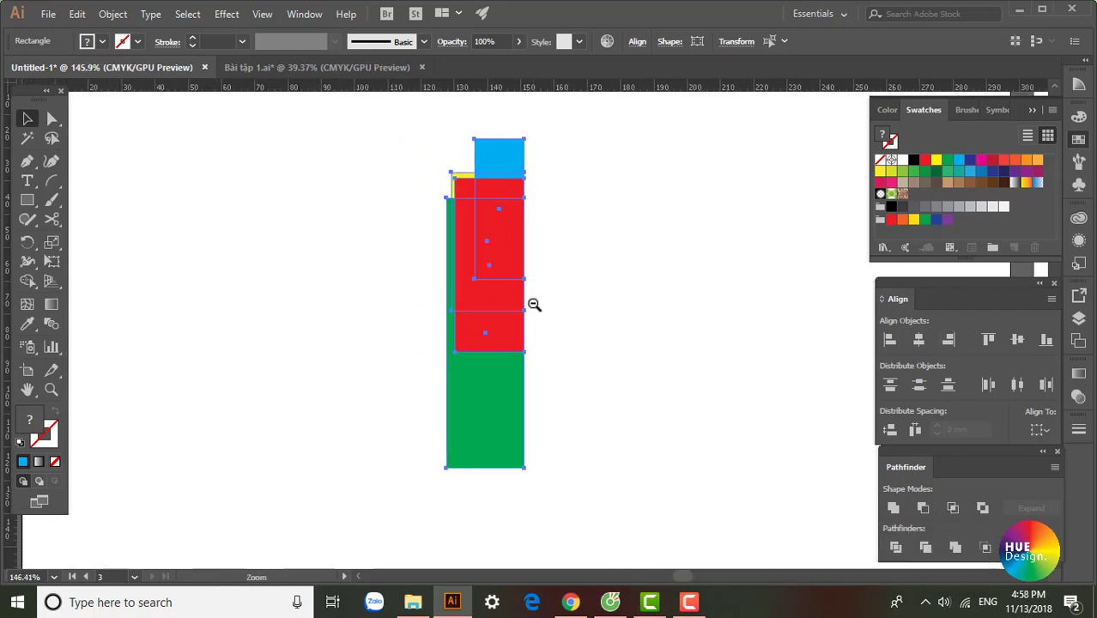
key("ctrl+z")
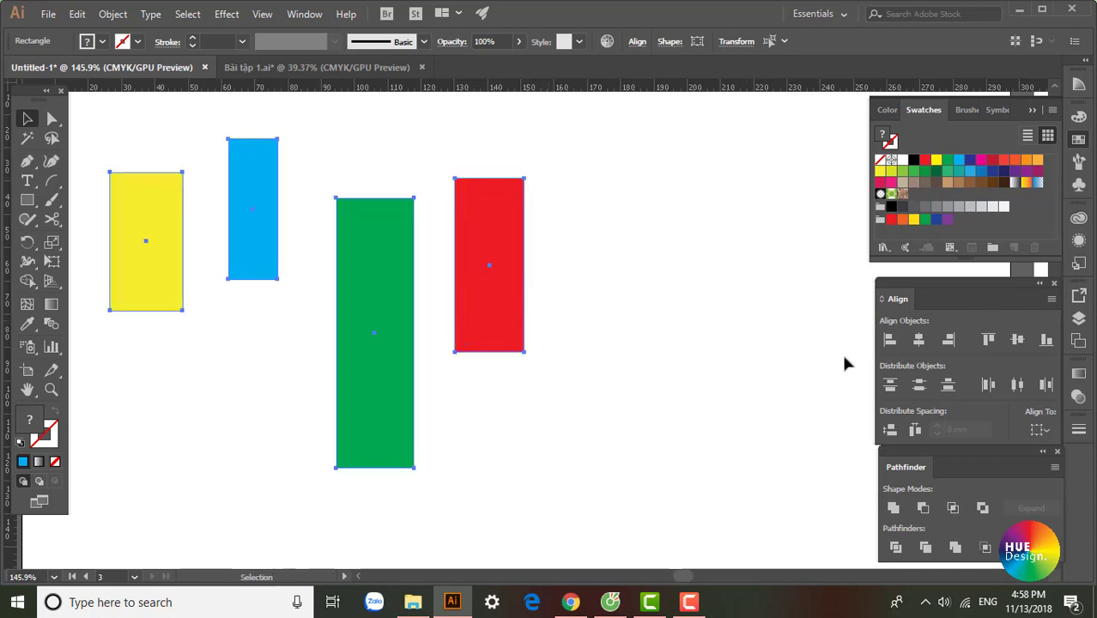
left_click(994, 340)
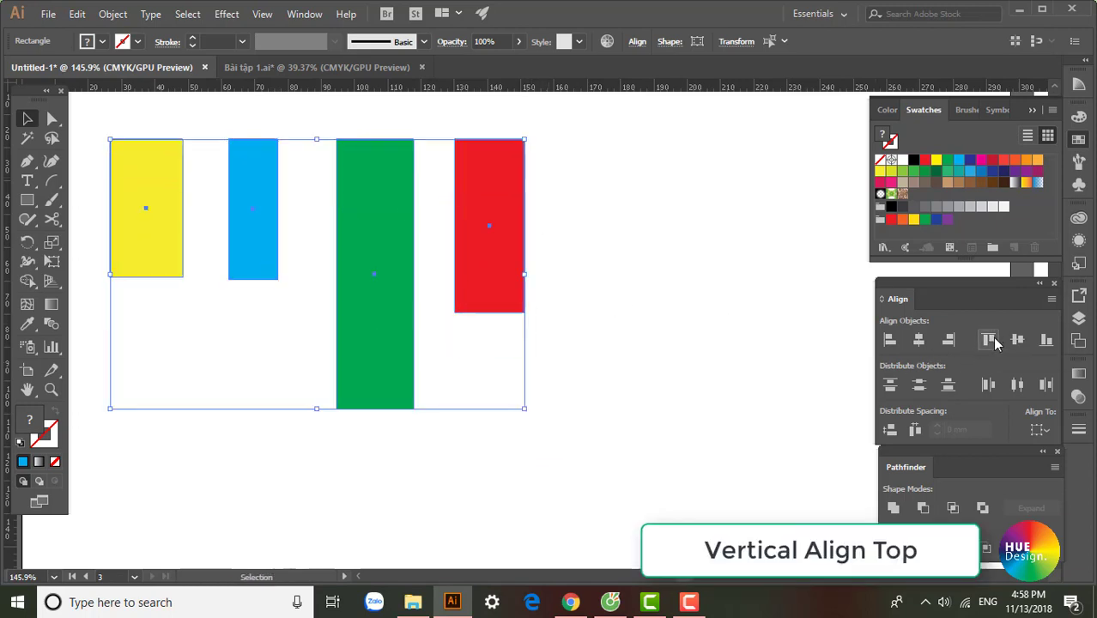
key("ctrl+z")
left_click(1046, 340)
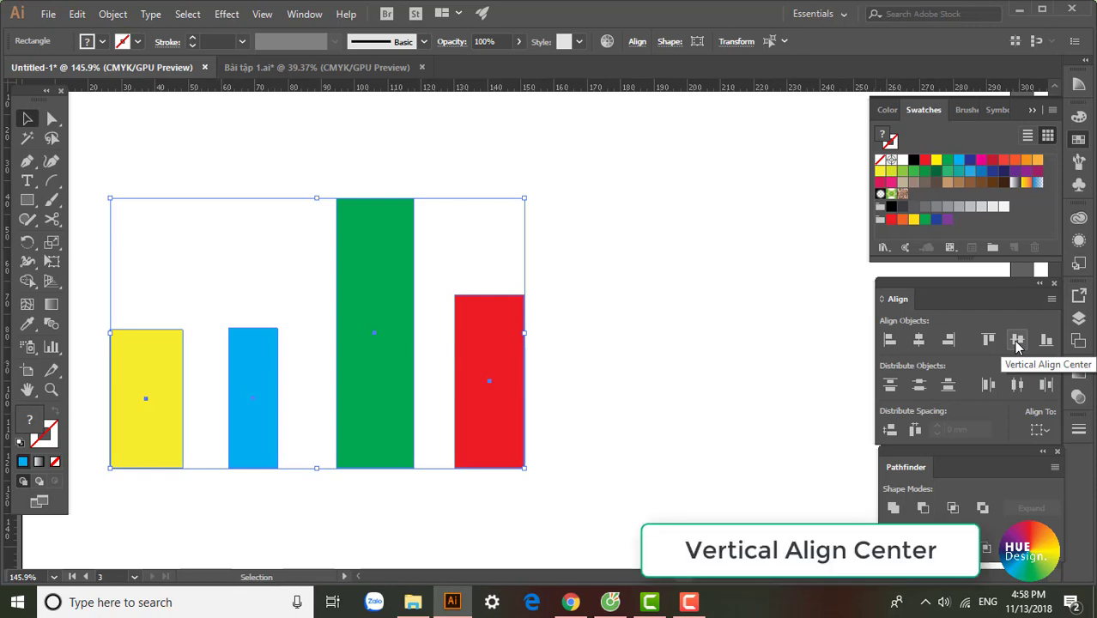
left_click(1018, 341)
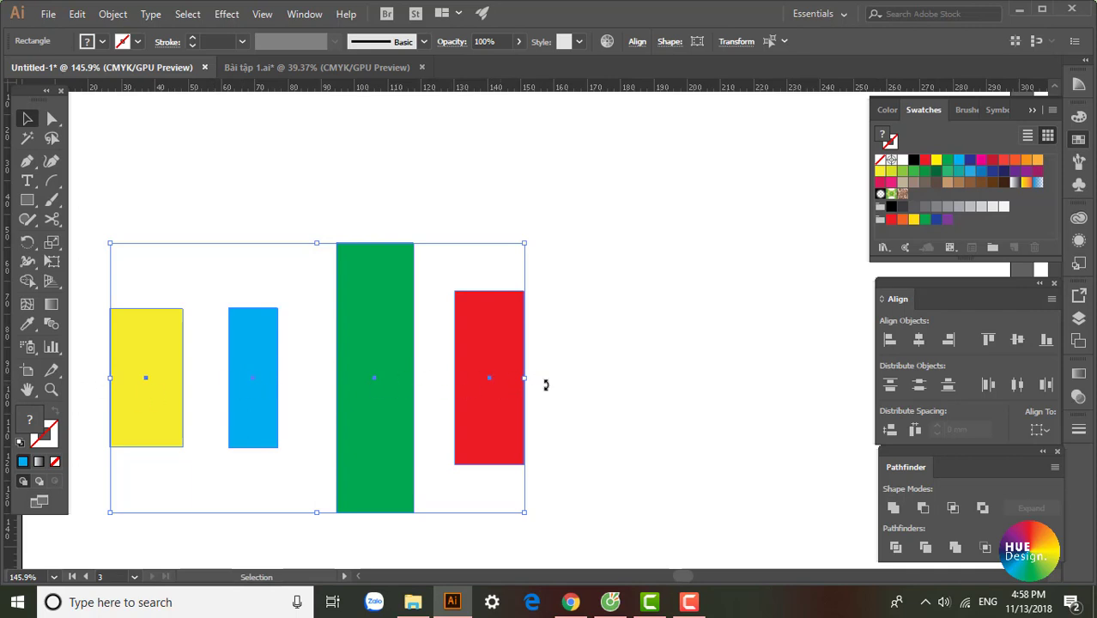
left_click_drag(543, 385, 611, 337)
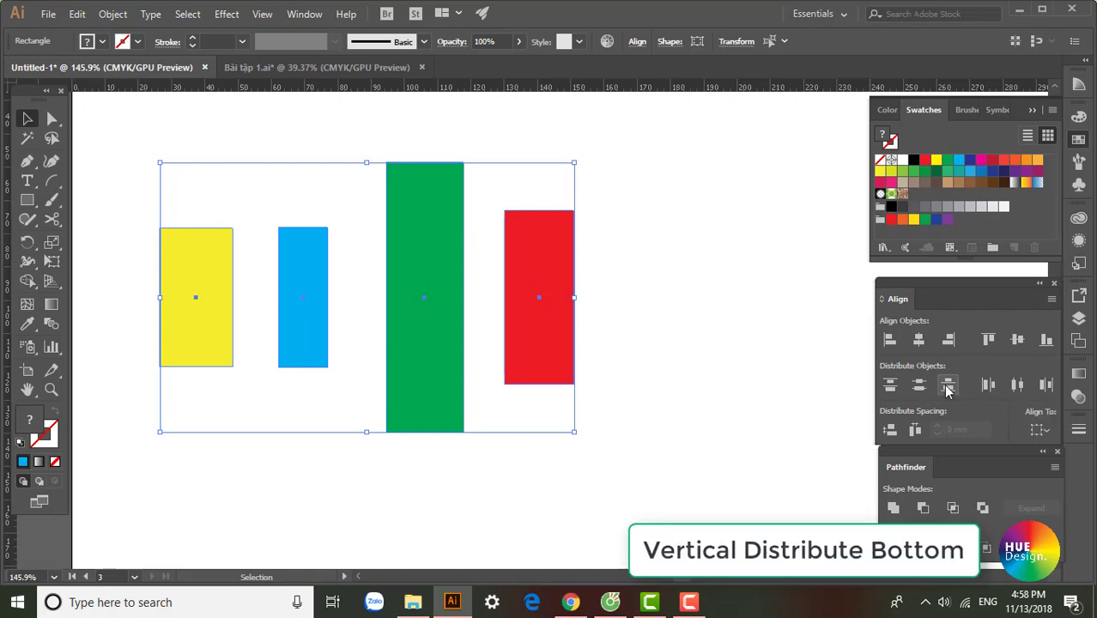
Step: Select the four rectangles, distribute them by top edges, and pull down a horizontal ruler guide
left_click(658, 257)
left_click_drag(329, 304, 345, 313)
left_click_drag(197, 190, 833, 362)
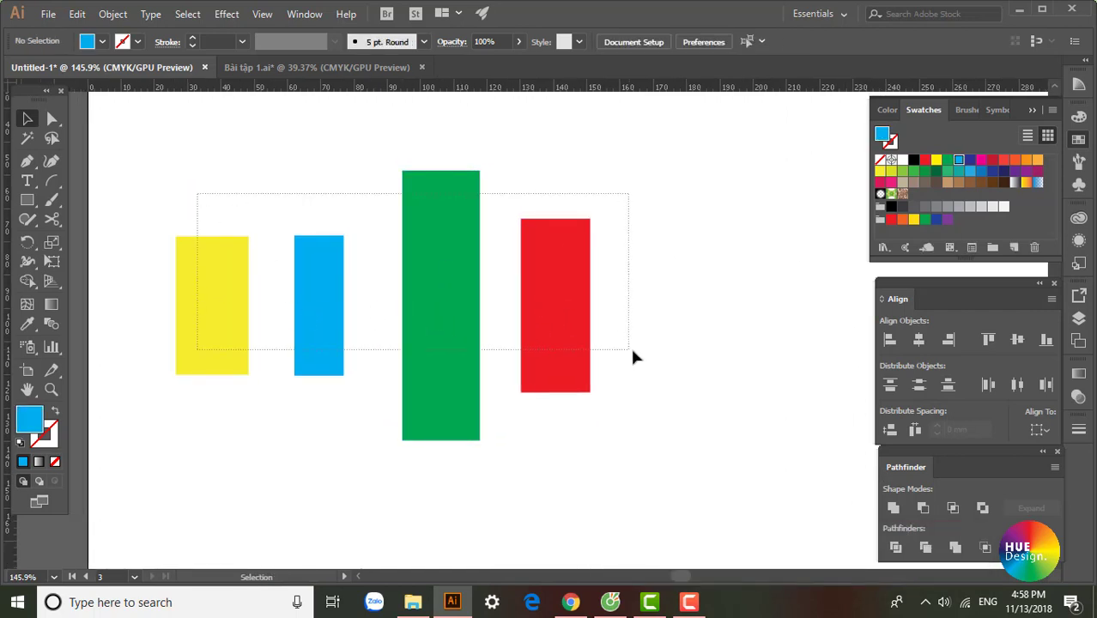
left_click(890, 385)
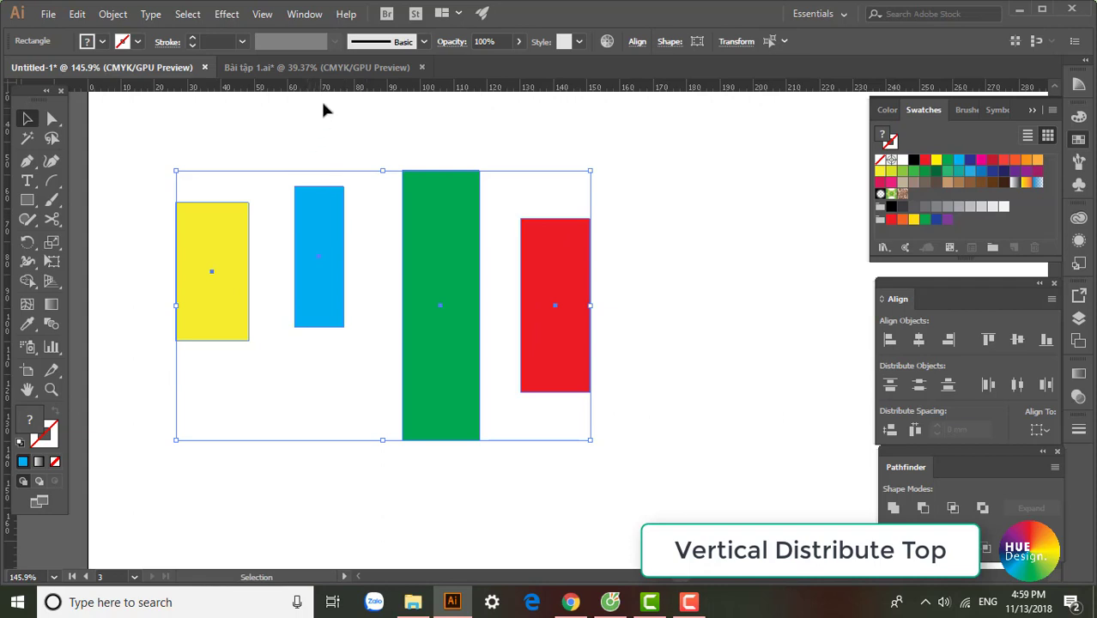
left_click_drag(326, 88, 340, 227)
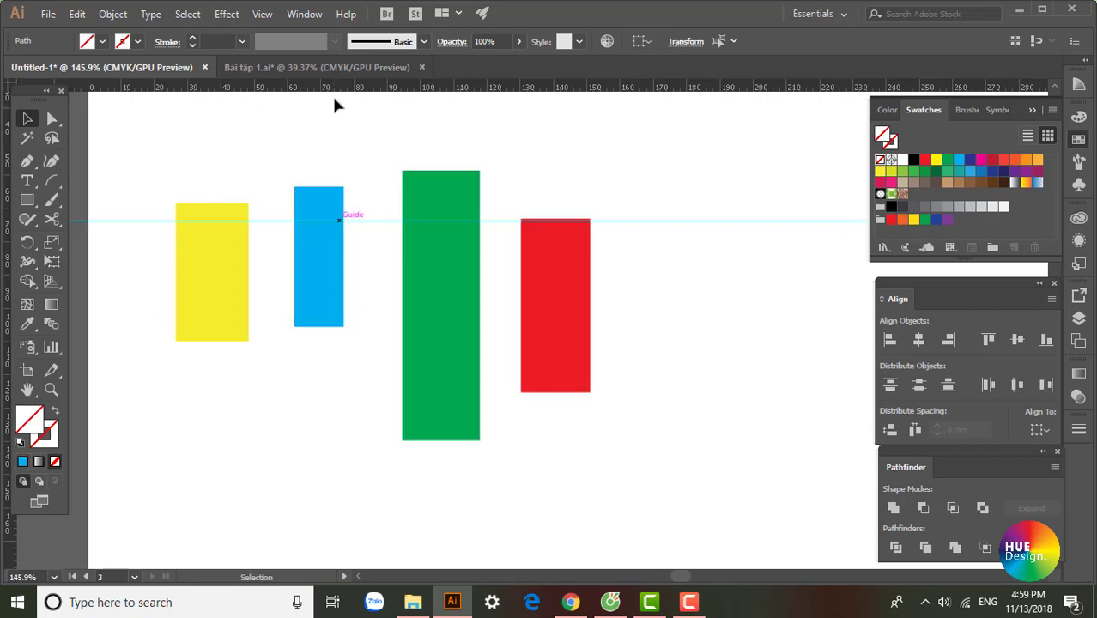
Step: Add guides on the remaining rectangles' top edges, nudge the last onto the red rectangle, and zoom out to 100%
mouse_move(337, 91)
left_mouse_down()
mouse_move(339, 210)
mouse_move(349, 184)
left_mouse_up()
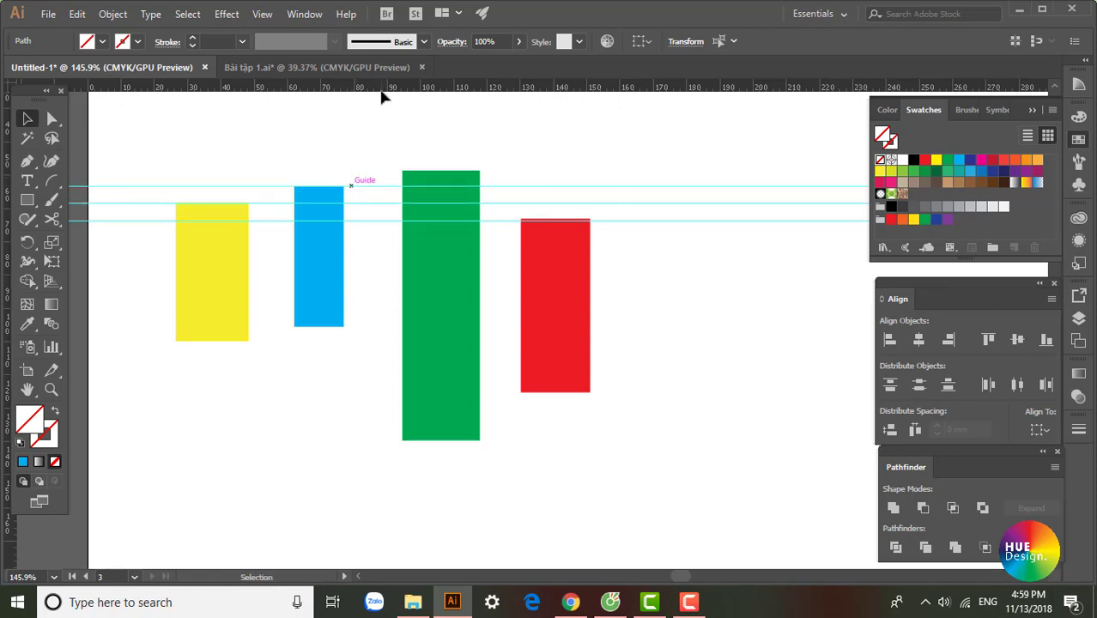
left_click_drag(382, 91, 382, 172)
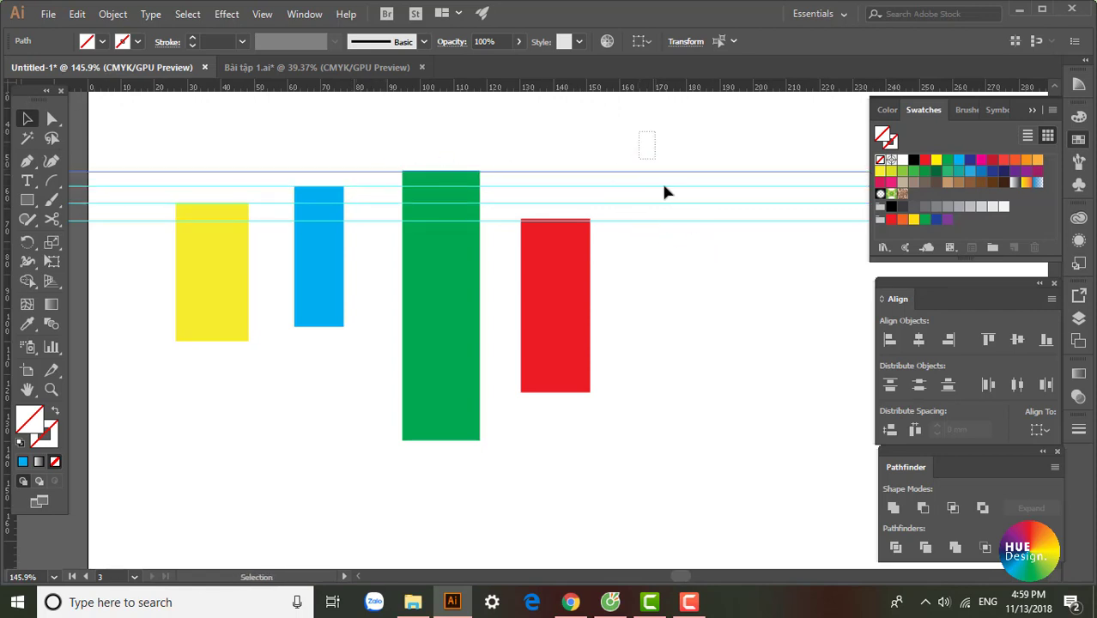
left_click_drag(639, 130, 676, 249)
left_click_drag(502, 135, 597, 228)
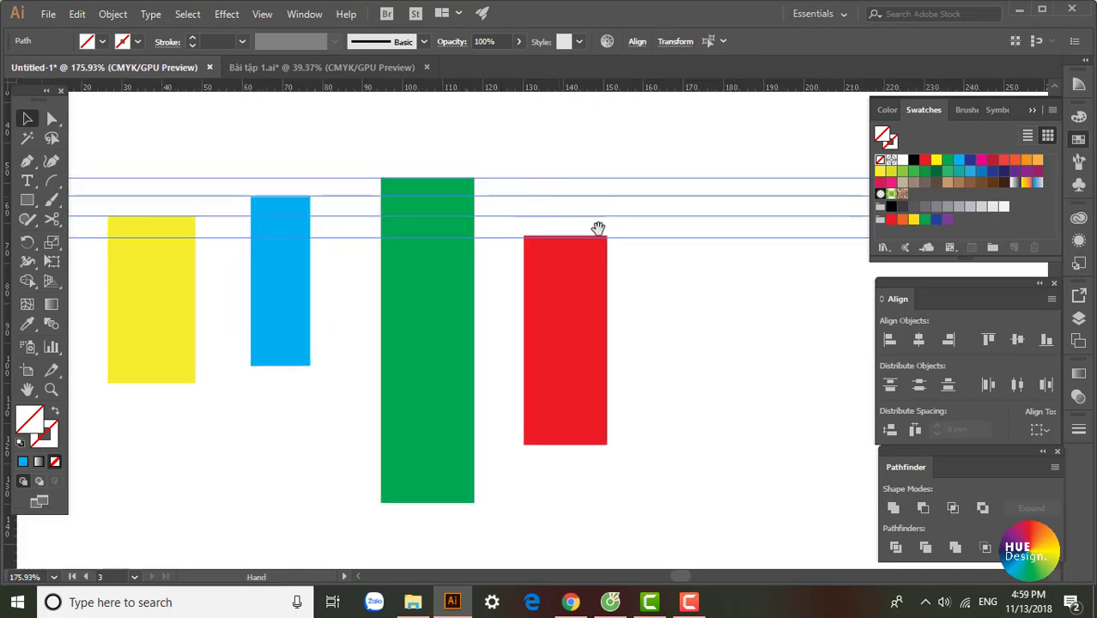
left_click(652, 269)
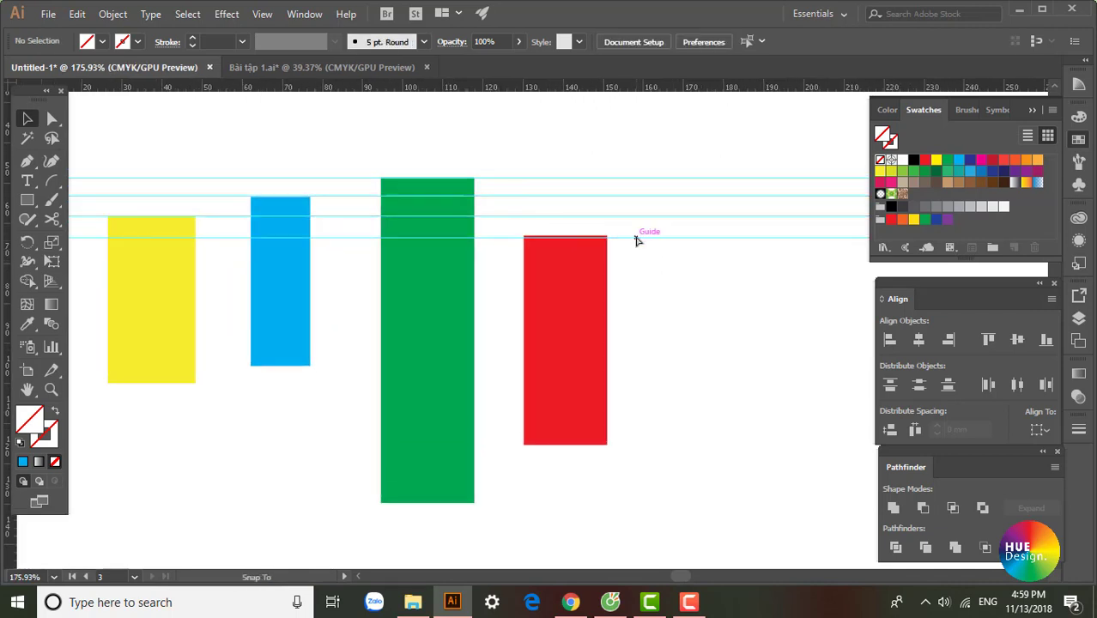
left_click_drag(637, 241, 636, 240)
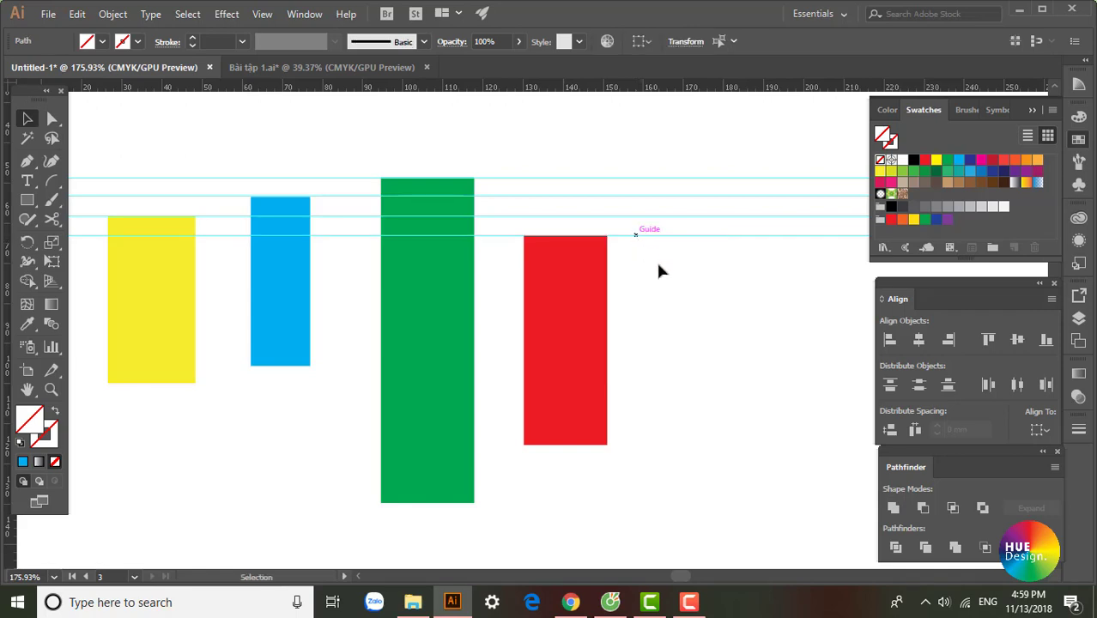
left_click_drag(671, 122, 691, 239)
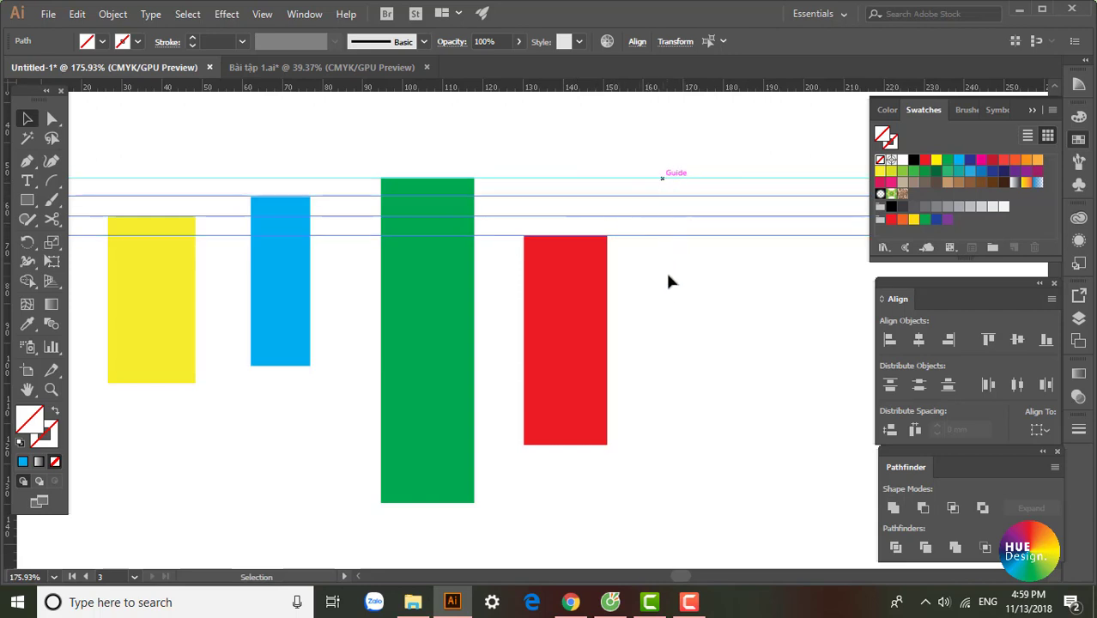
key("ctrl+minus")
key("ctrl+minus")
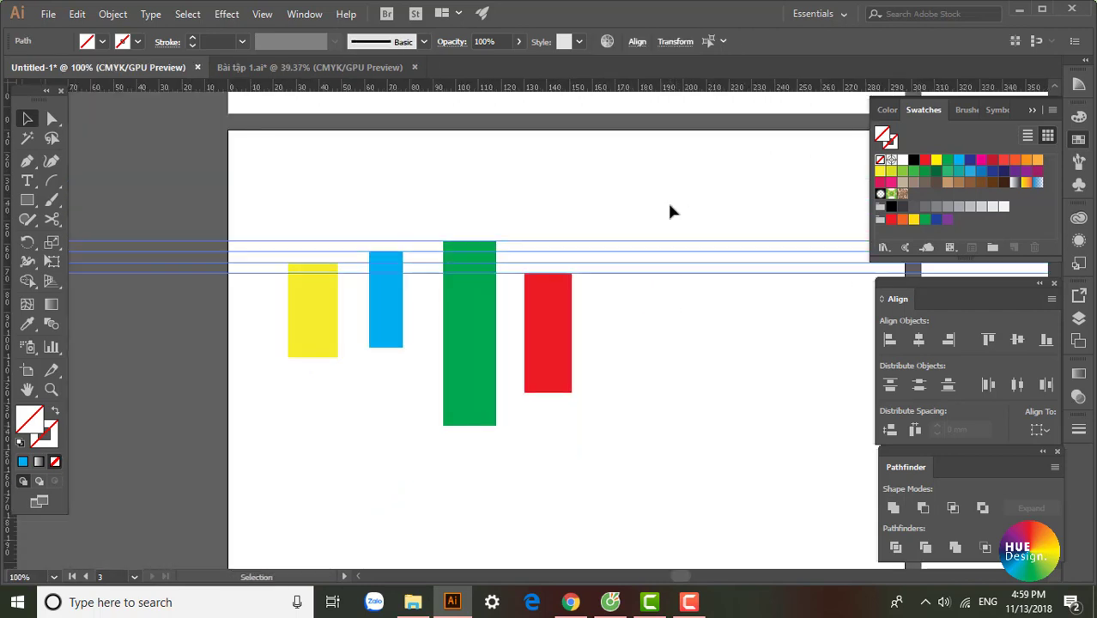
Step: Select all four rectangles and distribute them by bottom edges, then by vertical centres
key("Delete")
key("ctrl+a")
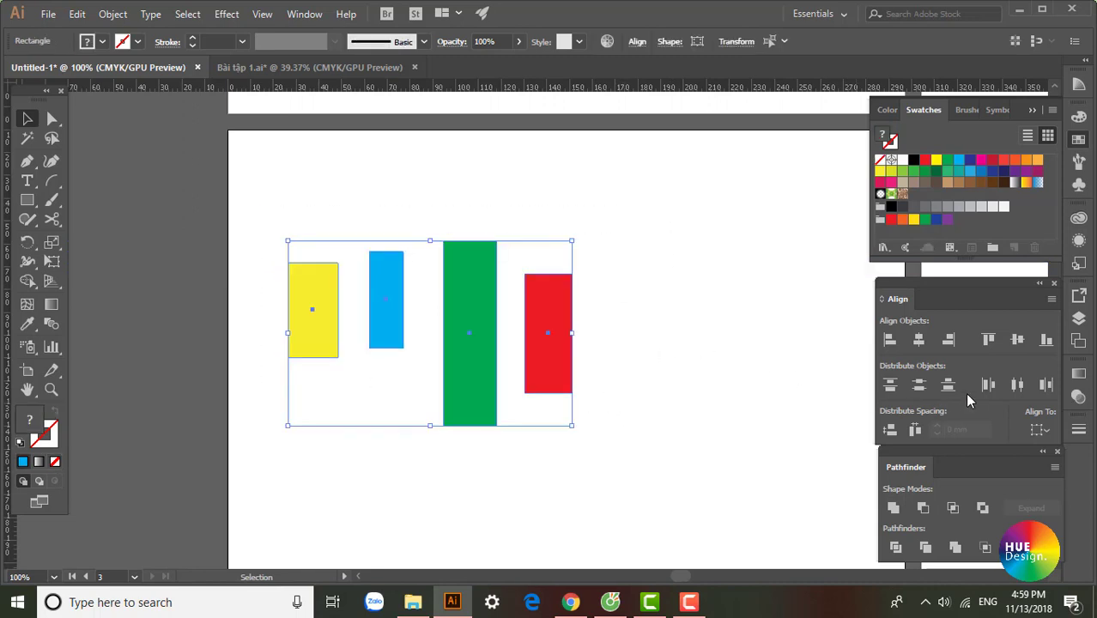
left_click(944, 392)
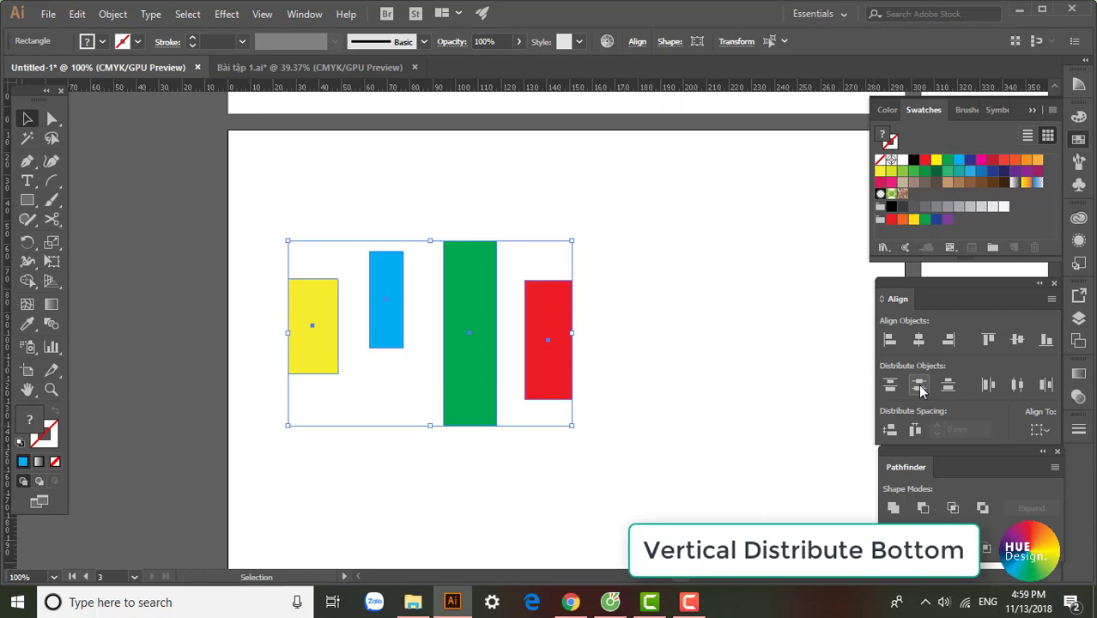
left_click(920, 388)
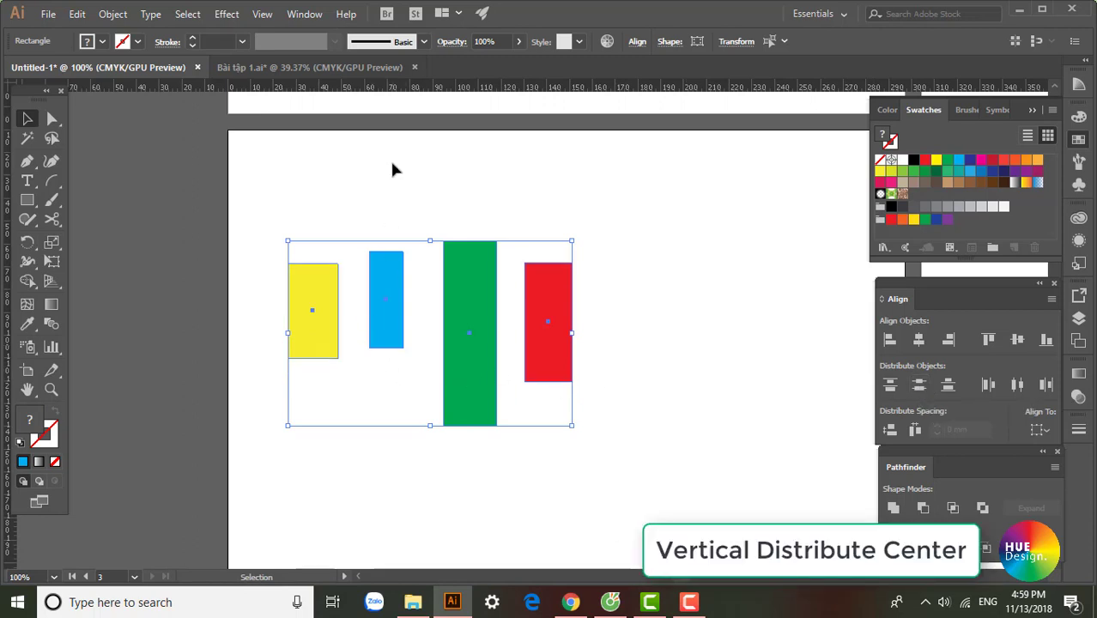
Step: Drag a horizontal guide across the rectangles, delete it, and marquee-select all four rectangles
mouse_move(425, 91)
left_mouse_down()
mouse_move(445, 337)
mouse_move(449, 323)
left_mouse_up()
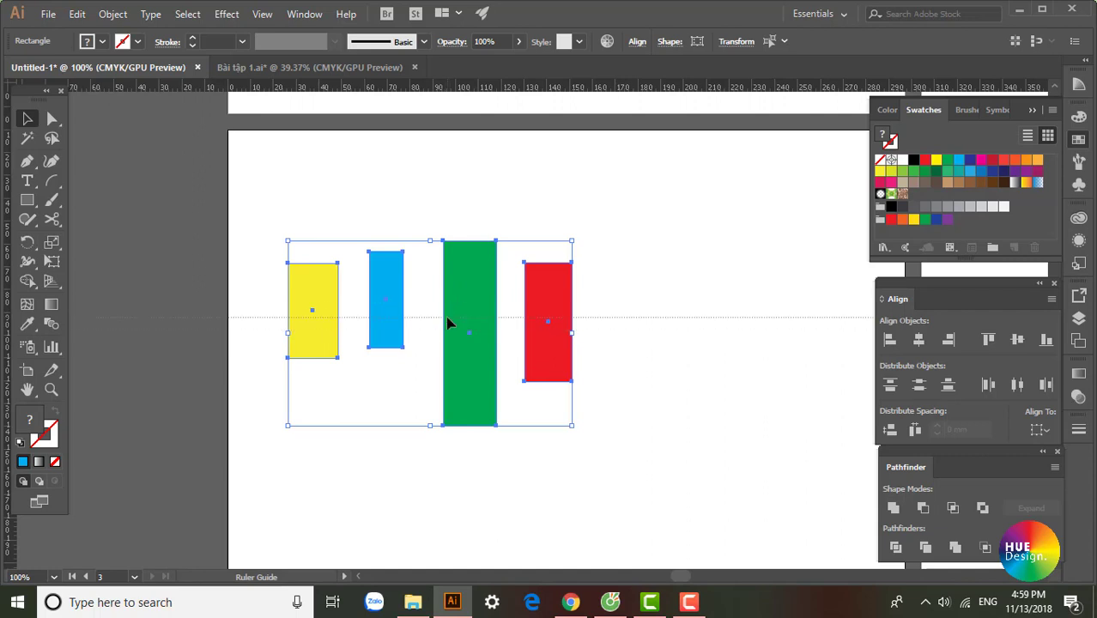
mouse_move(447, 317)
left_mouse_down()
mouse_move(445, 333)
mouse_move(443, 318)
left_mouse_up()
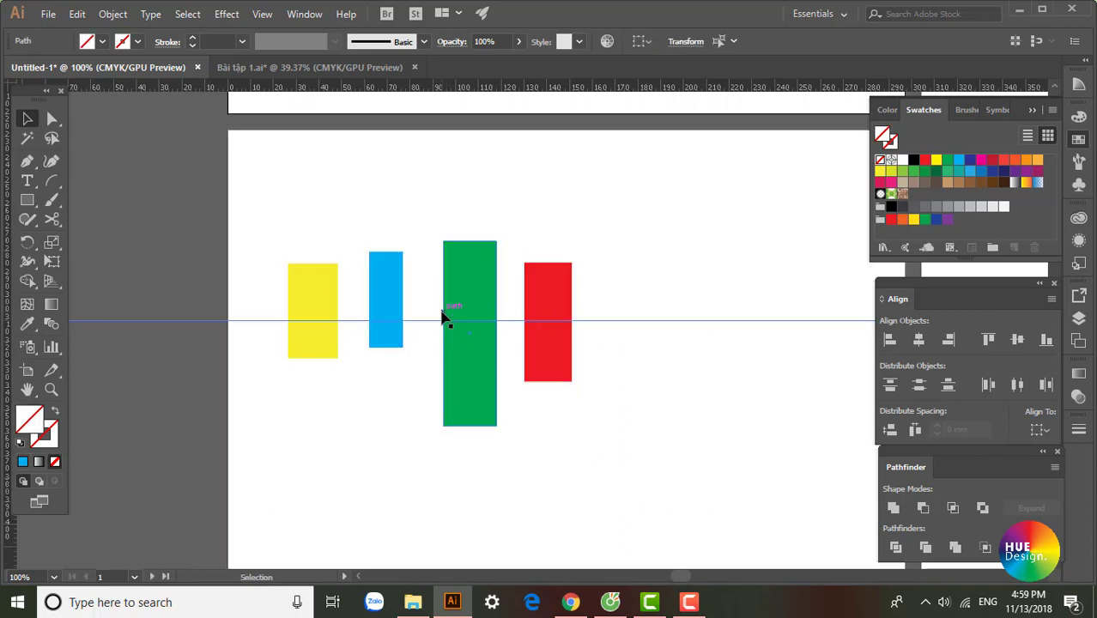
key("Delete")
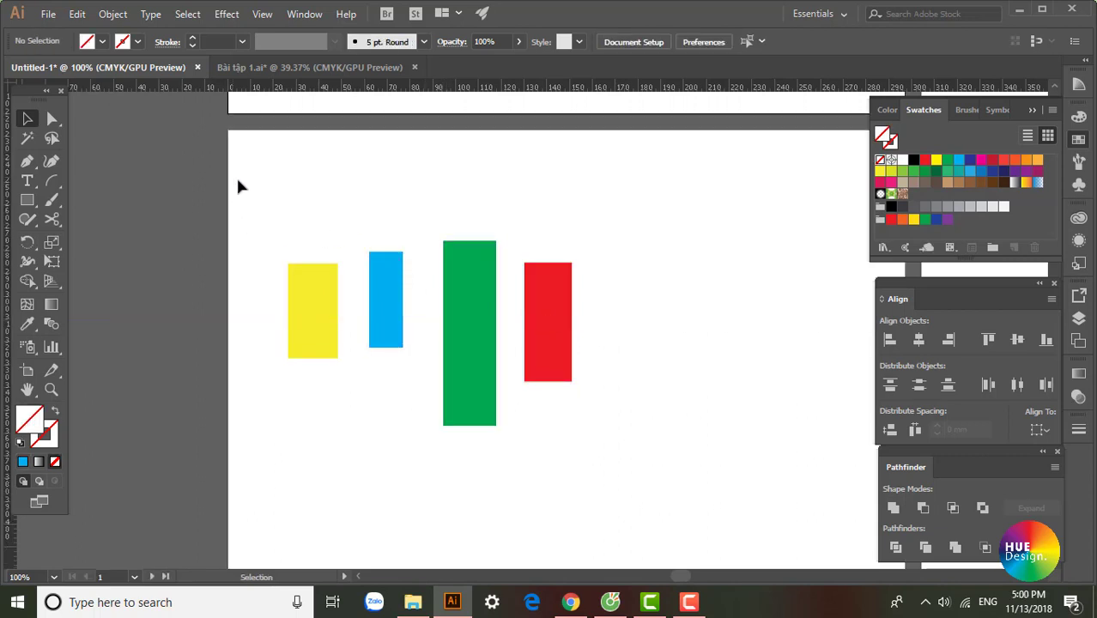
left_click_drag(240, 186, 744, 402)
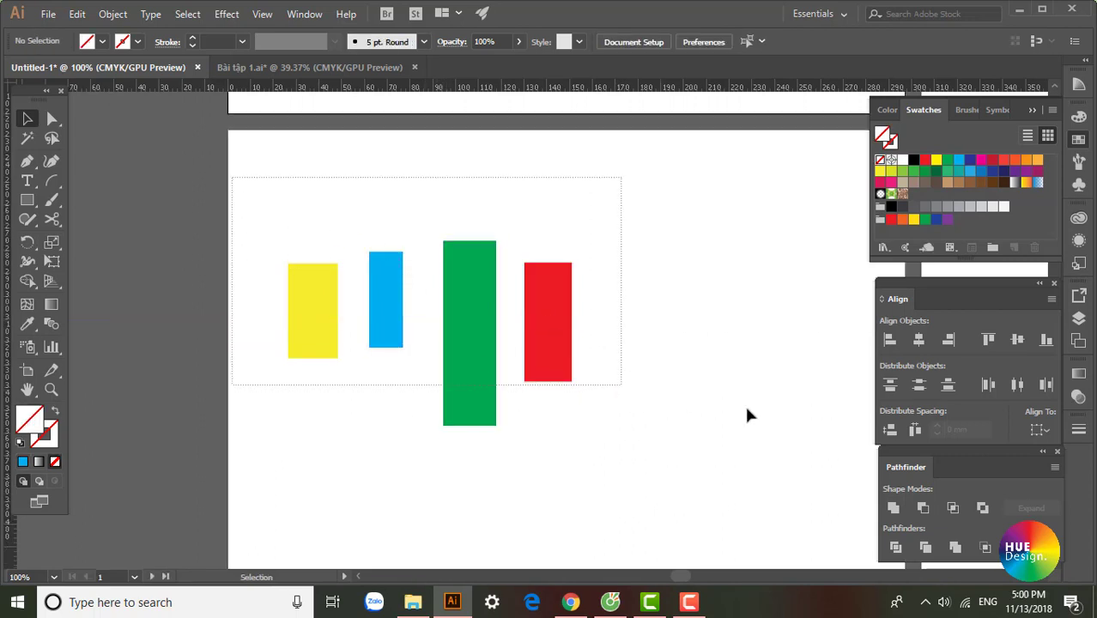
Step: Try Horizontal Distribute Left and Right, then settle on Horizontal Distribute Center
left_click(988, 386)
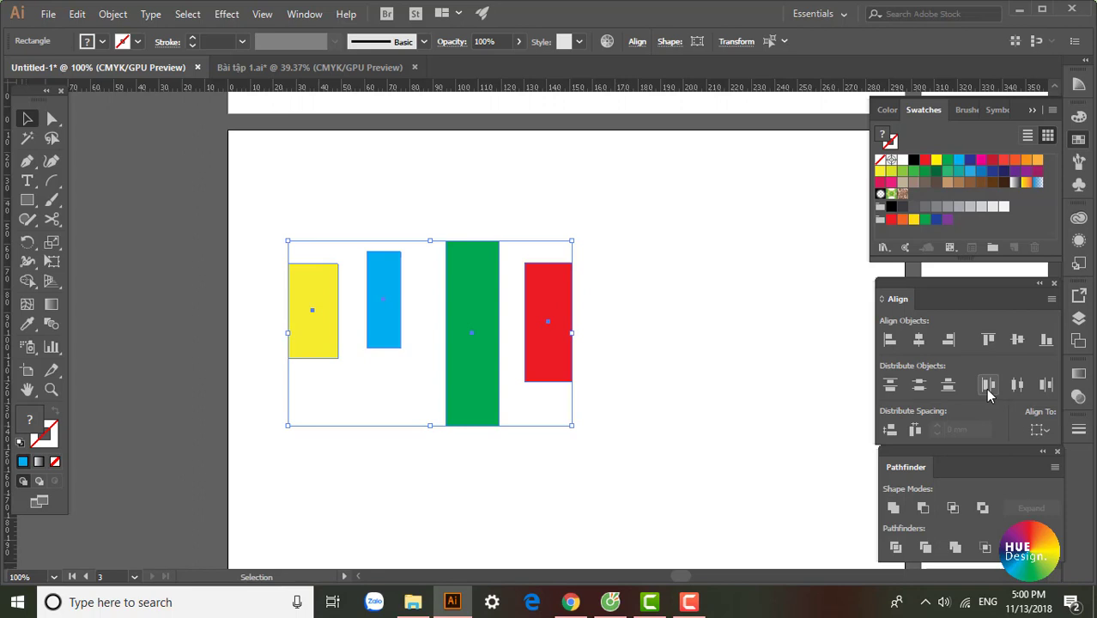
left_click(1046, 386)
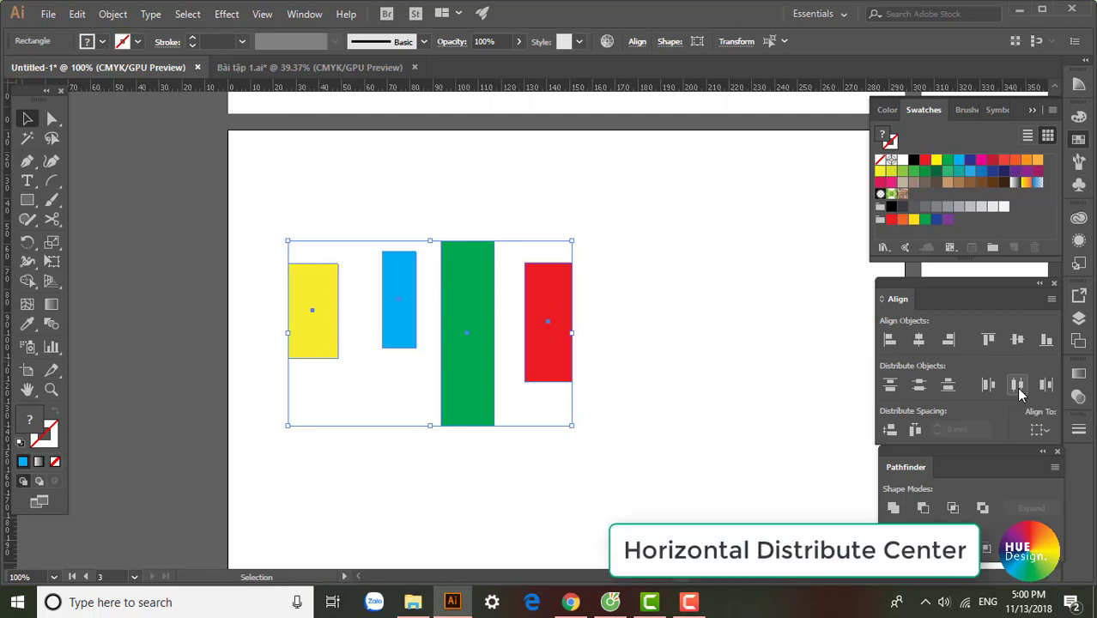
left_click(1017, 386)
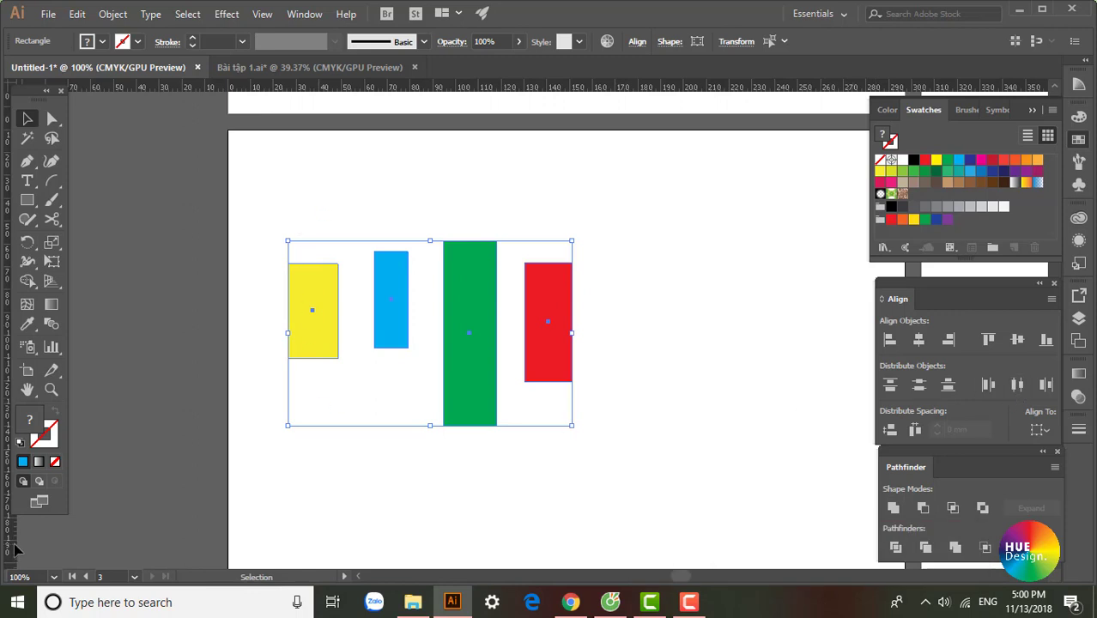
Step: Drag a vertical guide over the red rectangle, delete it, and select all four rectangles
mouse_move(14, 544)
left_mouse_down()
mouse_move(311, 493)
mouse_move(469, 492)
left_mouse_up()
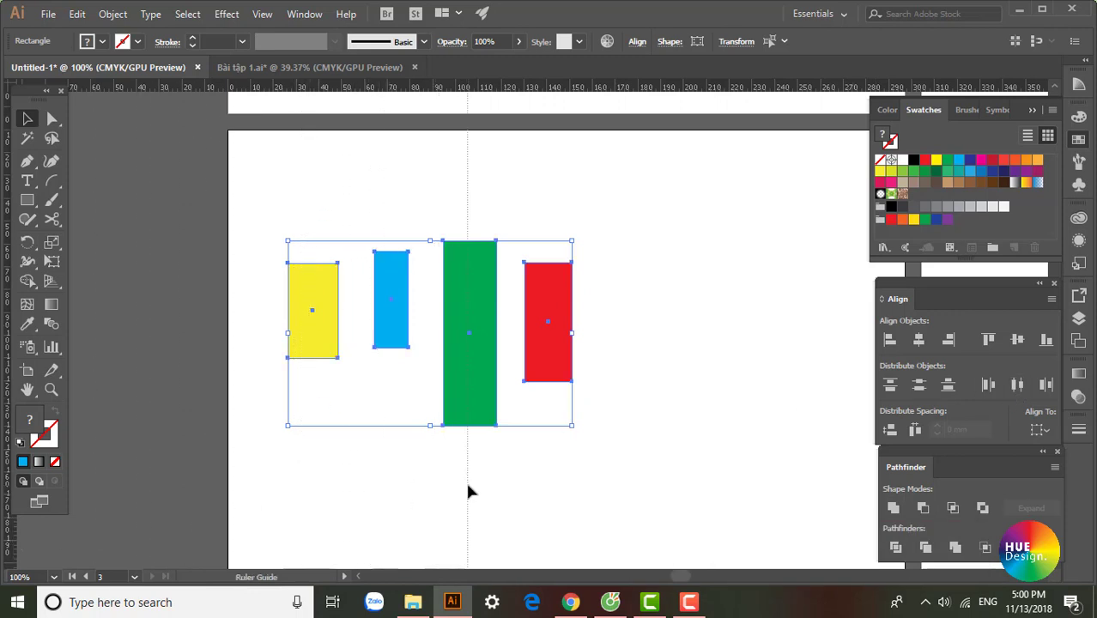
left_click_drag(469, 491, 547, 481)
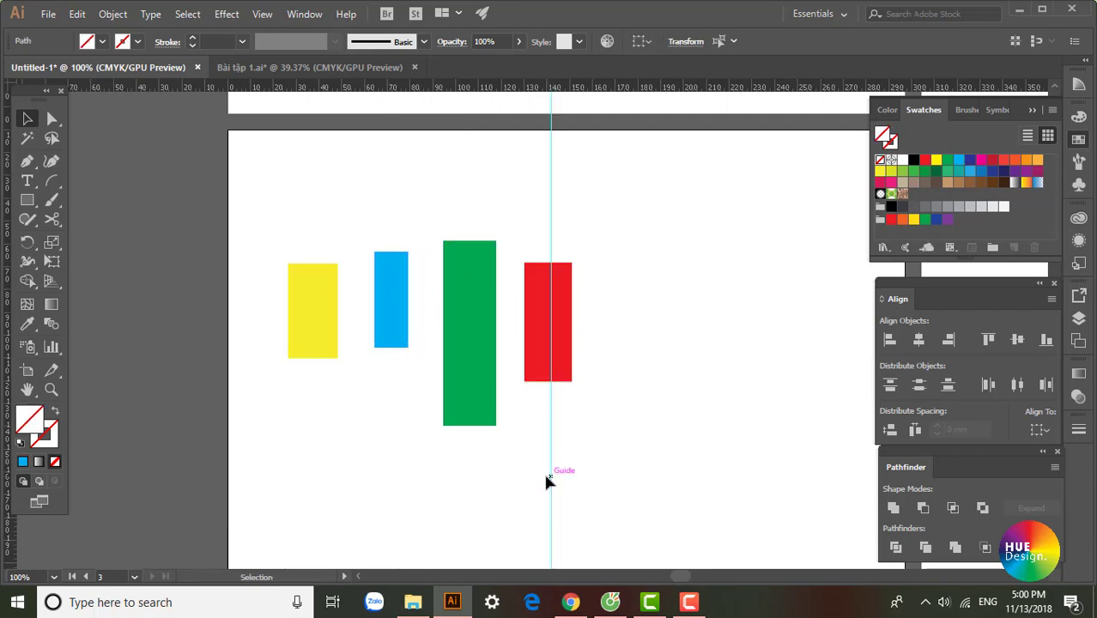
key("Delete")
key("ctrl+a")
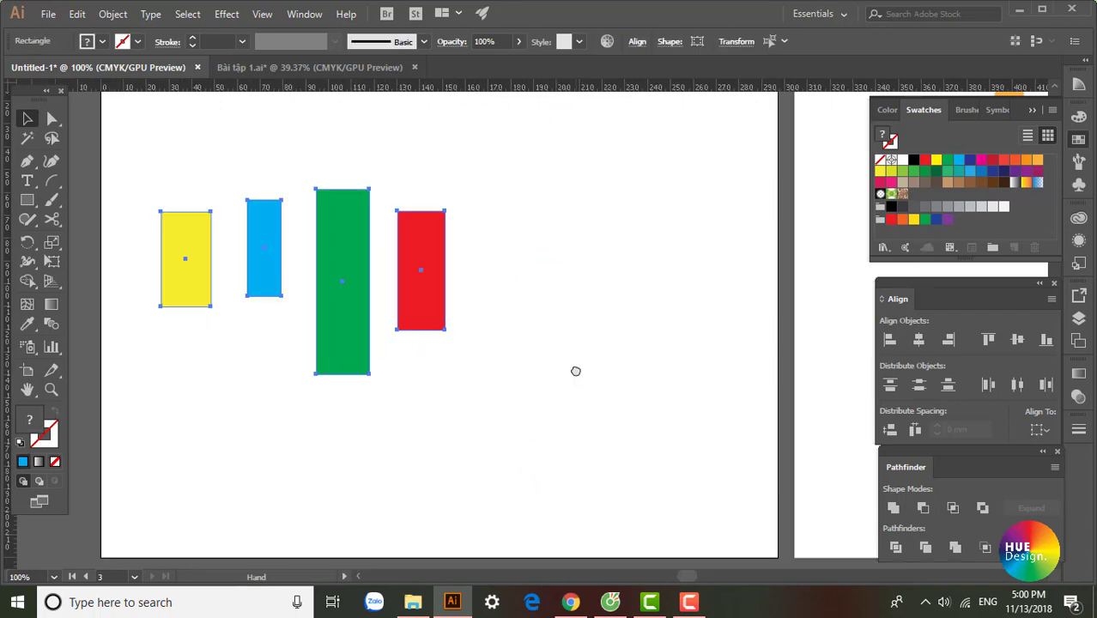
Step: Set alignment to Align to Artboard and test left, right and top alignment, undoing each
left_click(1039, 436)
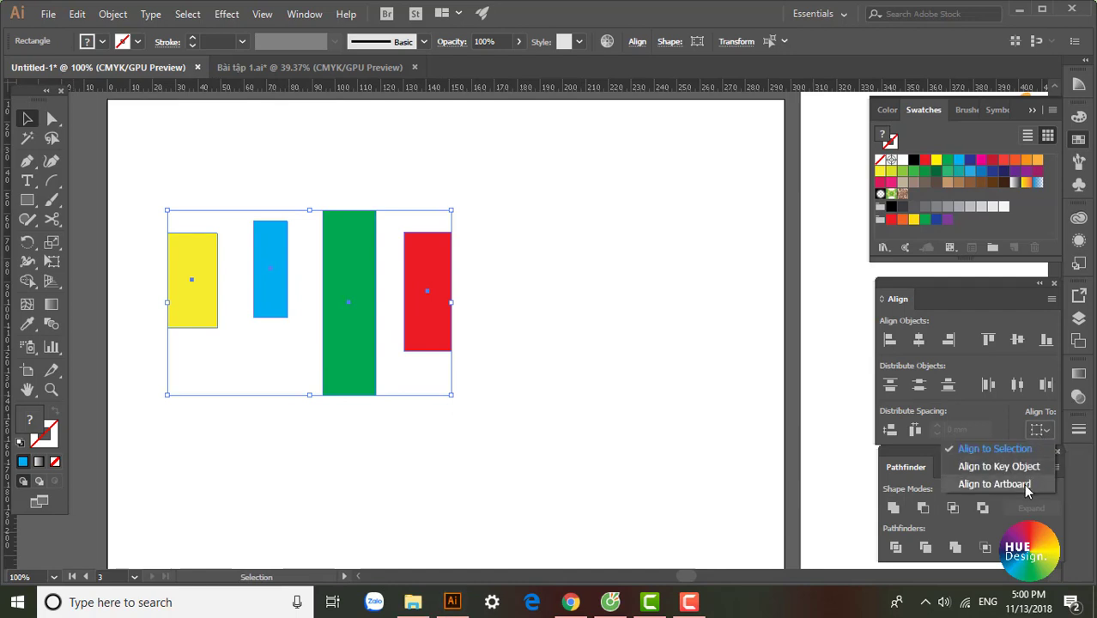
left_click(997, 486)
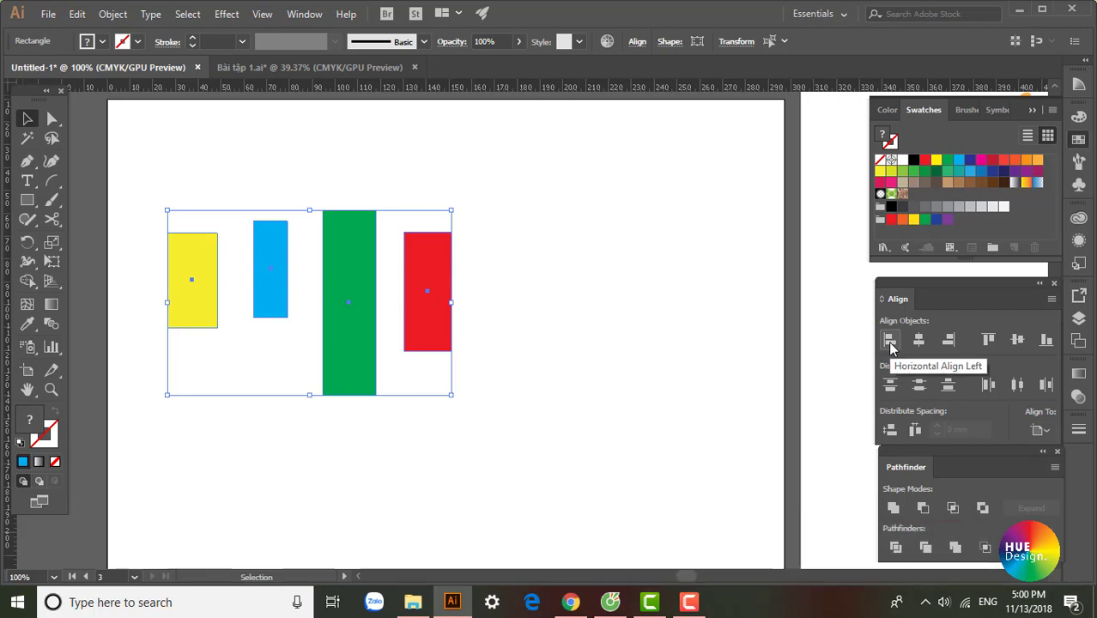
left_click(889, 342)
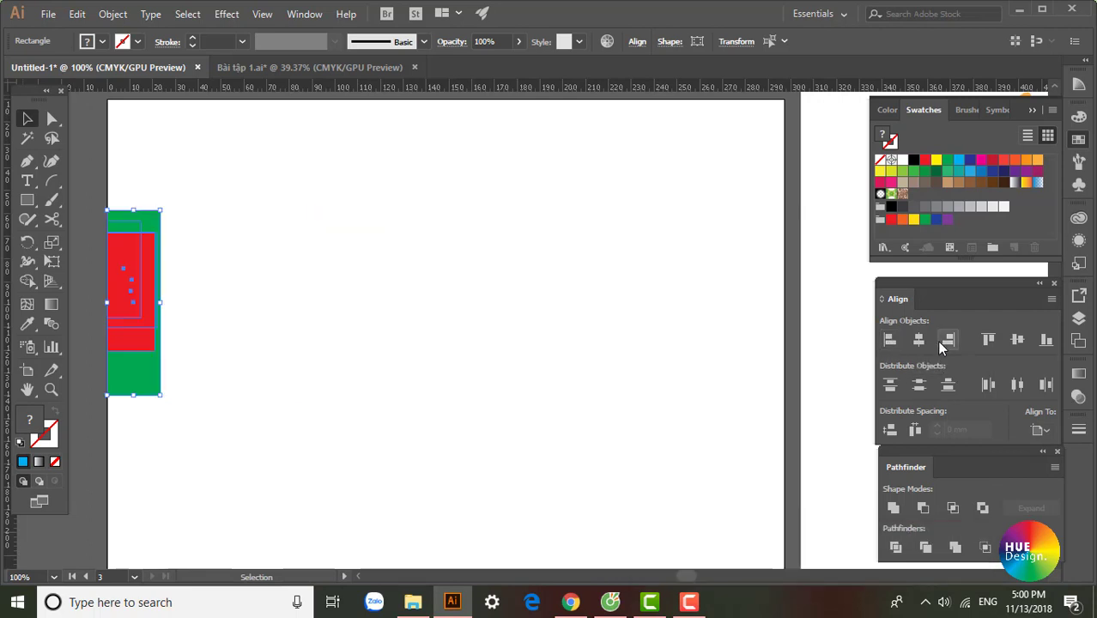
key("ctrl+z")
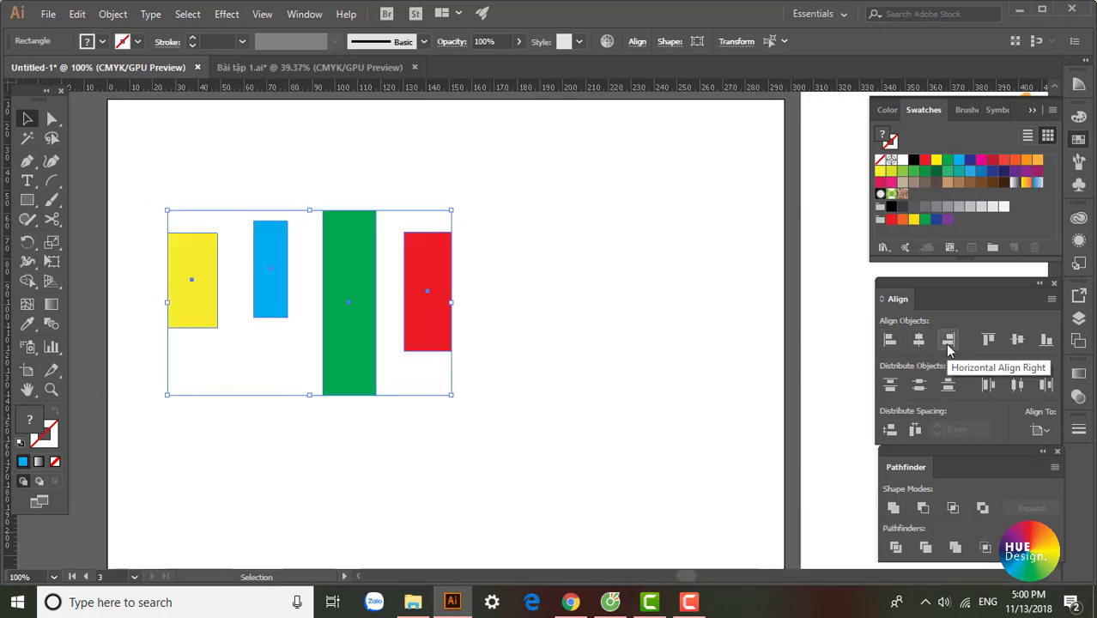
left_click(948, 341)
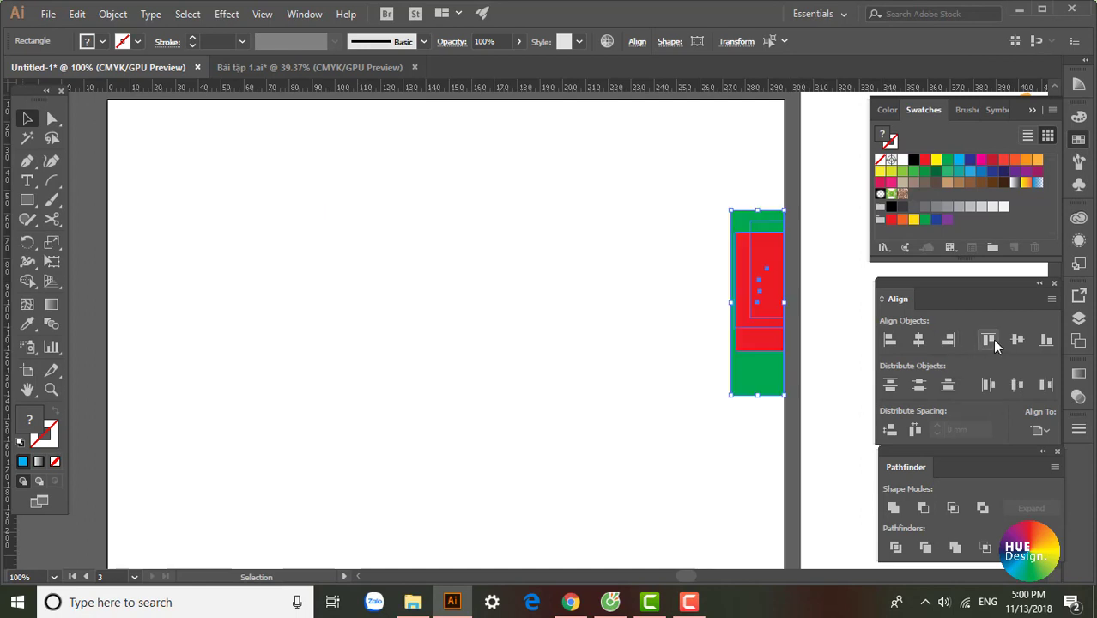
left_click(988, 340)
key("ctrl+z")
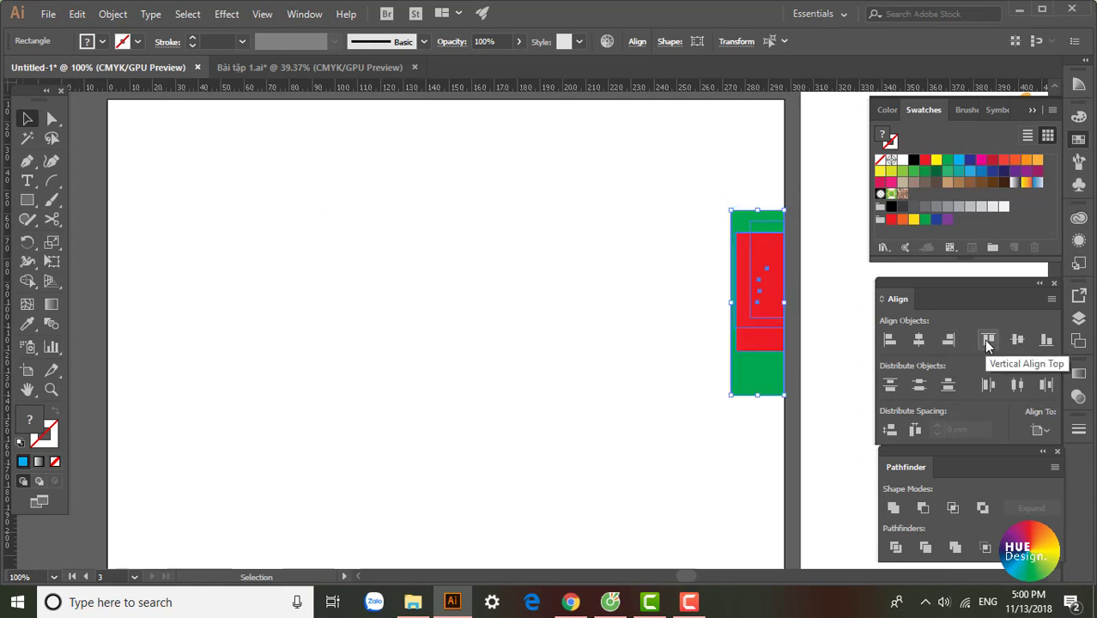
key("ctrl+z")
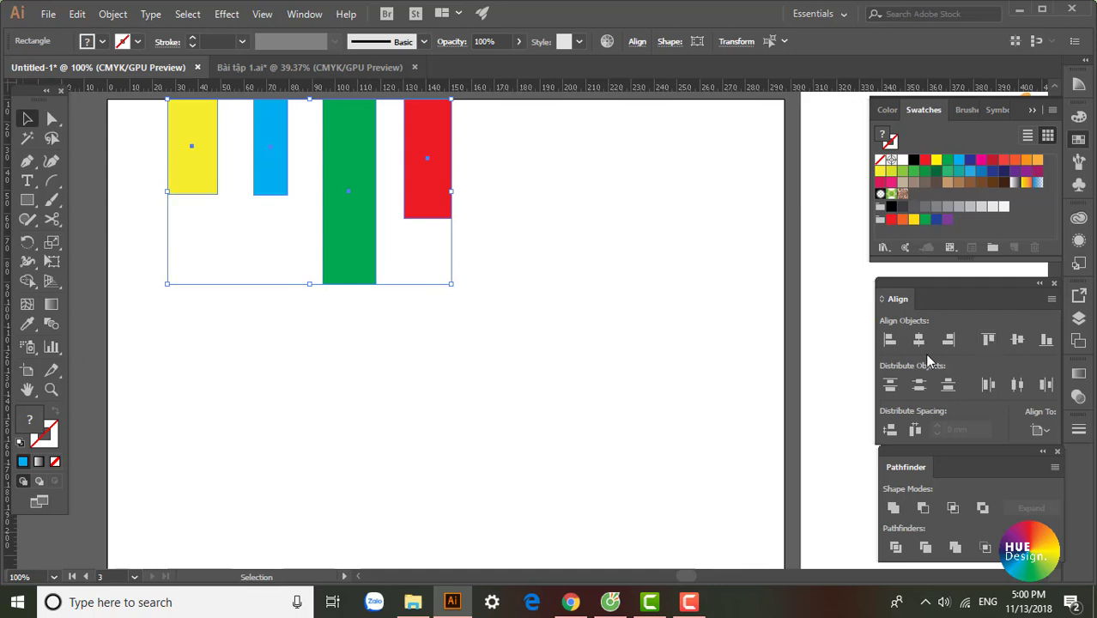
Step: Zoom out and align the rectangles to the artboard's bottom, vertical centre and horizontal centre
key("z")
left_click_drag(654, 456, 645, 438)
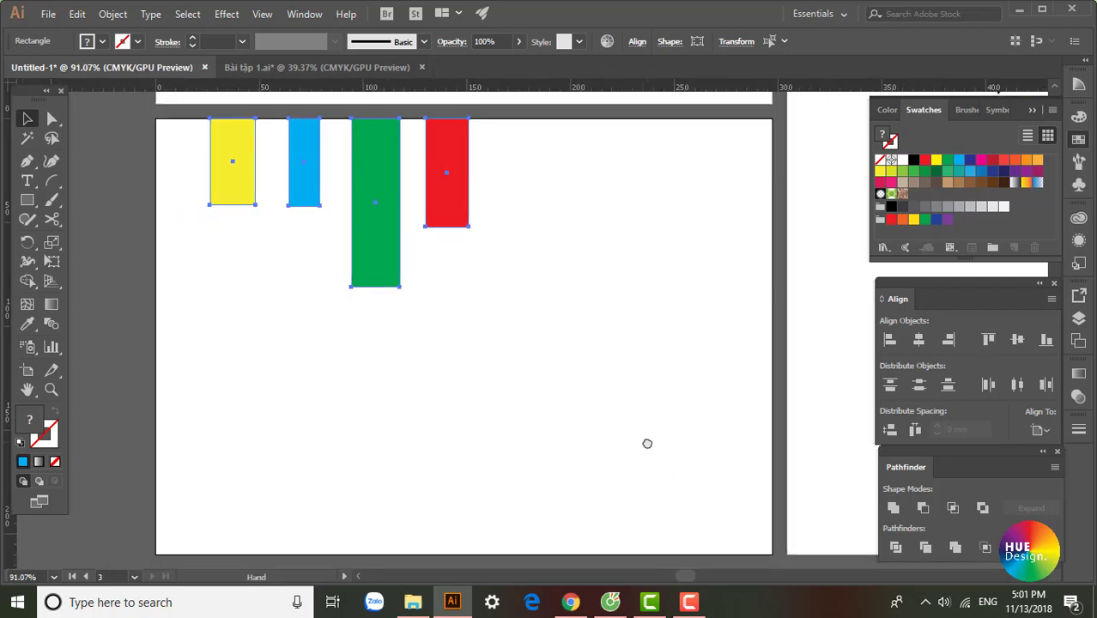
left_click(1046, 340)
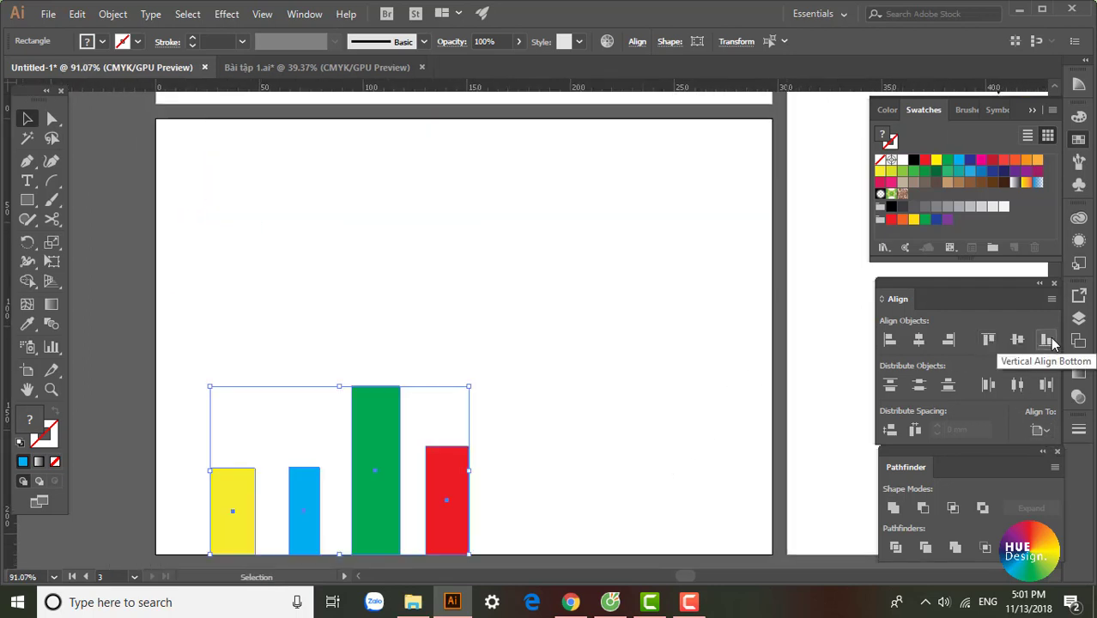
left_click(1018, 341)
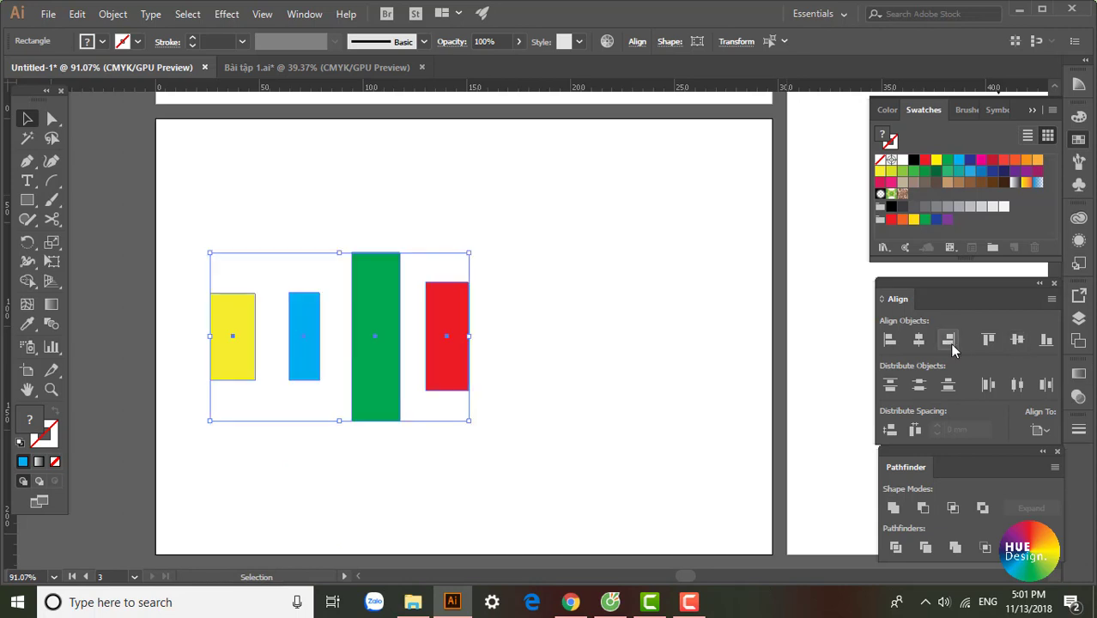
left_click(918, 341)
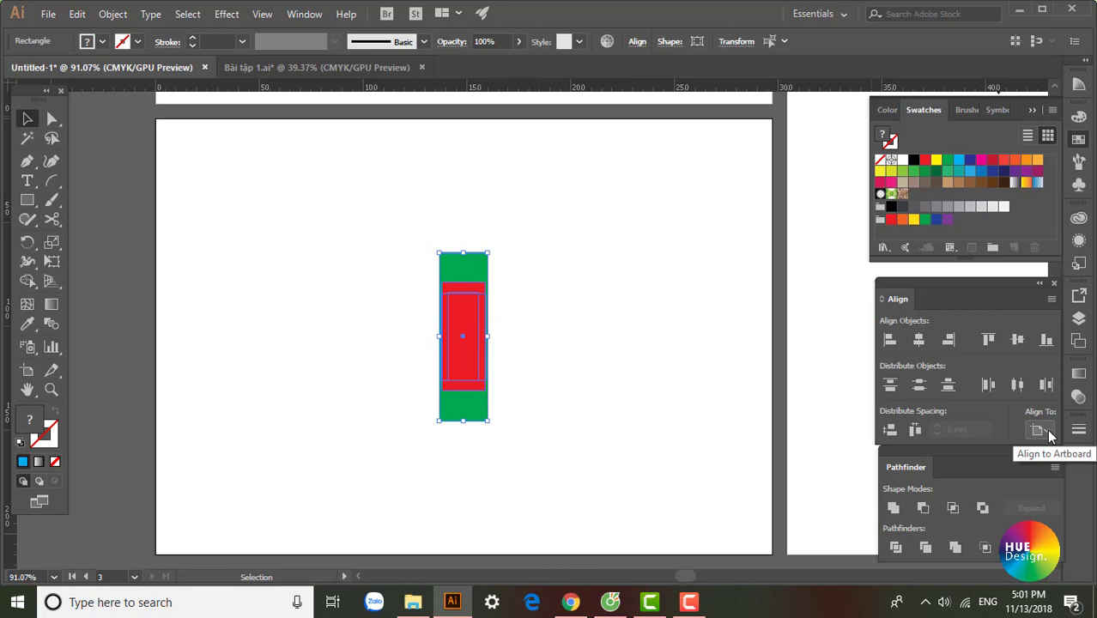
left_click(402, 375)
left_click_drag(321, 256, 630, 419)
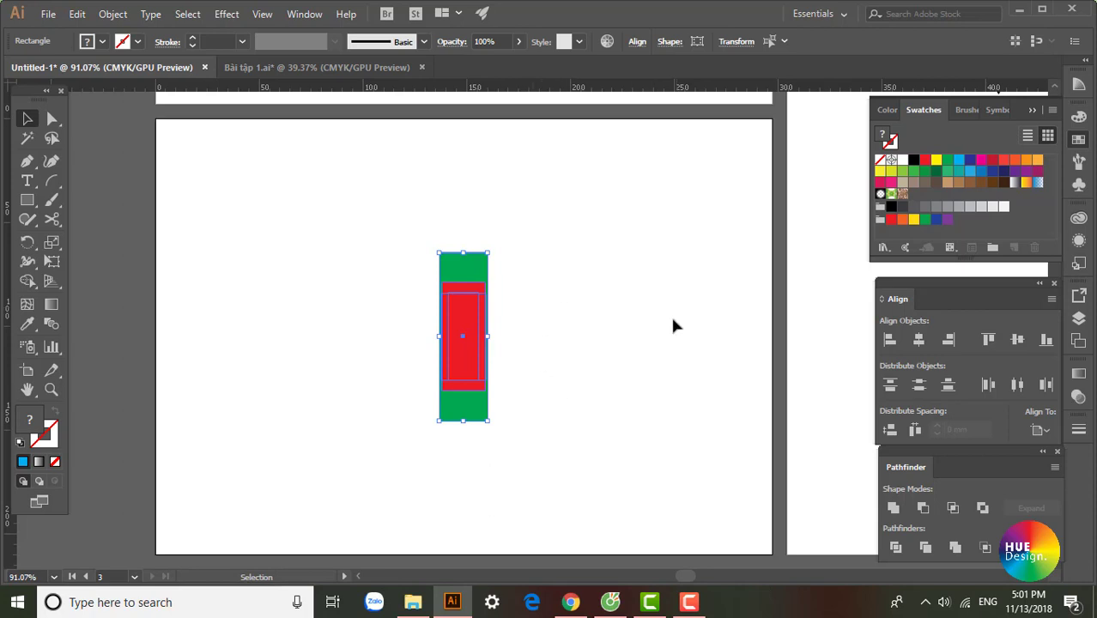
Step: Switch alignment to Align to Selection, undo the centre alignment, and delete the four rectangles
left_click(1031, 431)
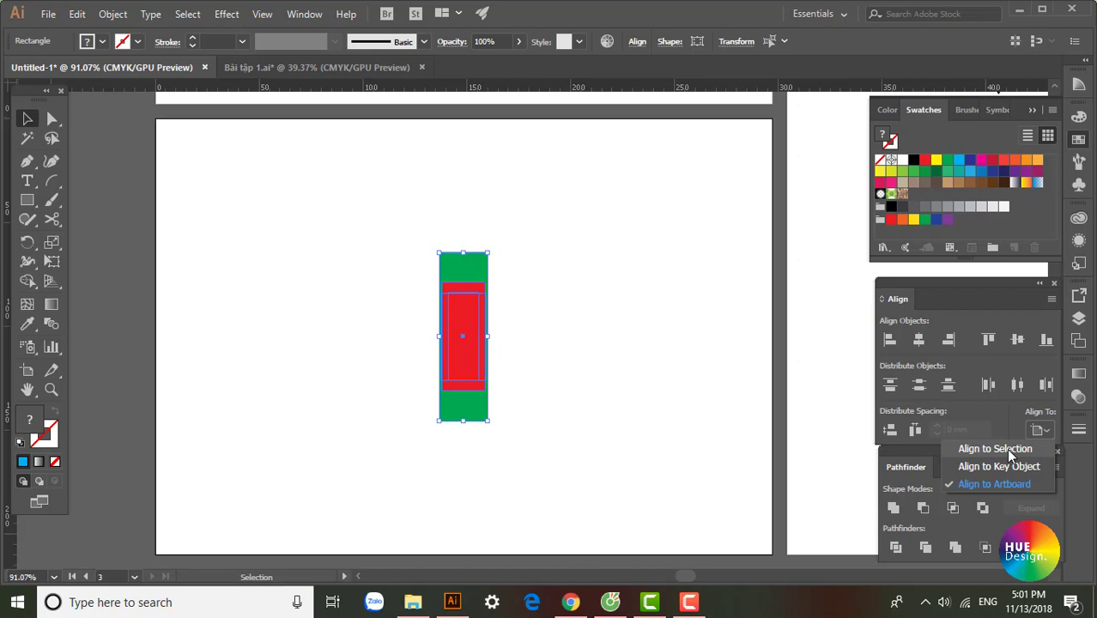
left_click(1006, 449)
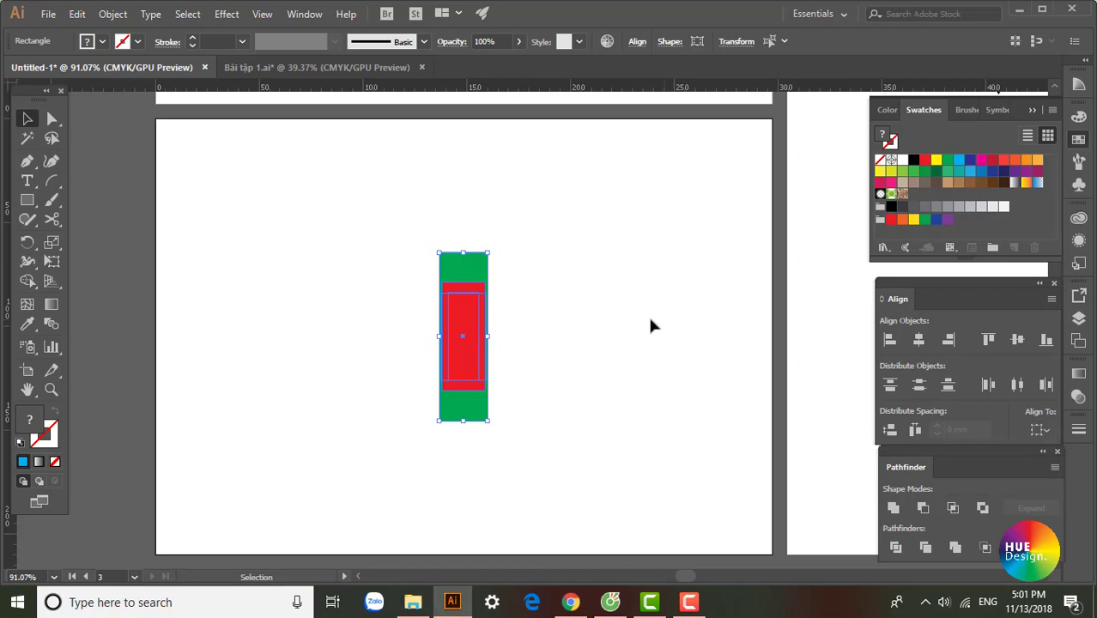
left_click(641, 350)
key("ctrl+z")
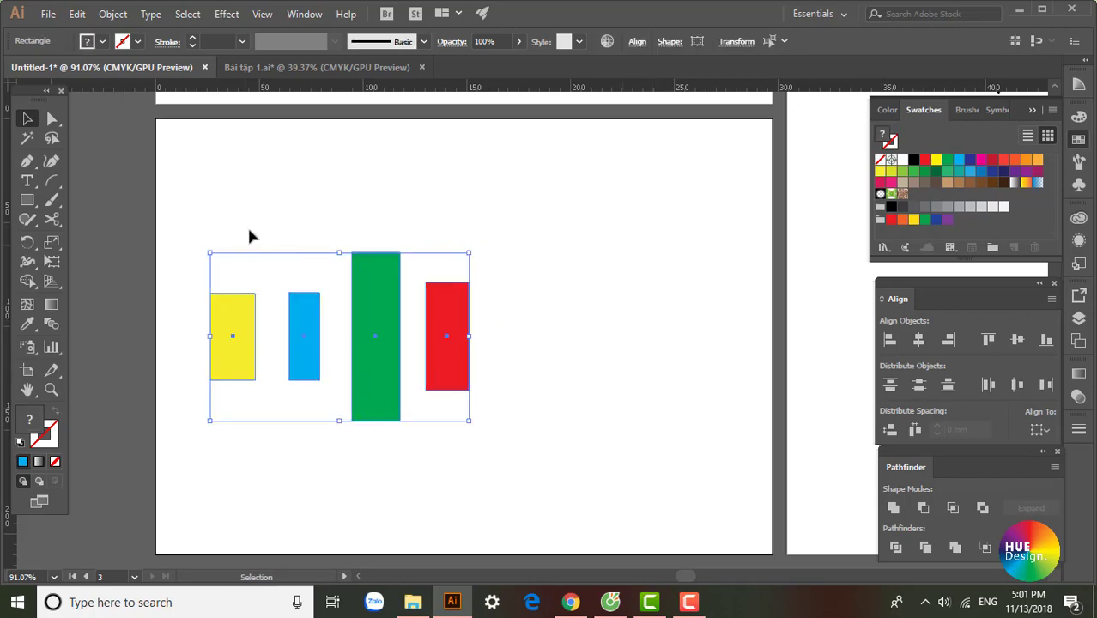
left_click_drag(240, 220, 502, 383)
key("Delete")
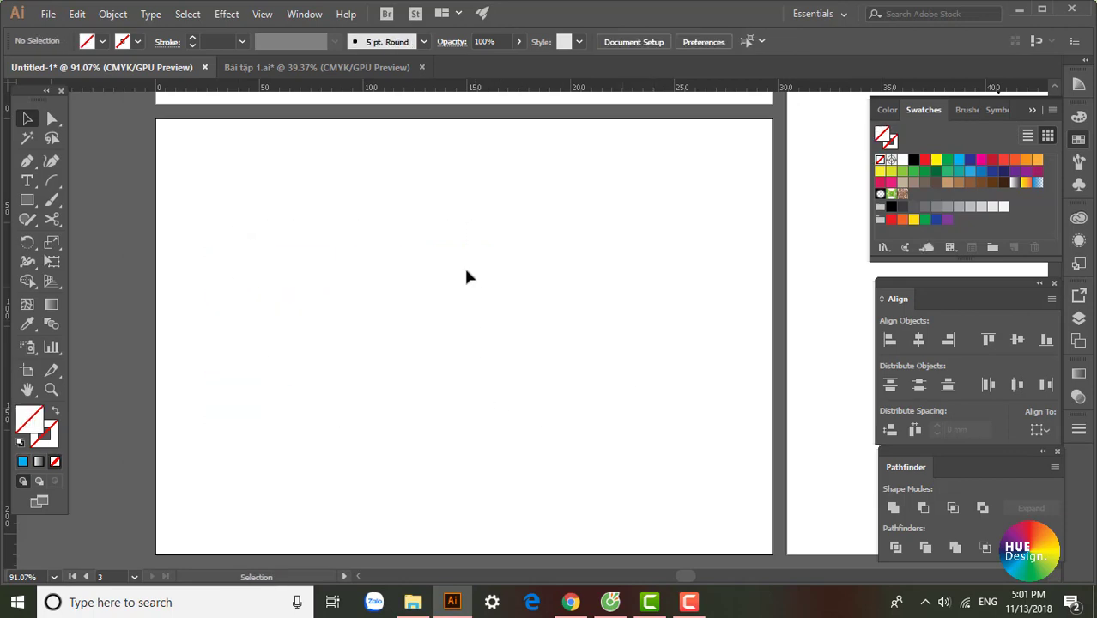
Step: Pan and zoom to the star emblem, flowers and butterfly artboard, briefly selecting the outline flower
left_click_drag(458, 270, 467, 459)
scroll(466, 460, "up", 3)
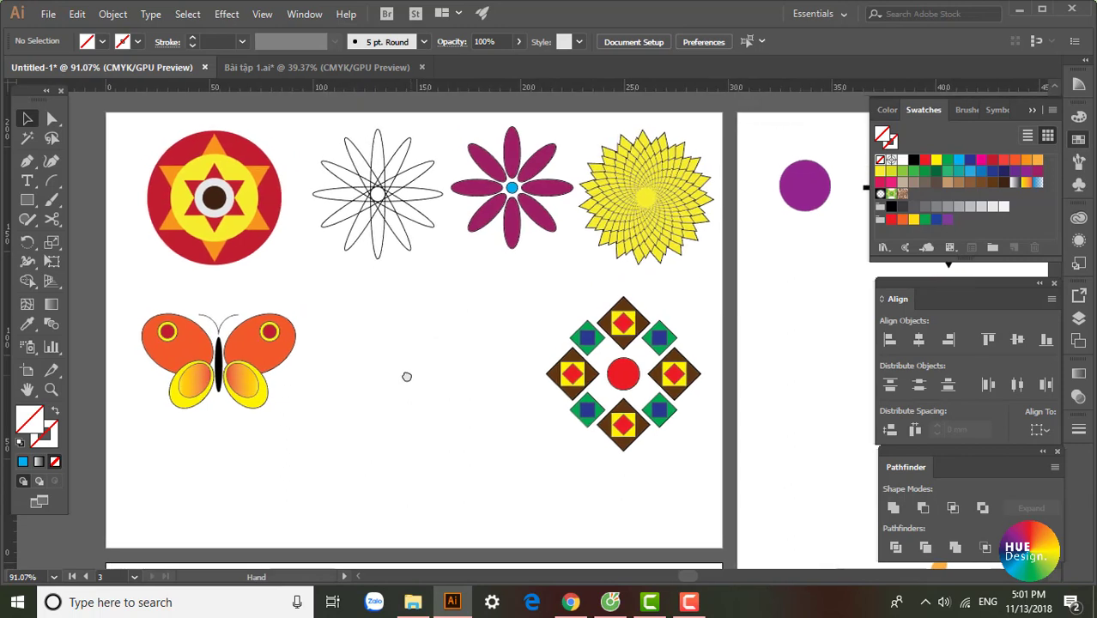
scroll(389, 274, "up", 1)
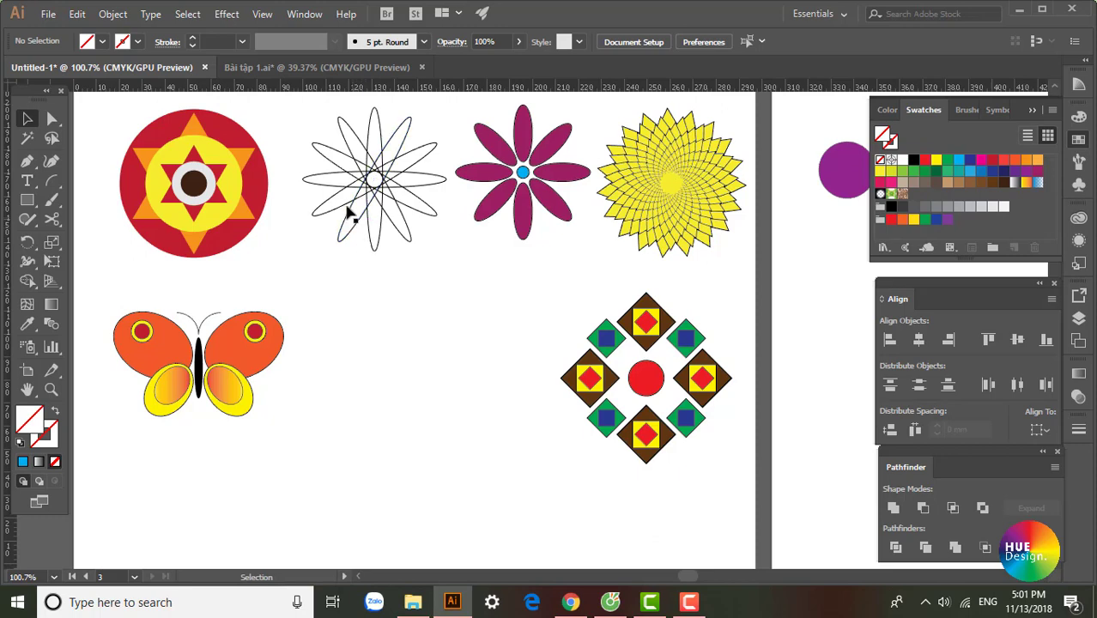
left_click_drag(308, 114, 424, 247)
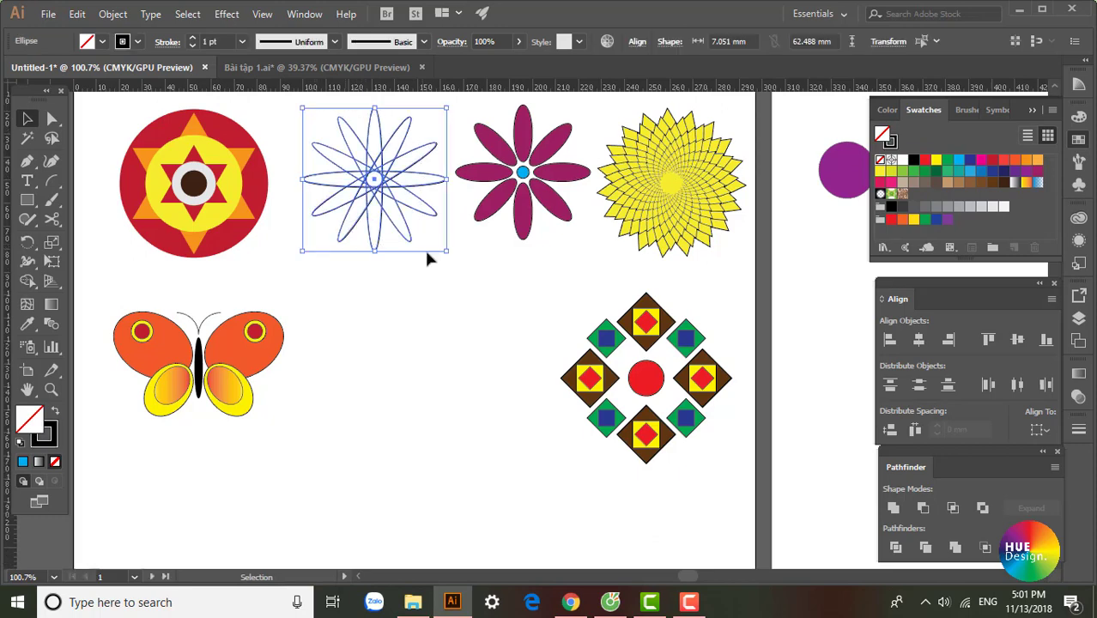
left_click(440, 300)
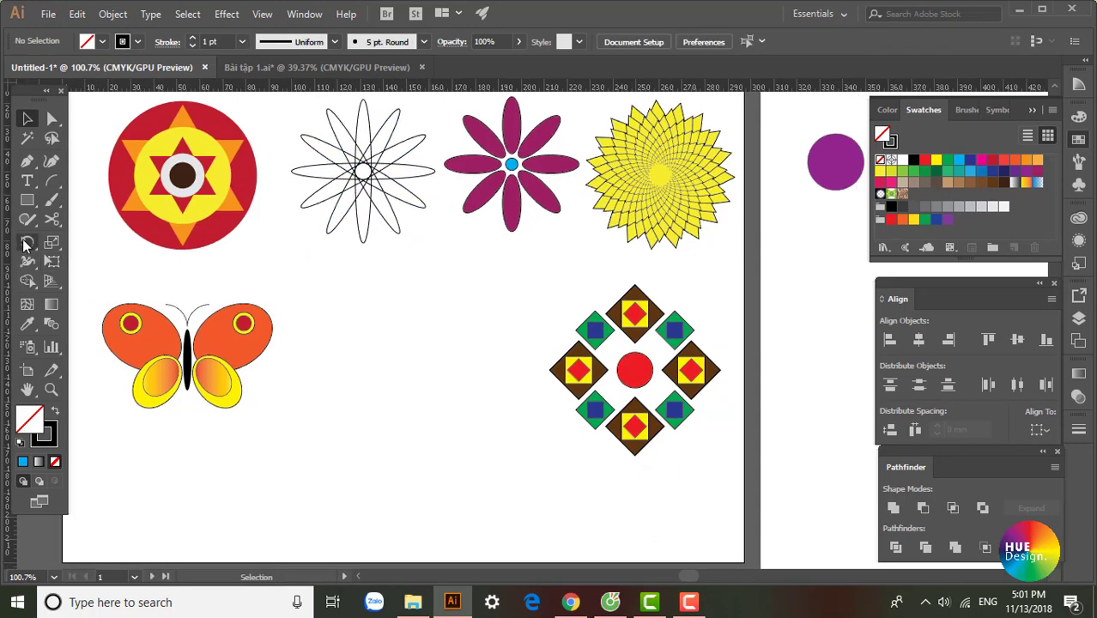
Step: Draw a tall narrow ellipse right of the butterfly with white fill and black stroke
left_click_drag(29, 205, 85, 236)
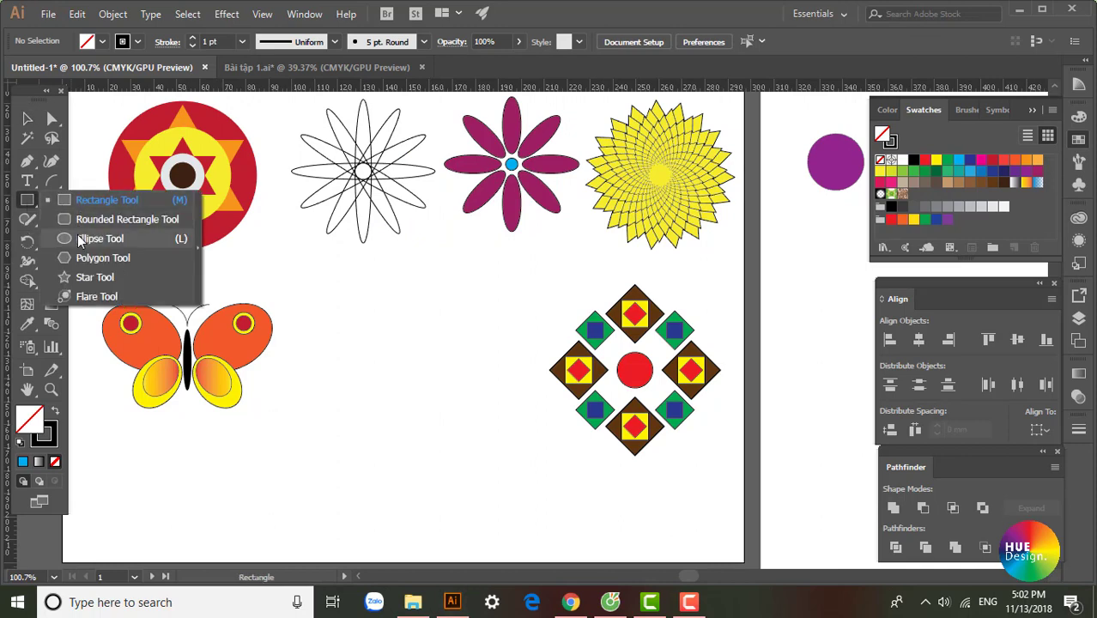
left_click_drag(427, 329, 450, 494)
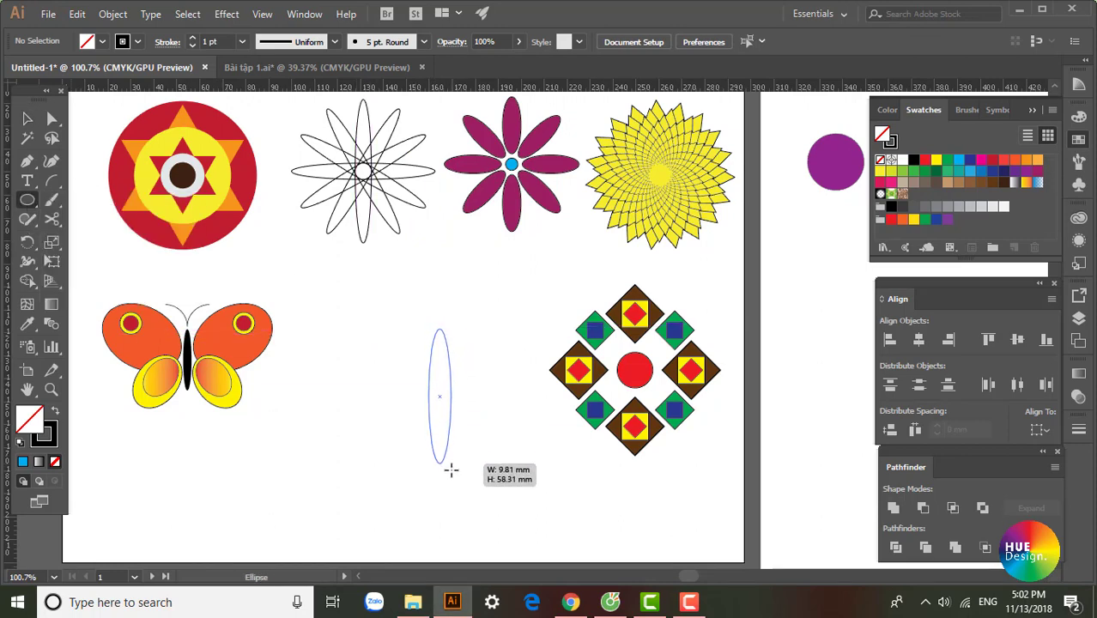
left_click(28, 118)
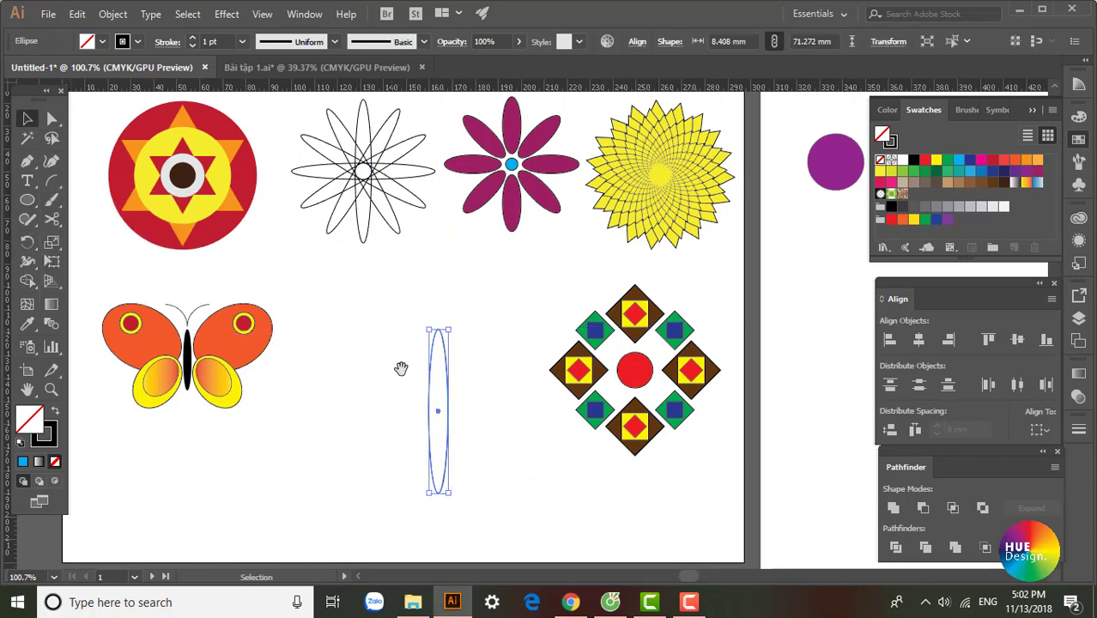
left_click_drag(399, 367, 345, 287)
left_click(20, 443)
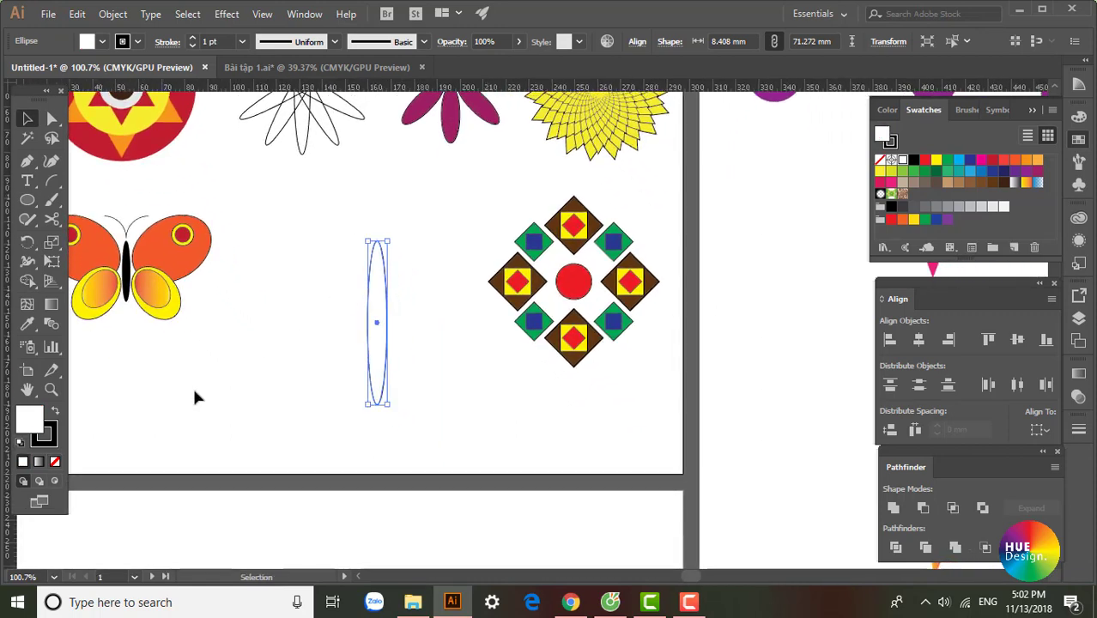
key("z")
left_click_drag(431, 311, 534, 399)
scroll(535, 400, "down", 2)
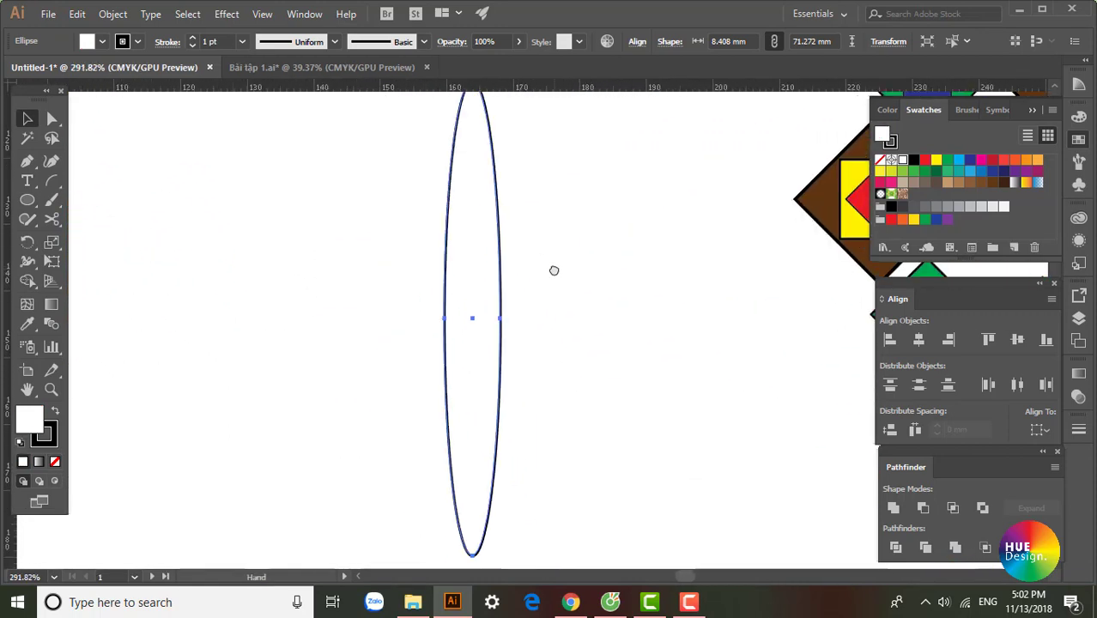
Step: Make a copy of the ellipse rotated 30° using the Rotate dialog with Preview
left_click(26, 243)
double_click(25, 245)
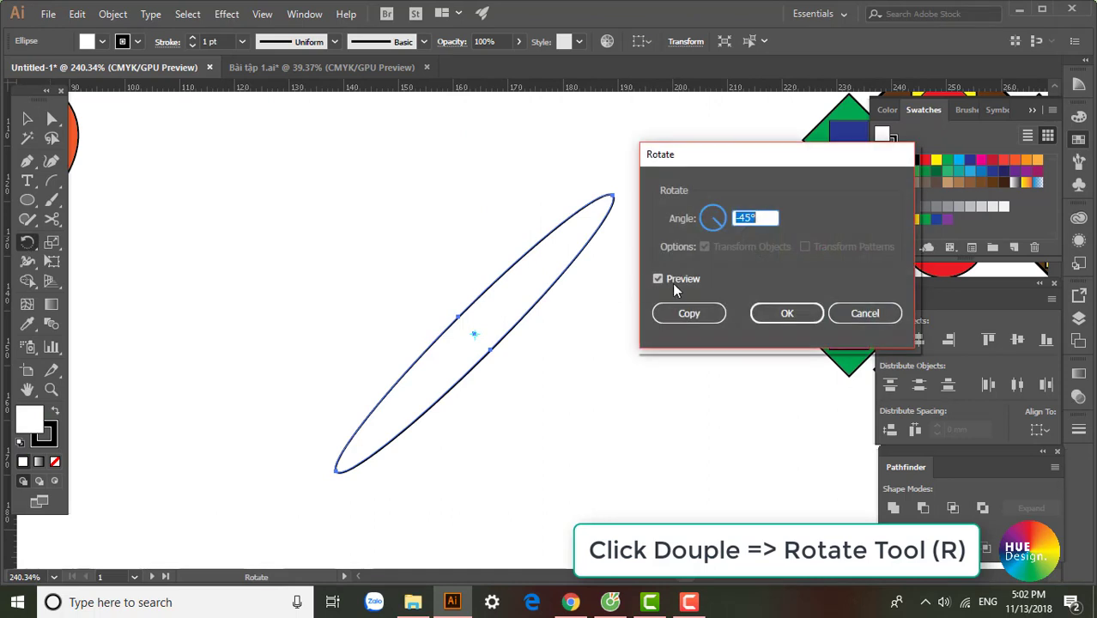
double_click(762, 222)
key("BackSpace")
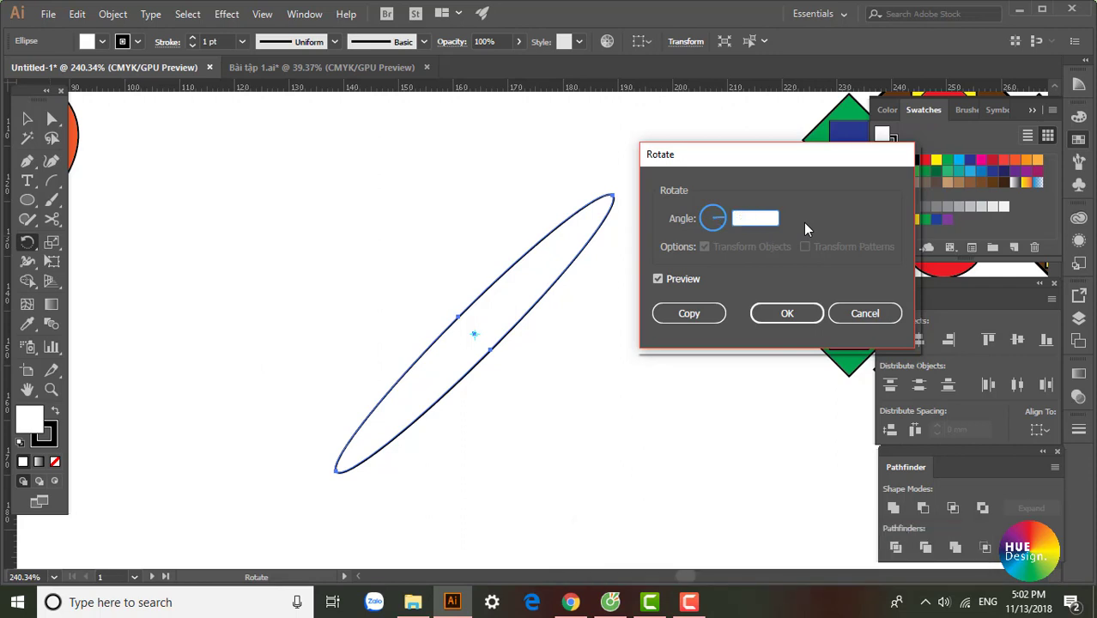
type("30")
key("Tab")
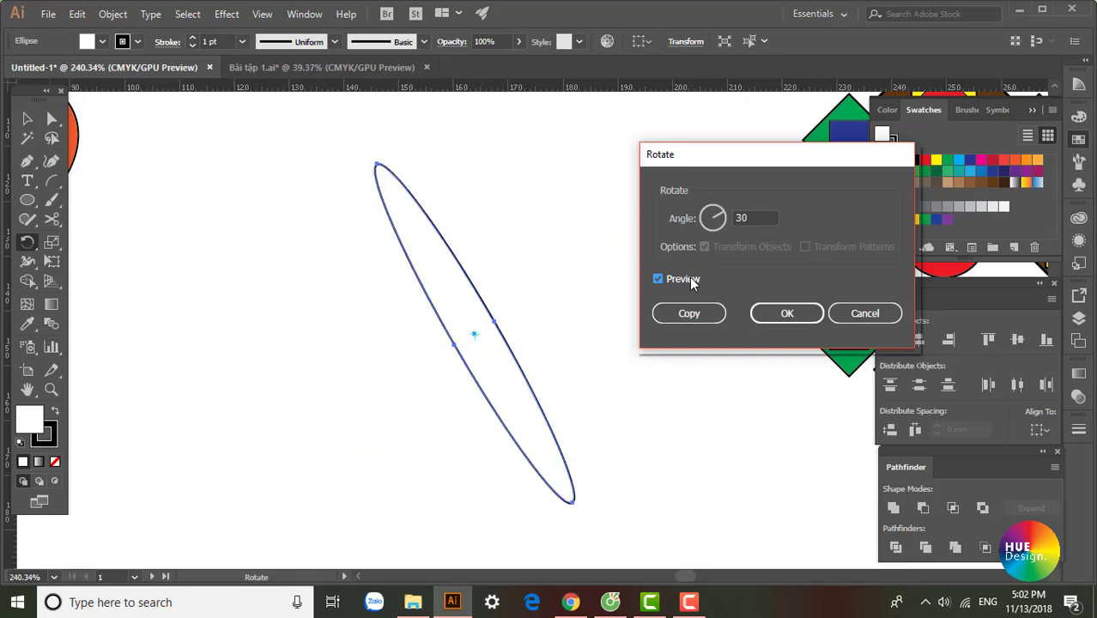
left_click(695, 279)
left_click(688, 313)
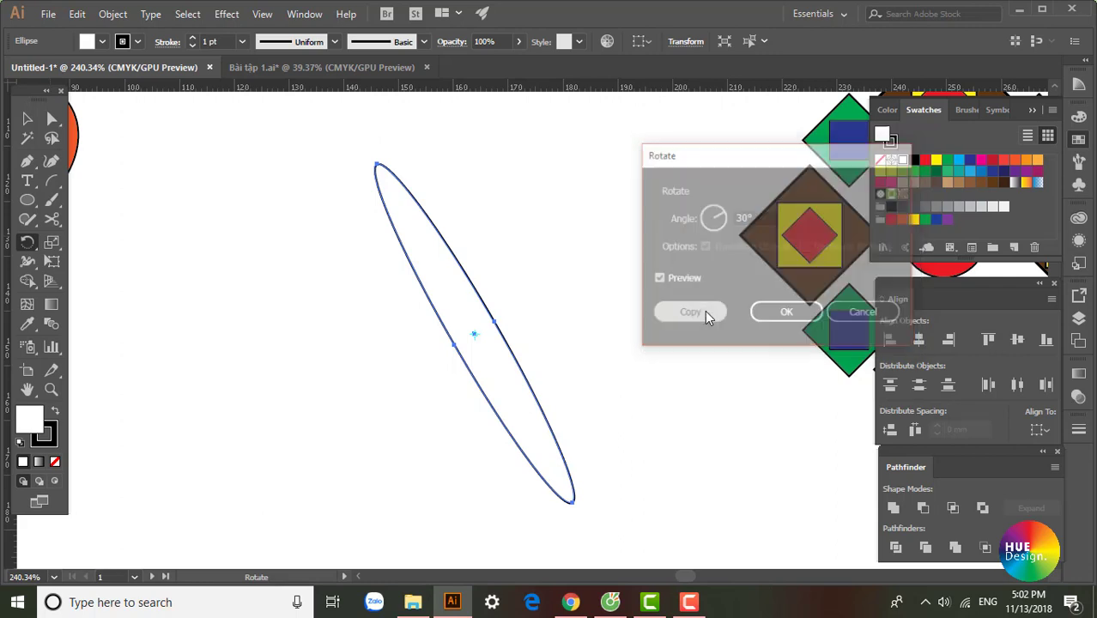
left_click(29, 120)
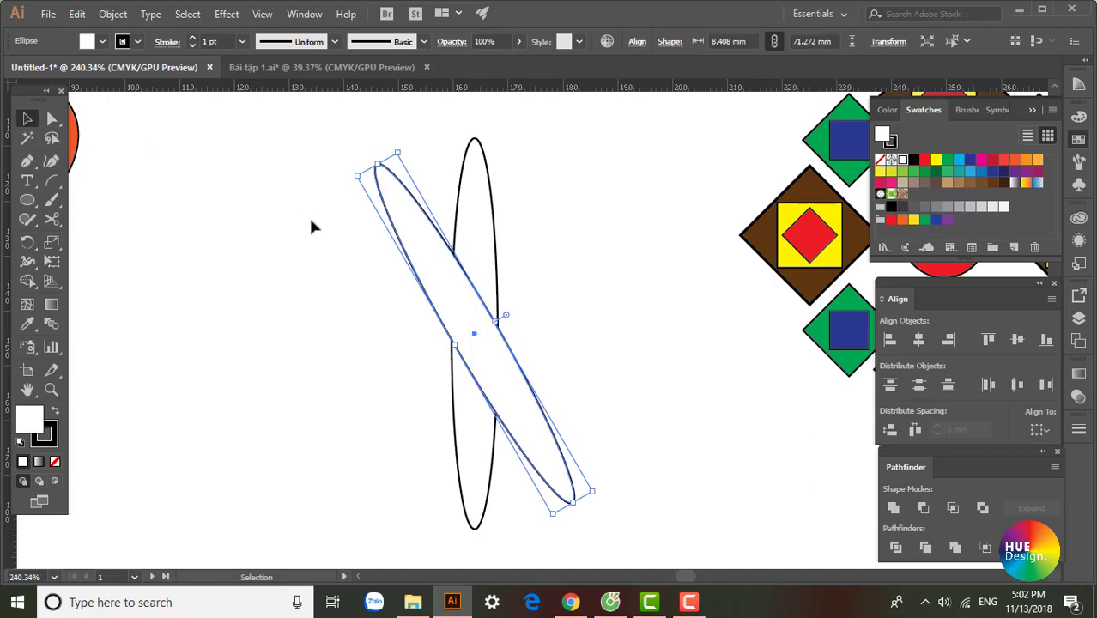
Step: Add more 30° rotated copies until six crossing ellipses form the flower
double_click(27, 242)
left_click(689, 314)
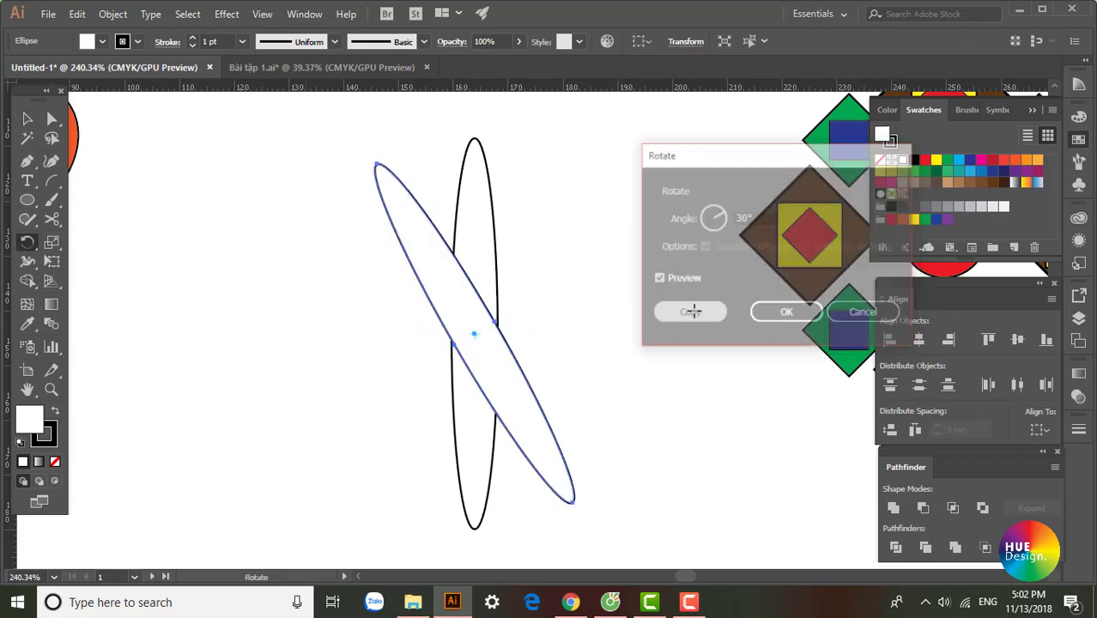
double_click(21, 244)
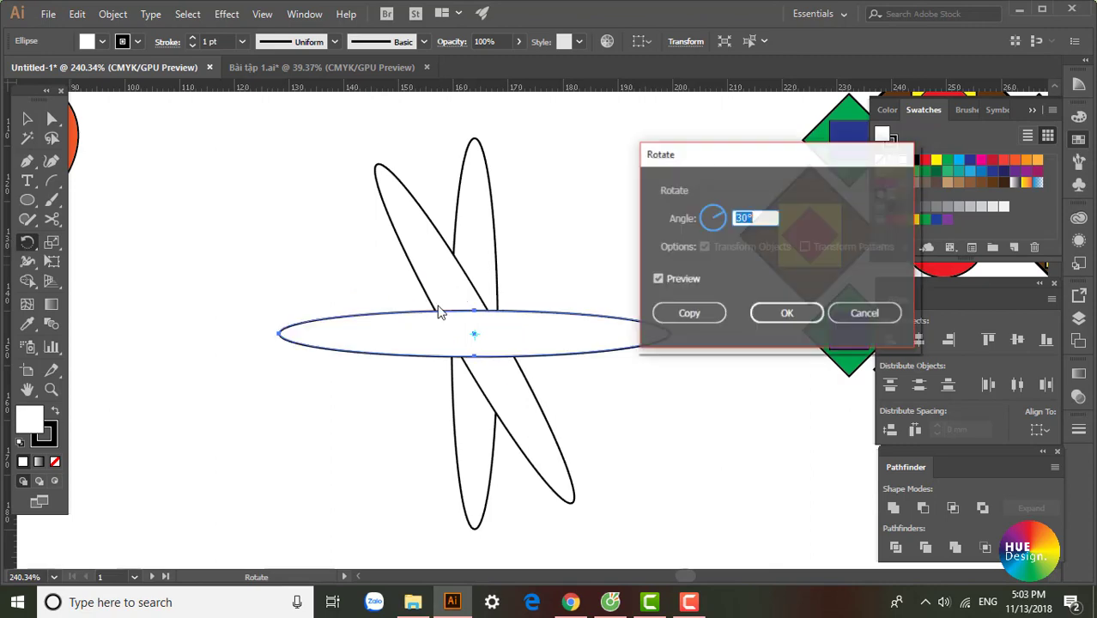
left_click(690, 313)
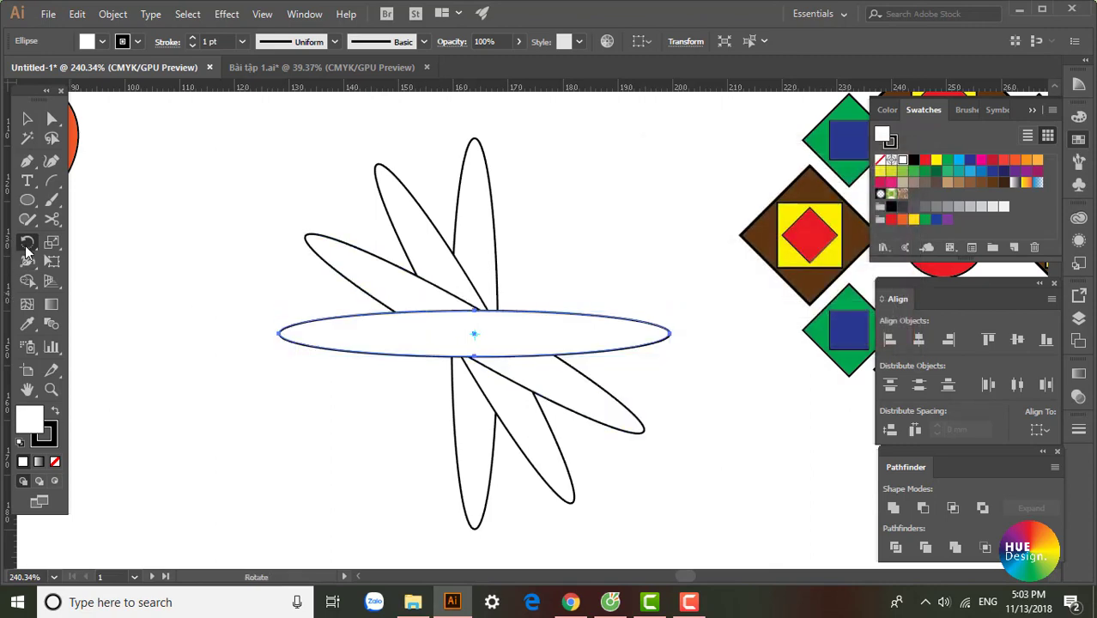
double_click(28, 243)
left_click(694, 314)
key("ctrl+d")
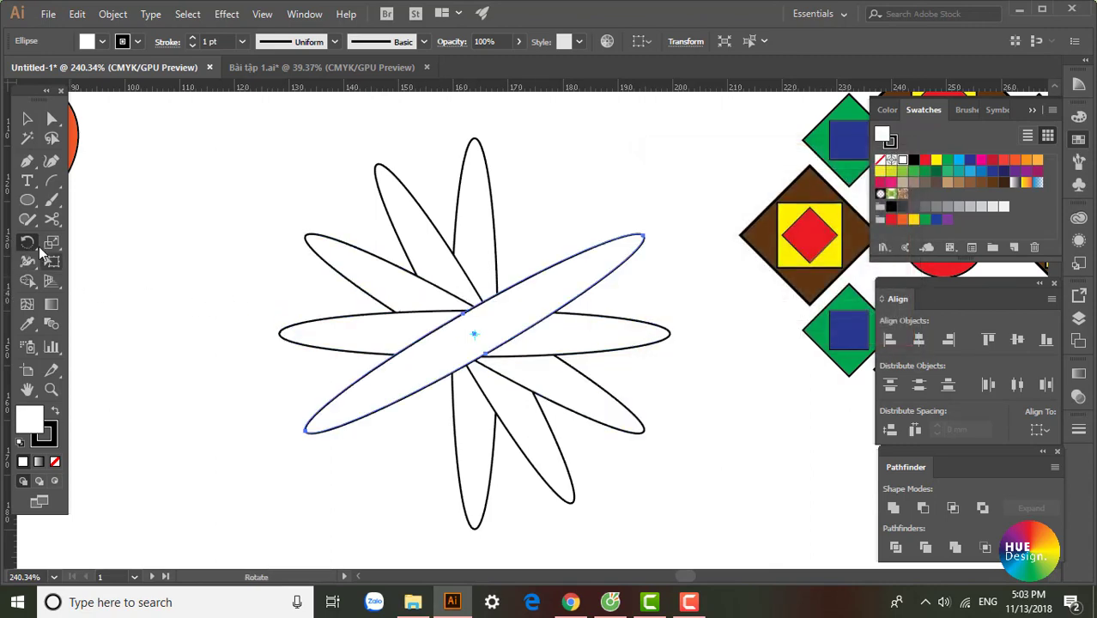
double_click(27, 243)
left_click(689, 314)
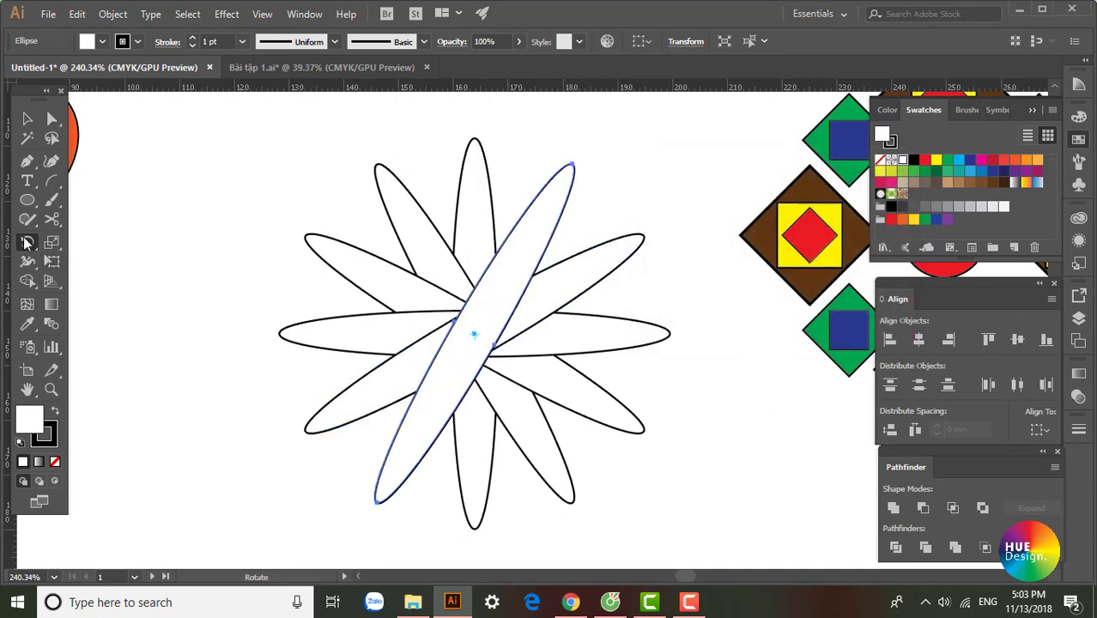
left_click(28, 119)
Step: Set the whole flower's fill to None and reselect all its ellipses
left_click_drag(244, 135, 651, 456)
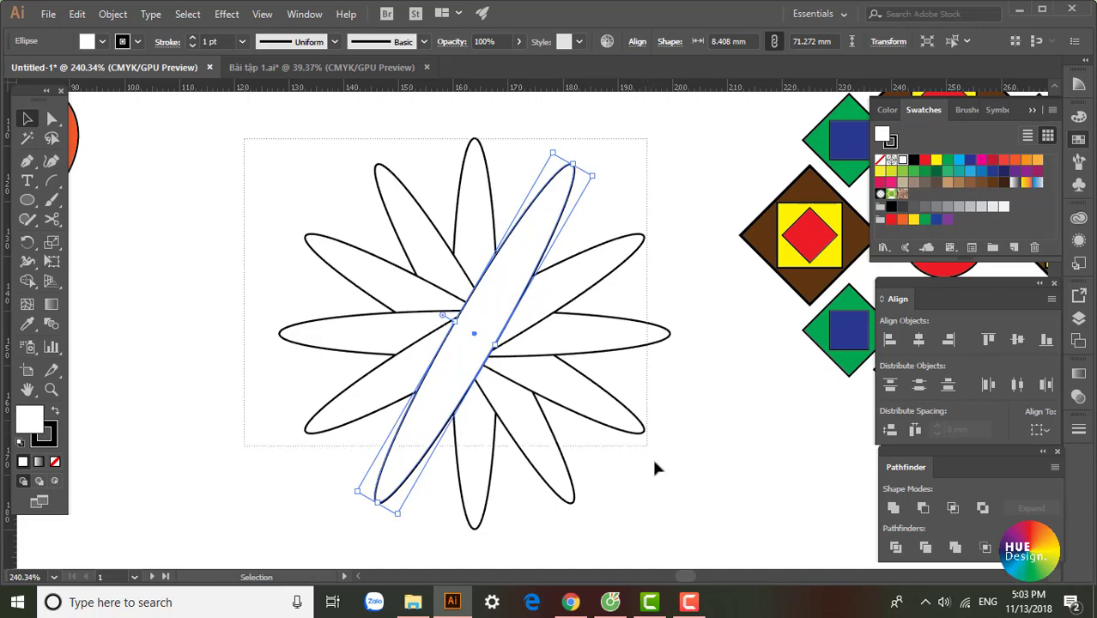
left_click(54, 461)
left_click(224, 245)
left_click_drag(678, 445, 673, 441)
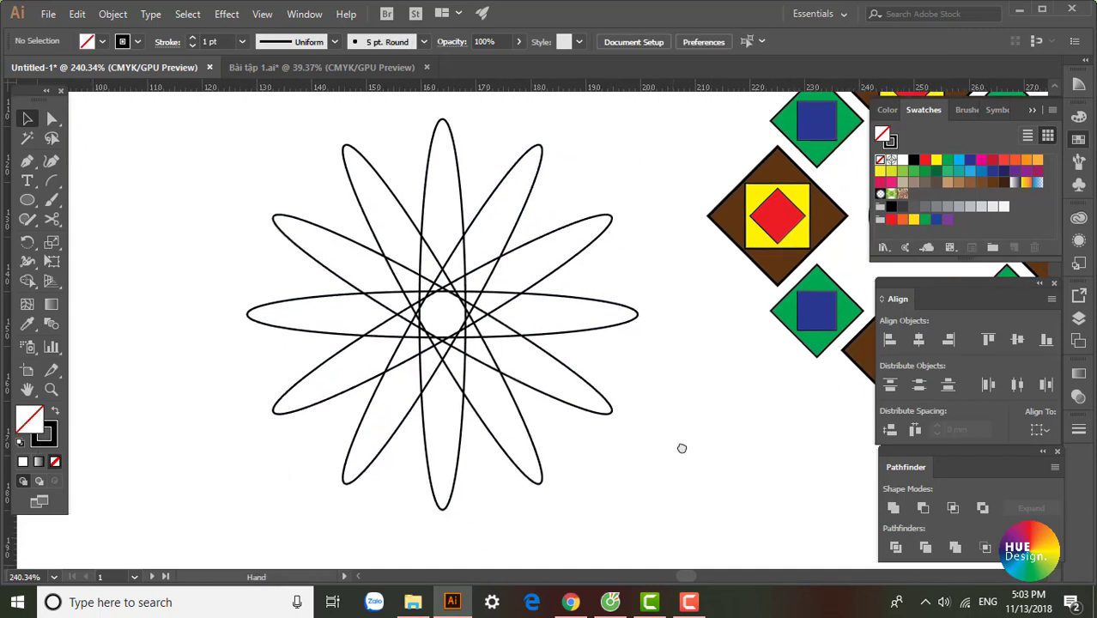
left_click_drag(642, 494, 331, 202)
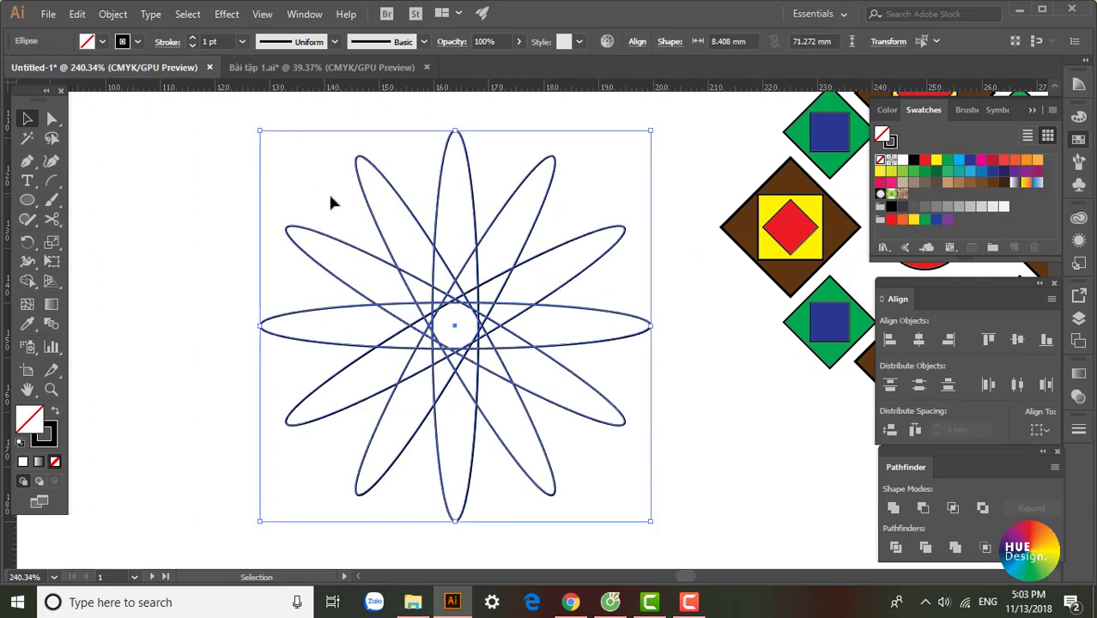
Step: Delete the flower and draw a small circle just below the tall ellipse
key("Delete")
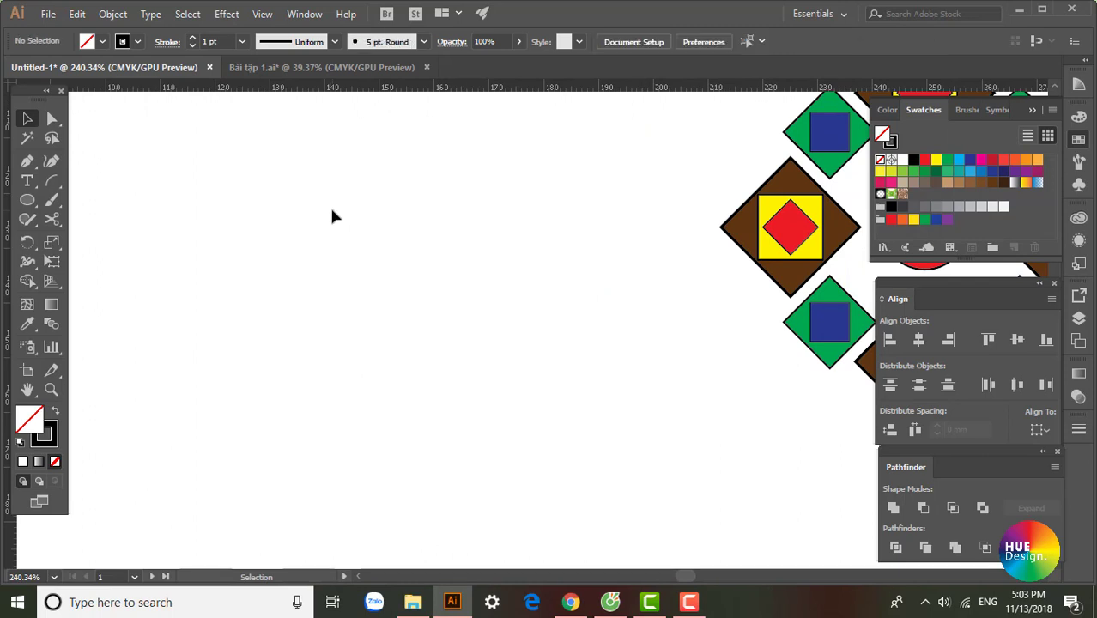
left_click(26, 199)
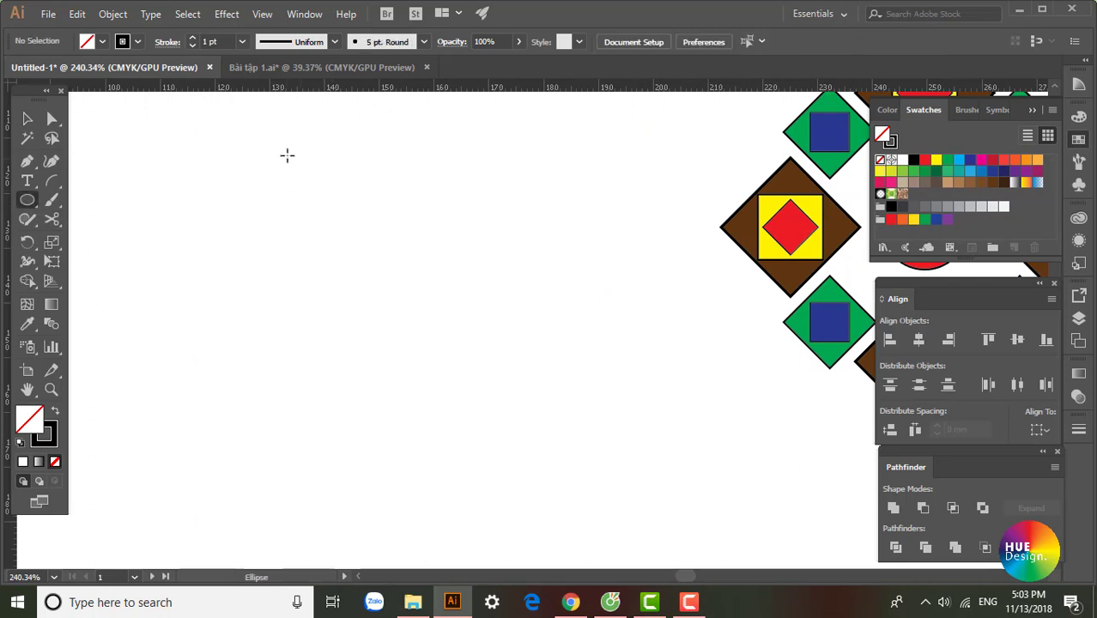
left_click_drag(271, 163, 343, 171)
left_click_drag(299, 113, 352, 276)
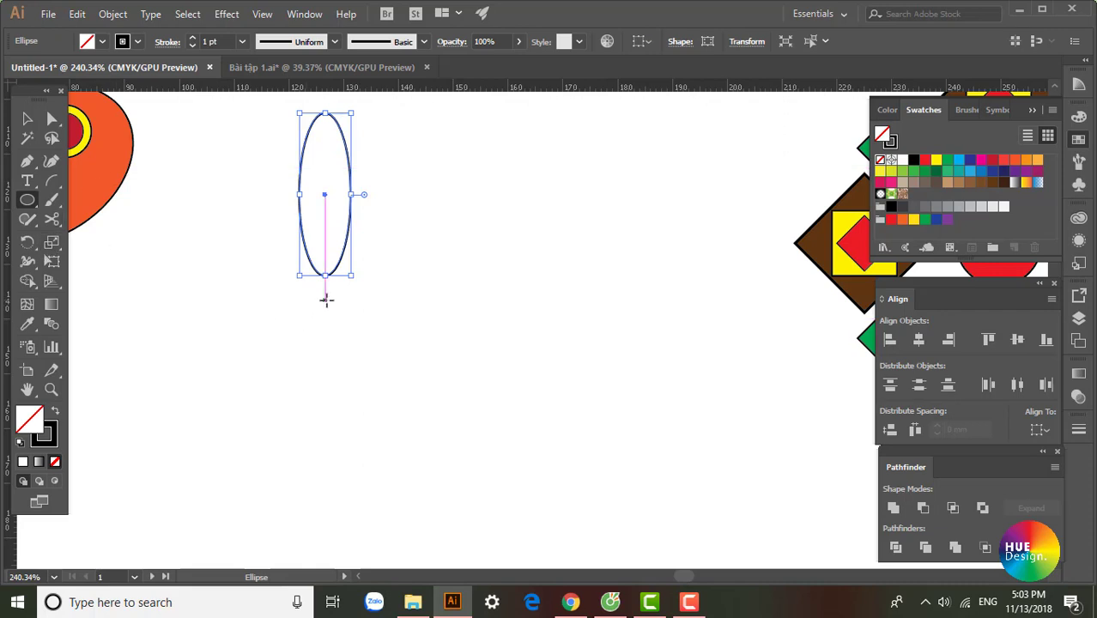
left_click_drag(325, 300, 342, 315)
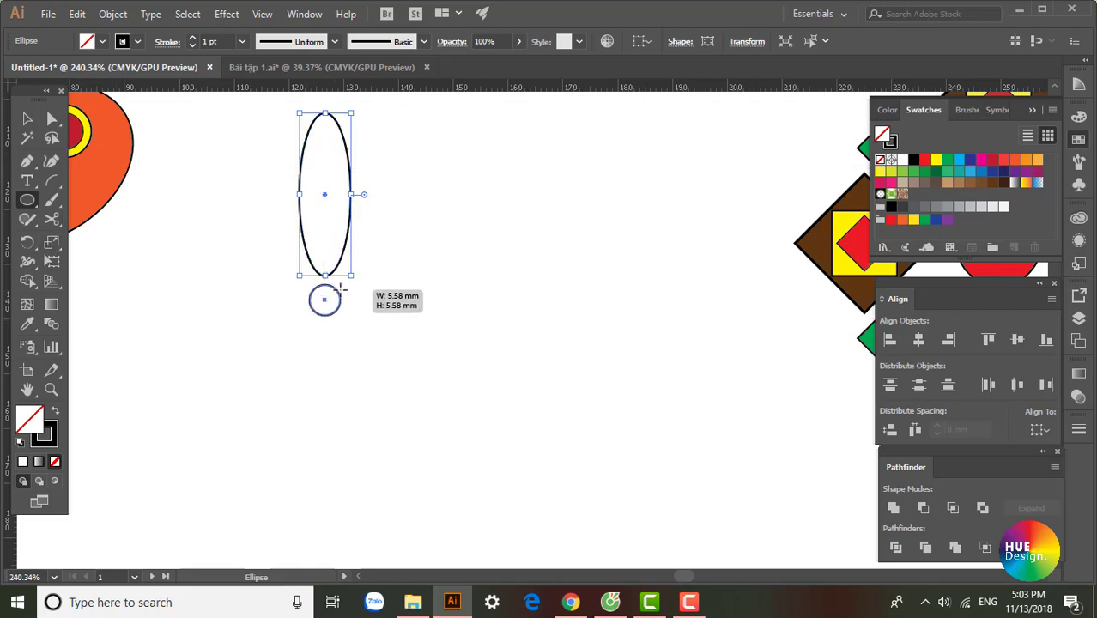
Step: Fill the small circle magenta and the tall ellipse purple
left_click(27, 119)
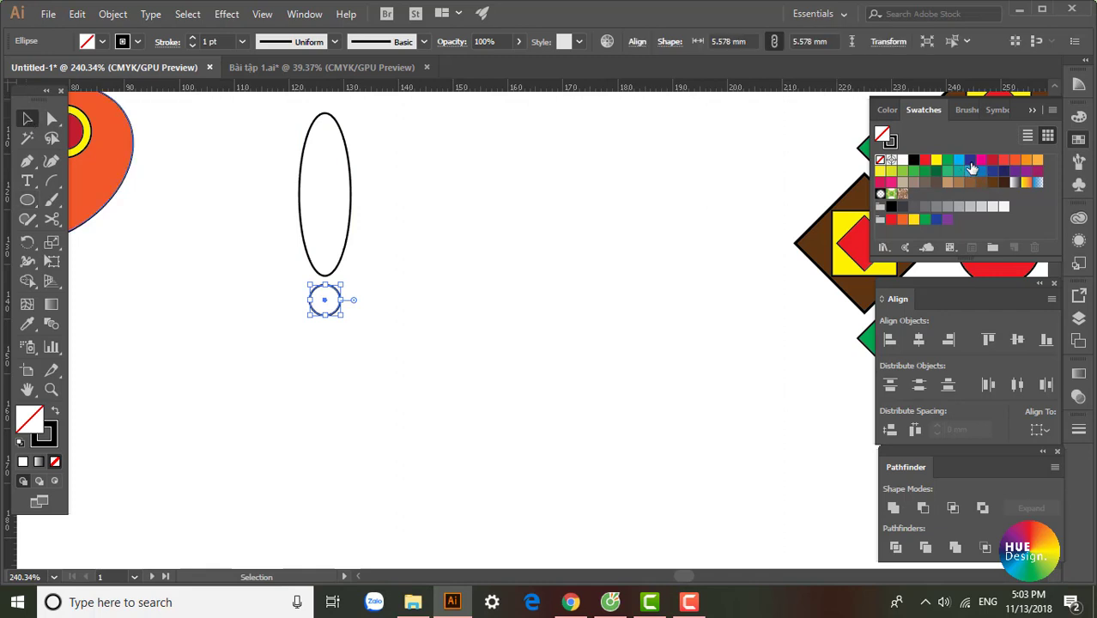
left_click(981, 161)
left_click(300, 176)
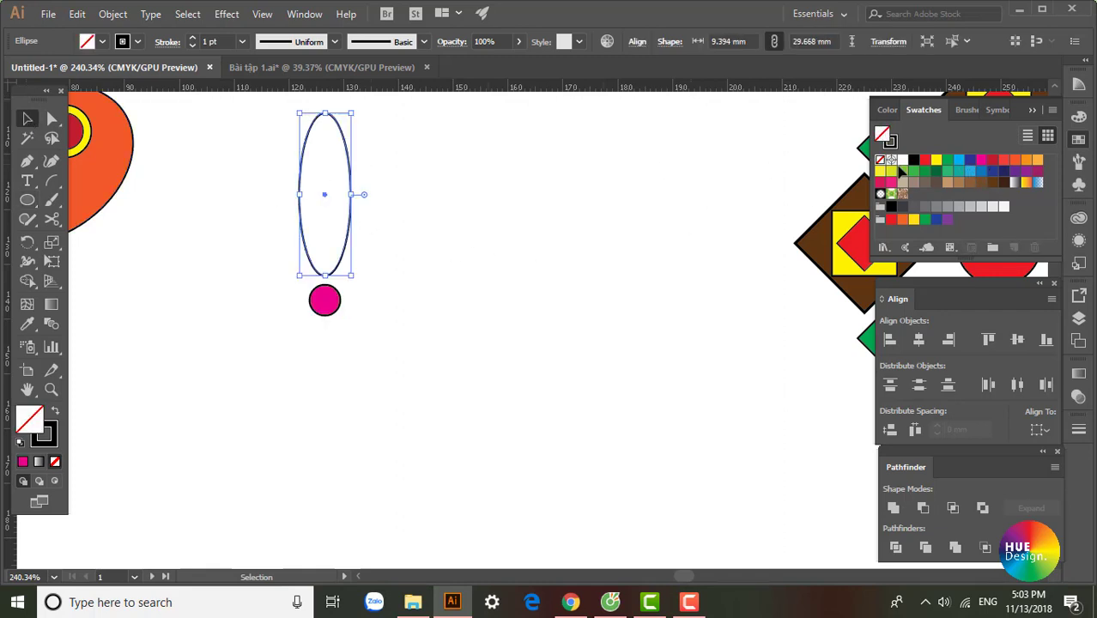
left_click(1026, 171)
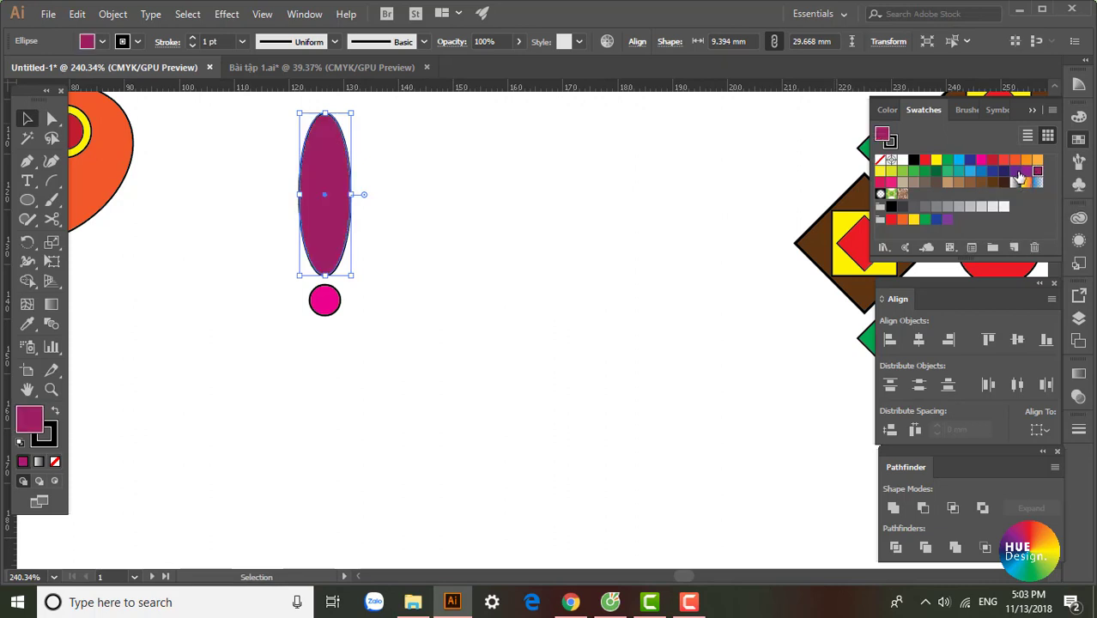
Step: Reframe the view on both shapes and select only the tall purple ellipse
left_click(408, 311)
left_click_drag(409, 311, 483, 325)
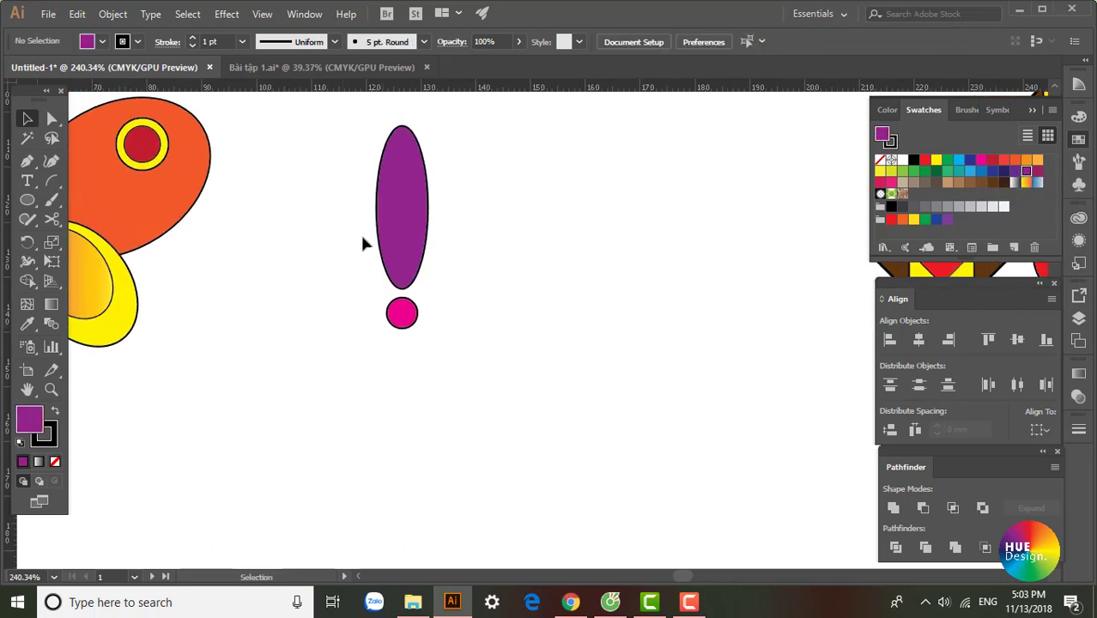
mouse_move(340, 249)
left_mouse_down()
mouse_move(455, 352)
mouse_move(383, 307)
left_mouse_up()
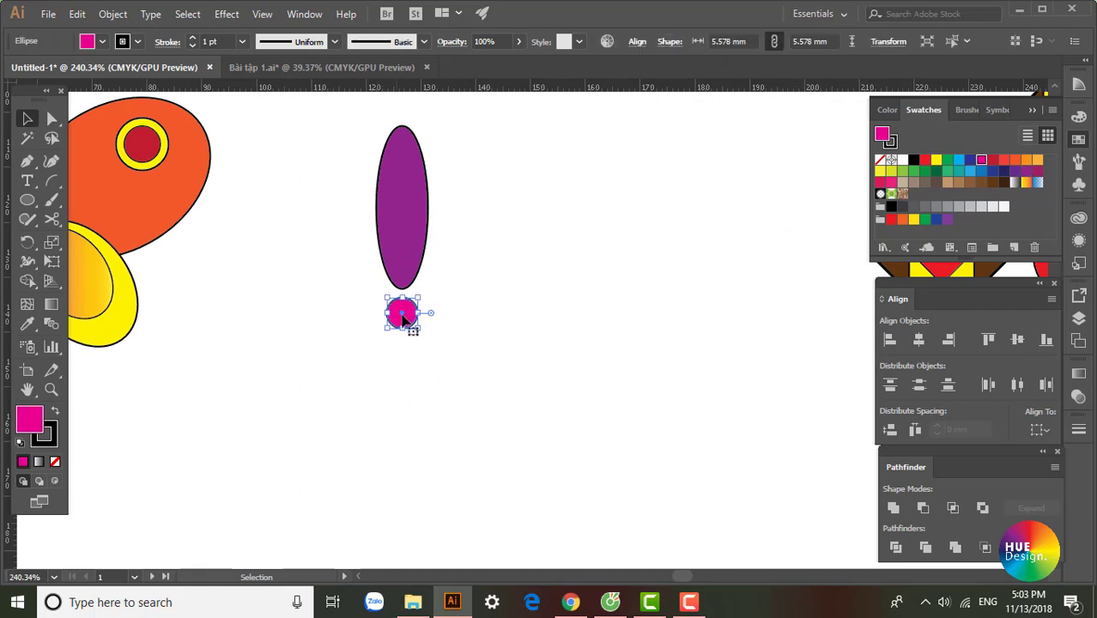
left_click_drag(309, 160, 464, 236)
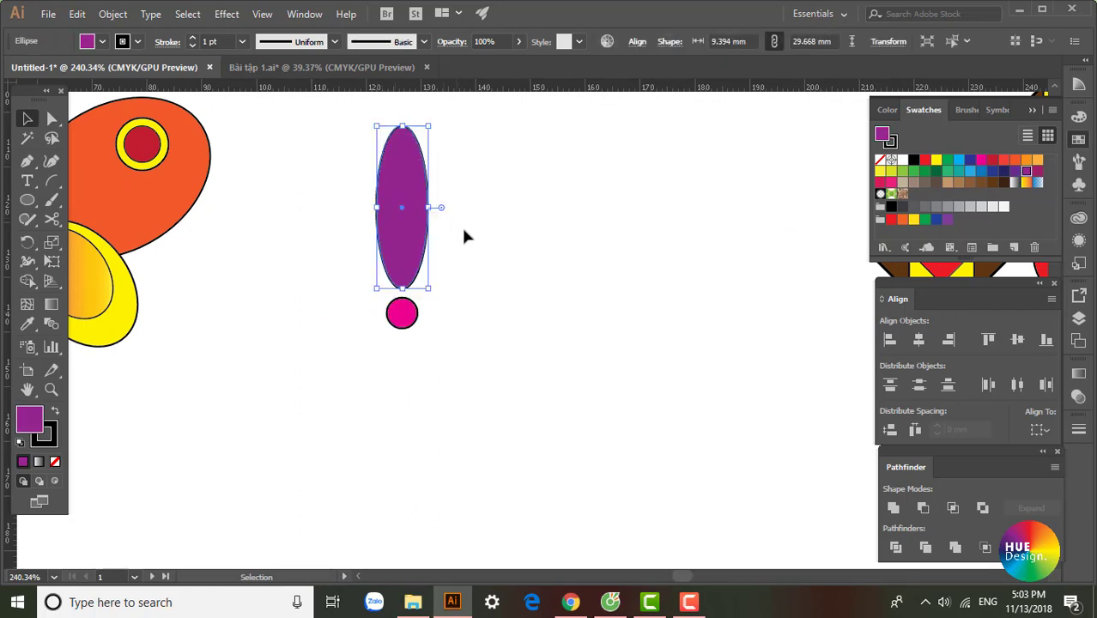
left_click(487, 296)
scroll(350, 218, "up", 2)
scroll(482, 336, "down", 1)
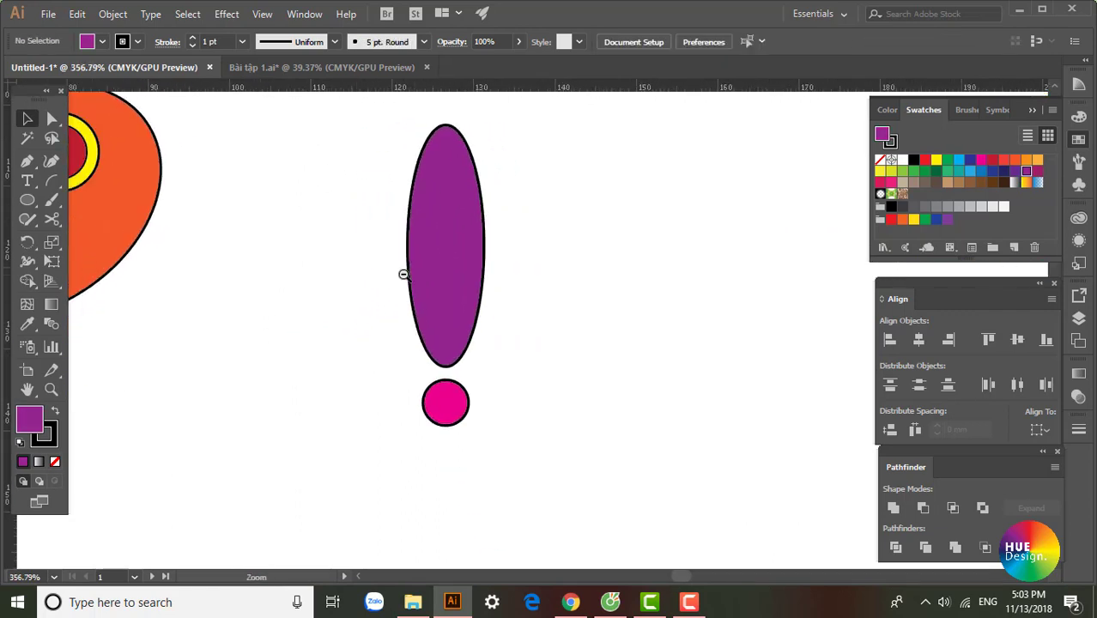
mouse_move(363, 189)
left_mouse_down()
mouse_move(470, 274)
mouse_move(571, 302)
left_mouse_up()
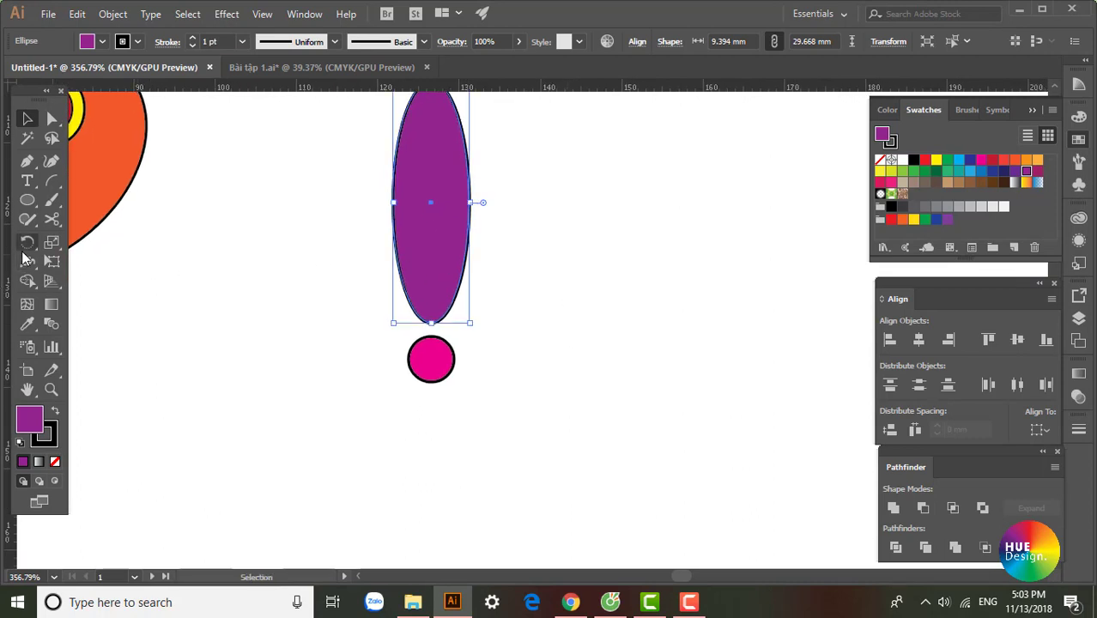
Step: With the Rotate tool, set the rotation centre on the pink circle
left_click(25, 246)
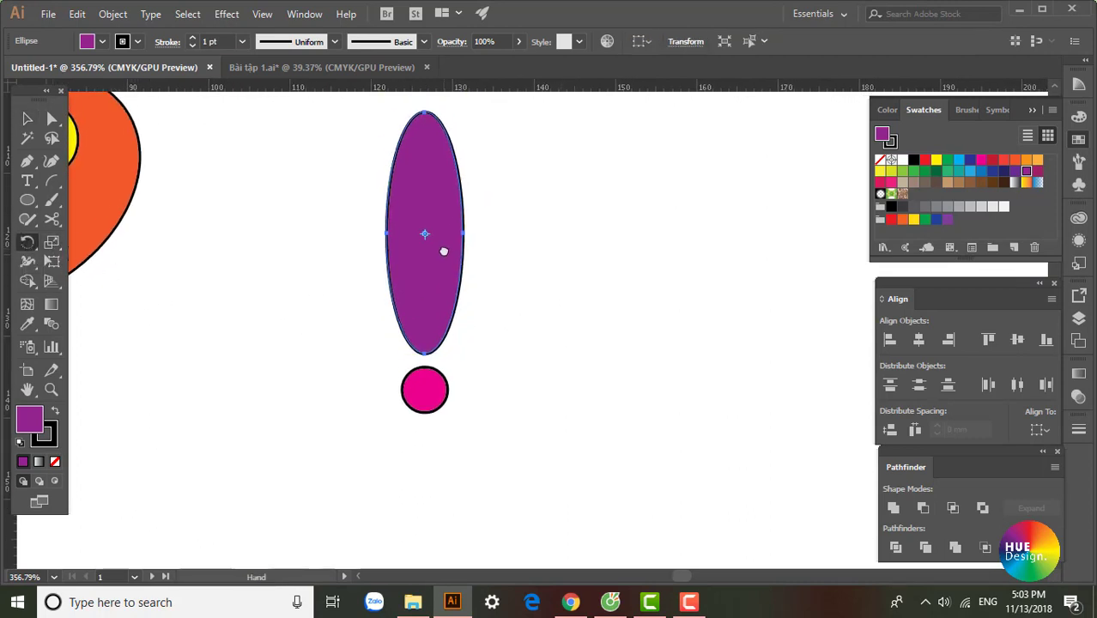
scroll(429, 223, "up", 1)
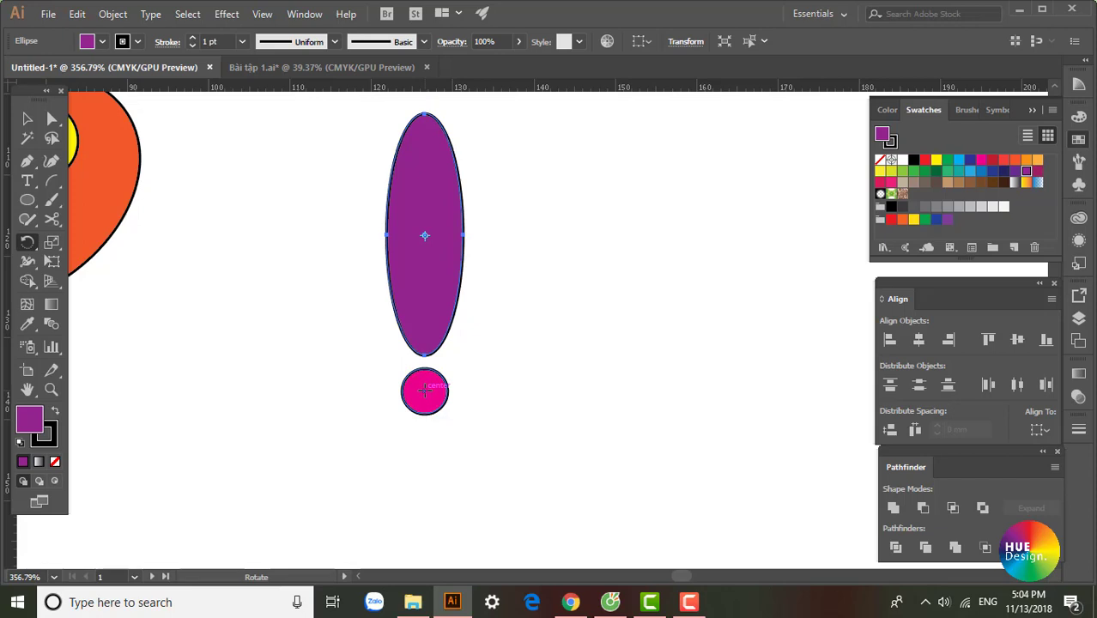
left_click(424, 391)
key("ctrl+minus")
mouse_move(568, 305)
left_mouse_down()
mouse_move(475, 224)
mouse_move(593, 299)
mouse_move(611, 295)
mouse_move(611, 268)
left_mouse_up()
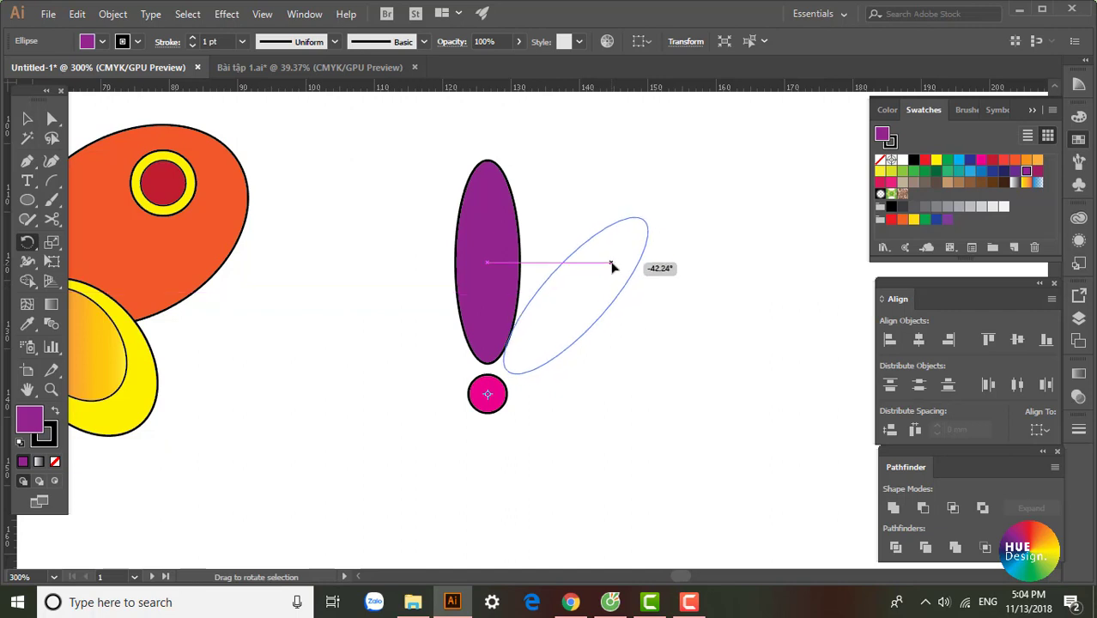
Step: Alt-drag the petal around the pink circle to place a copy tilted 45°
mouse_move(611, 268)
left_mouse_down()
mouse_move(620, 277)
mouse_move(622, 248)
mouse_move(622, 266)
left_mouse_up()
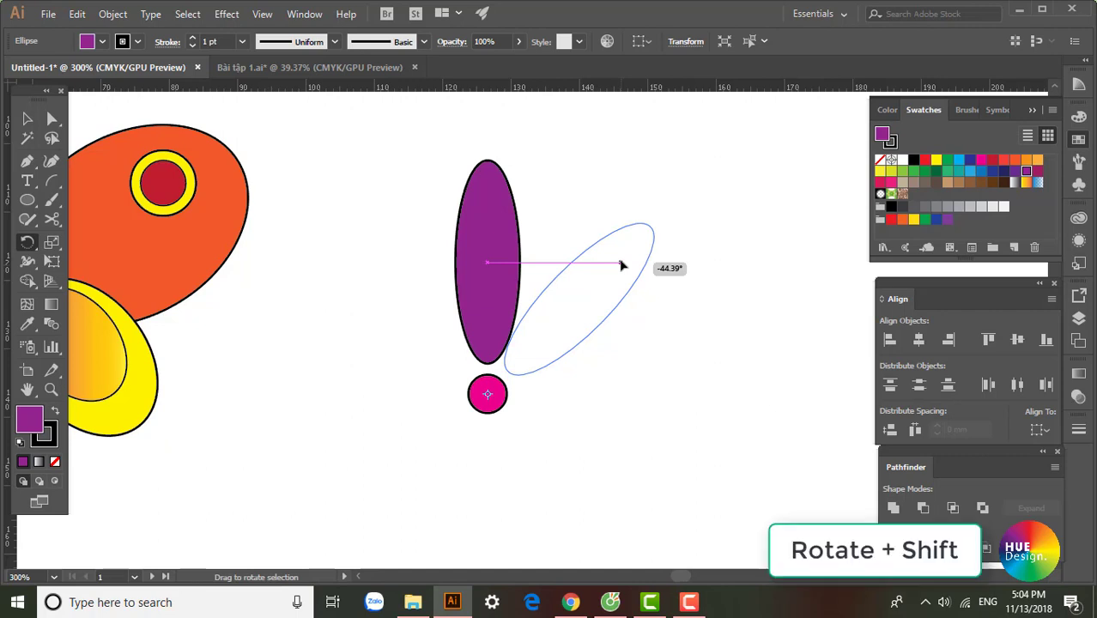
mouse_move(623, 266)
left_mouse_down()
mouse_move(624, 255)
mouse_move(678, 390)
mouse_move(661, 308)
mouse_move(618, 211)
mouse_move(652, 387)
mouse_move(632, 473)
mouse_move(628, 264)
left_mouse_up()
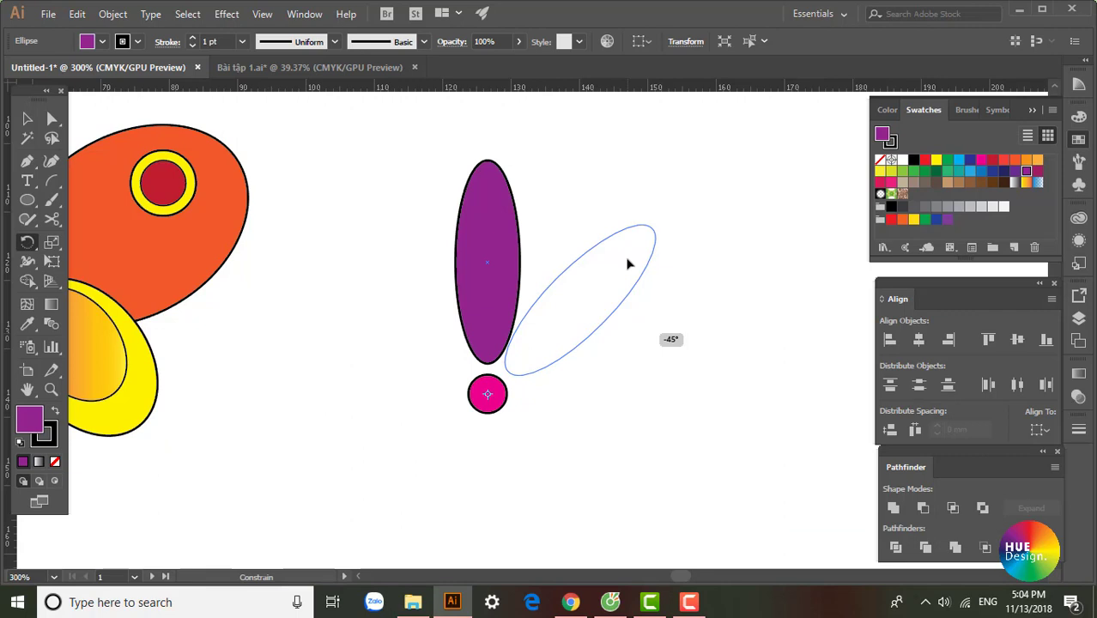
key("alt")
left_click_drag(629, 264, 630, 265)
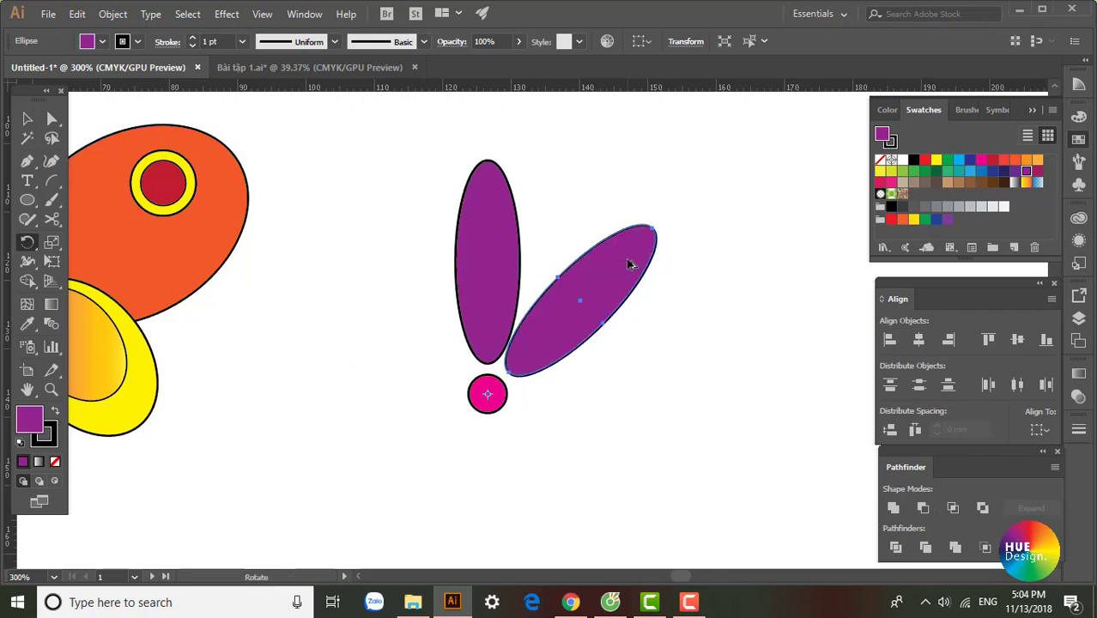
key("v")
scroll(549, 314, "down", 2)
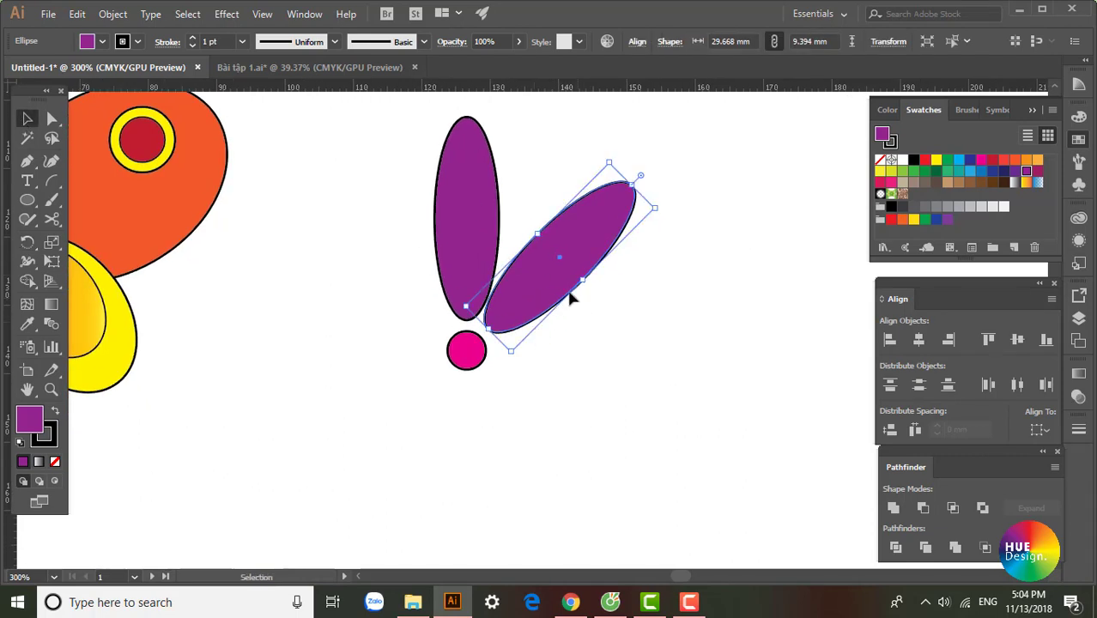
Step: Rotate-copy the remaining petals around the pink centre to complete eight petals 45° apart
left_click(28, 246)
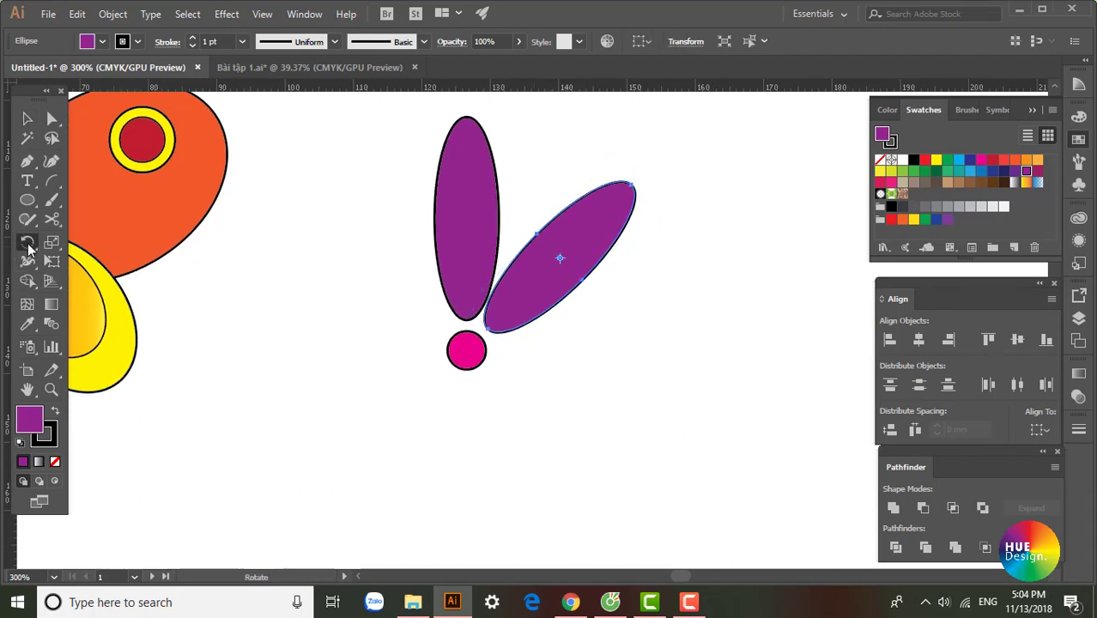
left_click(467, 351)
mouse_move(582, 251)
left_mouse_down()
mouse_move(622, 358)
mouse_move(596, 466)
mouse_move(560, 443)
mouse_move(464, 527)
mouse_move(348, 481)
mouse_move(302, 336)
mouse_move(325, 249)
left_mouse_up()
key("v")
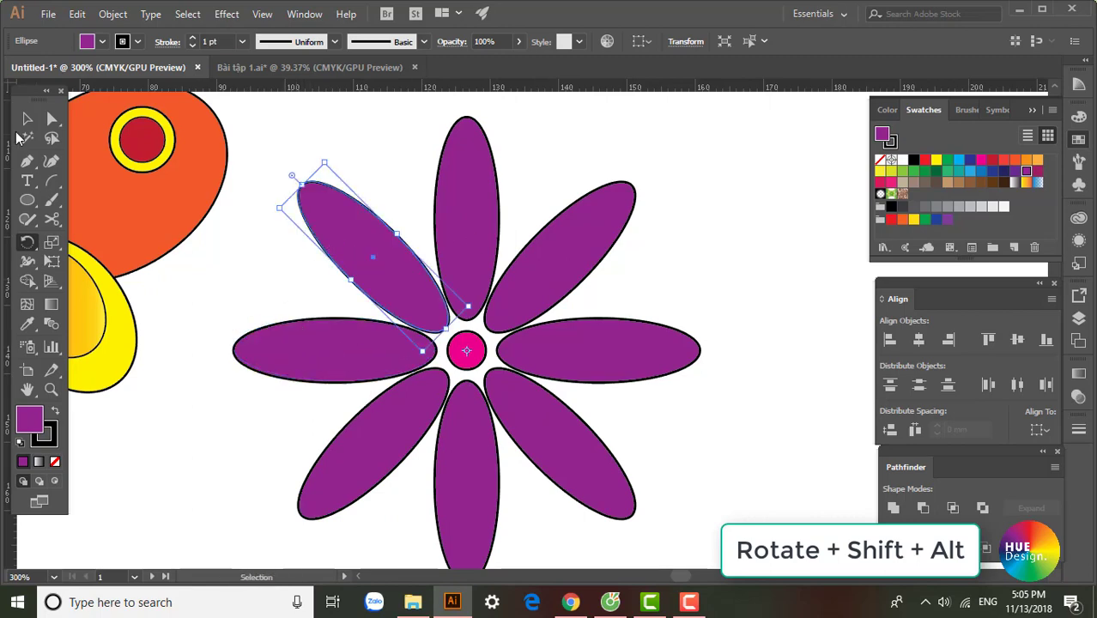
left_click(27, 118)
Step: Select all petals and the centre circle, cut them, and zoom out toward earlier flowers
left_click_drag(329, 331, 432, 283)
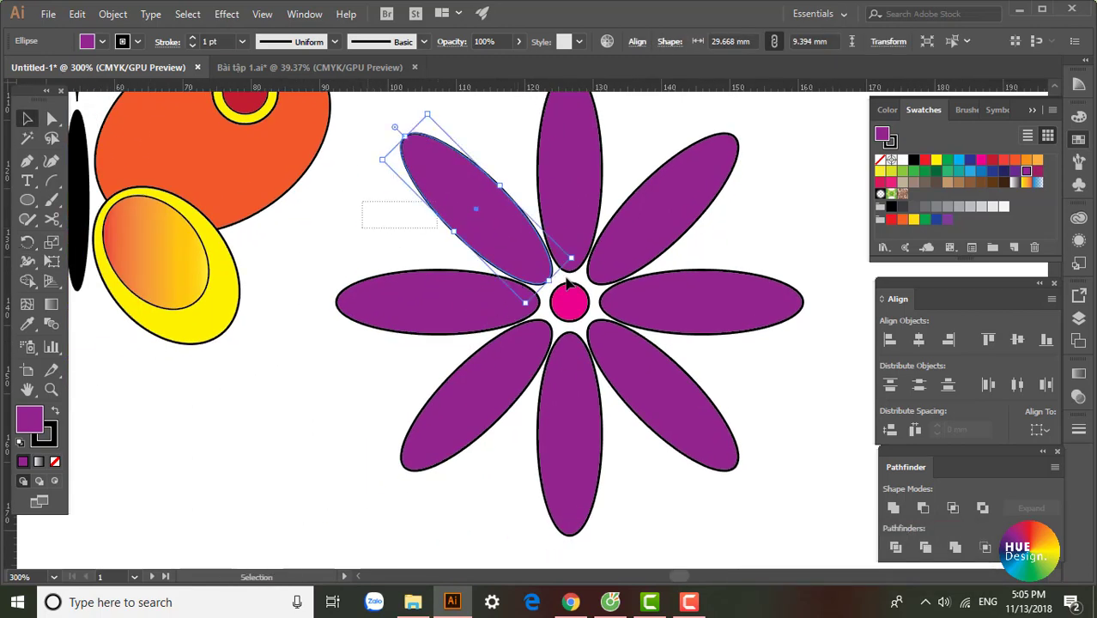
left_click_drag(566, 283, 755, 451)
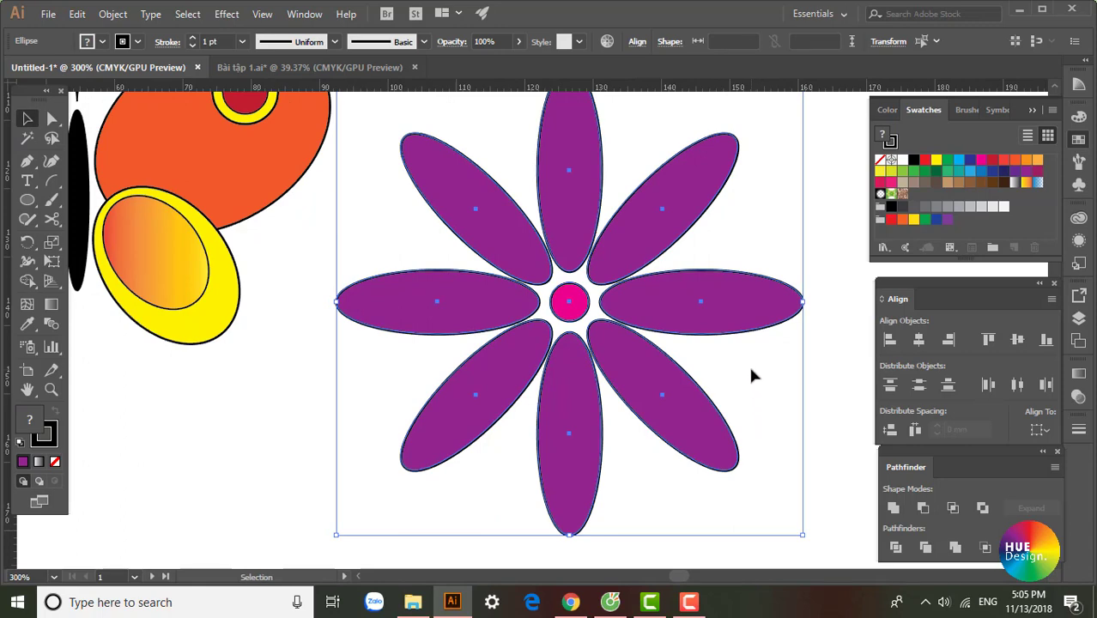
key("ctrl+x")
key("ctrl+minus")
mouse_move(514, 377)
left_mouse_down()
mouse_move(537, 338)
mouse_move(537, 409)
left_mouse_up()
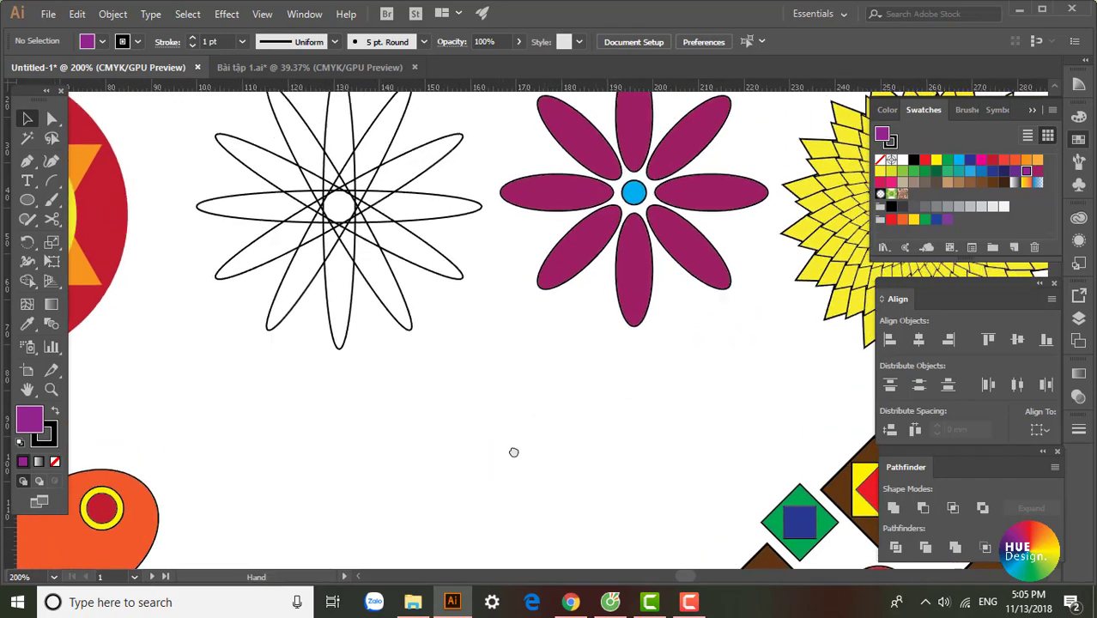
left_click_drag(514, 452, 433, 485)
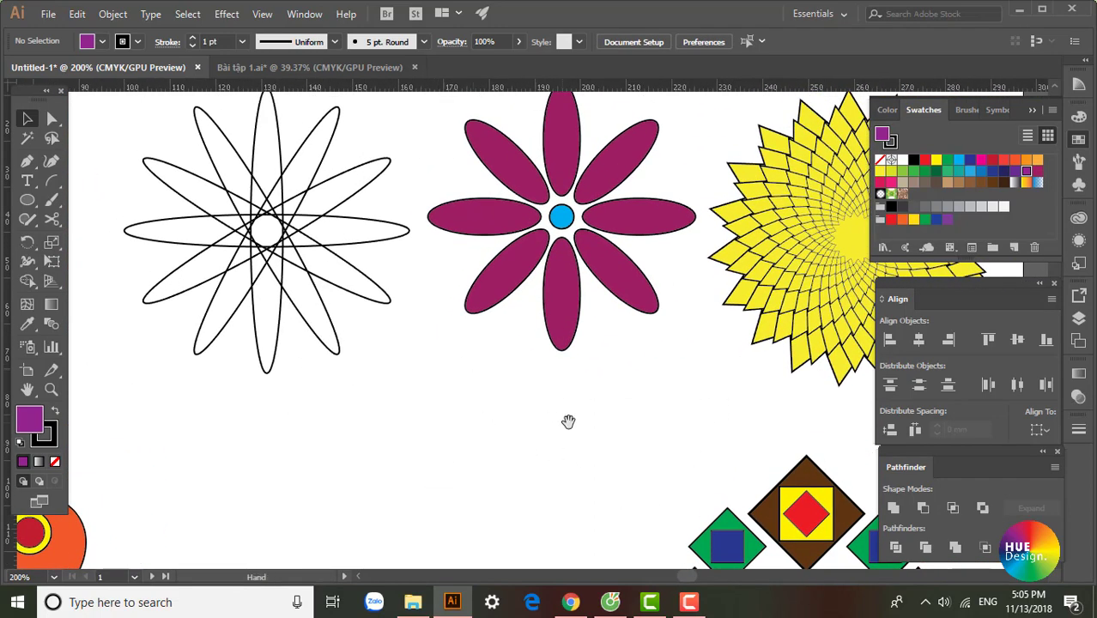
left_click_drag(568, 422, 532, 450)
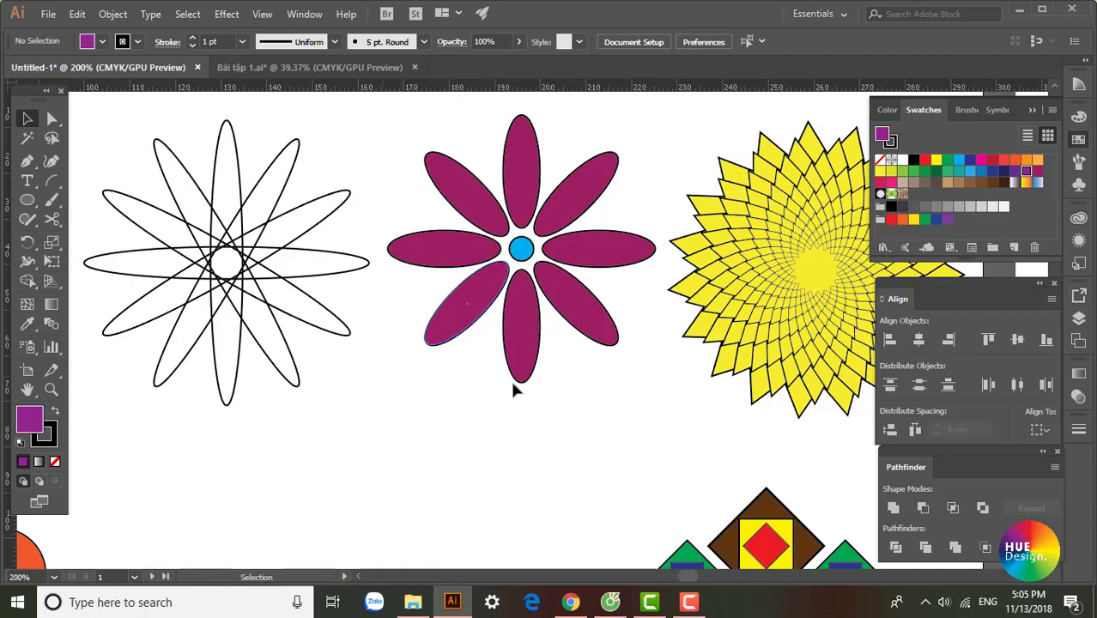
mouse_move(611, 425)
left_mouse_down()
mouse_move(602, 416)
mouse_move(518, 419)
mouse_move(637, 252)
left_mouse_up()
scroll(637, 251, "down", 2)
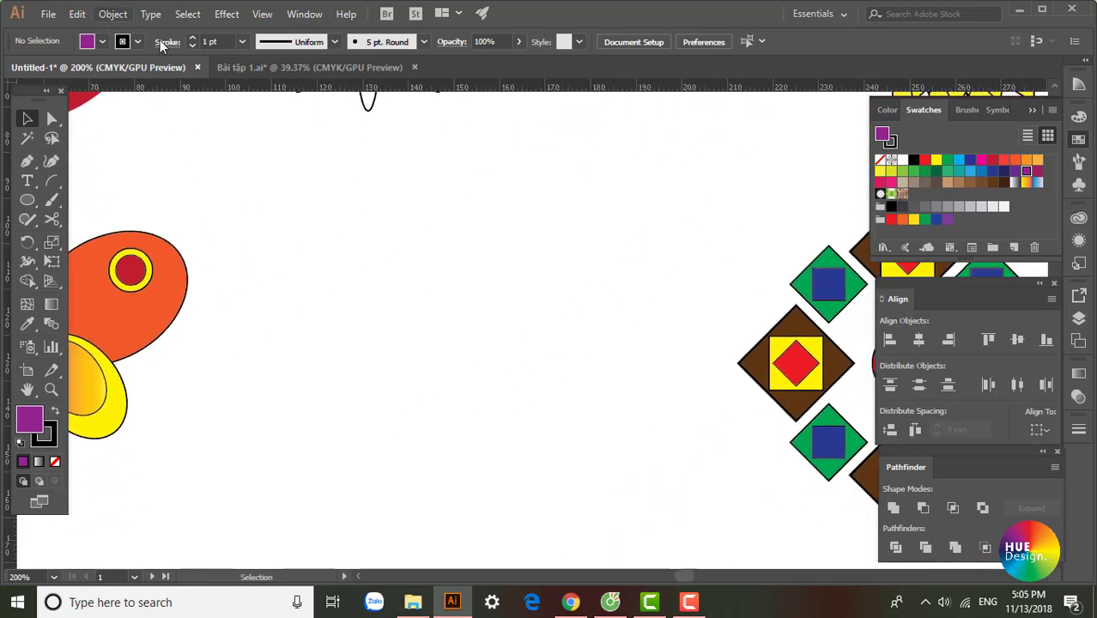
scroll(451, 264, "up", 2)
scroll(448, 331, "up", 3)
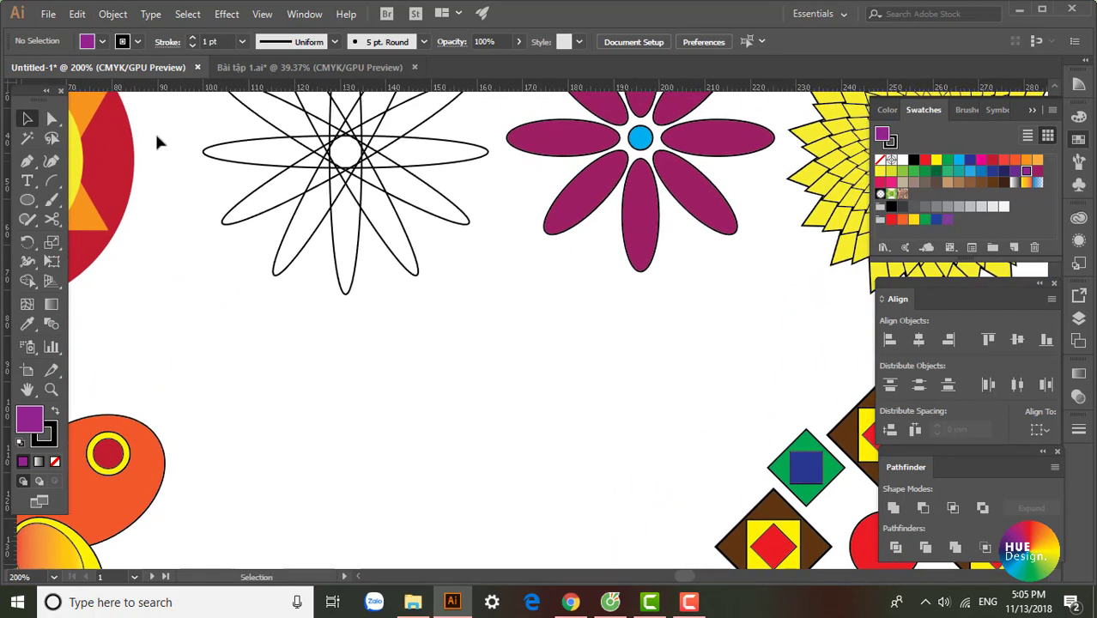
left_click(114, 15)
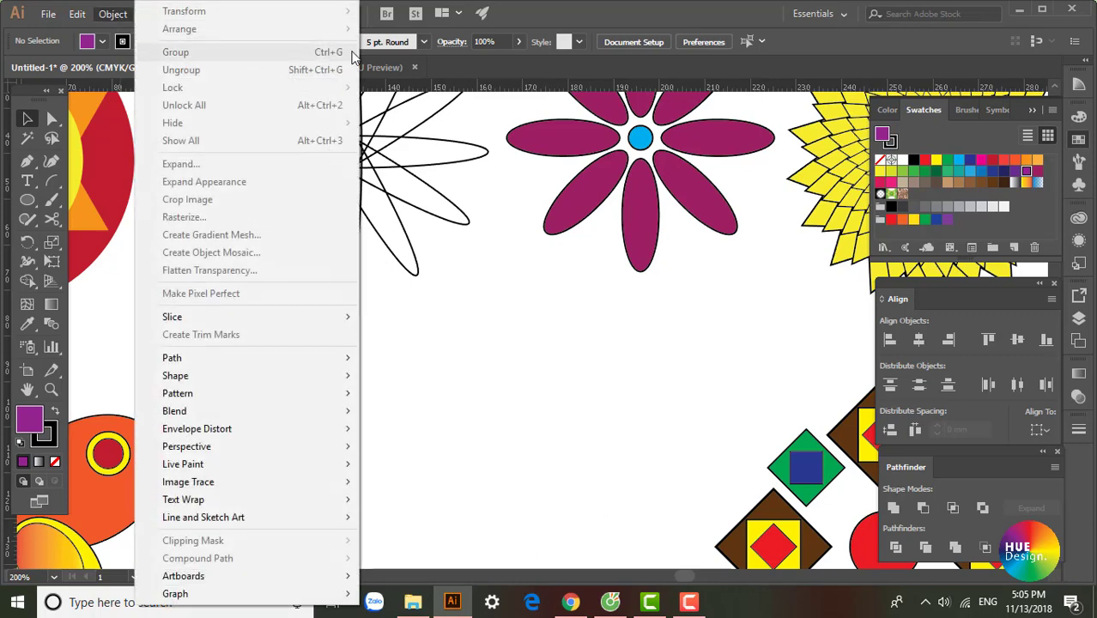
left_click(560, 7)
scroll(469, 258, "down", 1)
Step: Draw a new tall purple ellipse petal with the Ellipse tool (L)
scroll(447, 266, "down", 3)
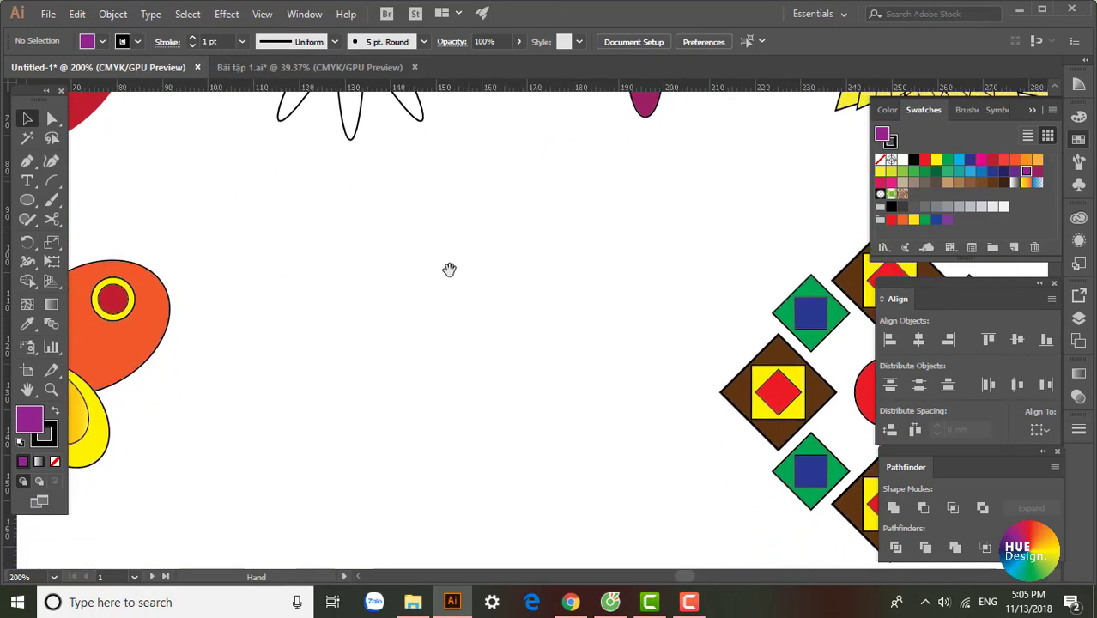
scroll(429, 224, "down", 2)
scroll(369, 176, "up", 2)
key("l")
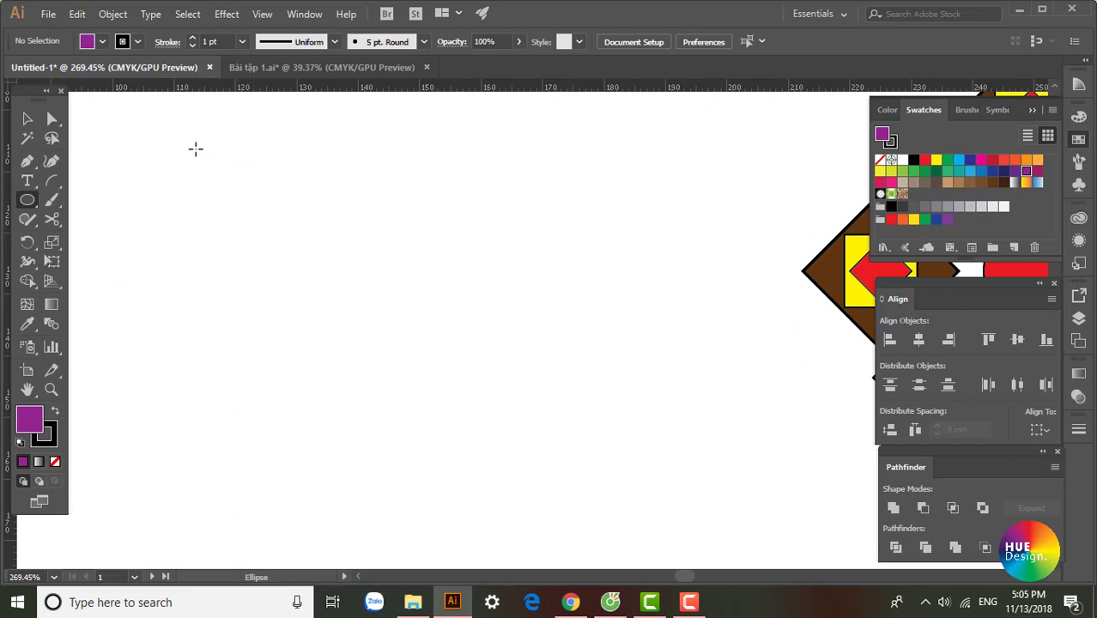
left_click_drag(292, 146, 344, 429)
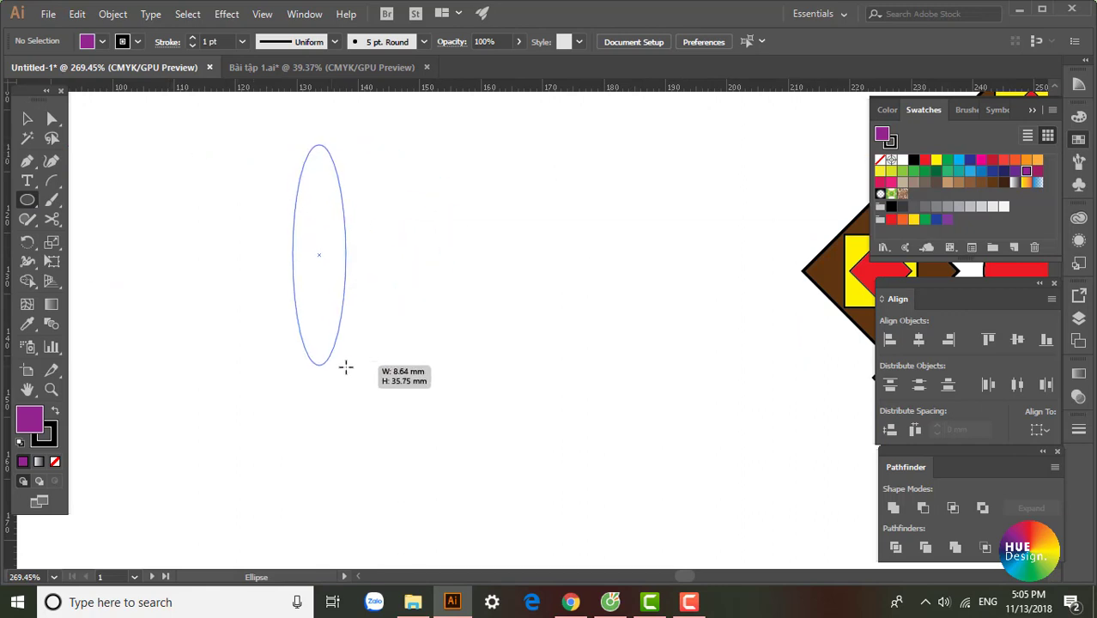
key("v")
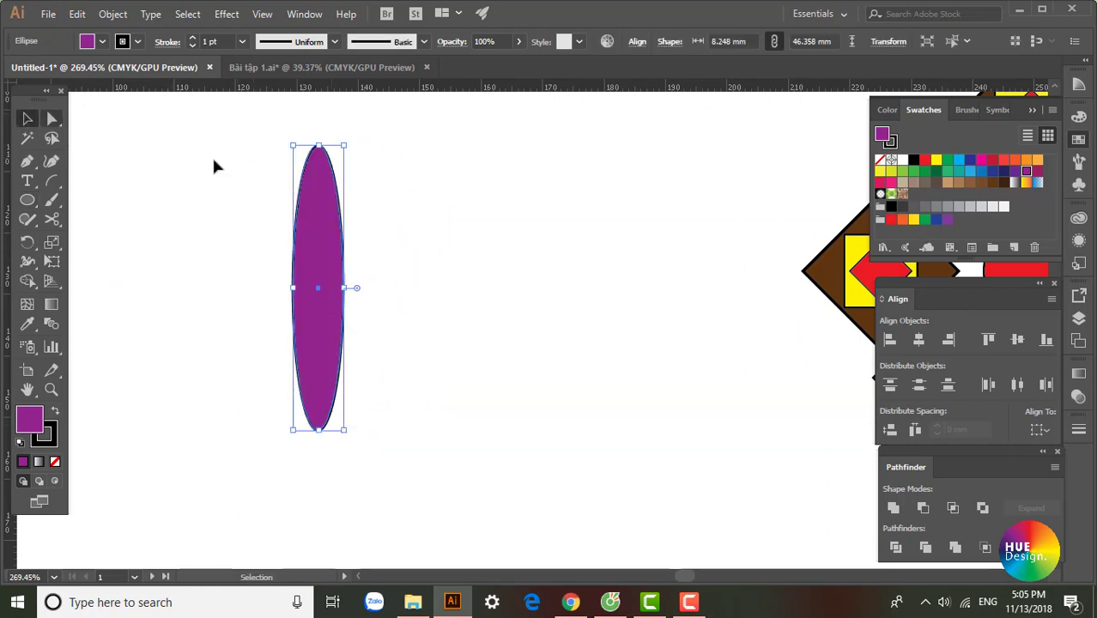
Step: Enter 30° in the Rotate dialog to add a tilted copy crossing the petal
double_click(27, 243)
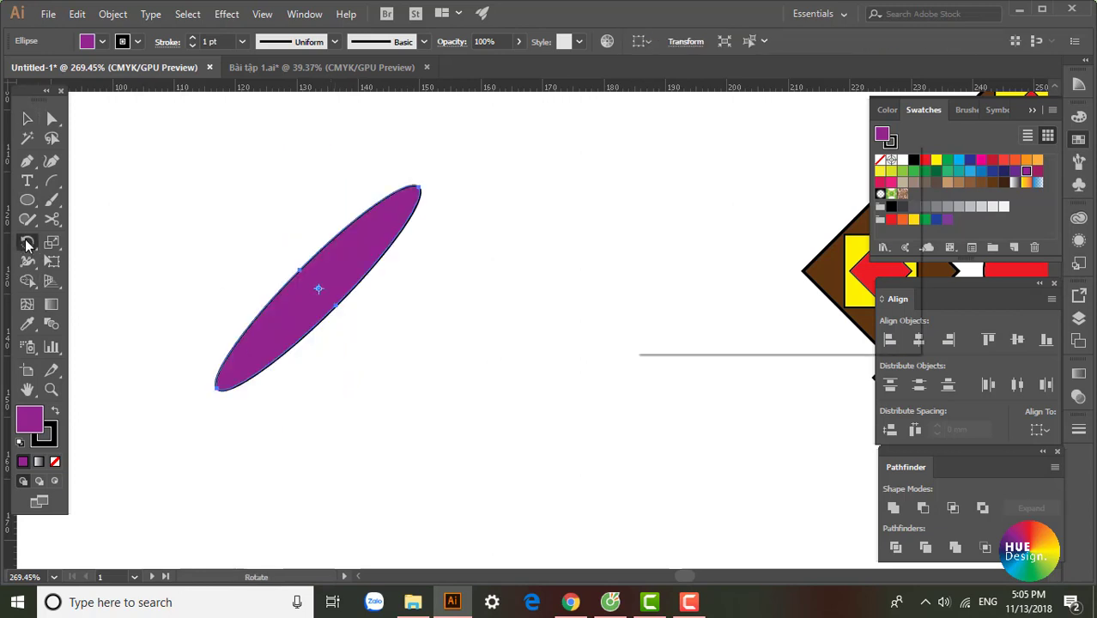
type("30")
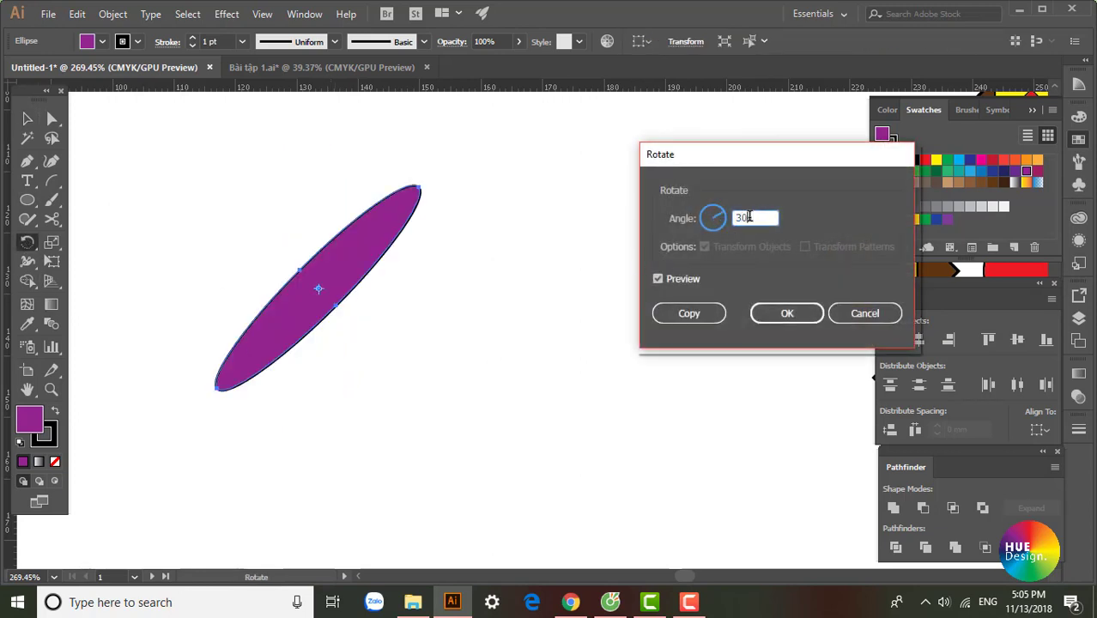
key("Escape")
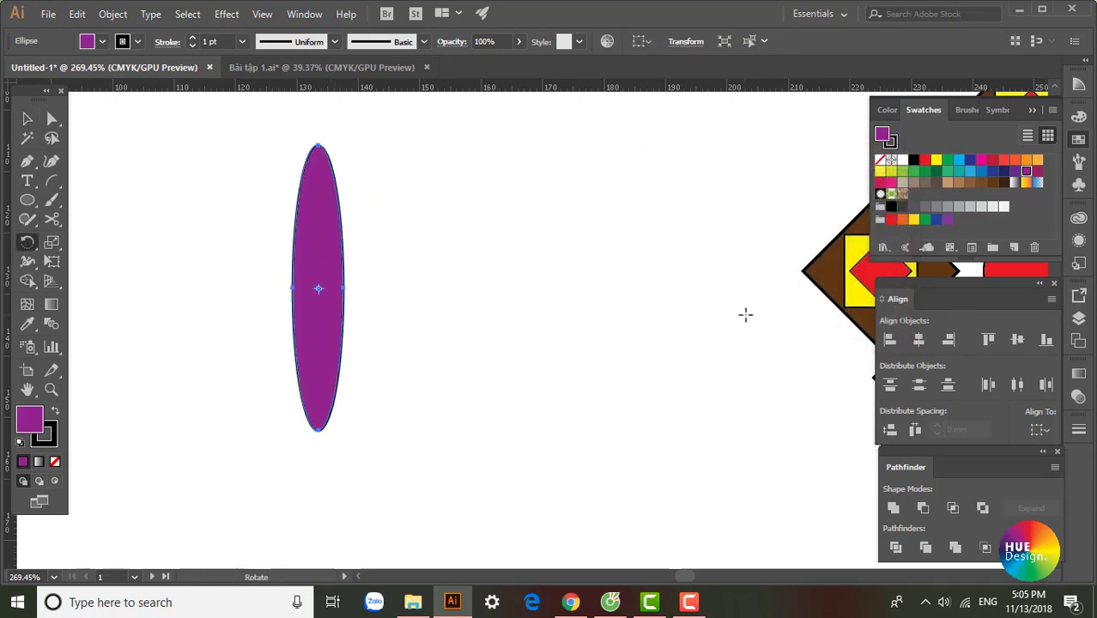
key("v")
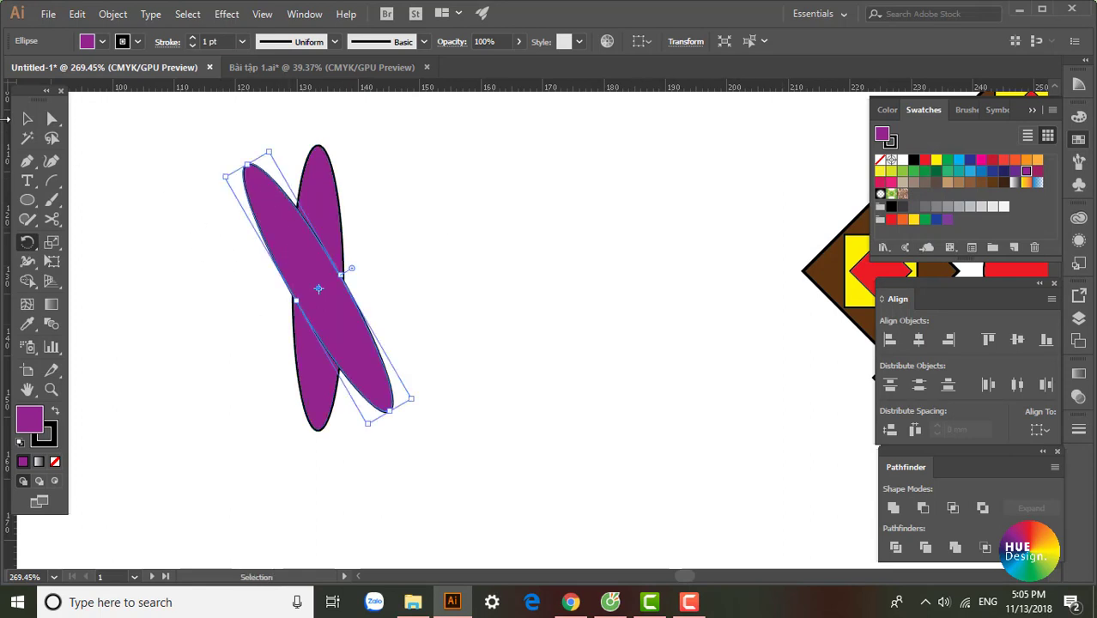
left_click_drag(220, 271, 303, 268)
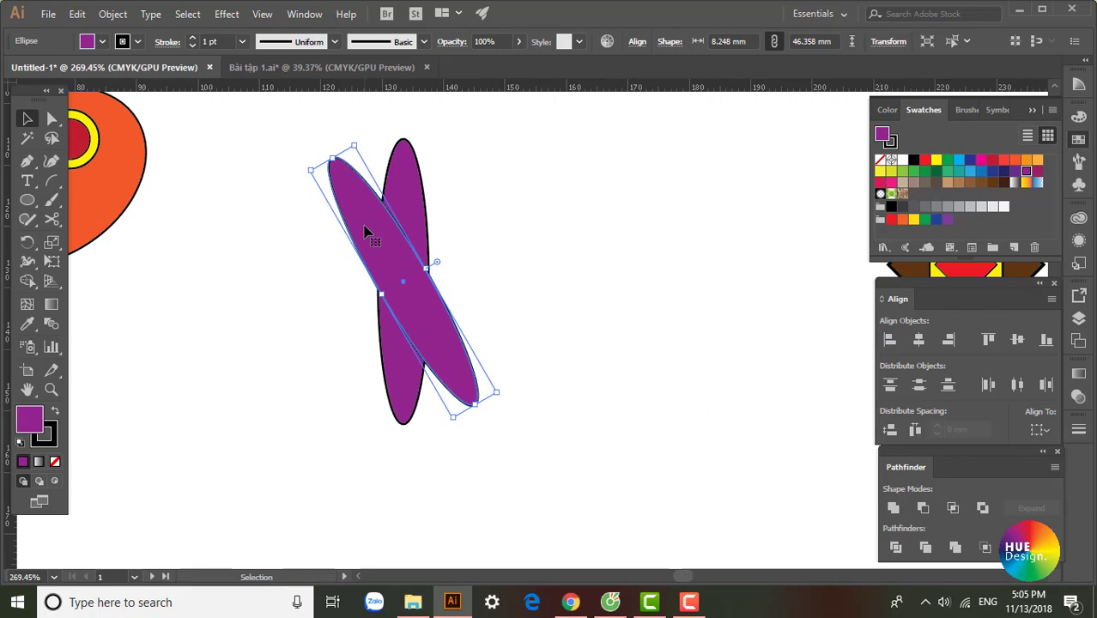
Step: Repeat the 30° petal rotation with Transform Again and Ctrl+D to complete the petal ring
left_click(113, 14)
mouse_move(254, 11)
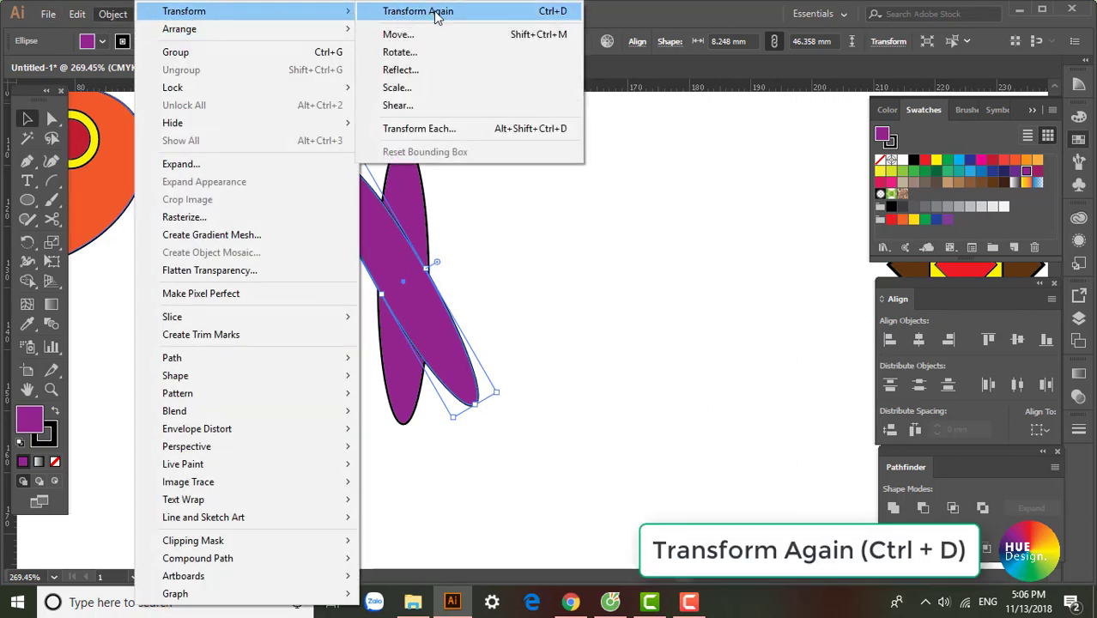
left_click(439, 11)
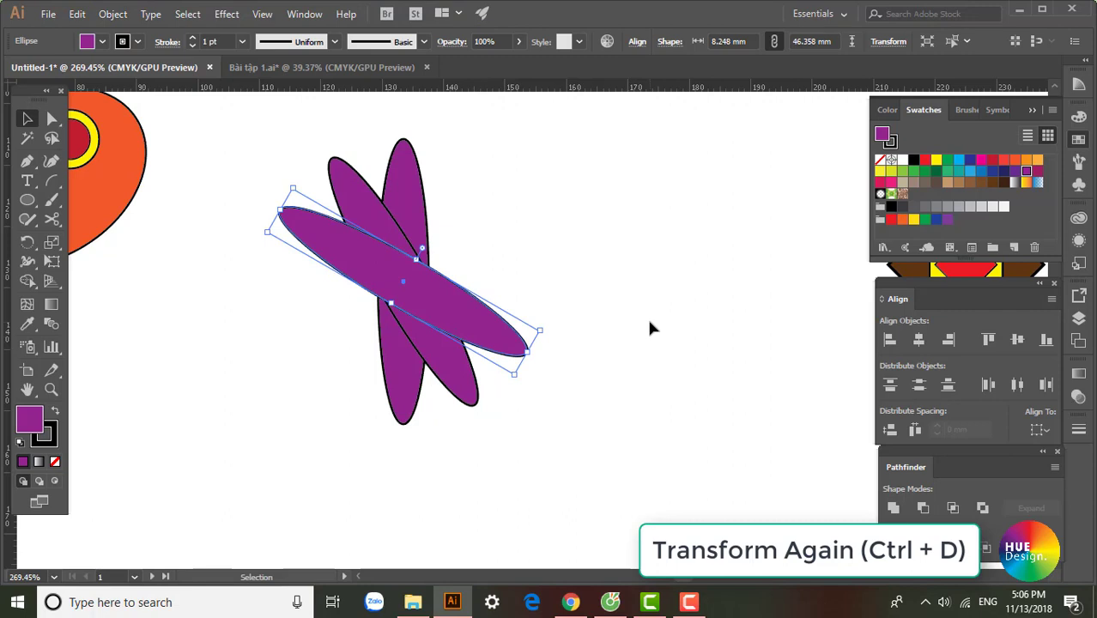
key("ctrl+d")
key("ctrl+d")
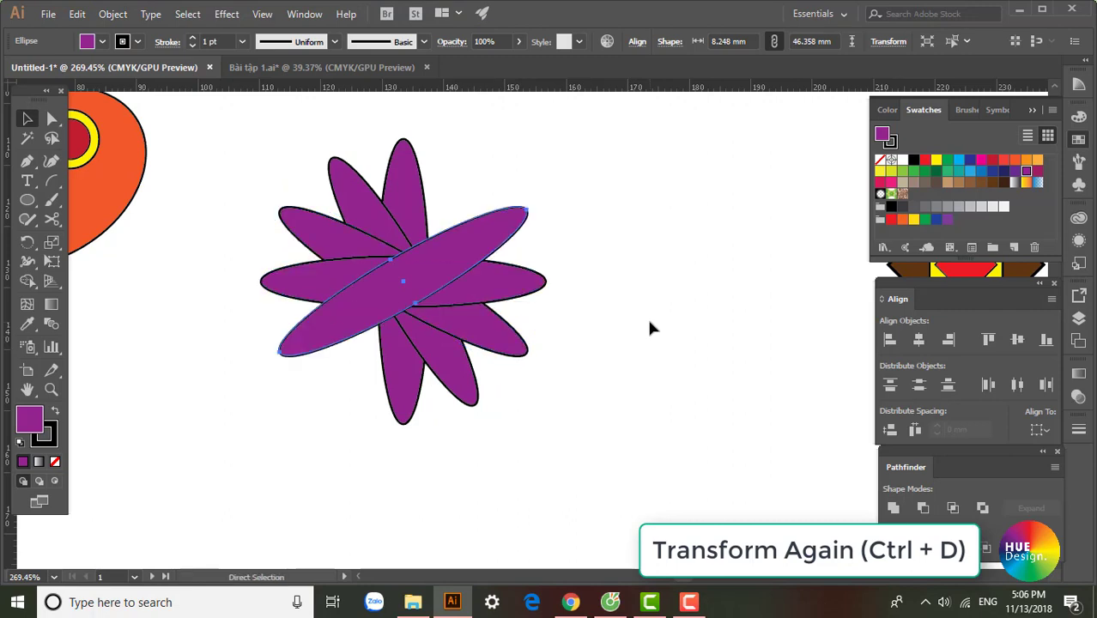
key("ctrl+d")
key("v")
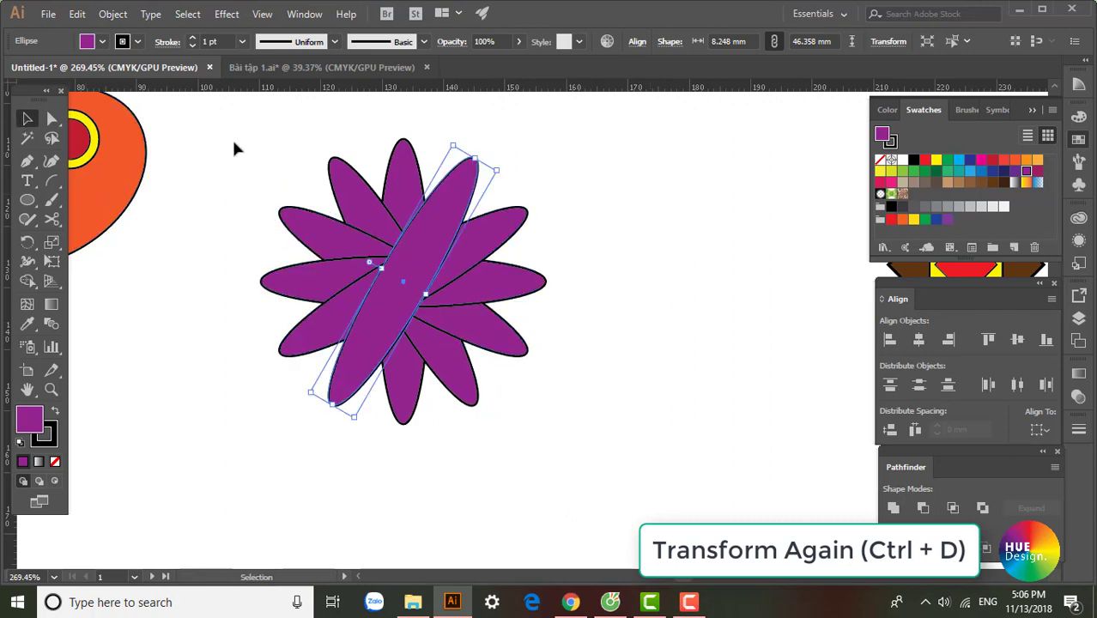
Step: Set the petals' fill to None, then select the whole outline flower and delete it
left_click_drag(234, 143, 550, 429)
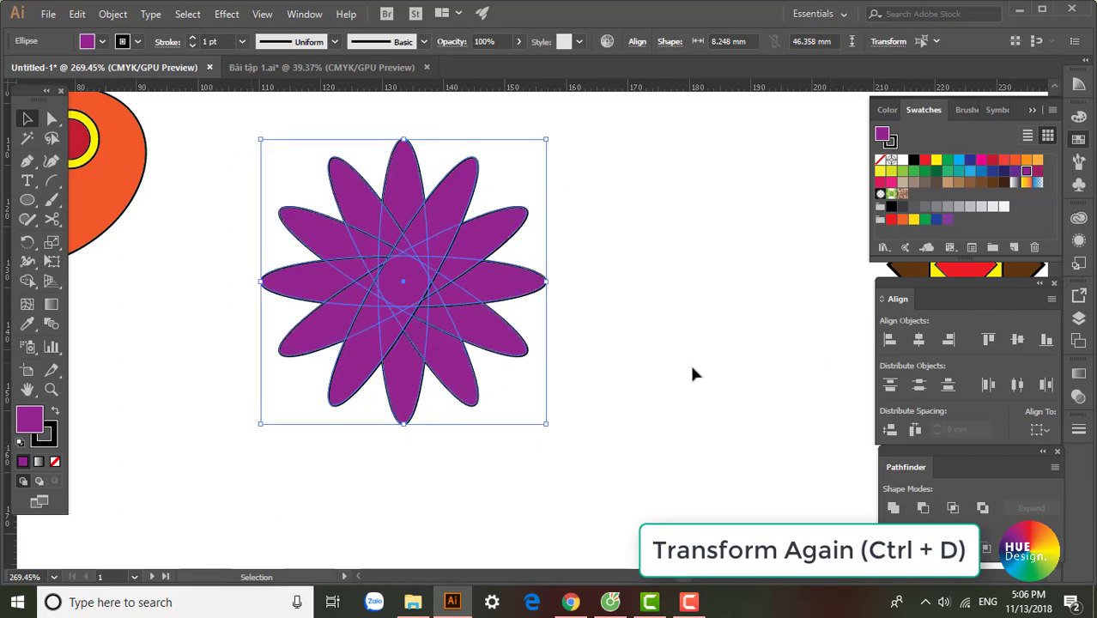
left_click(55, 463)
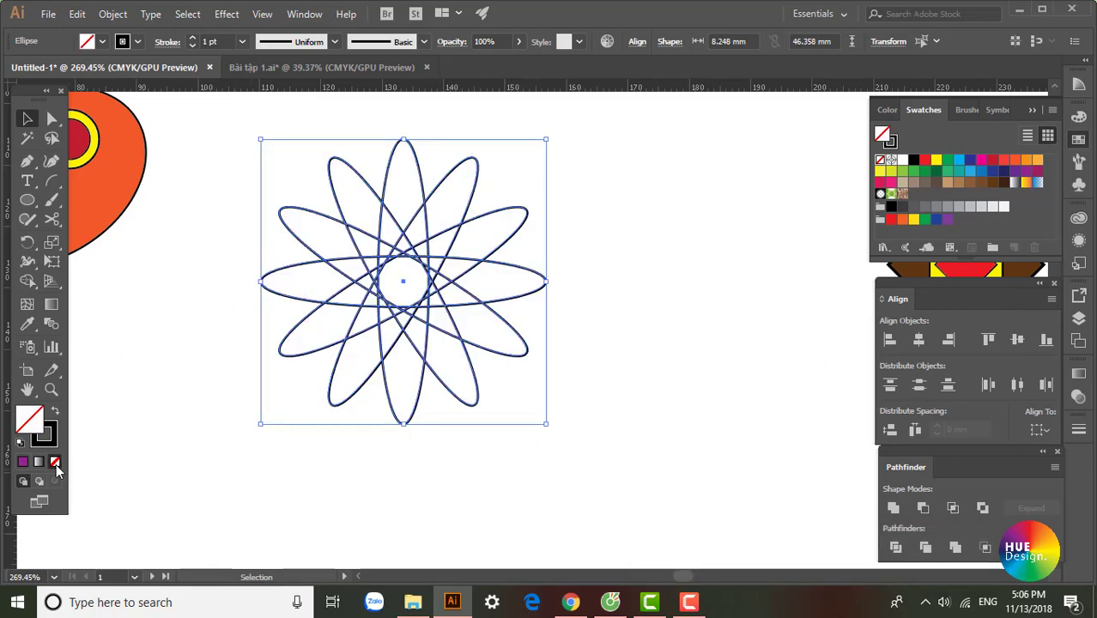
left_click(182, 313)
scroll(532, 404, "up", 1)
mouse_move(246, 179)
left_mouse_down()
mouse_move(429, 355)
mouse_move(557, 434)
left_mouse_up()
scroll(549, 411, "right", 2)
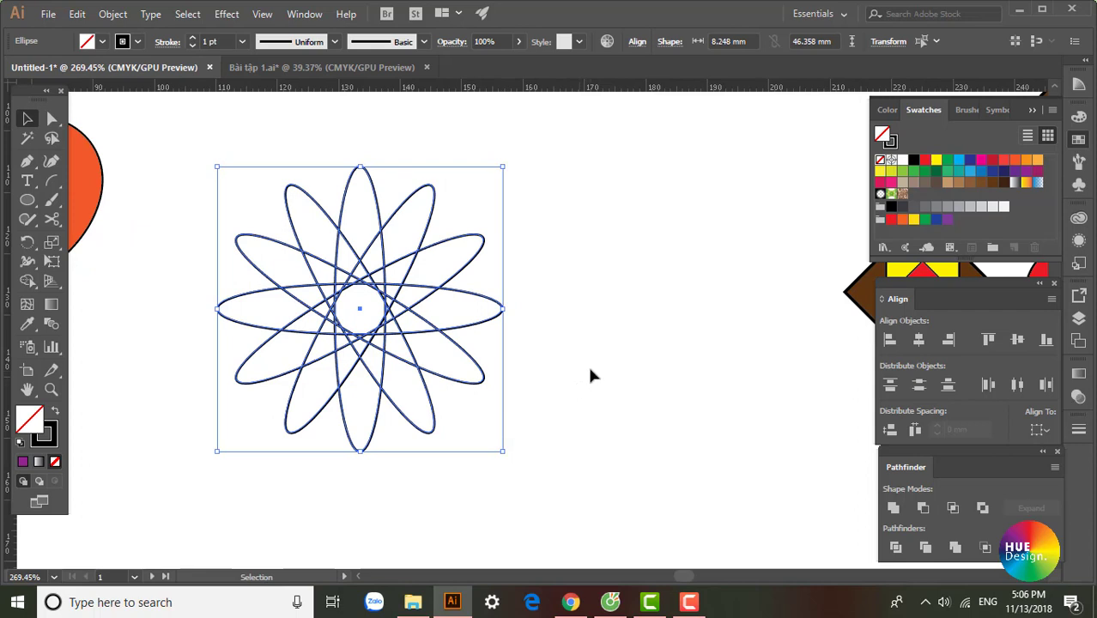
key("Delete")
Step: Draw a tall ellipse petal filled red and a small circle filled yellow below it
left_click(27, 199)
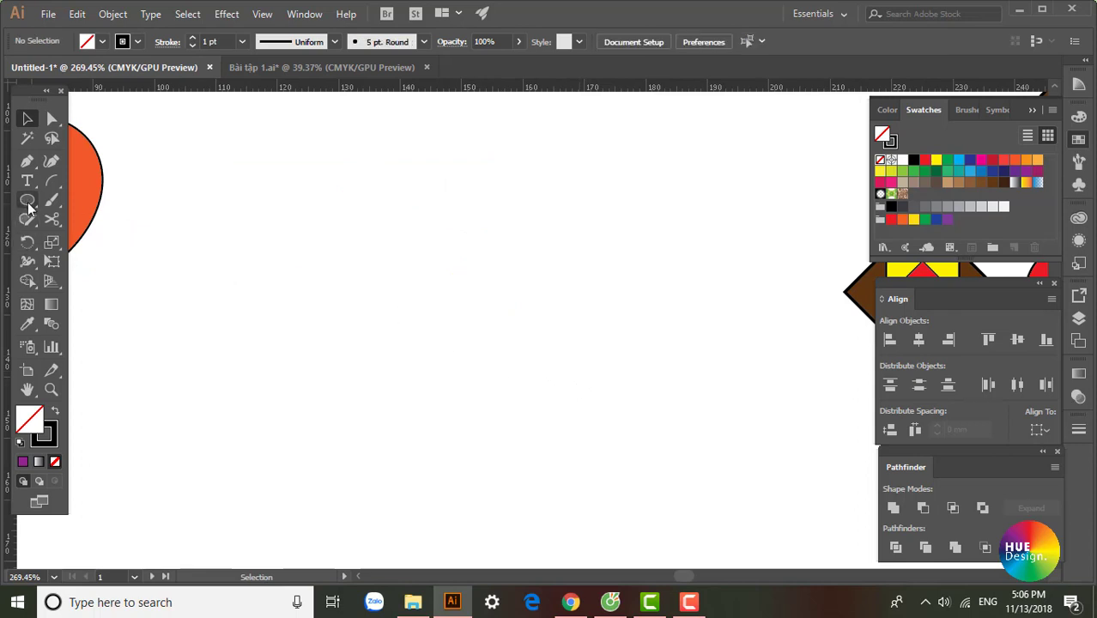
left_click_drag(388, 107, 429, 285)
left_click(28, 119)
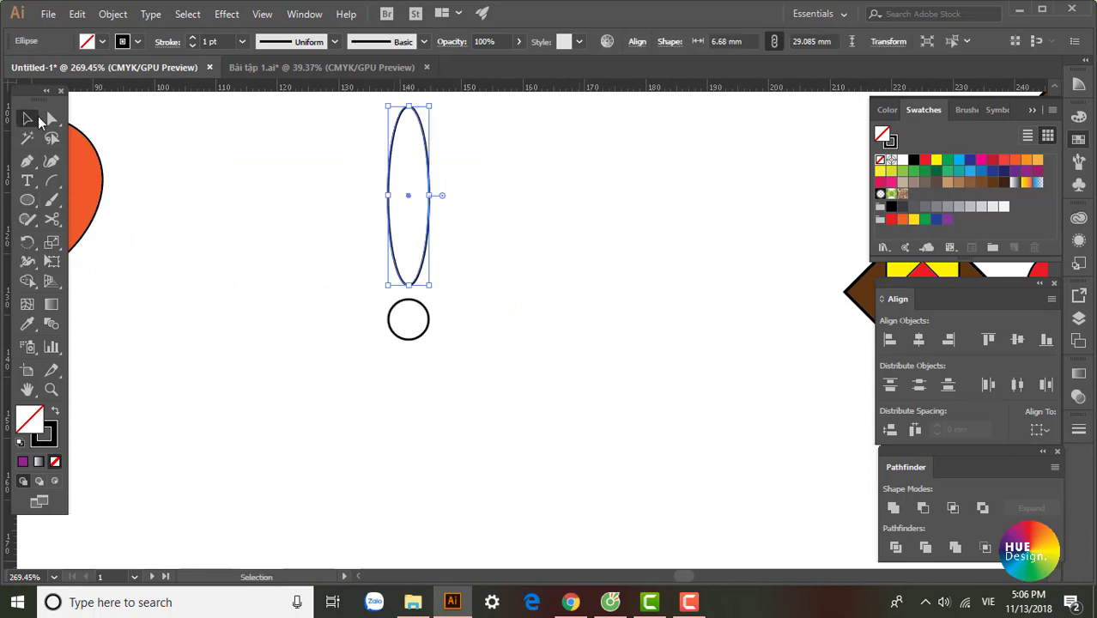
left_click(924, 161)
left_click_drag(550, 426, 392, 338)
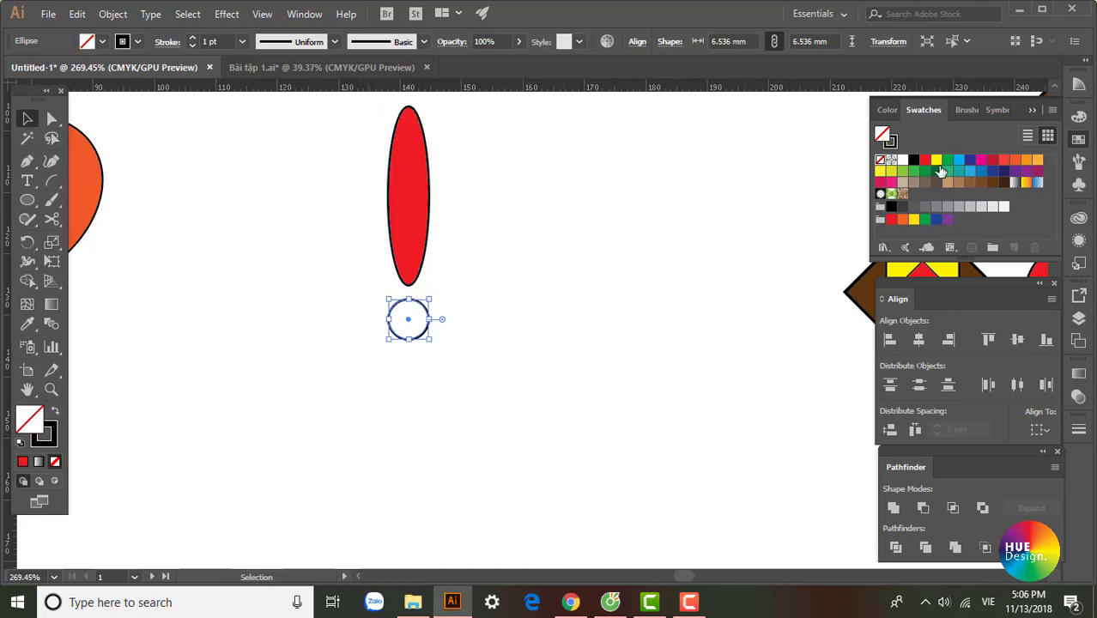
left_click(936, 161)
left_click(408, 197)
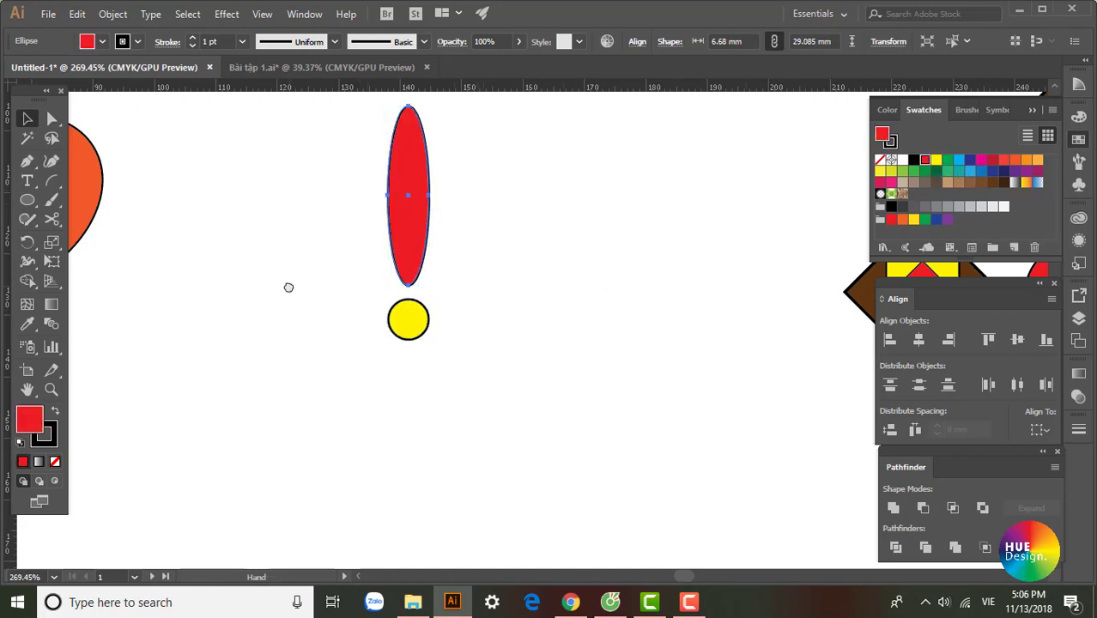
scroll(289, 286, "right", 1)
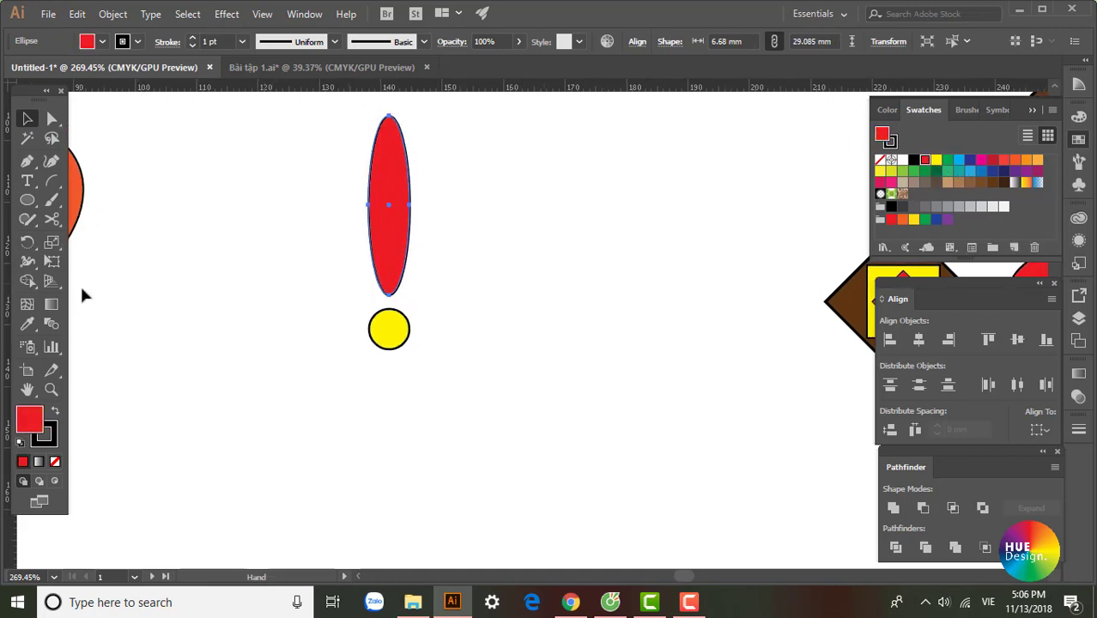
Step: Rotate copies of the red petal around the yellow circle's centre, repeating with Ctrl+D
left_click(27, 242)
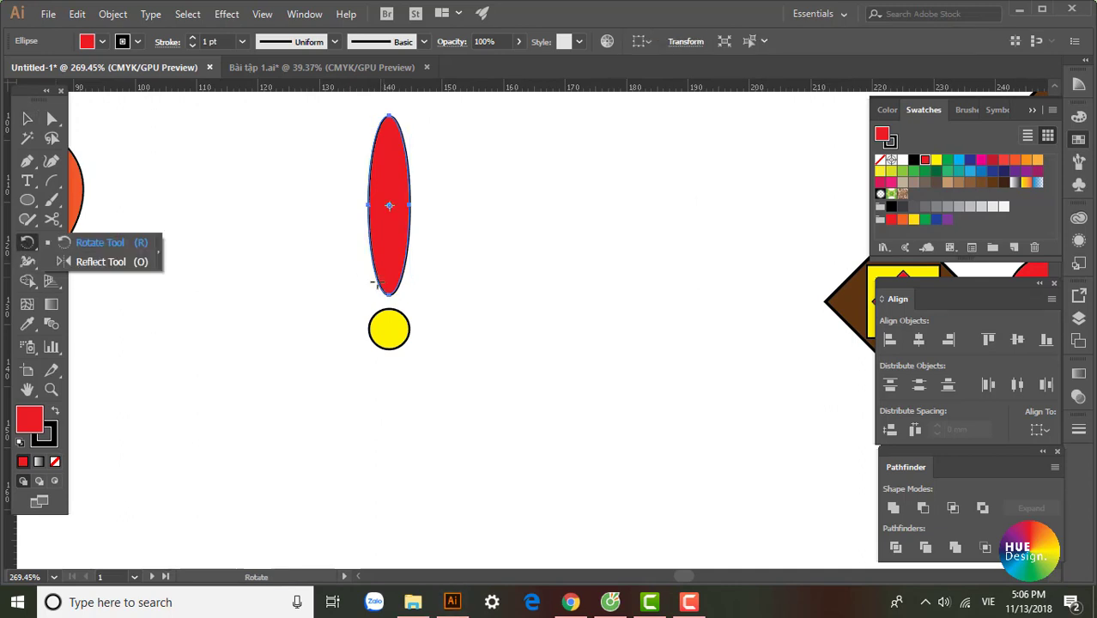
left_click(389, 329)
mouse_move(391, 250)
left_mouse_down()
mouse_move(440, 186)
mouse_move(506, 235)
mouse_move(493, 201)
left_mouse_up()
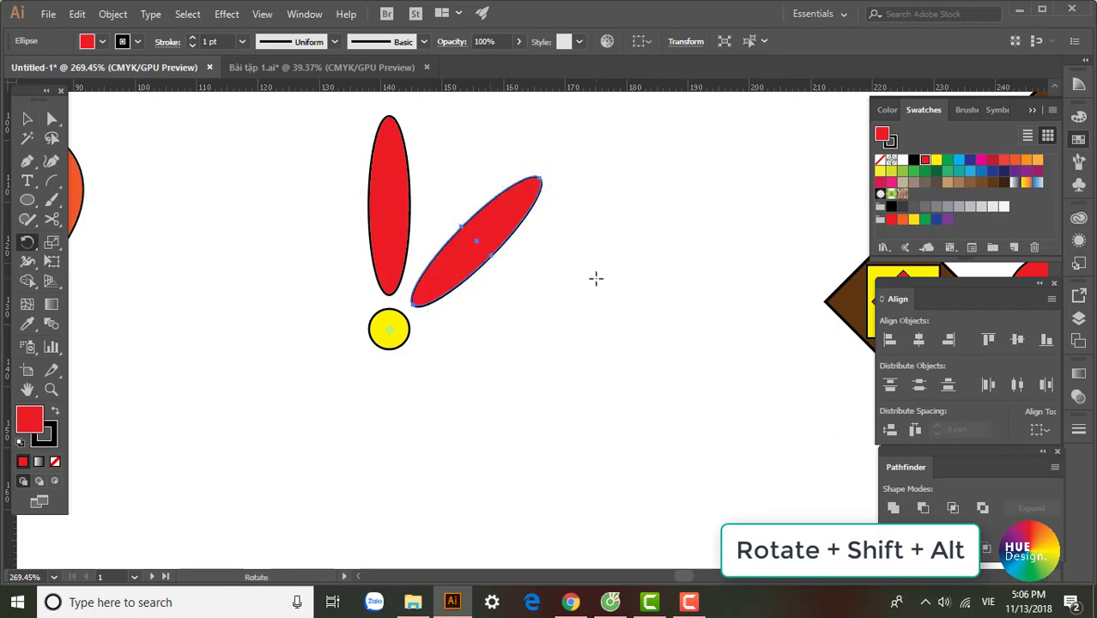
key("ctrl+d")
key("ctrl+d")
key("ctrl+d")
key("ctrl+d")
key("ctrl+d")
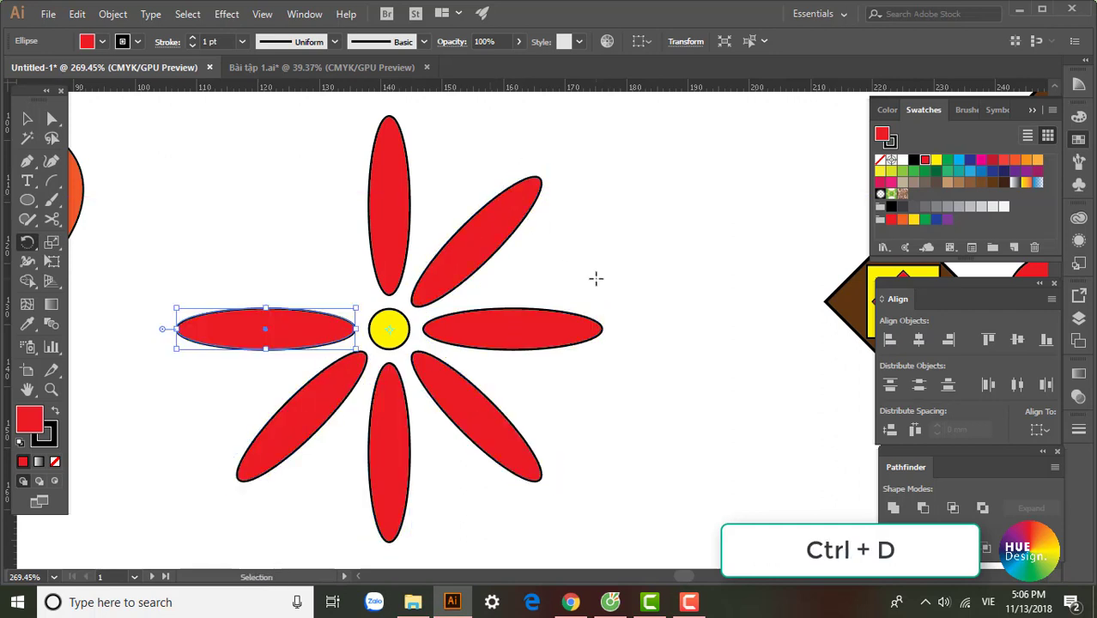
key("ctrl+d")
Step: Select and delete the whole flower, then zoom out to the butterfly
left_click(26, 119)
left_click_drag(206, 227, 624, 419)
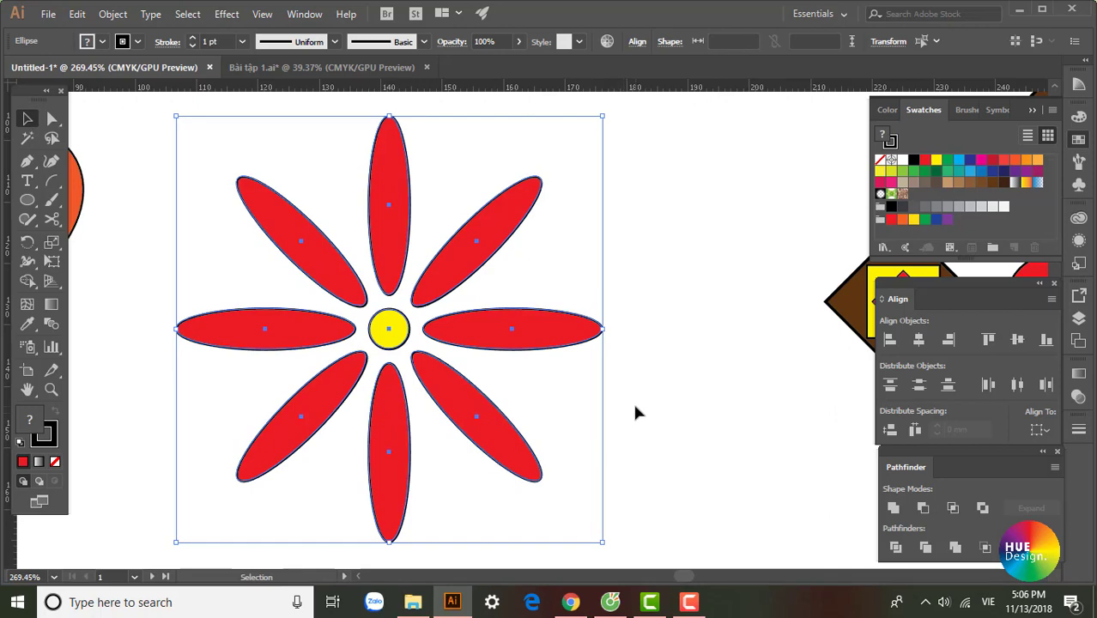
key("Delete")
key("ctrl+minus")
key("ctrl+minus")
left_click_drag(483, 403, 578, 366)
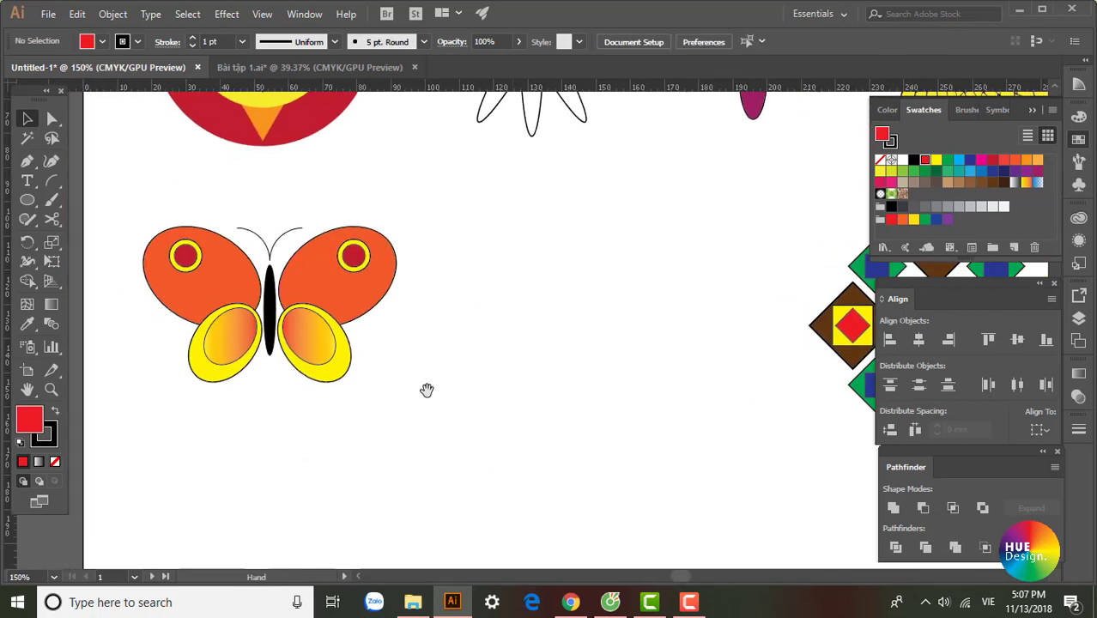
left_click(34, 247)
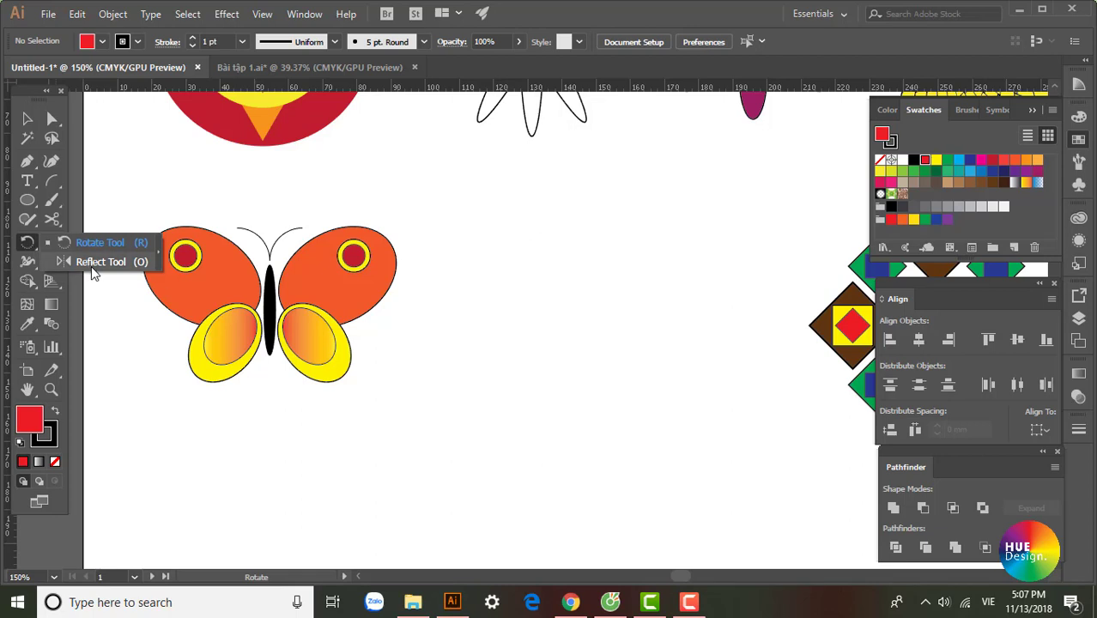
left_click(90, 262)
left_click_drag(440, 275, 388, 333)
key("v")
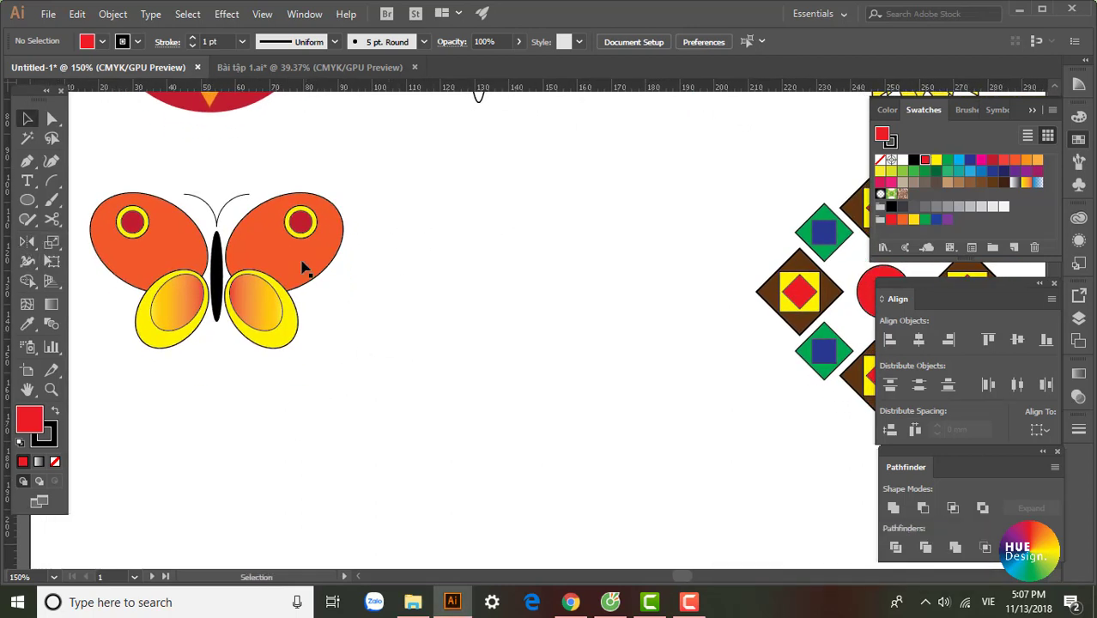
left_click_drag(321, 349, 333, 331)
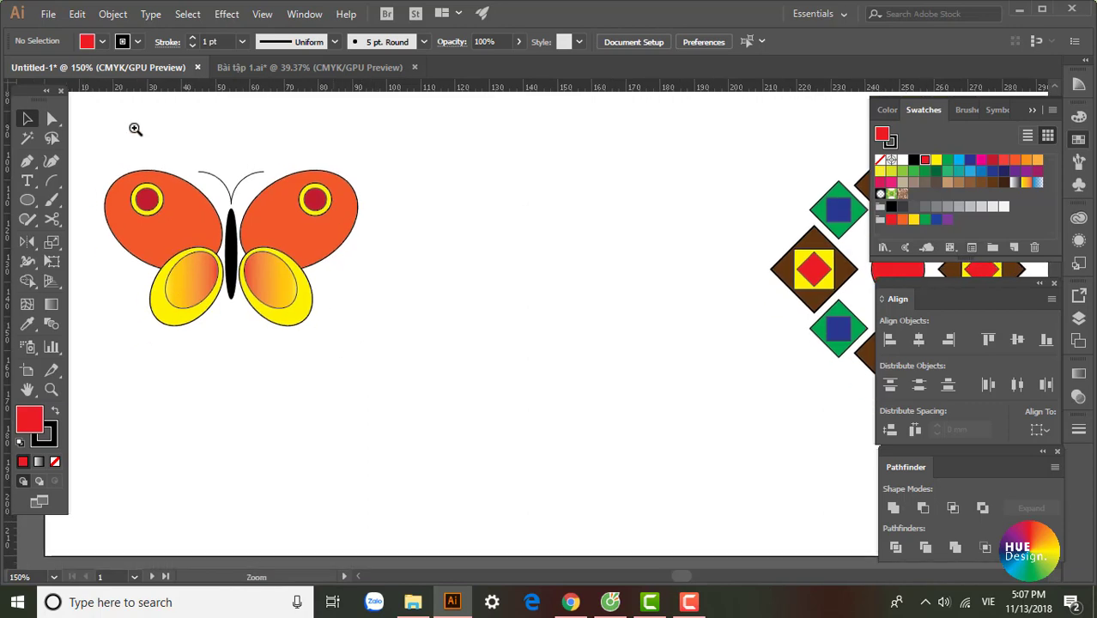
left_click_drag(135, 127, 240, 149)
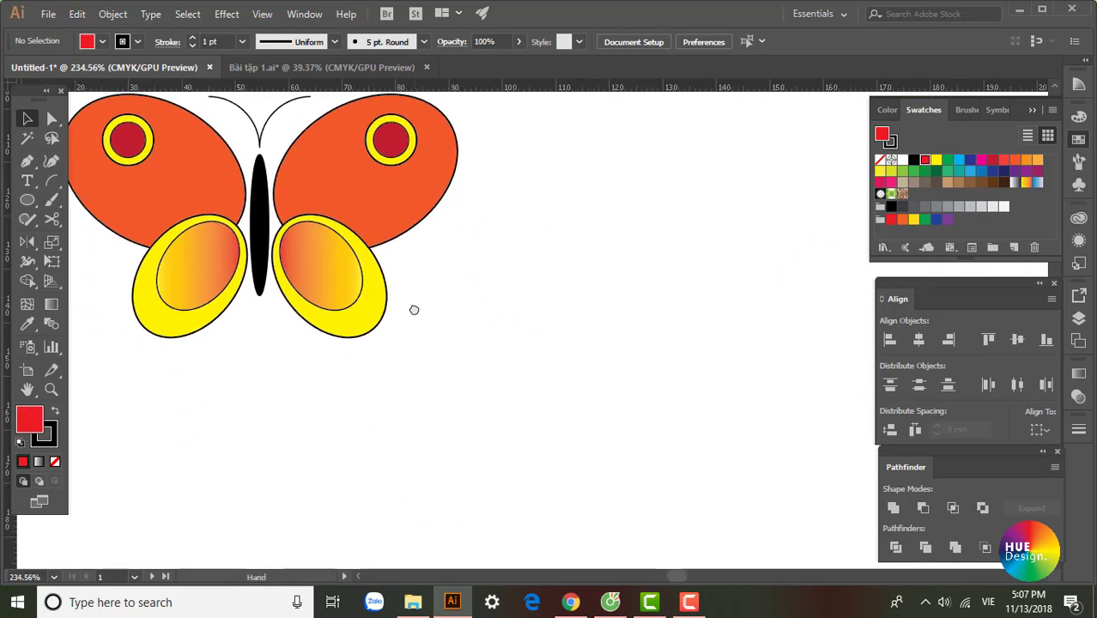
left_click_drag(414, 309, 137, 201)
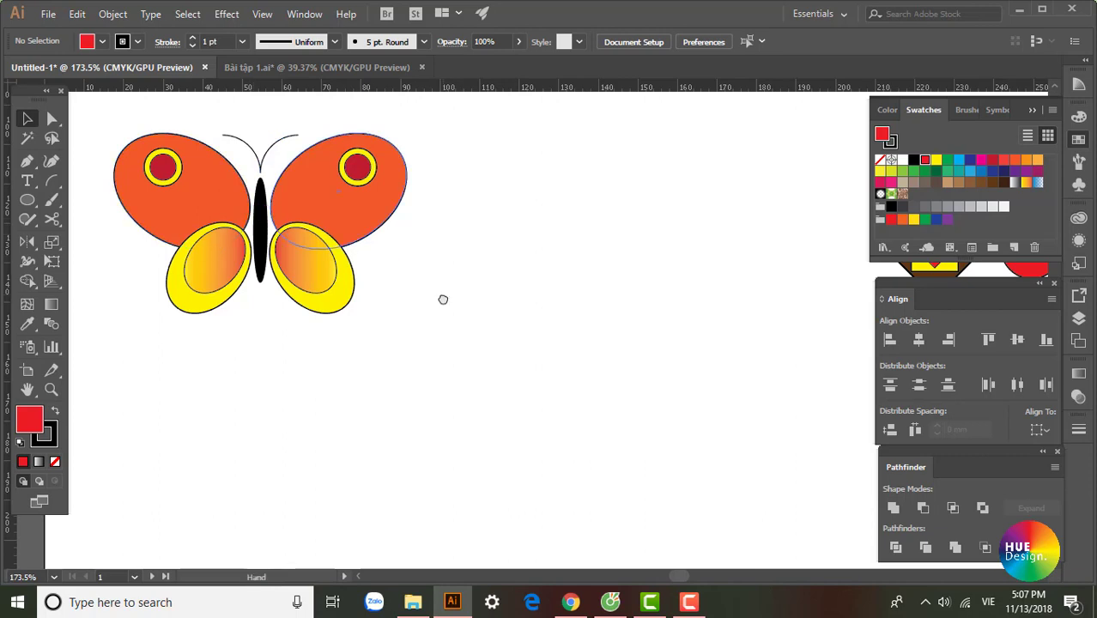
left_click_drag(443, 292, 419, 349)
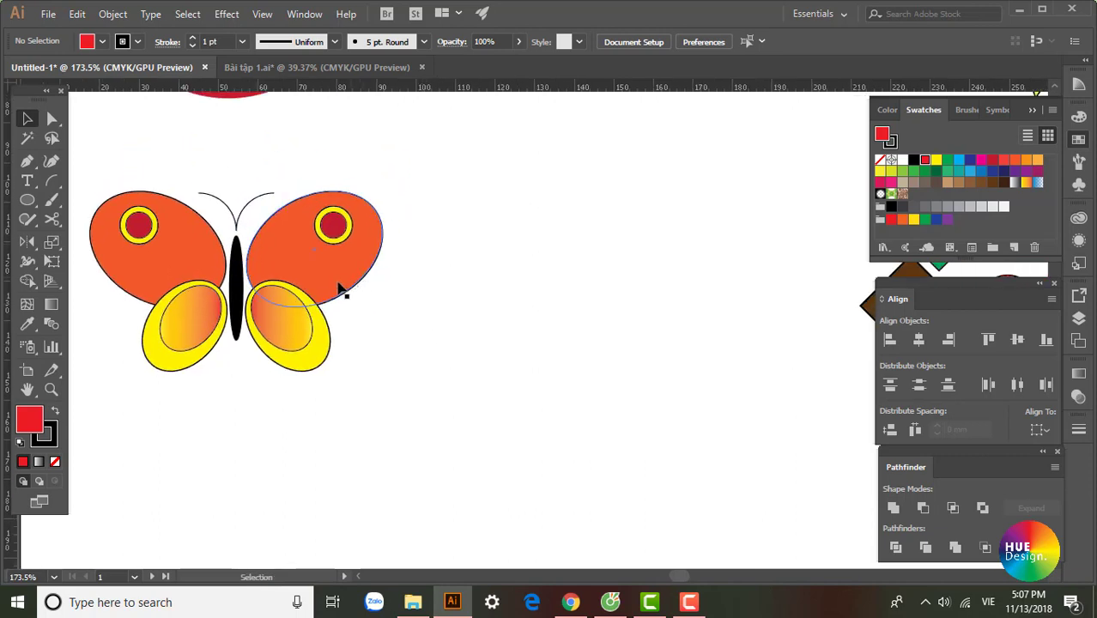
Step: Try selecting the butterfly group and its individual wing paths
left_click_drag(125, 142, 196, 379)
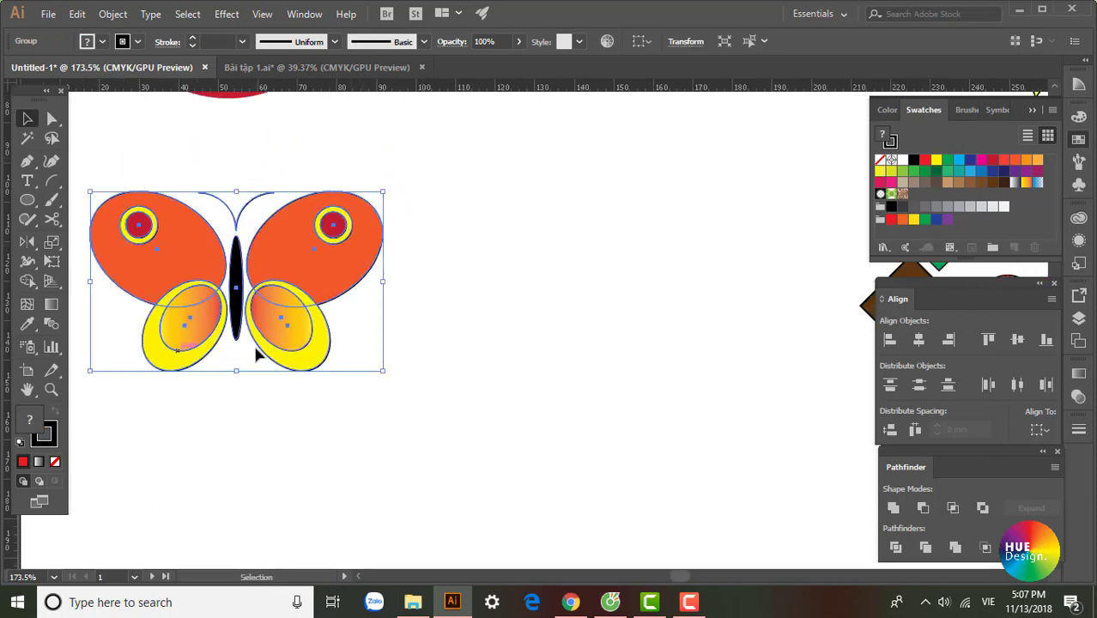
left_click(300, 293, "ctrl")
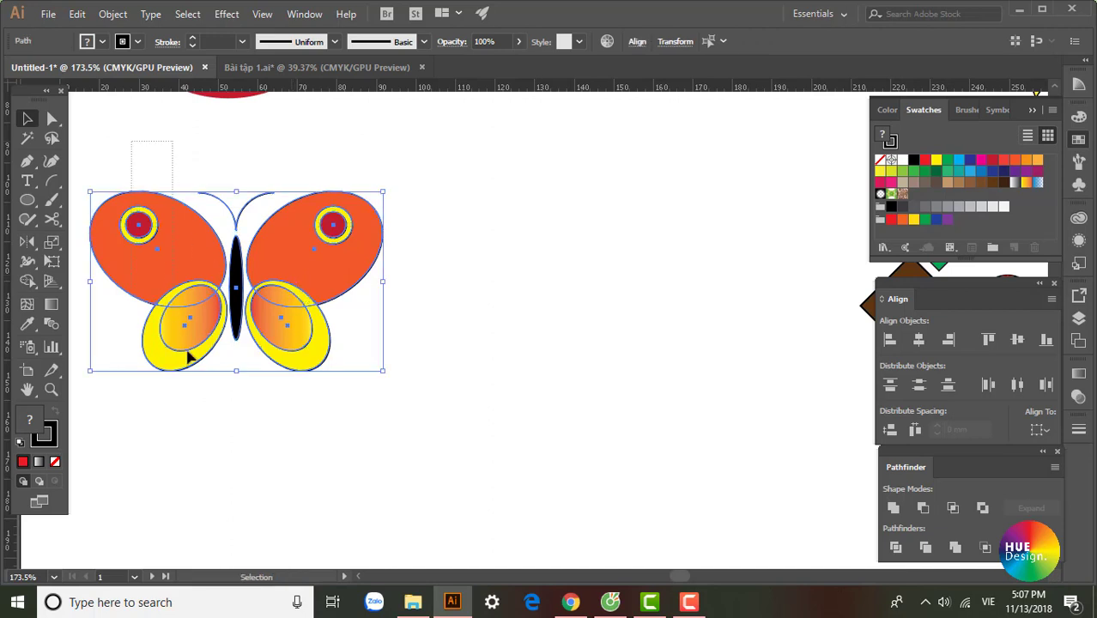
left_click_drag(187, 353, 213, 367)
left_click(469, 449)
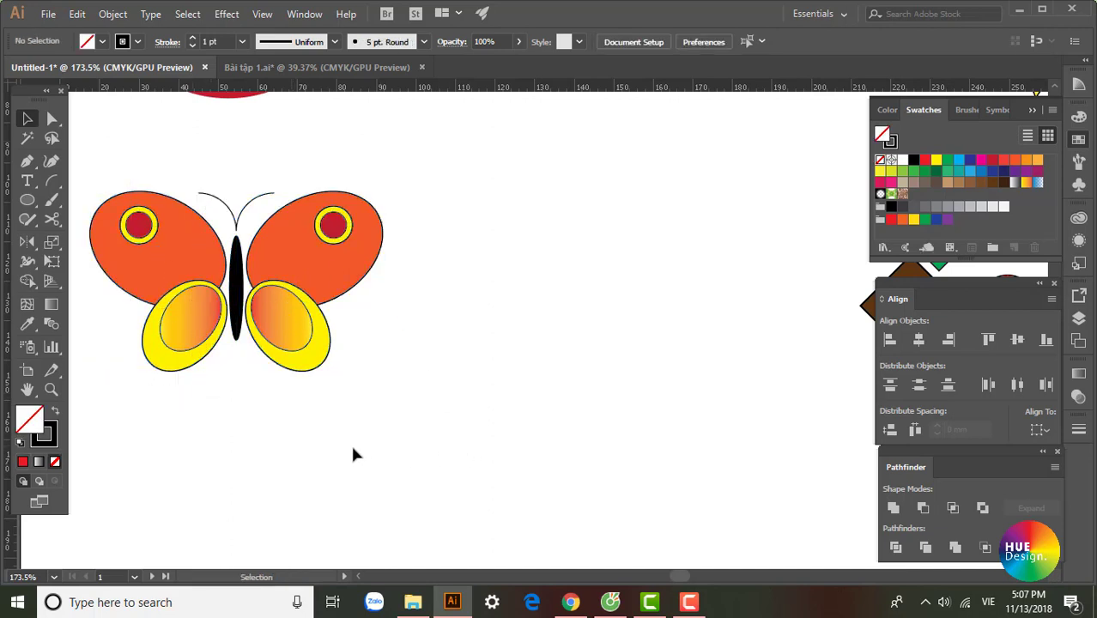
left_click_drag(437, 460, 270, 126)
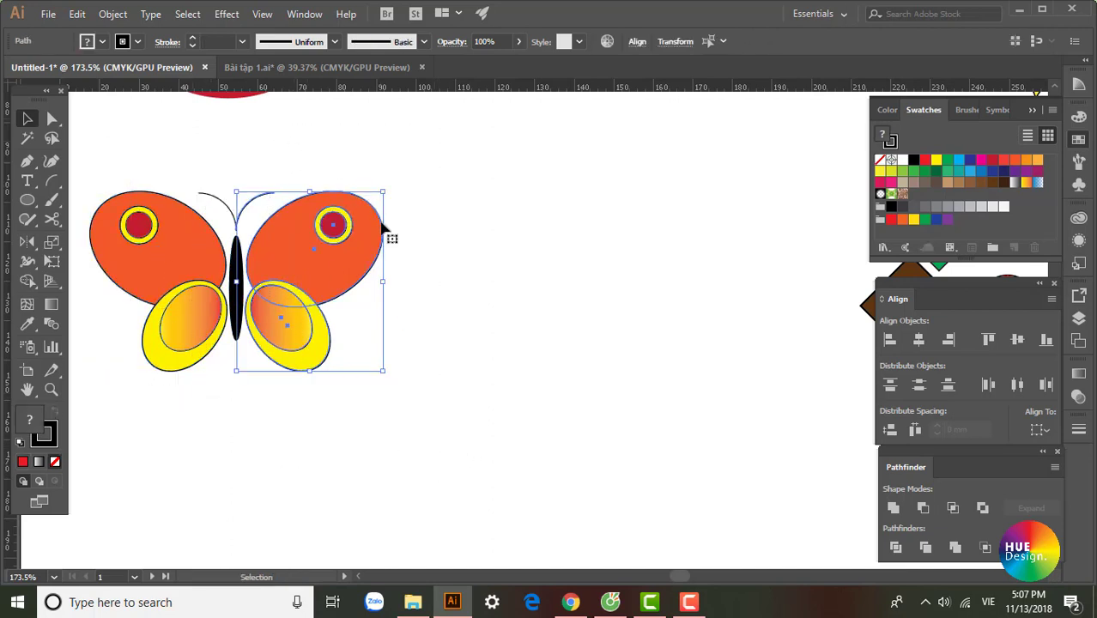
Step: Zoom in on the butterfly and select its left wings, body and antenna
left_click_drag(176, 206, 345, 311)
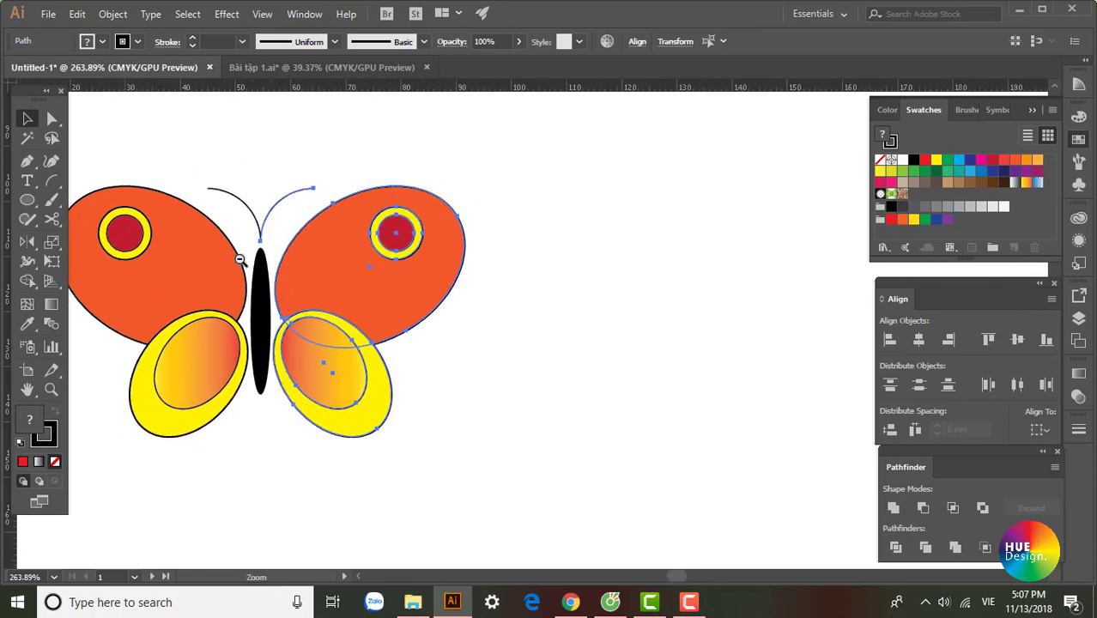
left_click(30, 118)
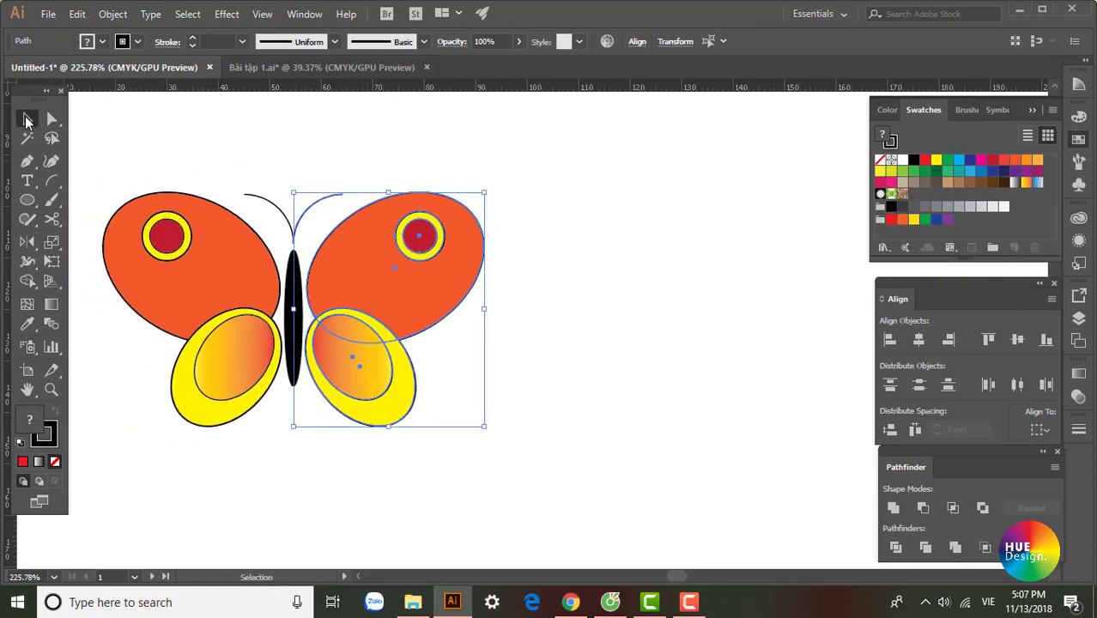
left_click(167, 141)
left_click_drag(510, 363, 474, 341)
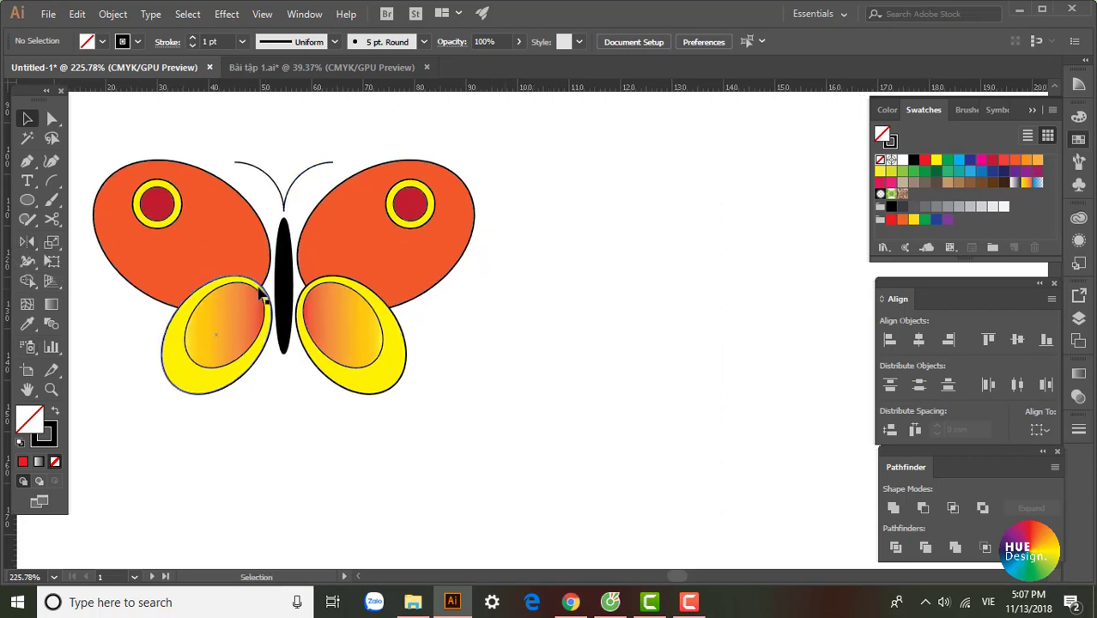
left_click_drag(515, 339, 523, 289)
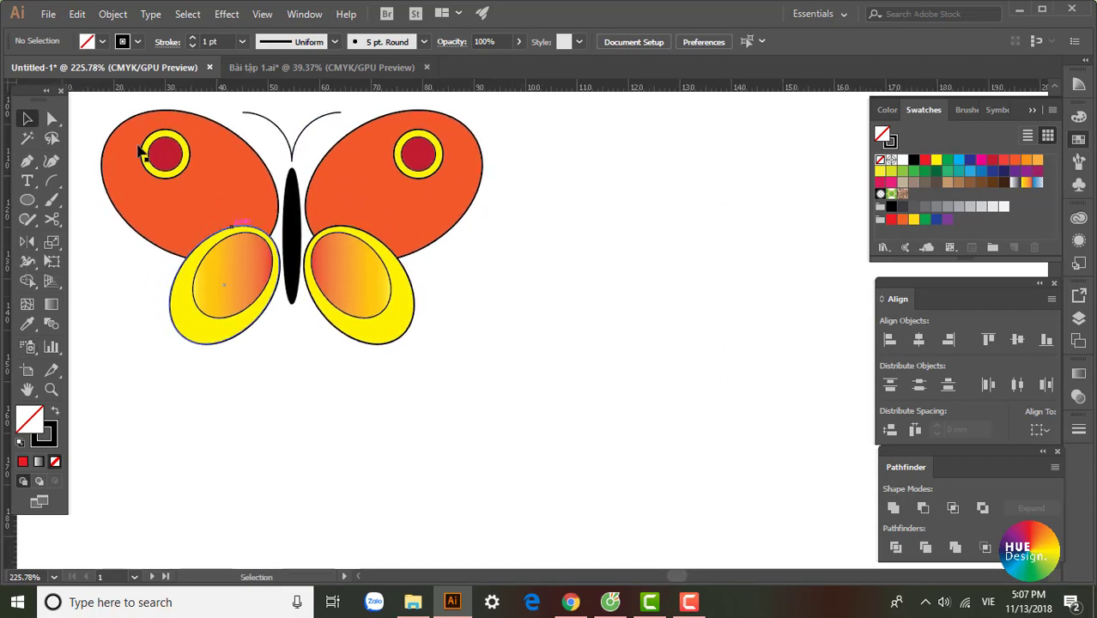
mouse_move(118, 109)
left_mouse_down()
mouse_move(296, 357)
mouse_move(293, 346)
left_mouse_up()
left_click_drag(512, 418, 505, 190)
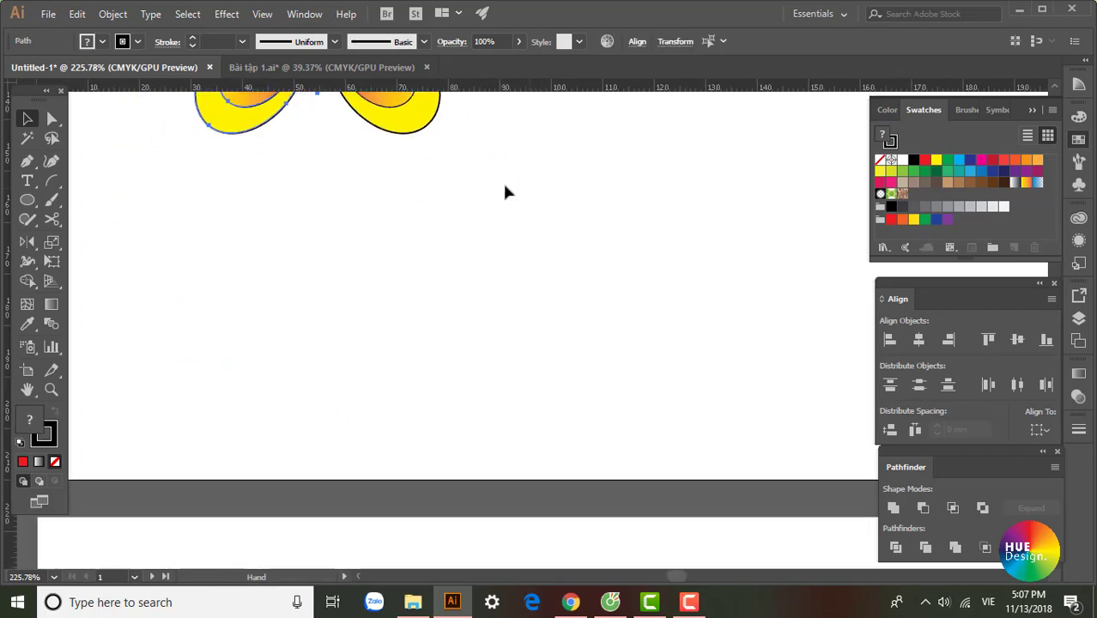
Step: Duplicate the left half below the complete butterfly and zoom out to show both
left_click_drag(347, 190, 348, 336)
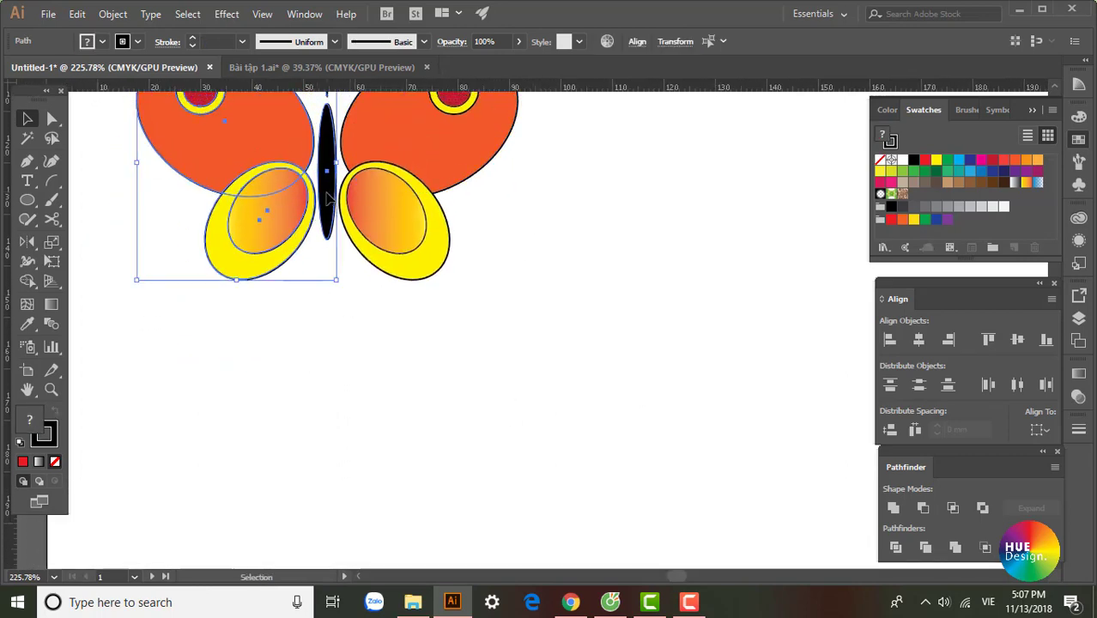
left_click_drag(326, 197, 328, 484)
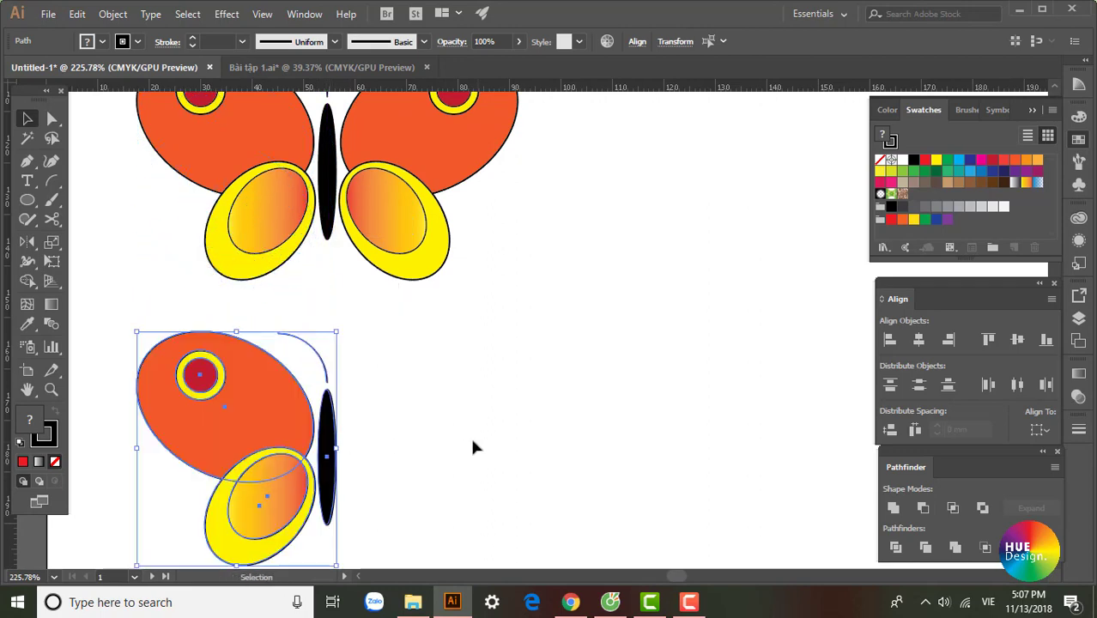
scroll(473, 446, "down", 3)
mouse_move(290, 321)
left_mouse_down()
mouse_move(290, 335)
mouse_move(380, 337)
left_mouse_up()
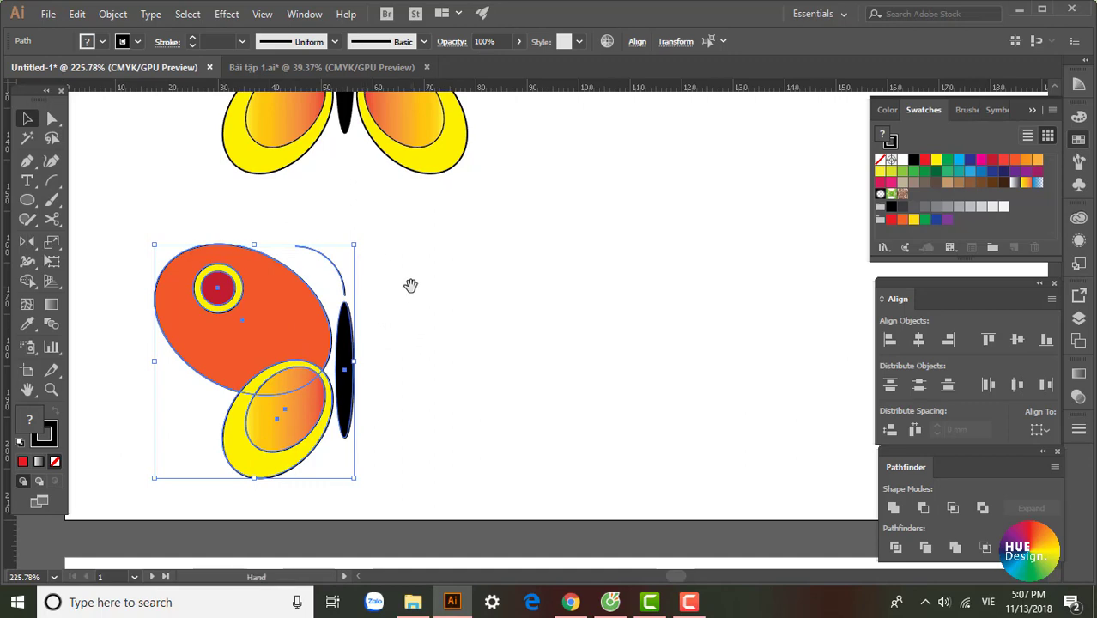
mouse_move(410, 285)
left_mouse_down()
mouse_move(404, 360)
mouse_move(365, 341)
left_mouse_up()
left_click(374, 351, "ctrl+alt")
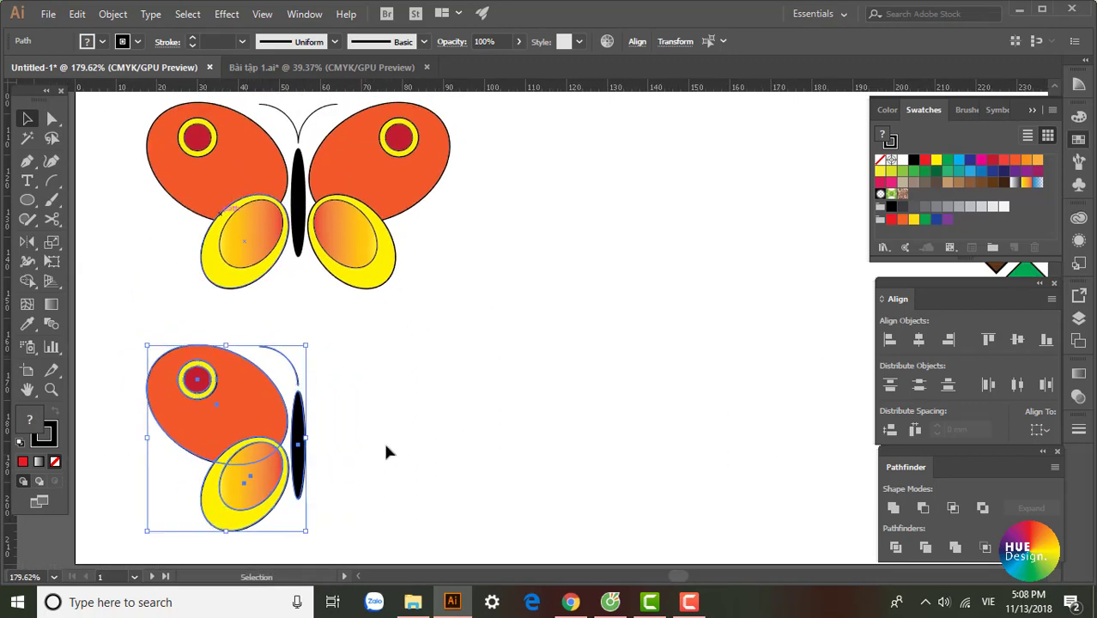
Step: Select the whole lower half-butterfly copy
left_click(339, 453)
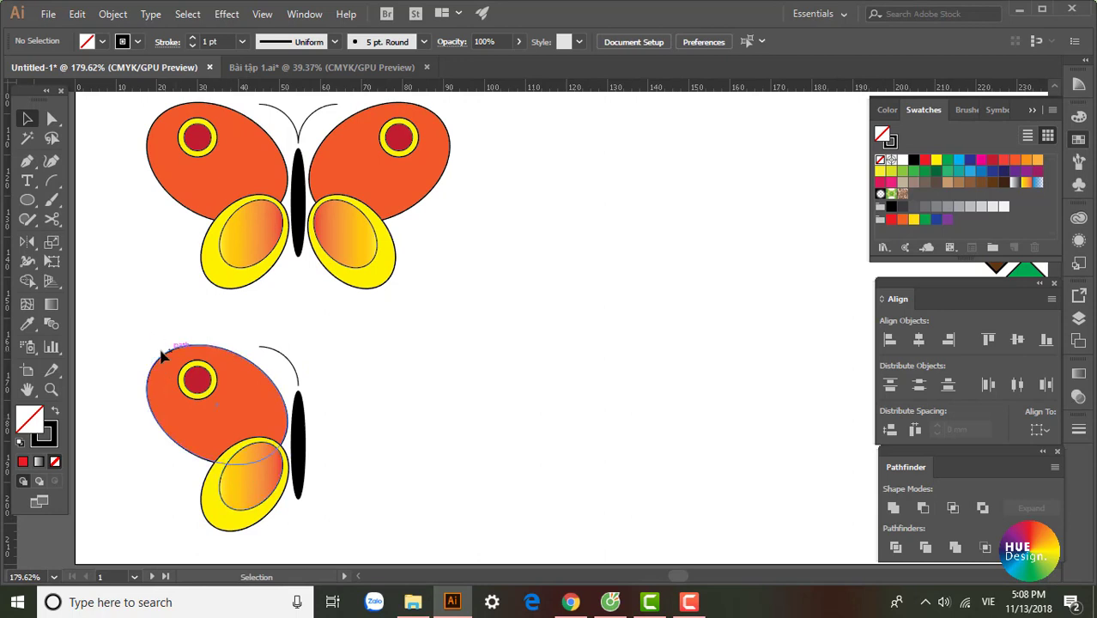
left_click_drag(148, 317, 260, 485)
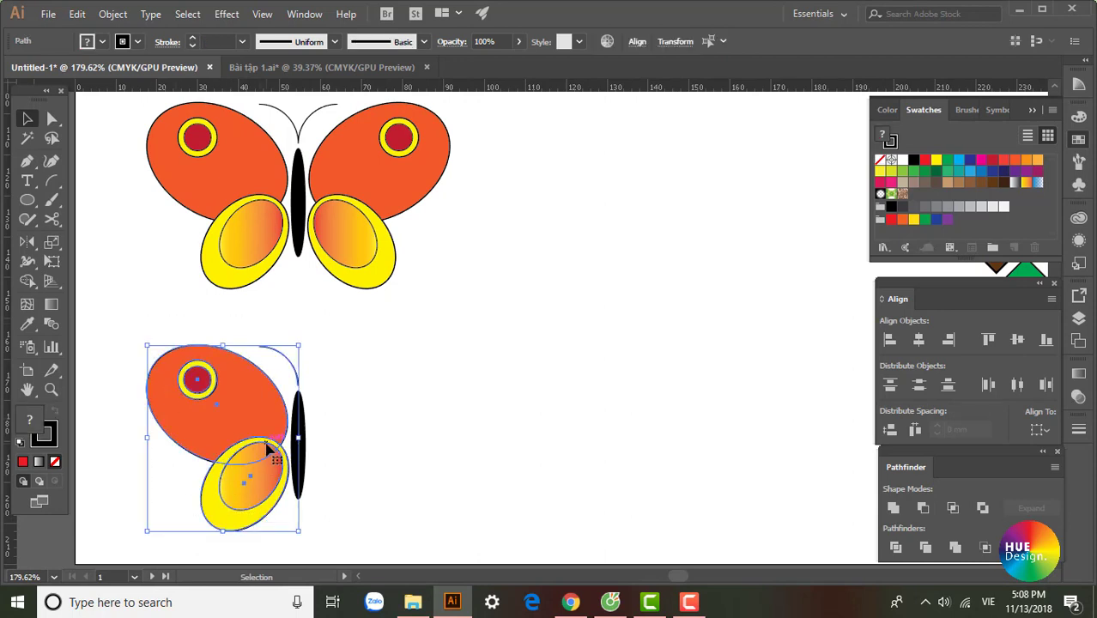
left_click(365, 398)
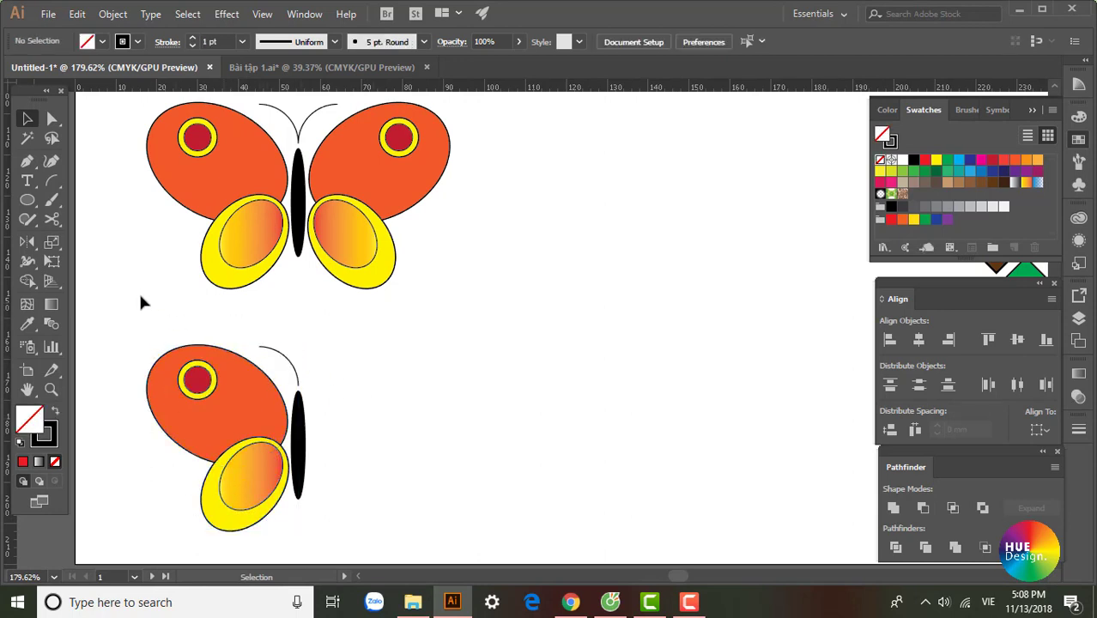
mouse_move(137, 291)
left_mouse_down()
mouse_move(265, 493)
mouse_move(104, 341)
mouse_move(273, 511)
left_mouse_up()
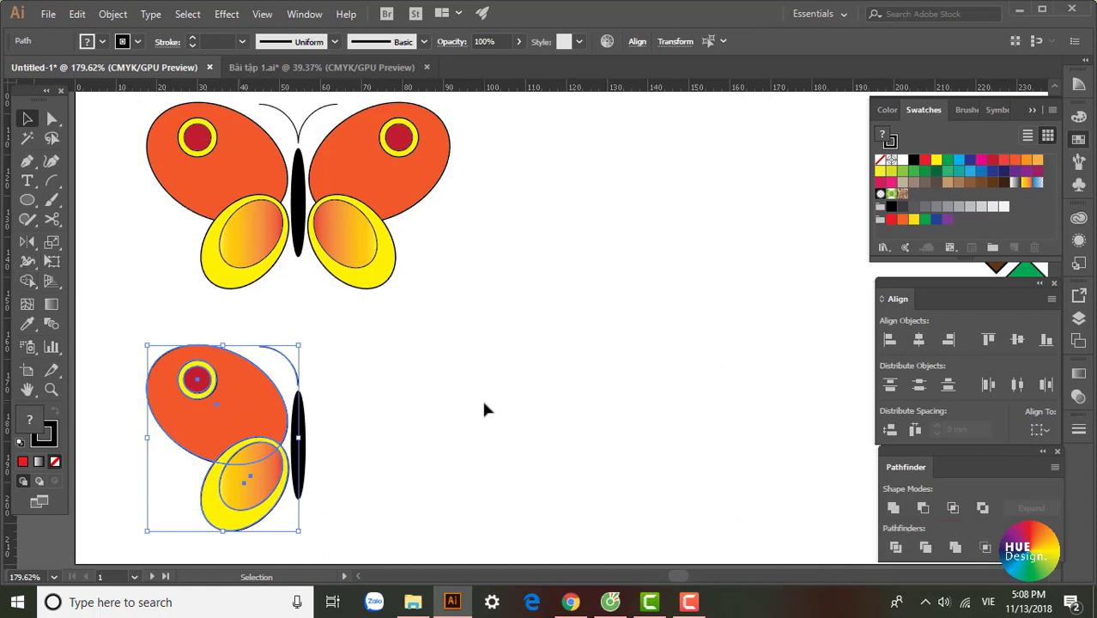
key("a")
key("v")
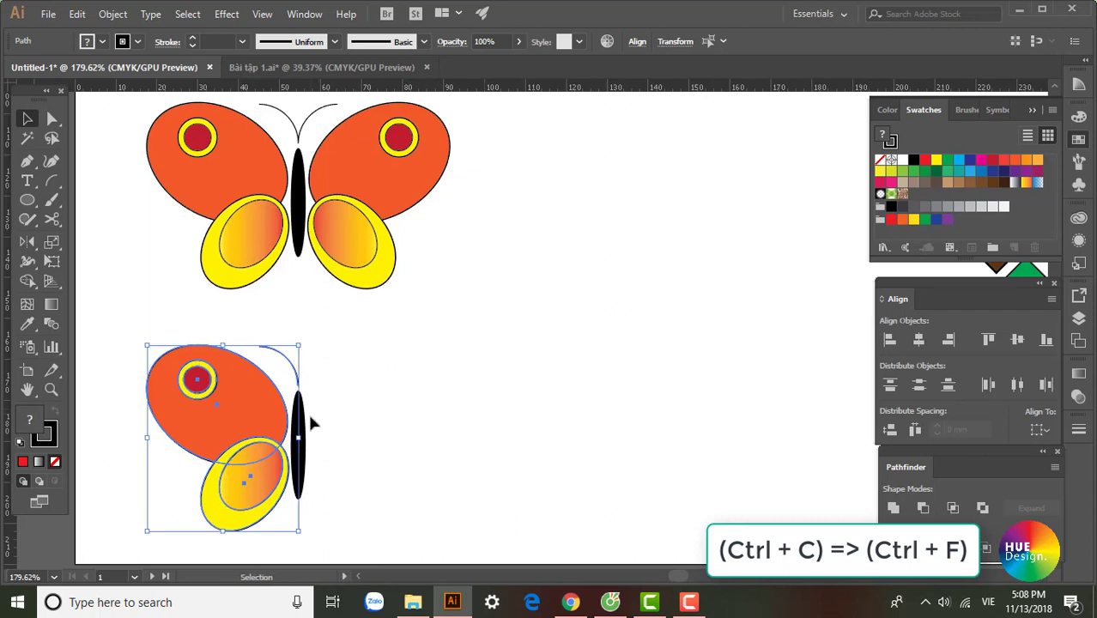
key("ctrl+c")
key("ctrl+f")
left_click_drag(248, 417, 361, 394)
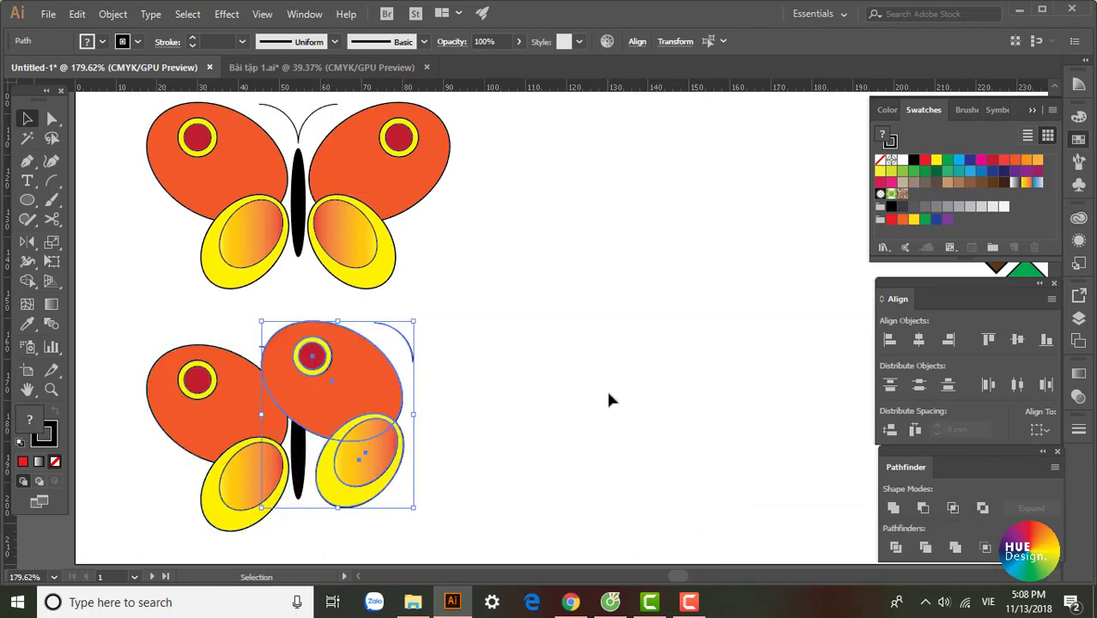
key("ctrl+z")
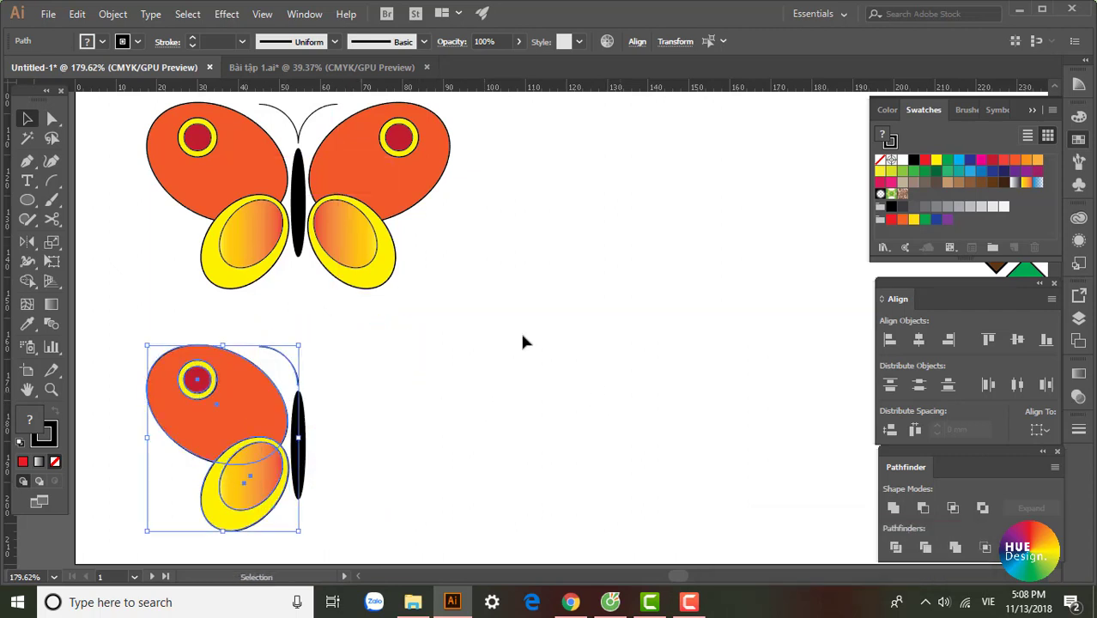
Step: Open the Reflect dialog for the lower half and compare Vertical and Horizontal axis previews
double_click(28, 244)
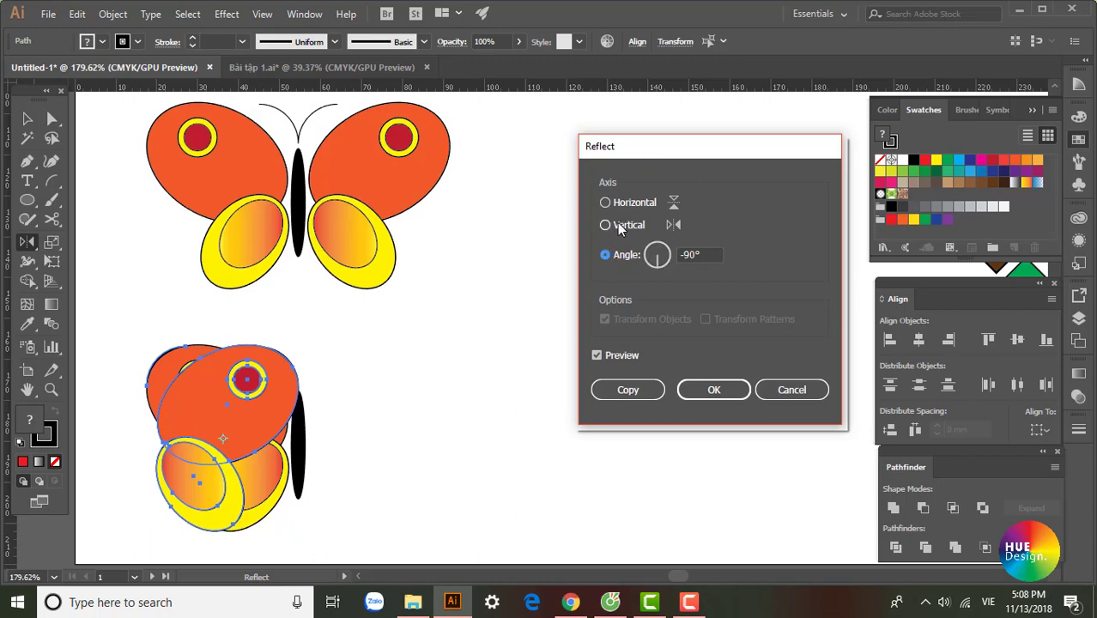
left_click(619, 224)
left_click(620, 202)
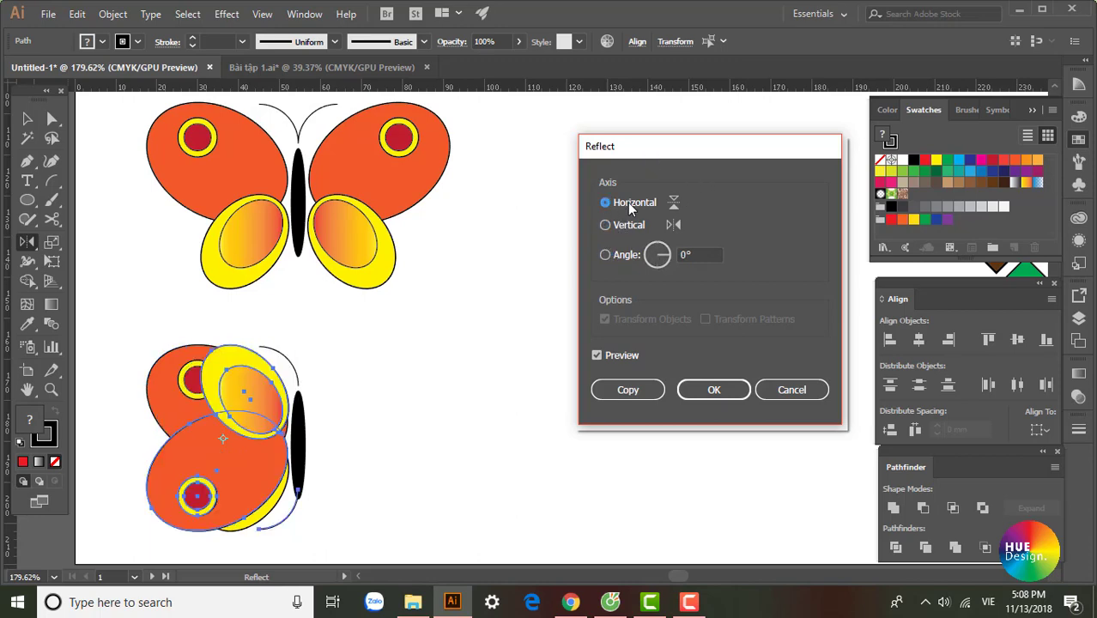
left_click(628, 225)
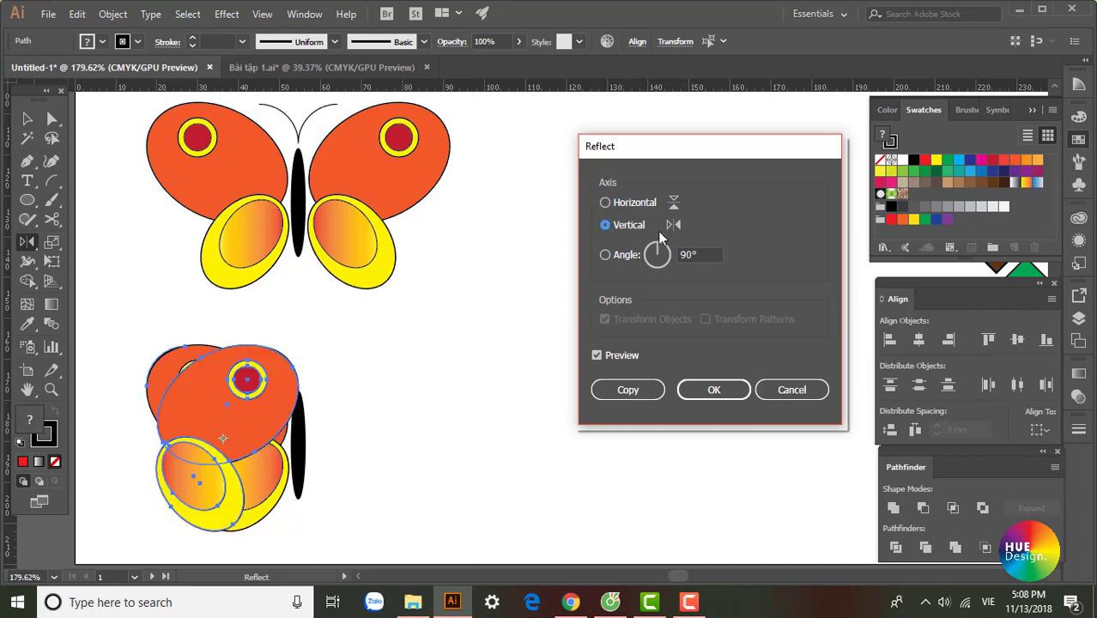
left_click(619, 359)
Step: Try a 45° reflect angle, then set 90° and confirm the mirror
left_click(669, 255)
type("4")
type("5")
key("Tab")
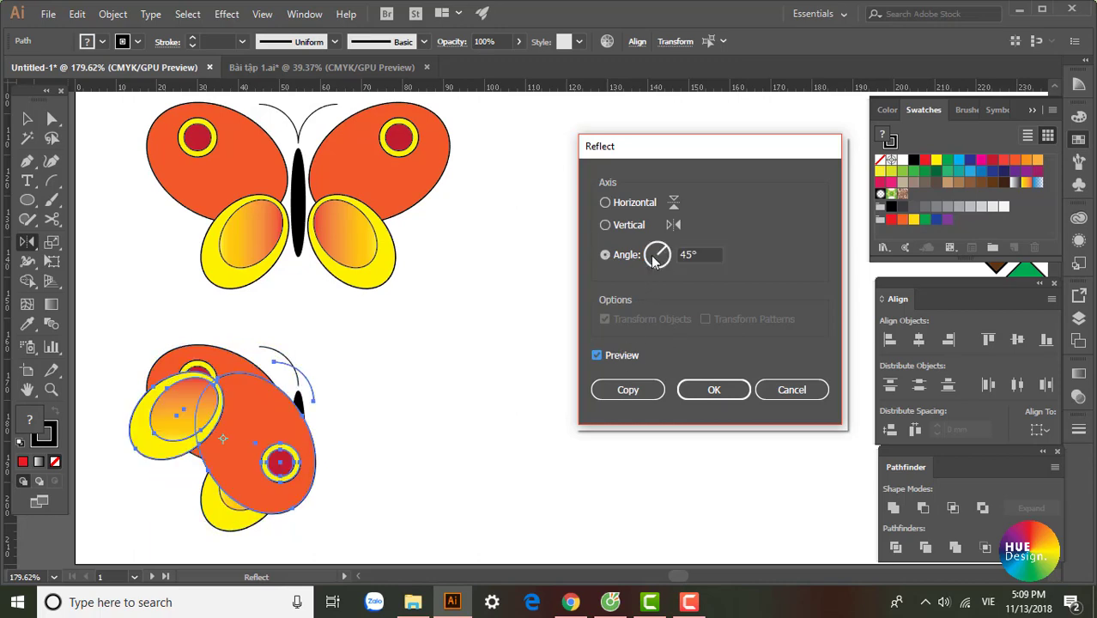
left_click(692, 254)
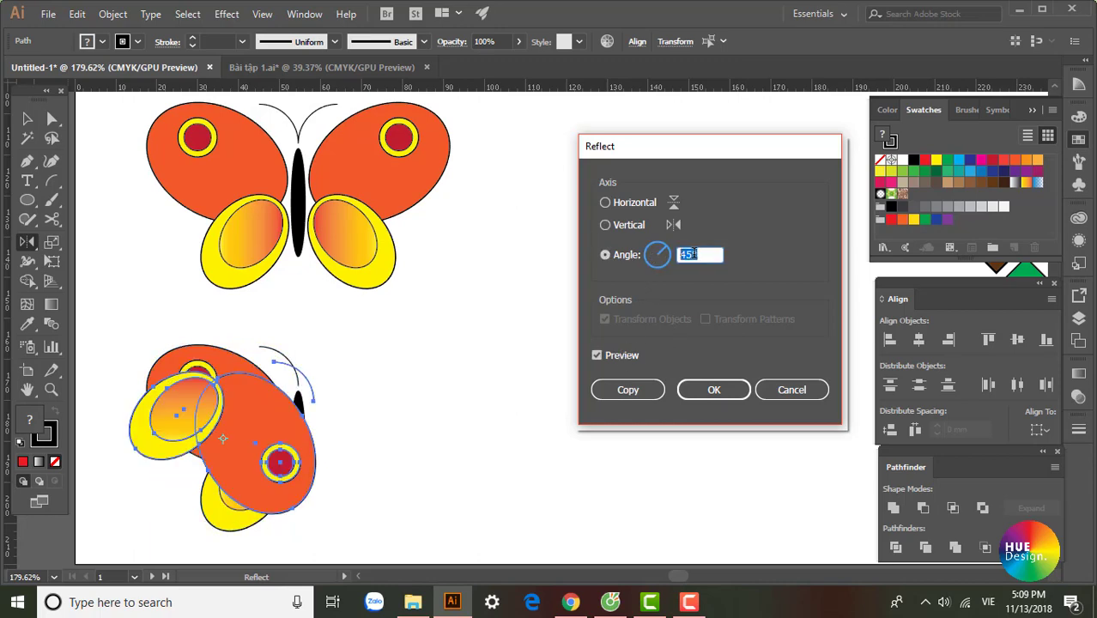
type("90")
left_click(634, 353)
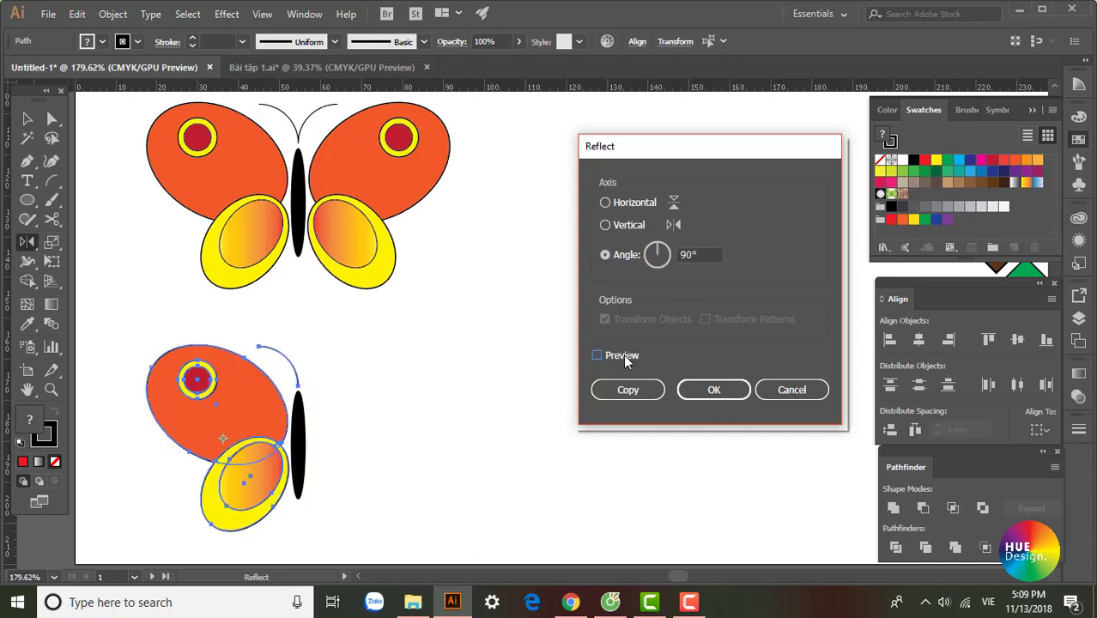
left_click(712, 391)
Step: Place a mirrored copy to the right as a wing, then delete it
key("v")
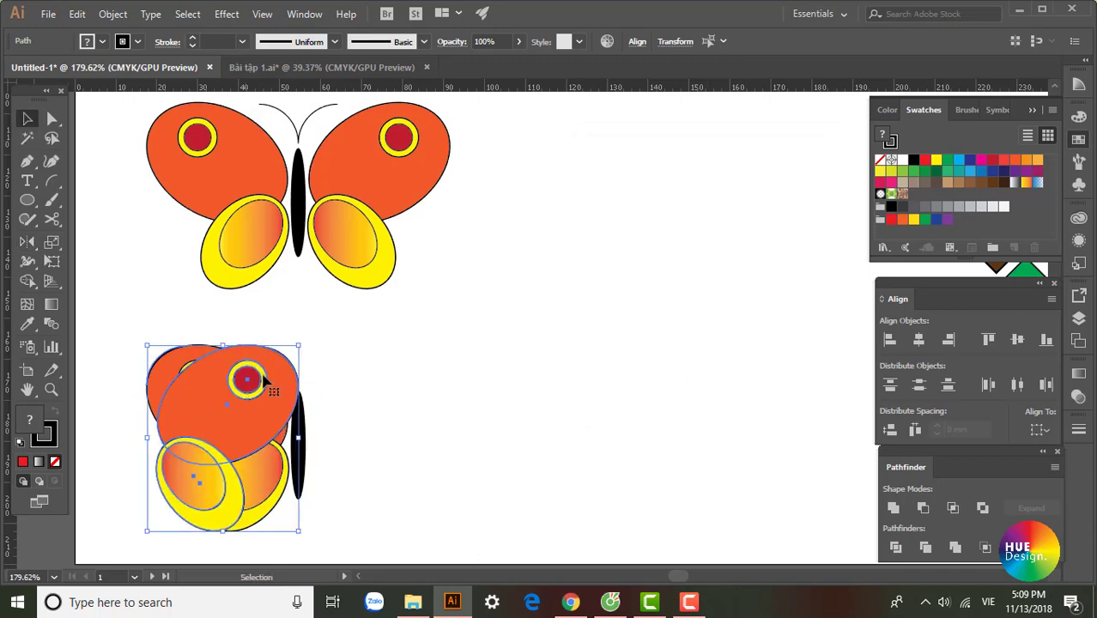
left_click_drag(232, 420, 383, 418)
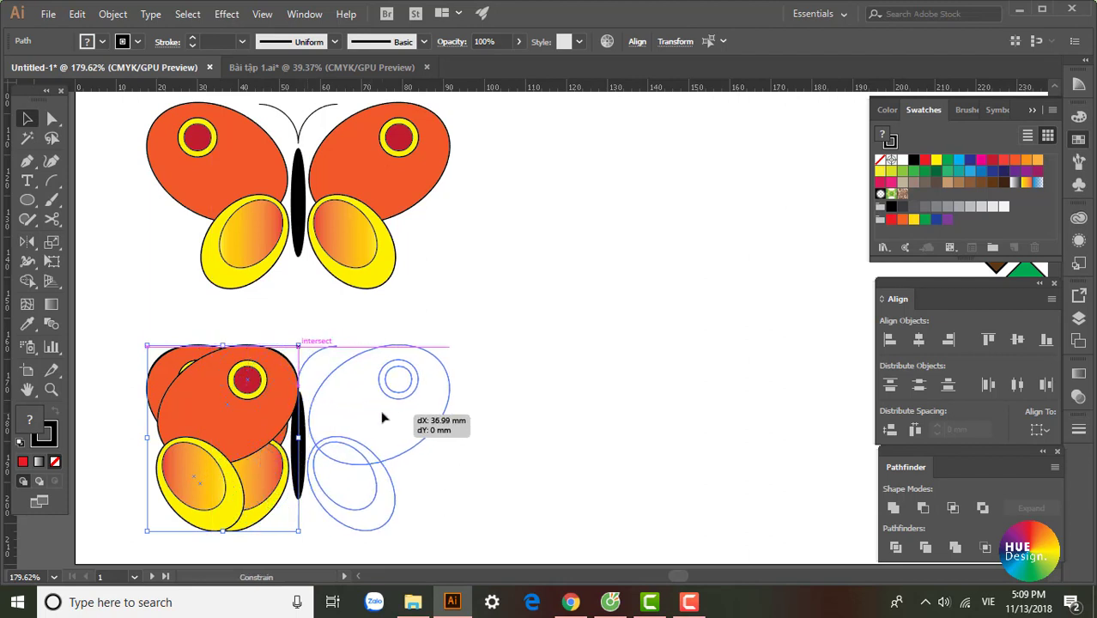
left_click_drag(383, 418, 384, 417)
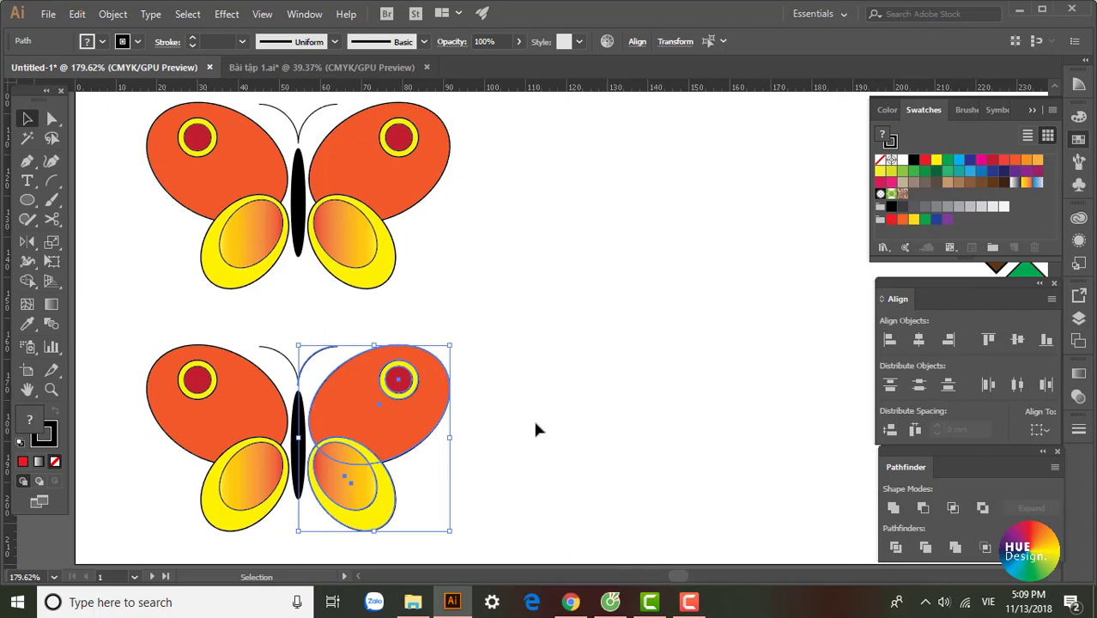
key("Delete")
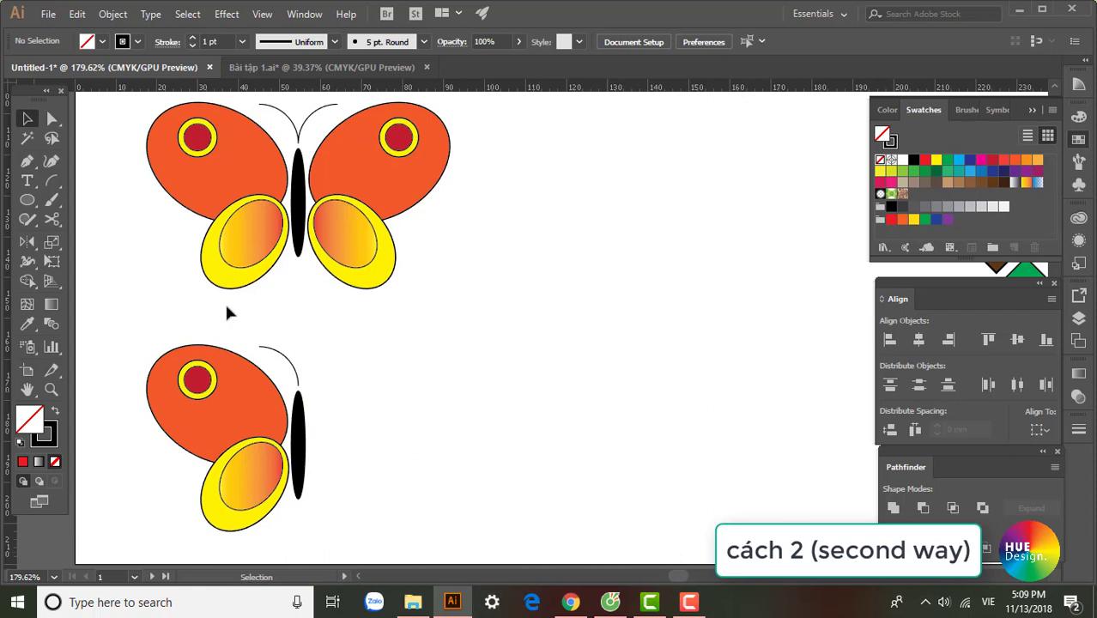
left_click_drag(162, 315, 268, 507)
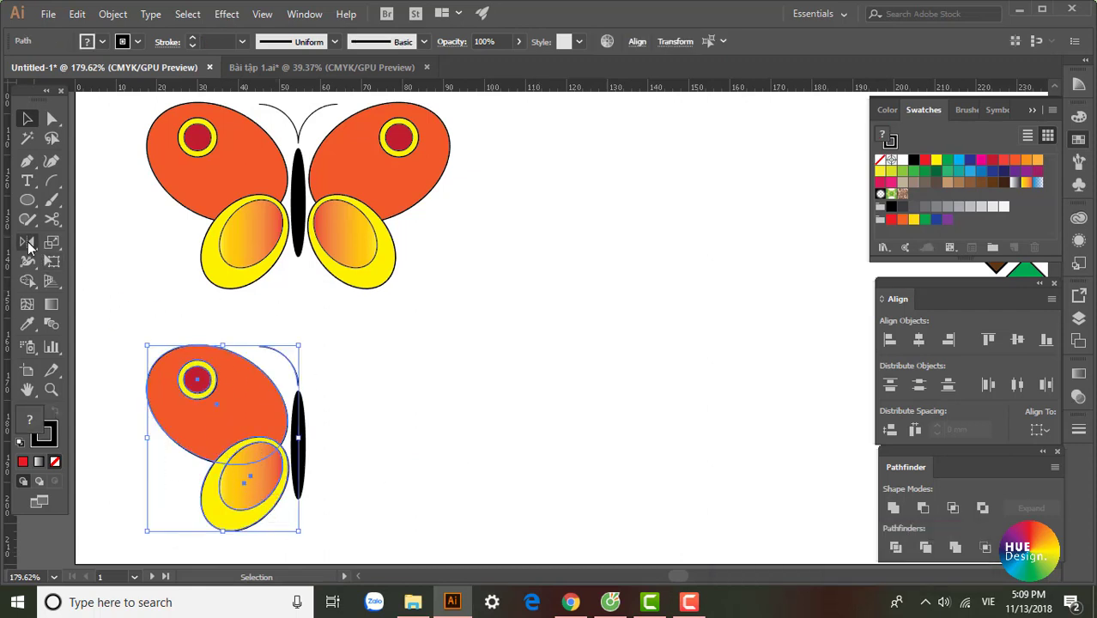
double_click(28, 245)
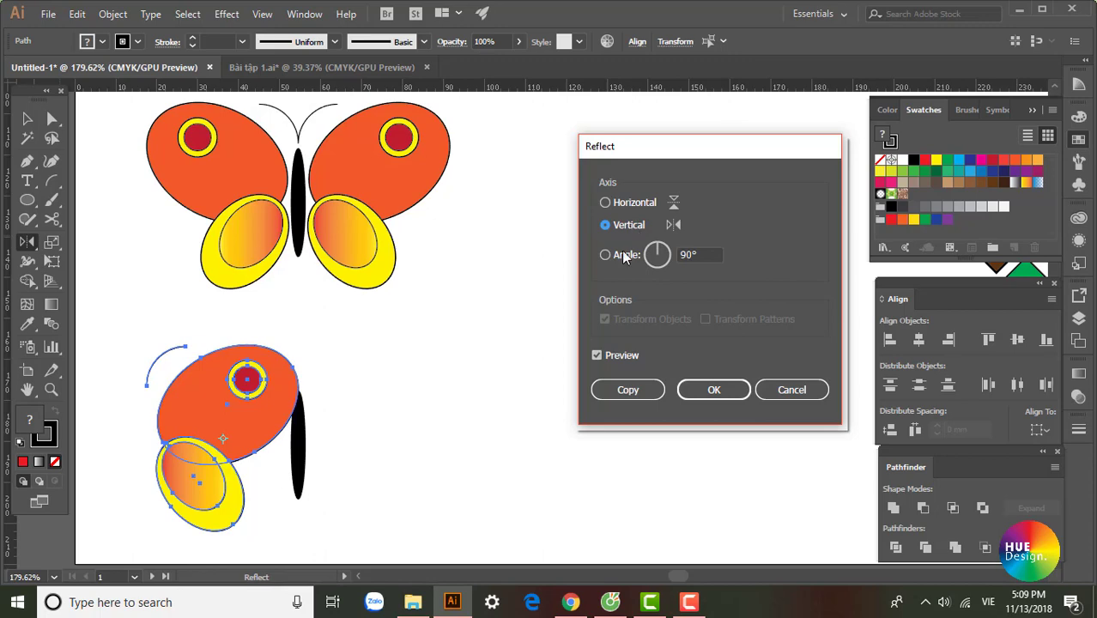
left_click(629, 391)
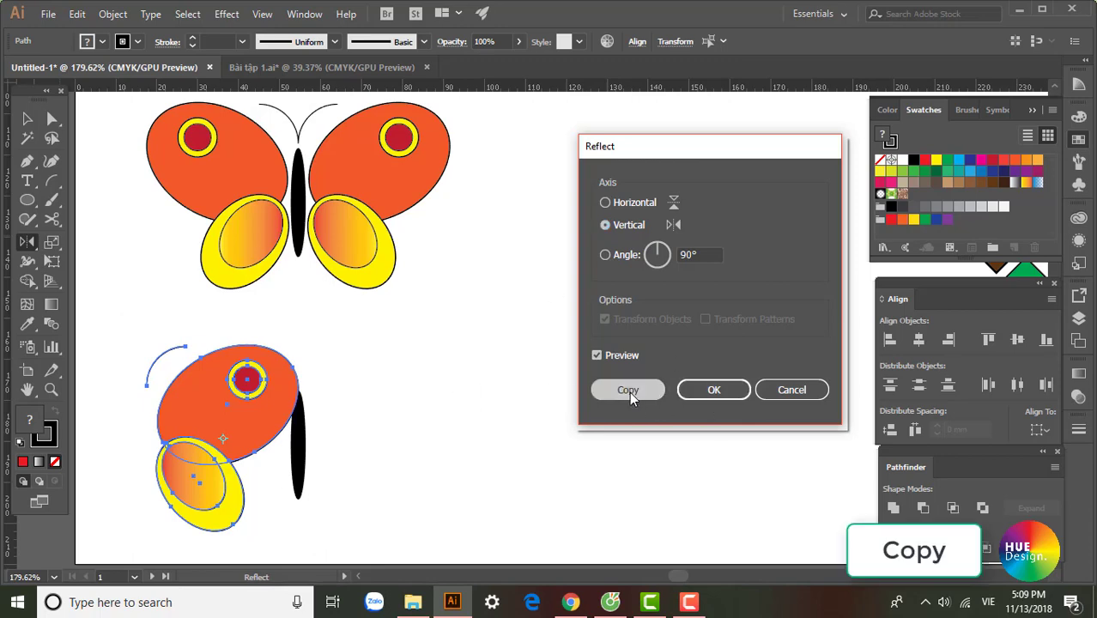
left_click(27, 118)
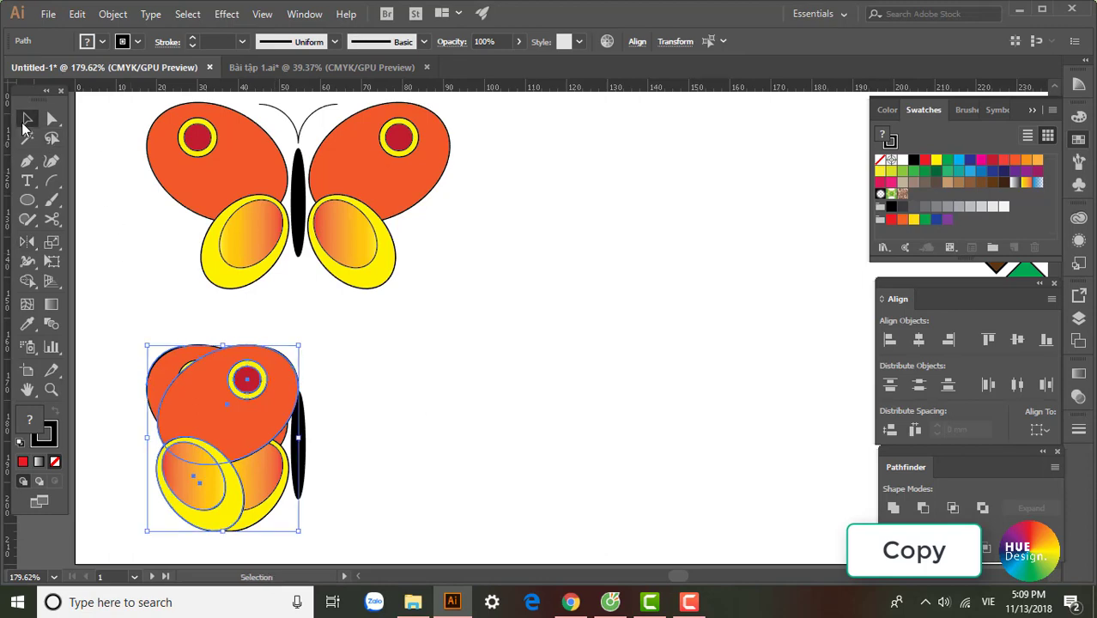
left_click_drag(206, 415, 353, 412)
key("Delete")
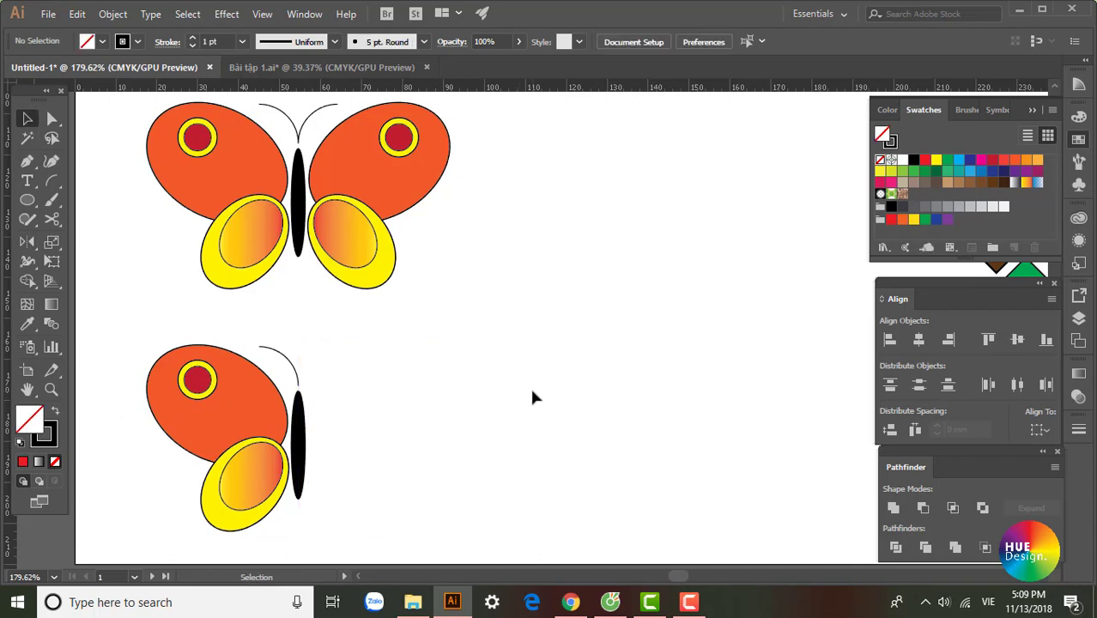
left_click_drag(183, 326, 268, 510)
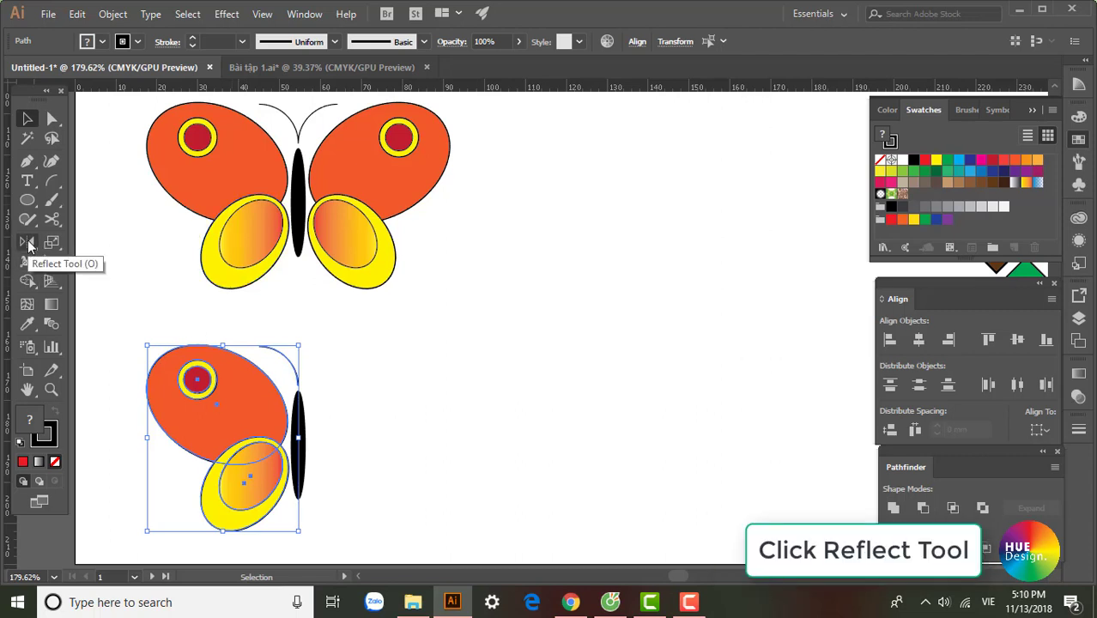
left_click(28, 243)
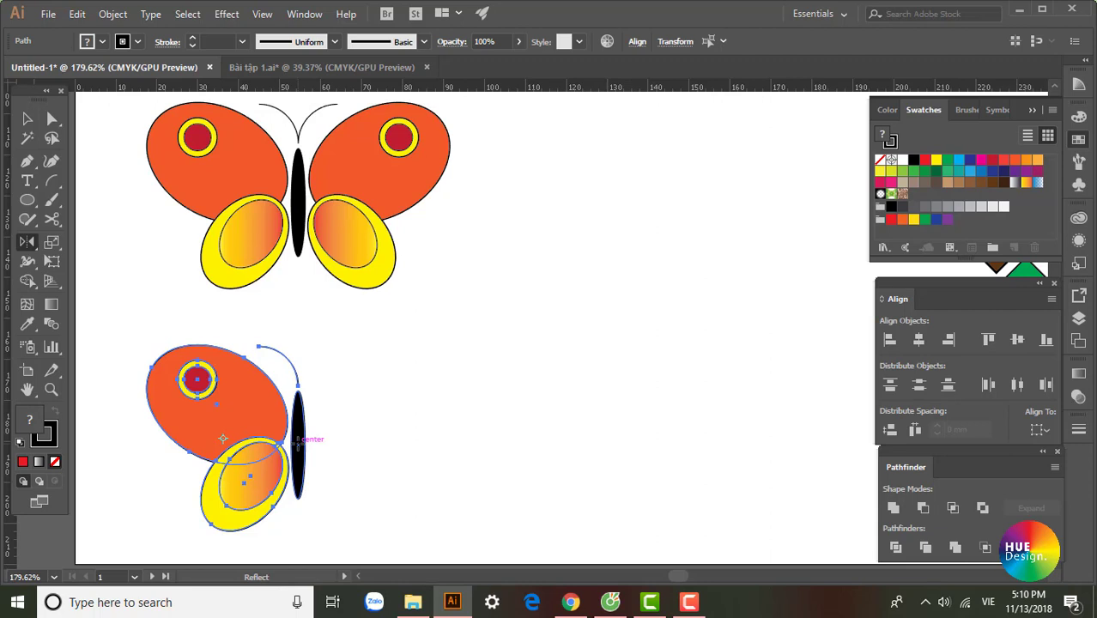
left_click(298, 442)
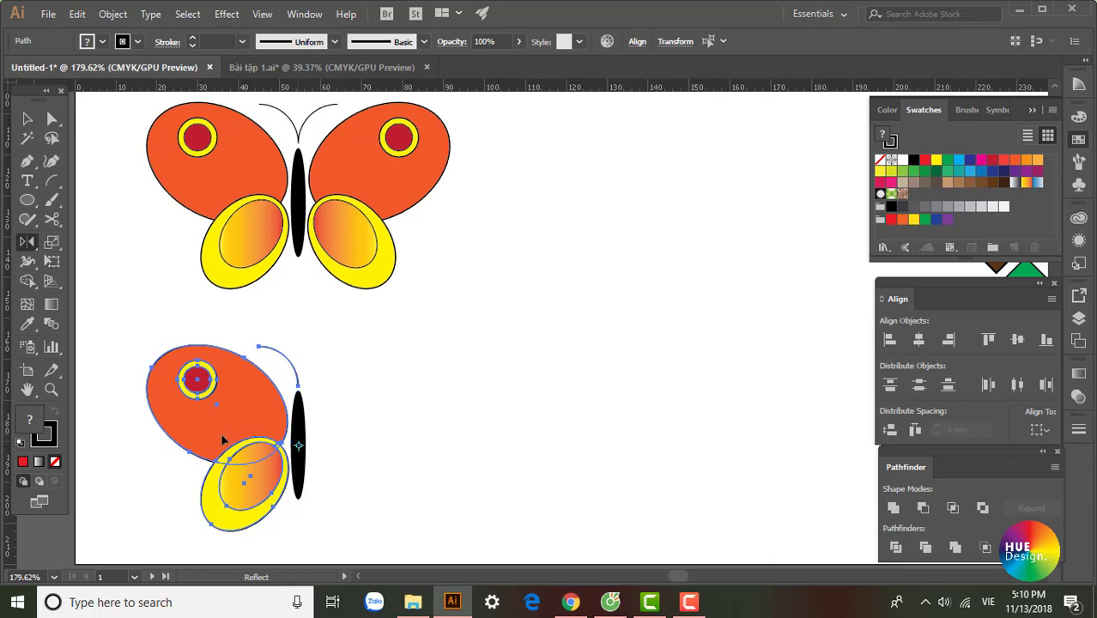
left_click_drag(224, 440, 393, 442)
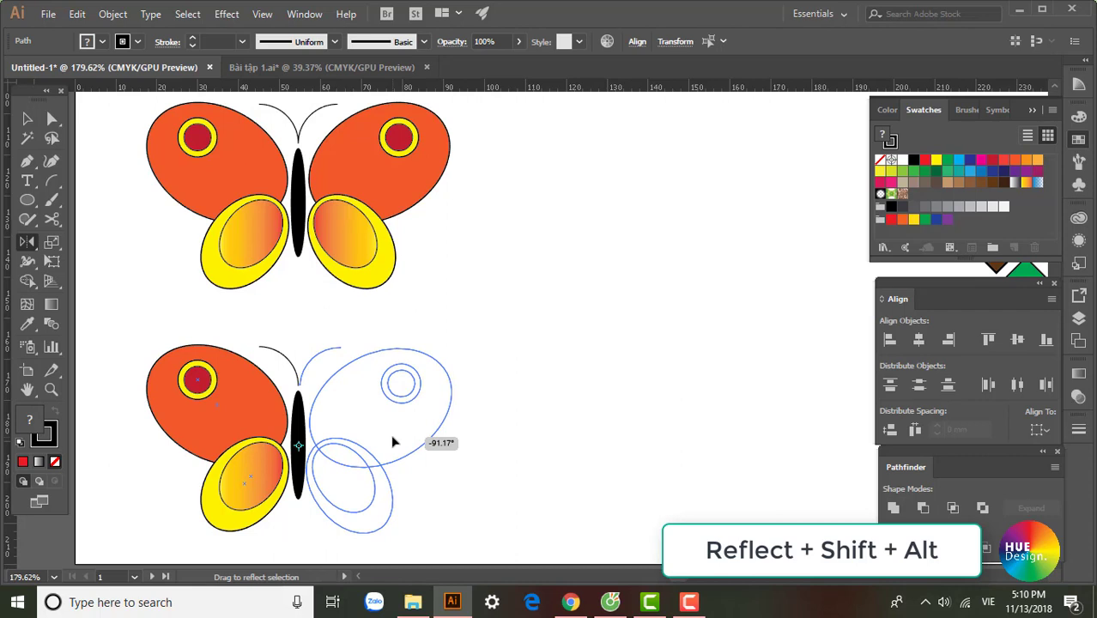
left_click_drag(393, 442, 392, 435)
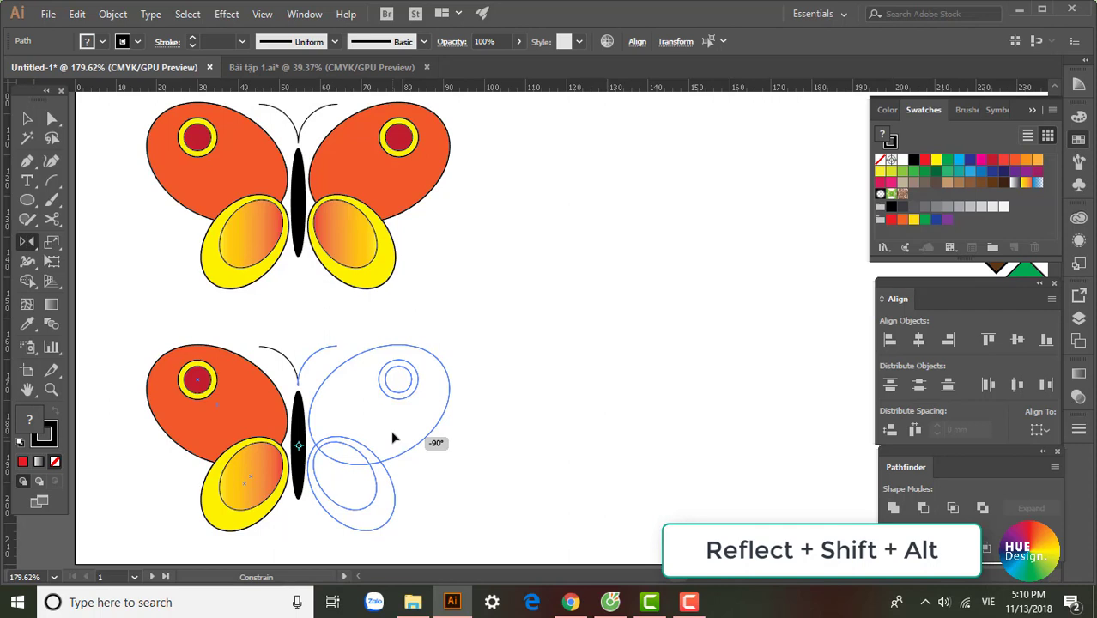
key("alt")
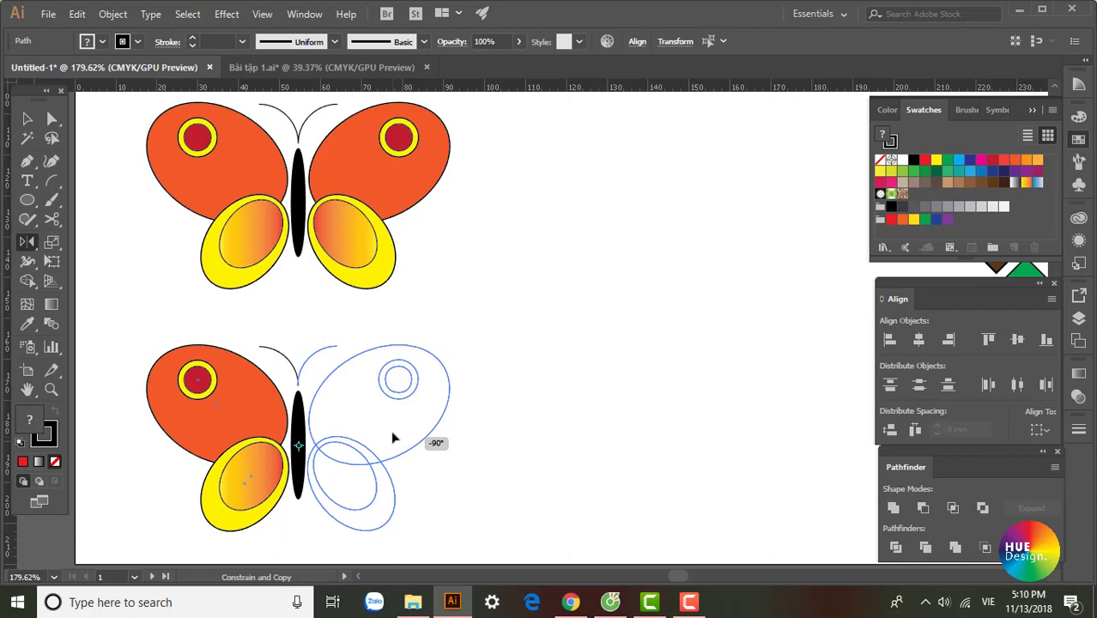
left_click_drag(393, 438, 391, 435)
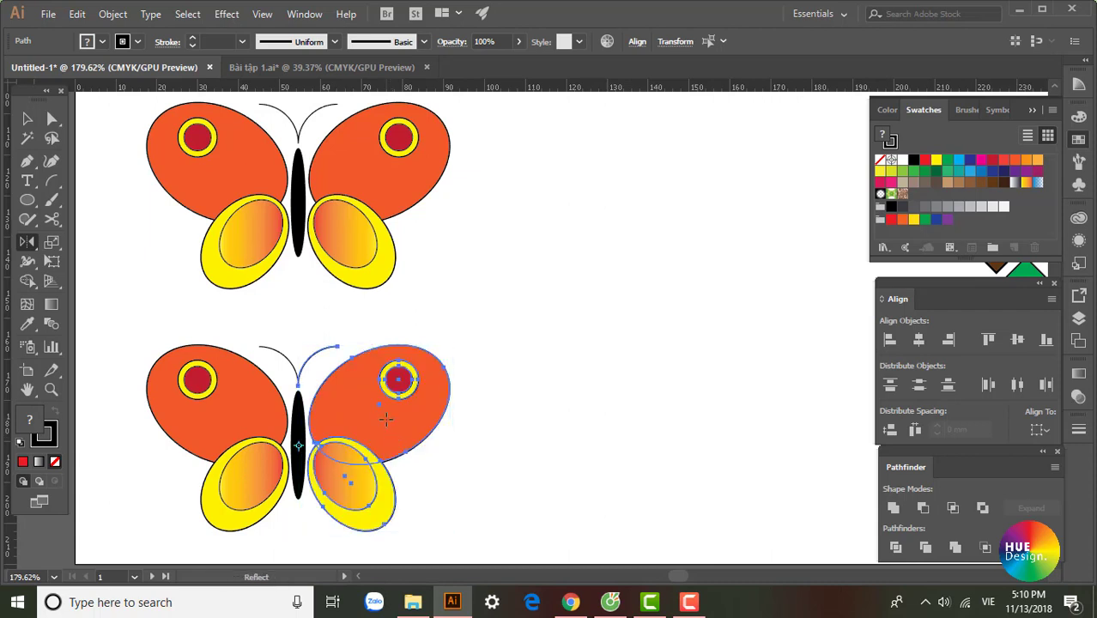
key("v")
key("Delete")
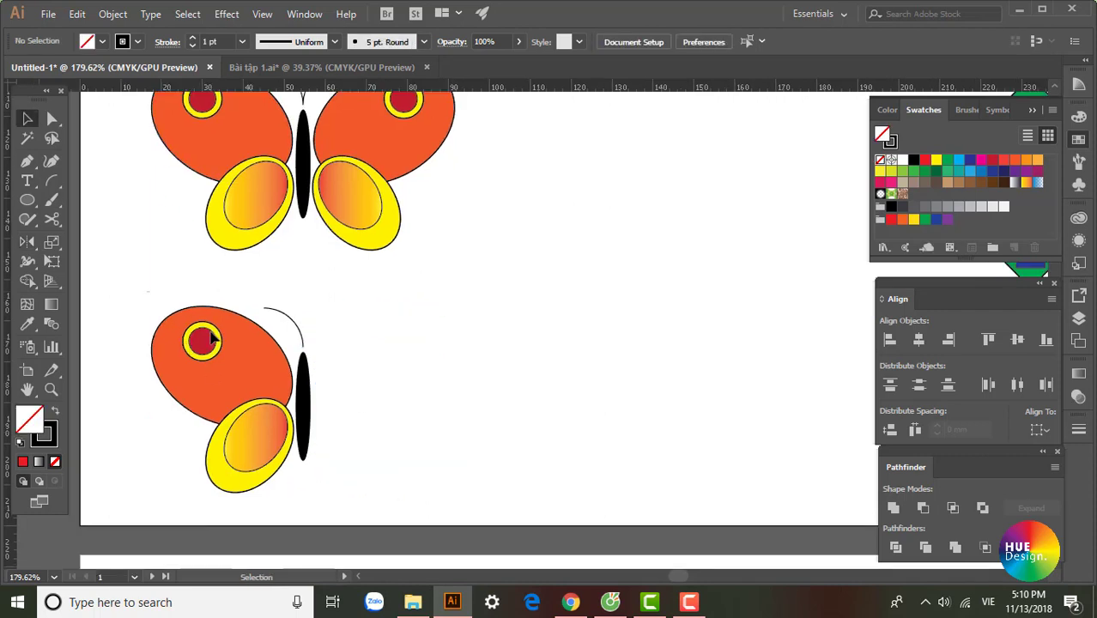
Step: Reflect a copy of the left wing group around the body centre to form the right side
left_click(277, 455)
key("o")
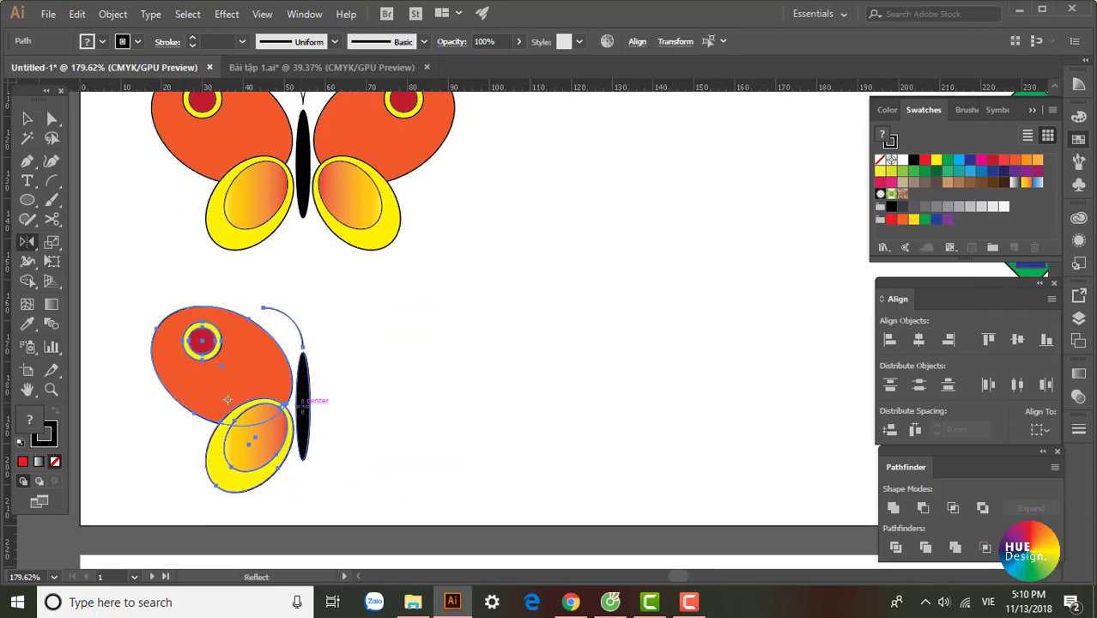
left_click(303, 406)
left_click_drag(344, 403, 392, 399)
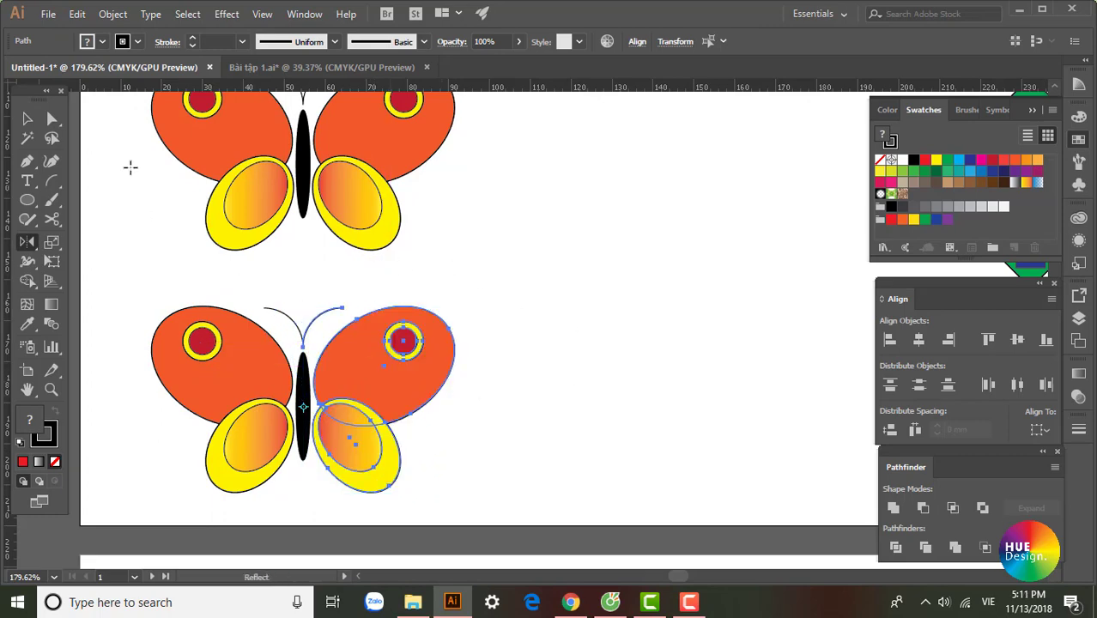
left_click(27, 118)
Step: Select the whole completed lower butterfly
scroll(515, 386, "left", 2)
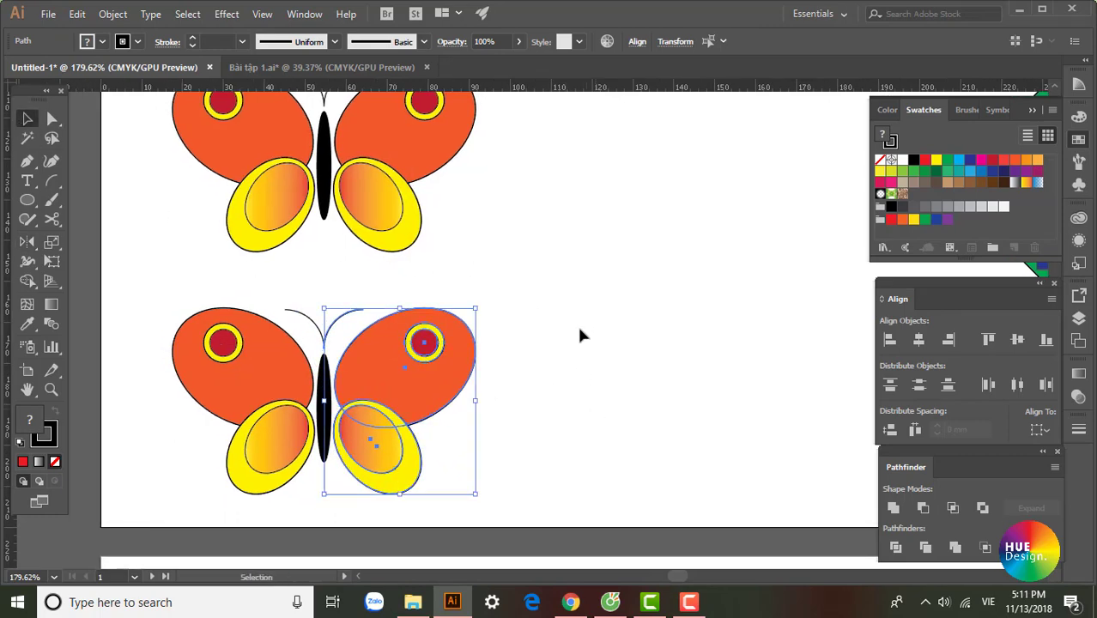
scroll(515, 412, "right", 3)
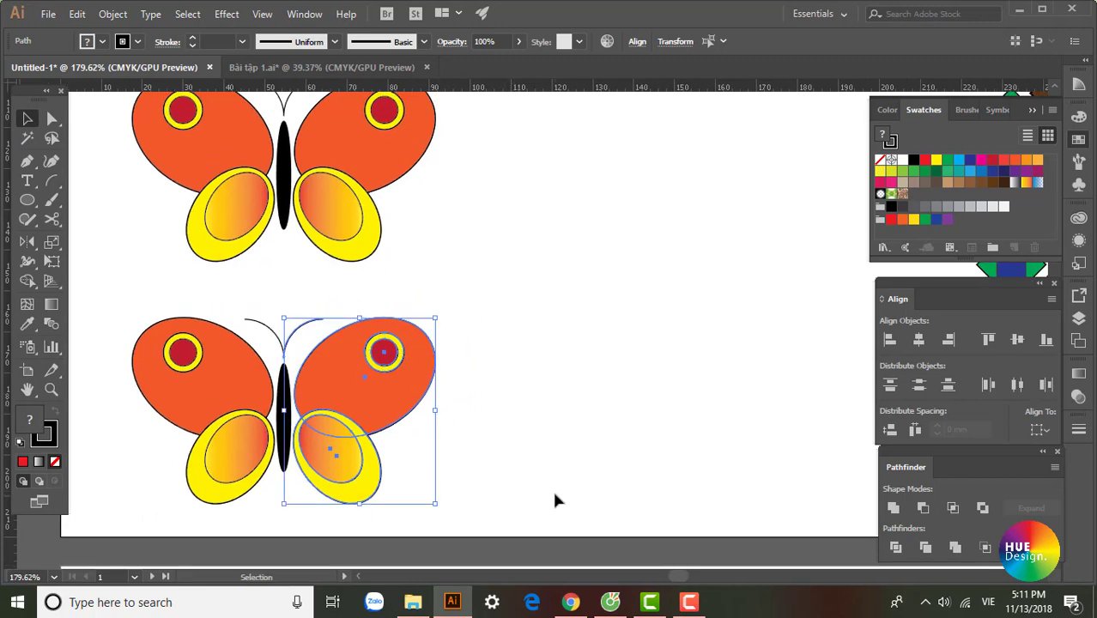
left_click(436, 487)
left_click_drag(484, 512, 129, 316)
scroll(397, 385, "up", 3)
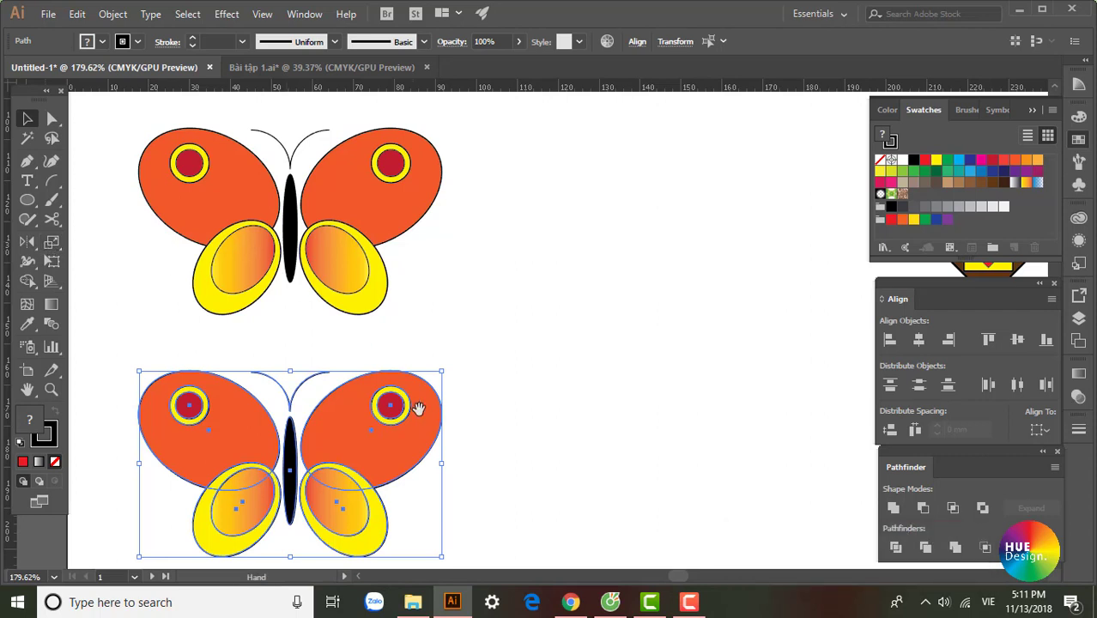
Step: Pan to the lower butterfly and open the Scale dialog previewing 200% Uniform
left_click_drag(419, 409, 416, 370)
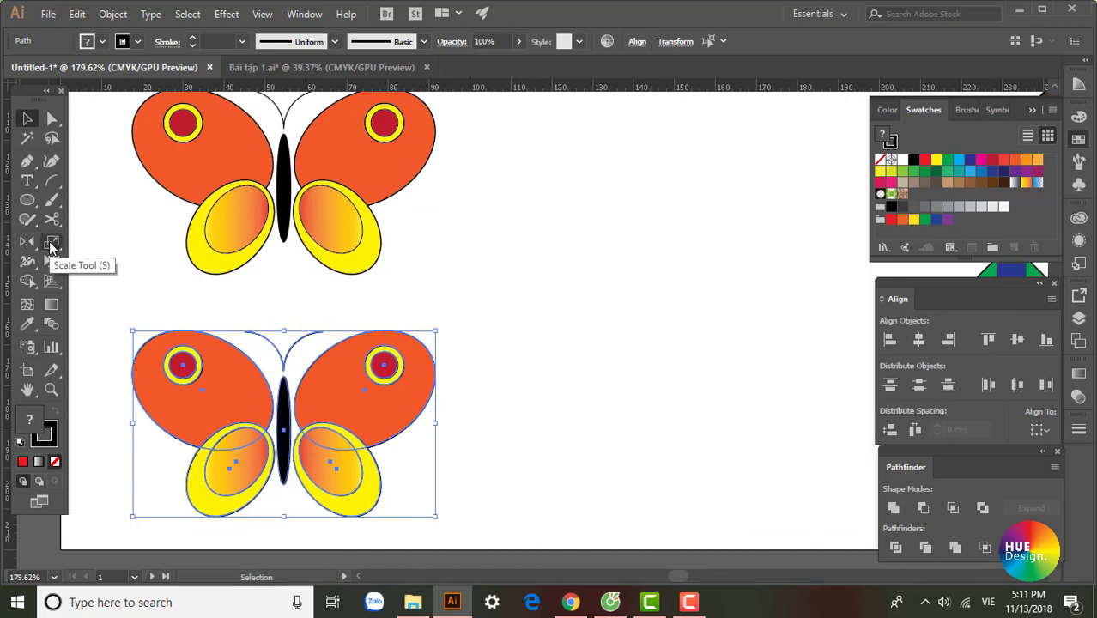
double_click(51, 244)
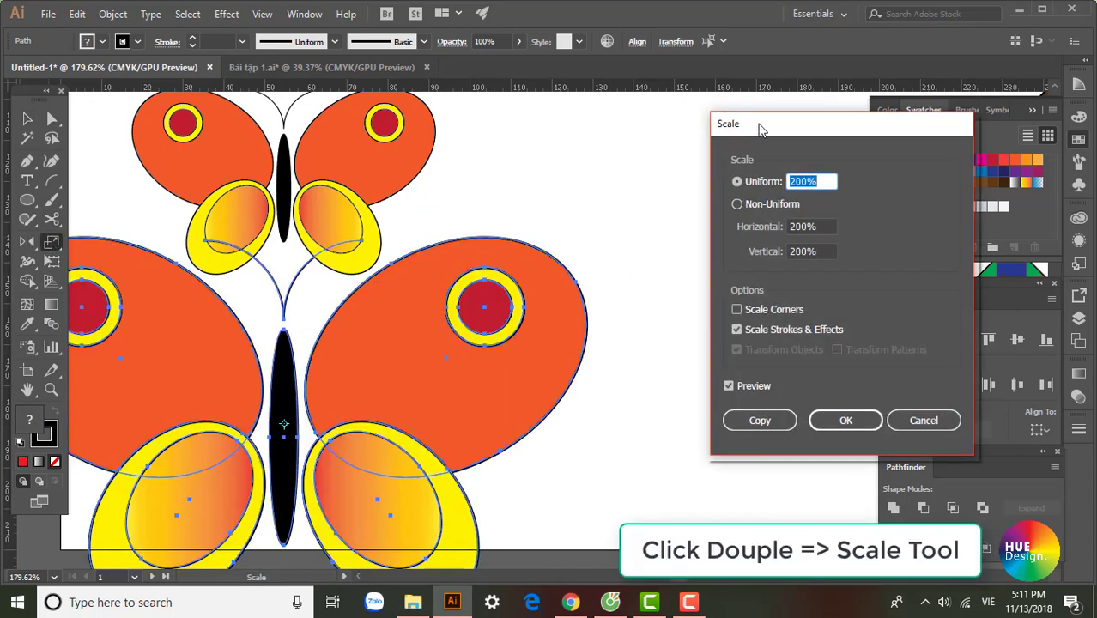
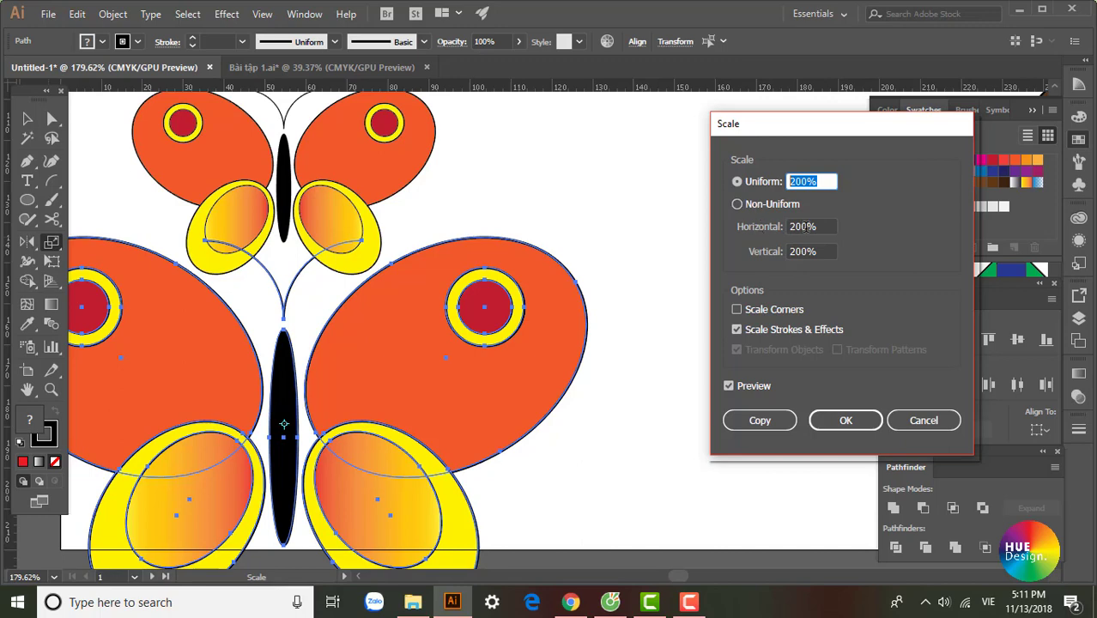
Step: Try Non-Uniform scaling and toggle Scale Corners and Scale Strokes & Effects off and back on
left_click(755, 206)
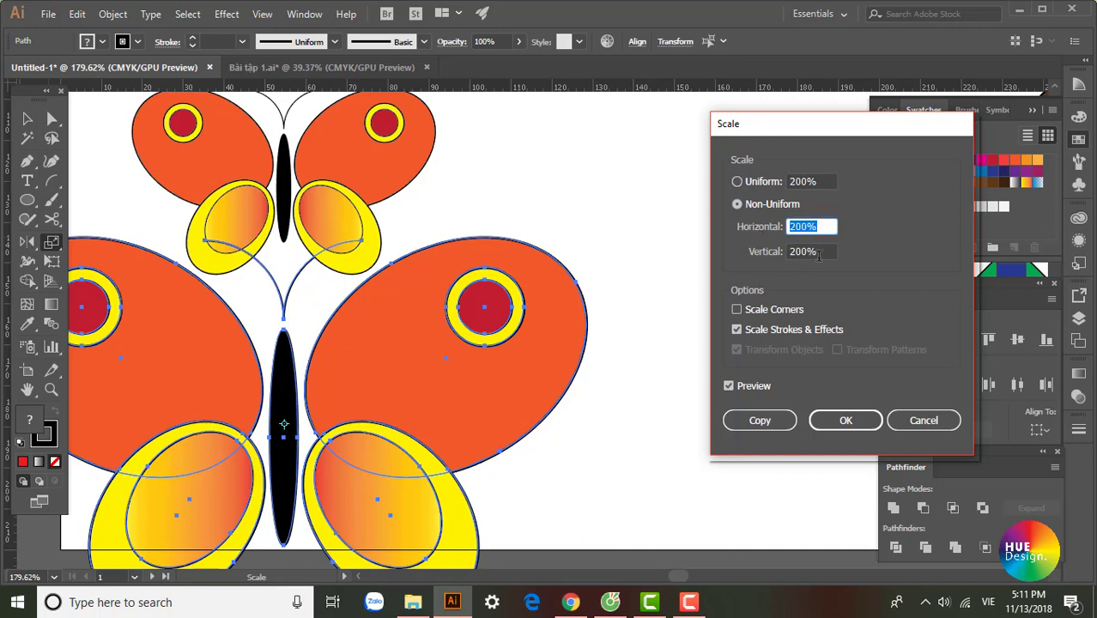
key("Tab")
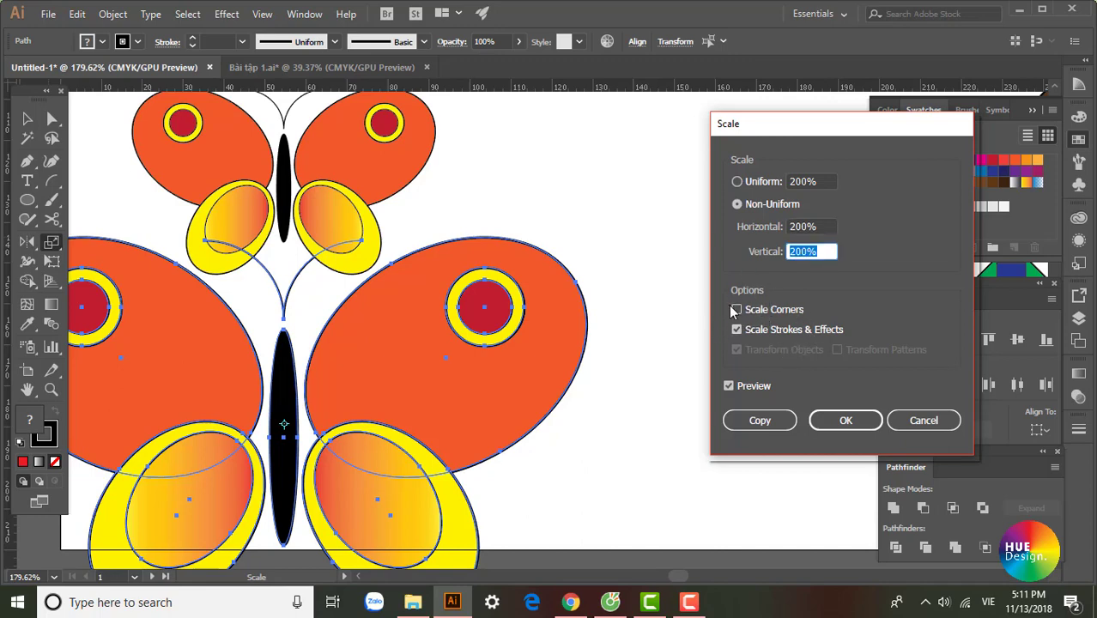
left_click(755, 309)
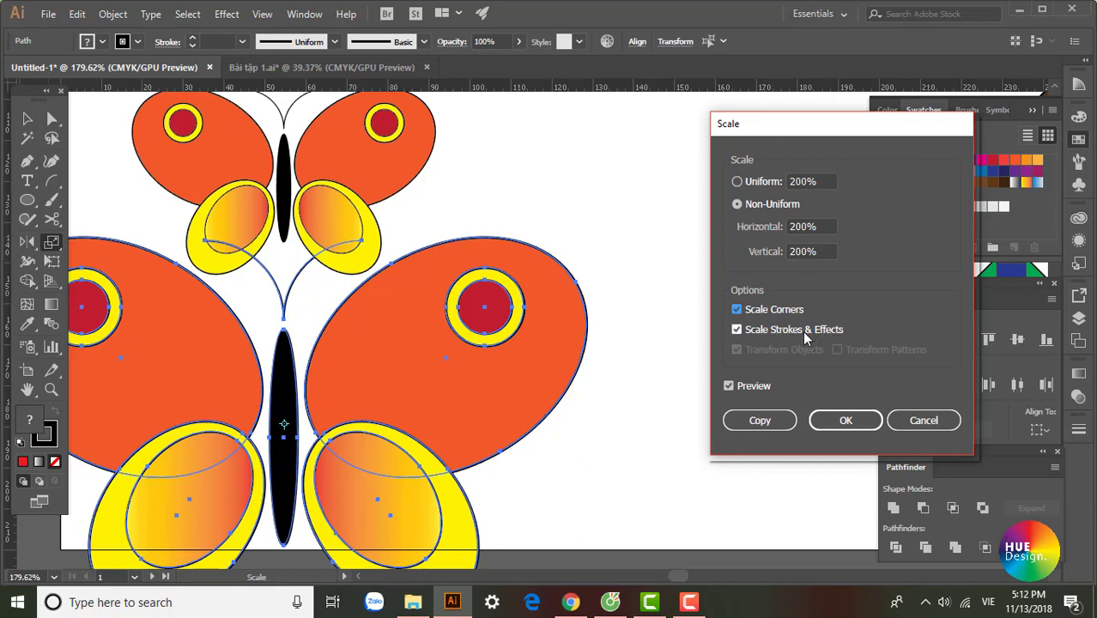
left_click(745, 309)
left_click(739, 330)
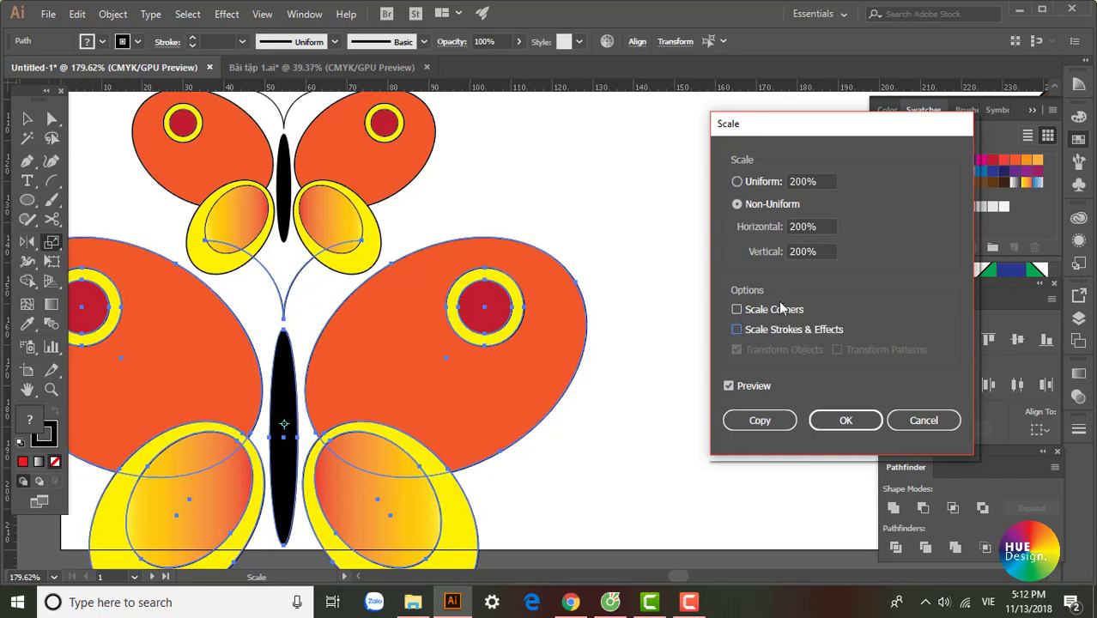
left_click(737, 309)
left_click(740, 328)
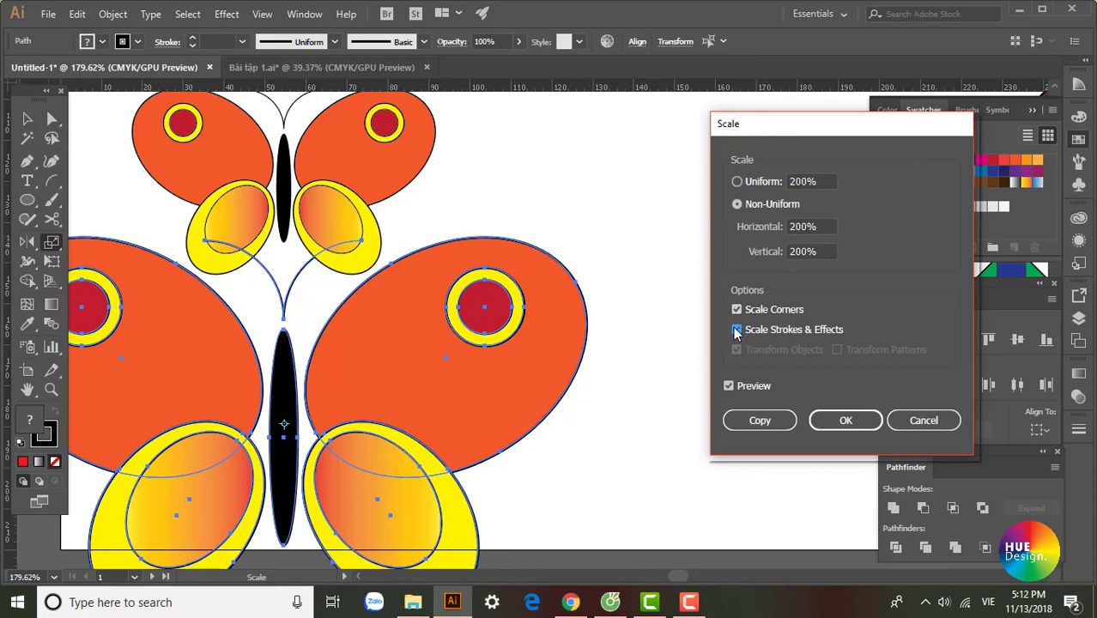
Step: Compare the preview with scaled and unscaled strokes, then return to Uniform 200% scaling
left_click(736, 331)
left_click(735, 330)
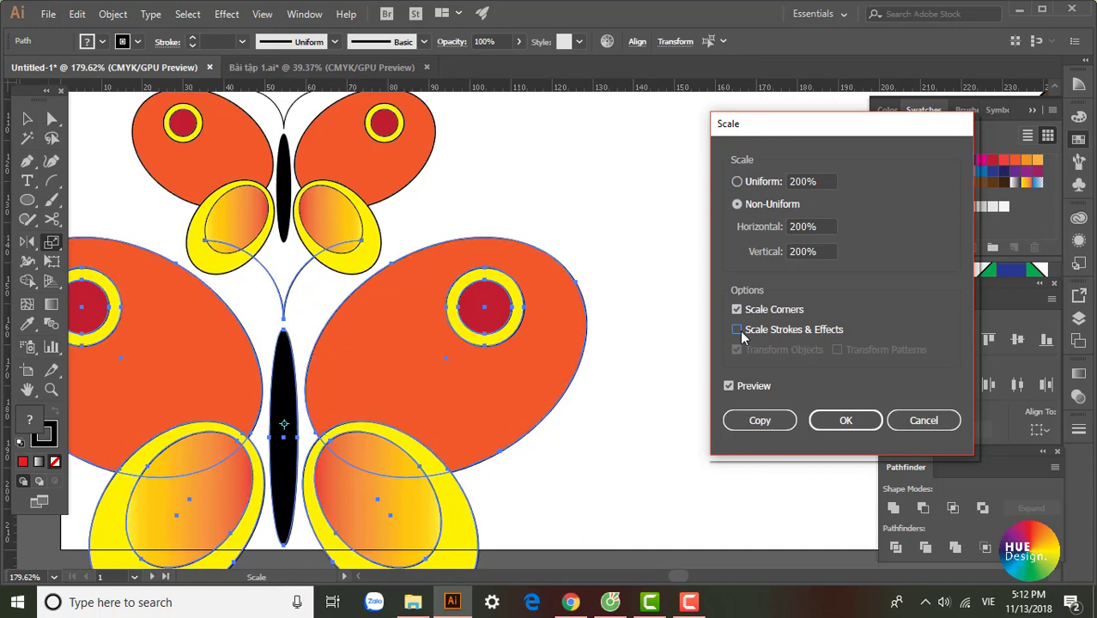
left_click(741, 335)
left_click(741, 335)
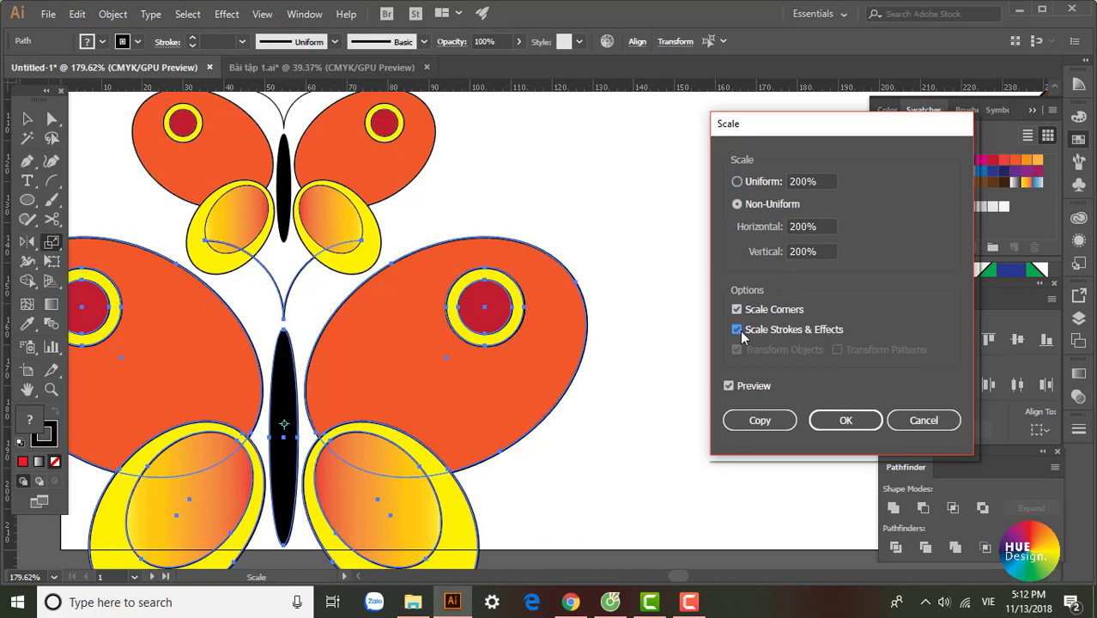
left_click(741, 335)
left_click(738, 333)
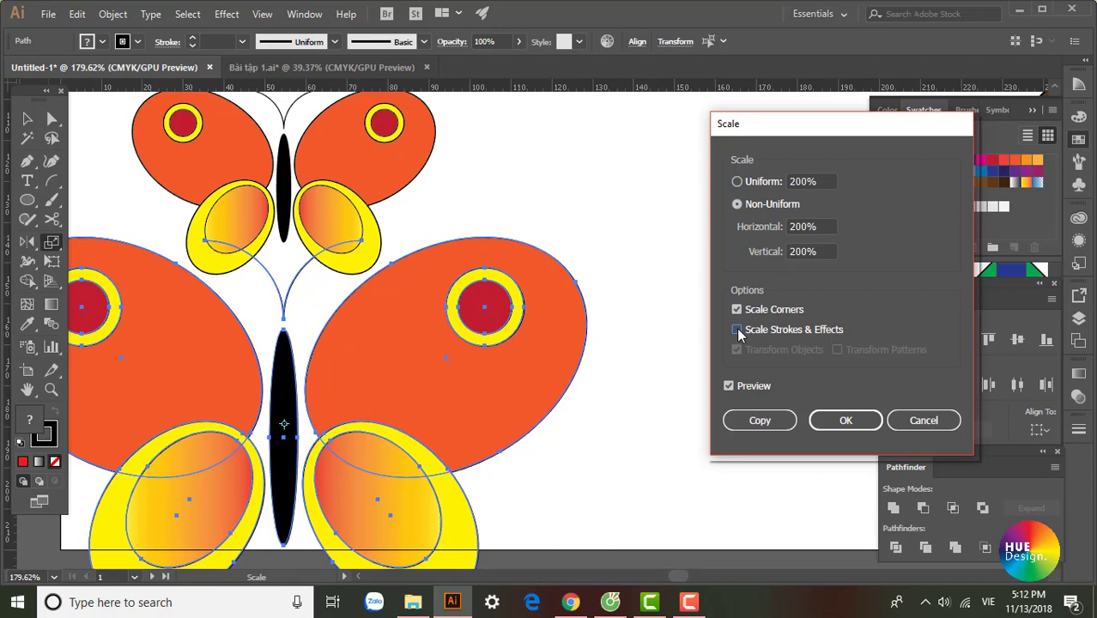
left_click(738, 333)
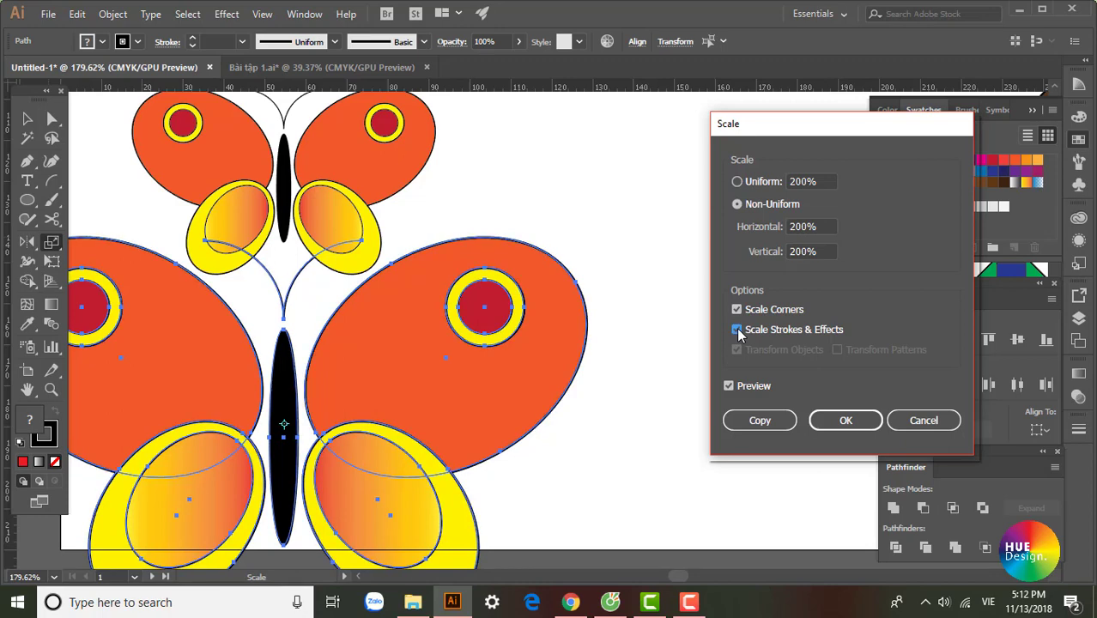
left_click(744, 388)
left_click(744, 388)
left_click(821, 181)
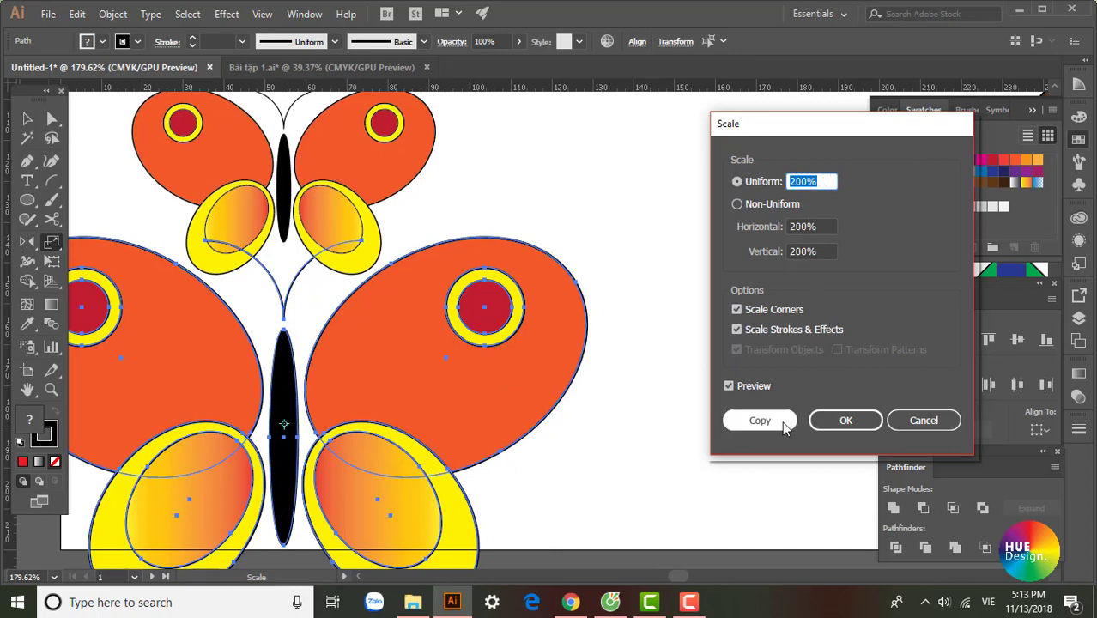
Step: Make a 200% copy of the butterfly, then undo it
left_click(832, 418)
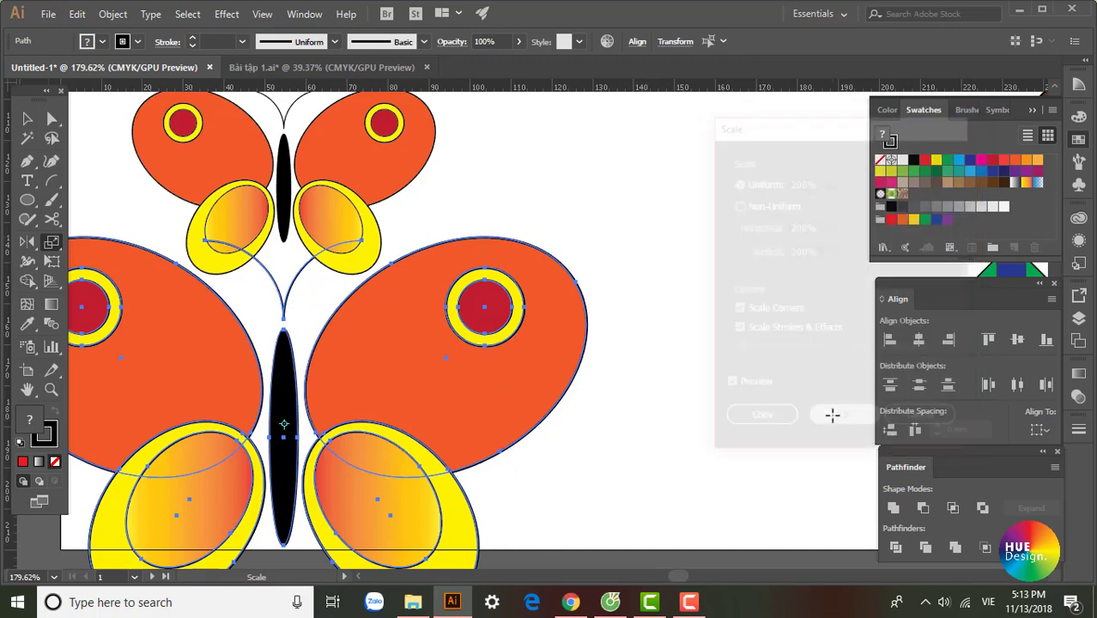
left_click(26, 118)
left_click_drag(573, 361, 556, 335)
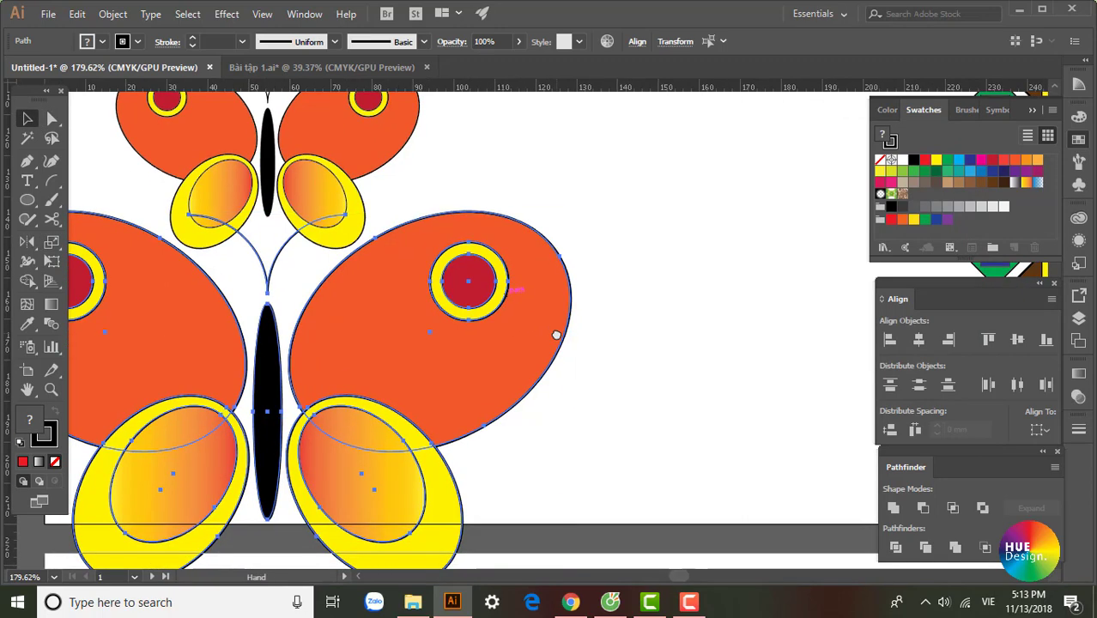
key("ctrl+z")
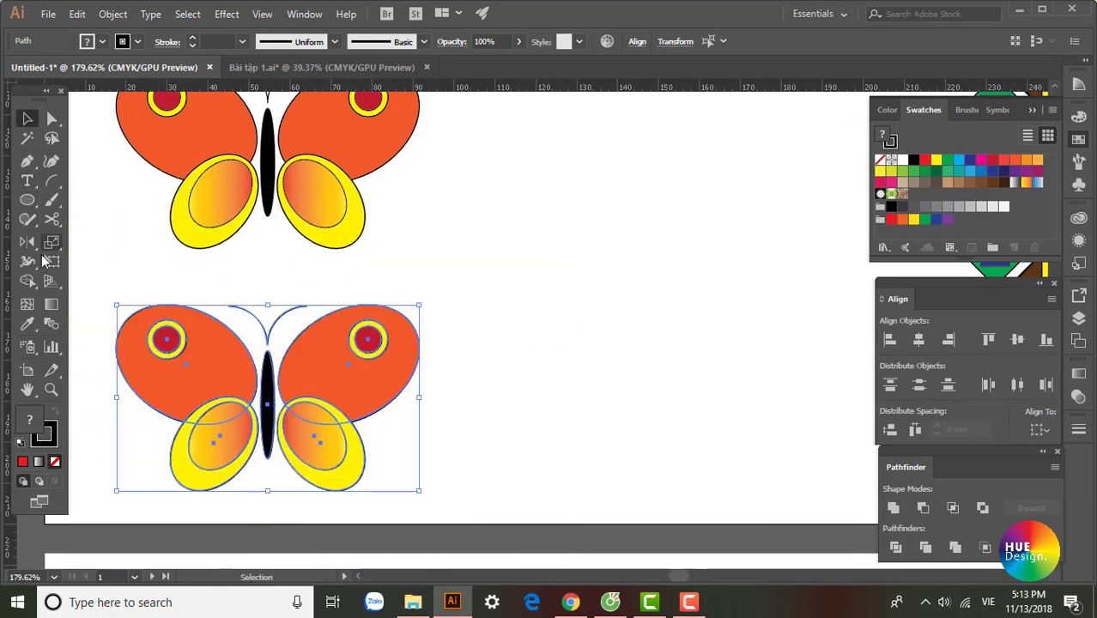
Step: Make a 50% scaled copy of the butterfly via the Scale dialog
double_click(52, 242)
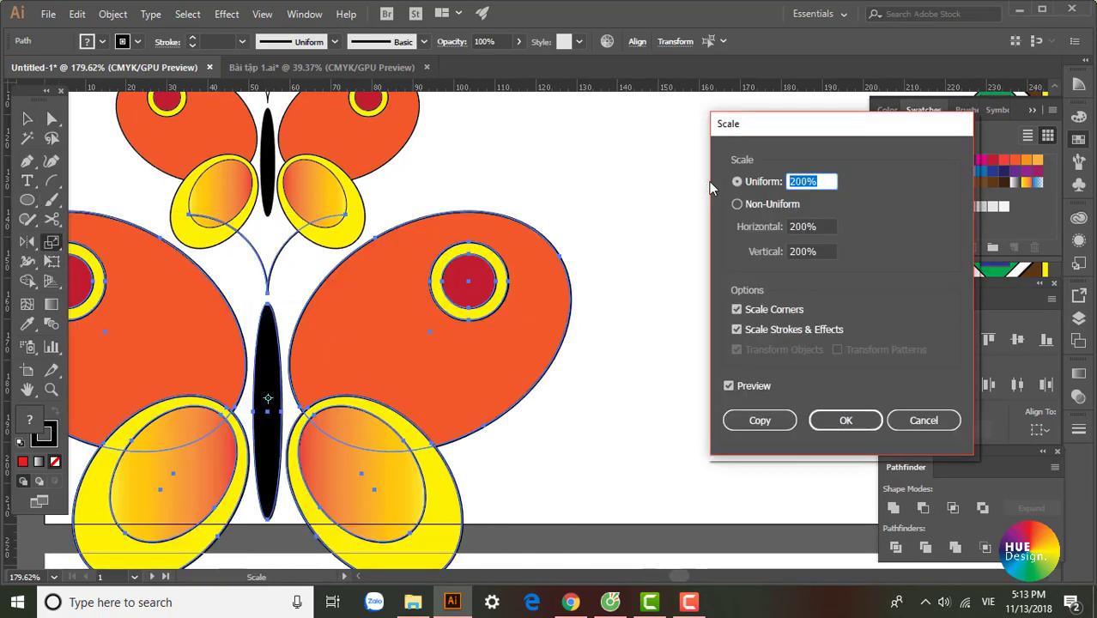
type("5")
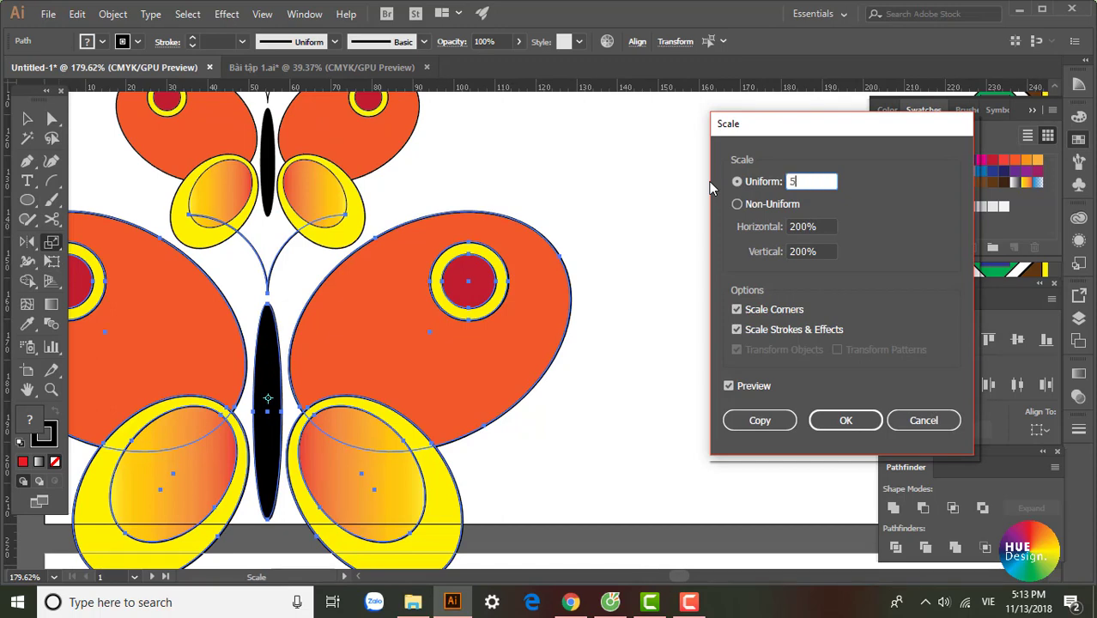
type("0")
key("Tab")
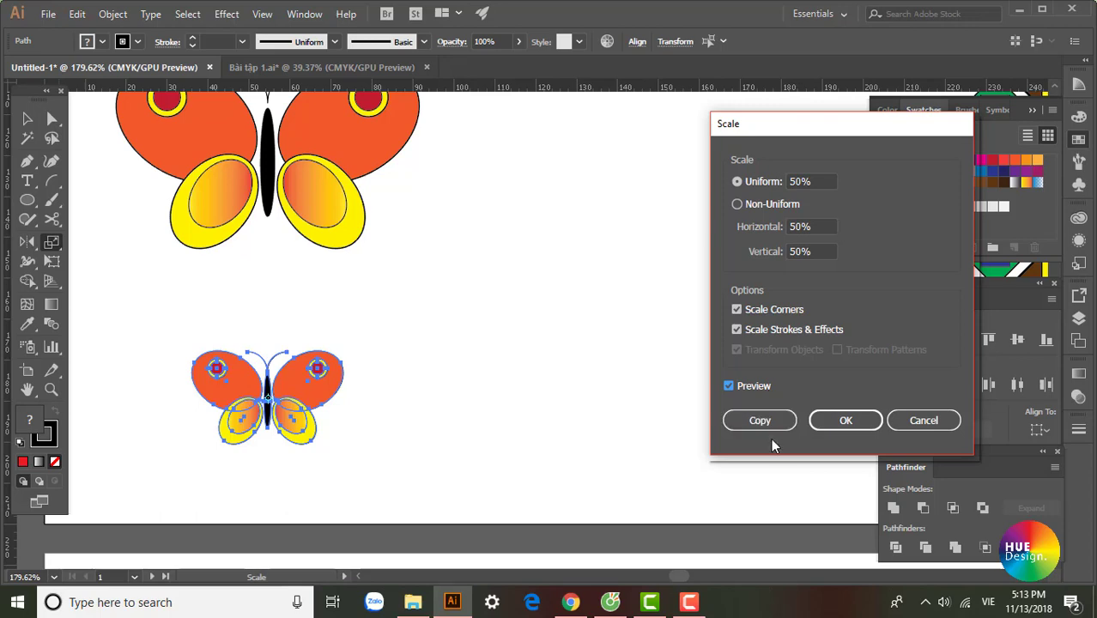
left_click(760, 420)
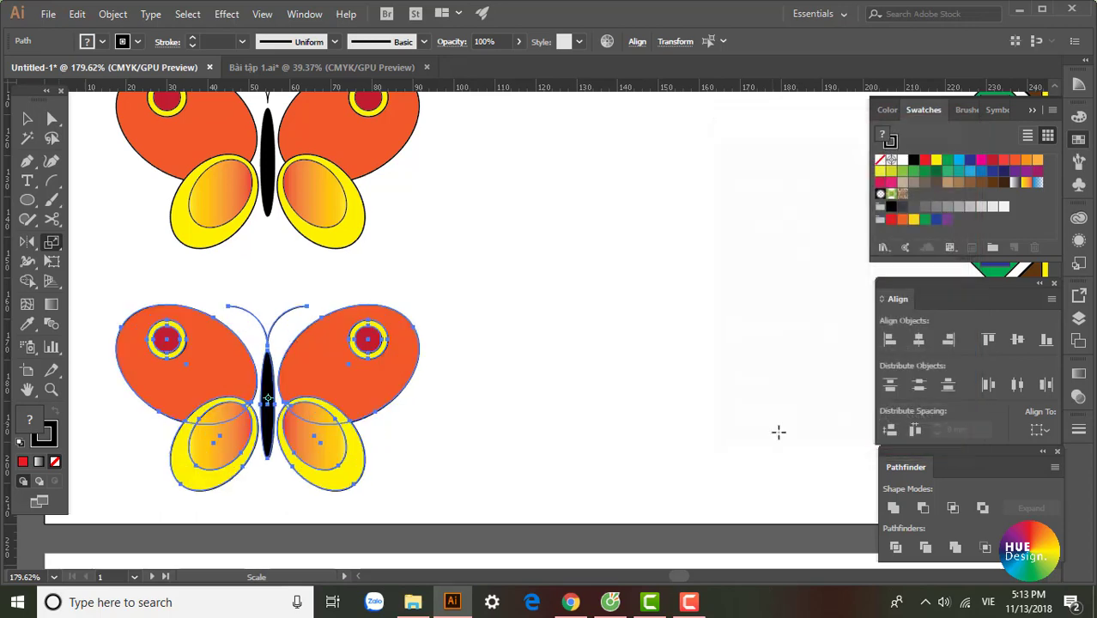
Step: Move the half-size butterfly copy aside, then remove it again
left_click(27, 118)
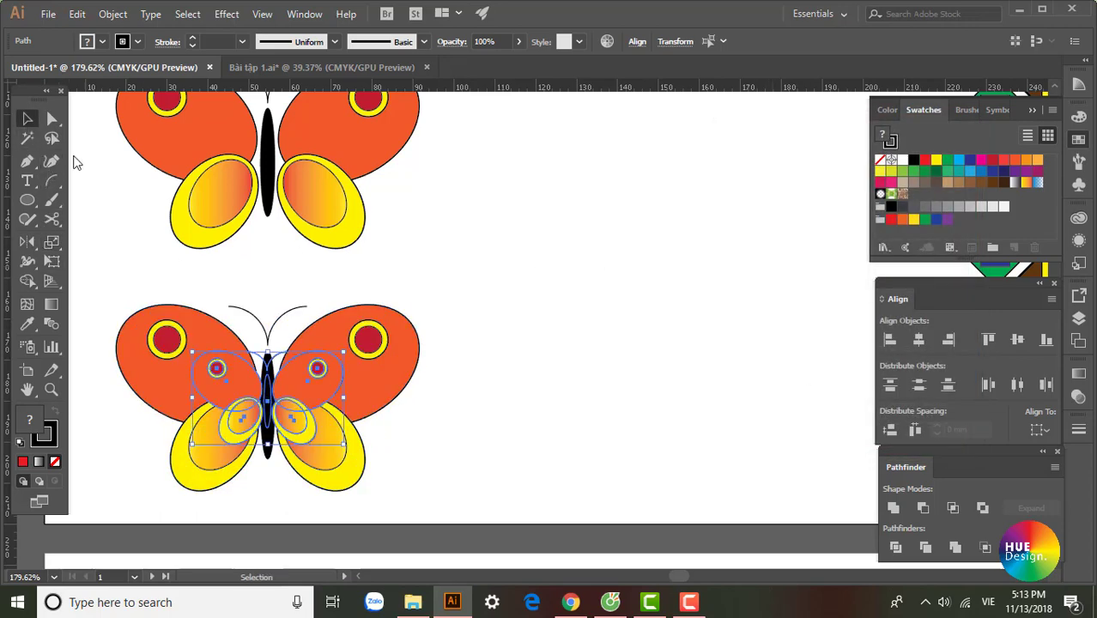
left_click_drag(346, 384, 619, 387)
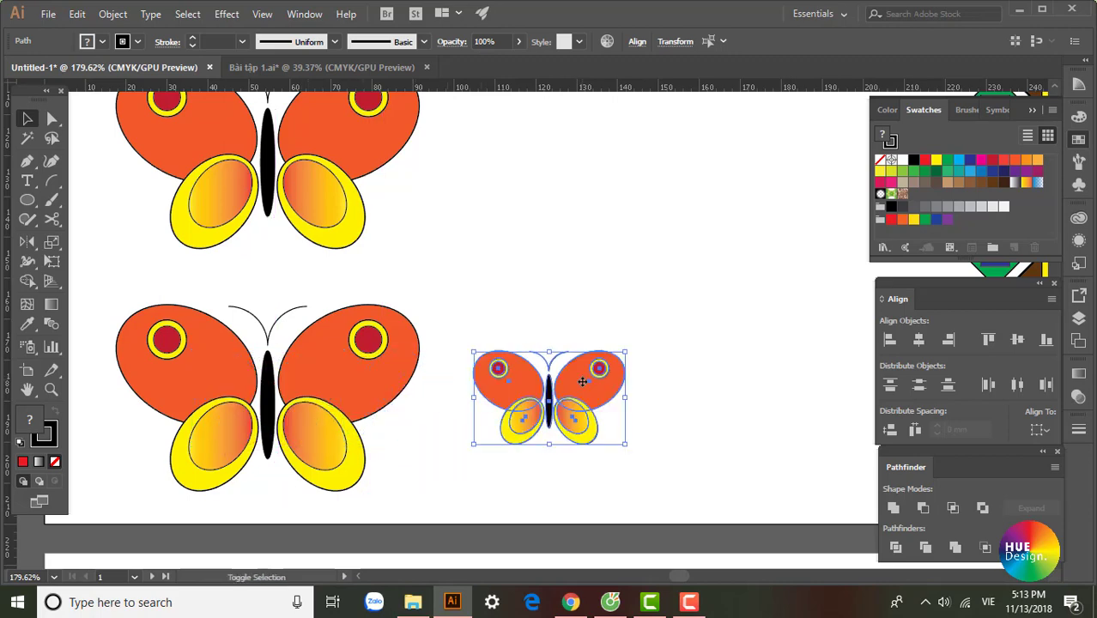
left_click(700, 381)
mouse_move(615, 503)
left_mouse_down()
mouse_move(127, 345)
mouse_move(105, 361)
left_mouse_up()
key("ctrl+z")
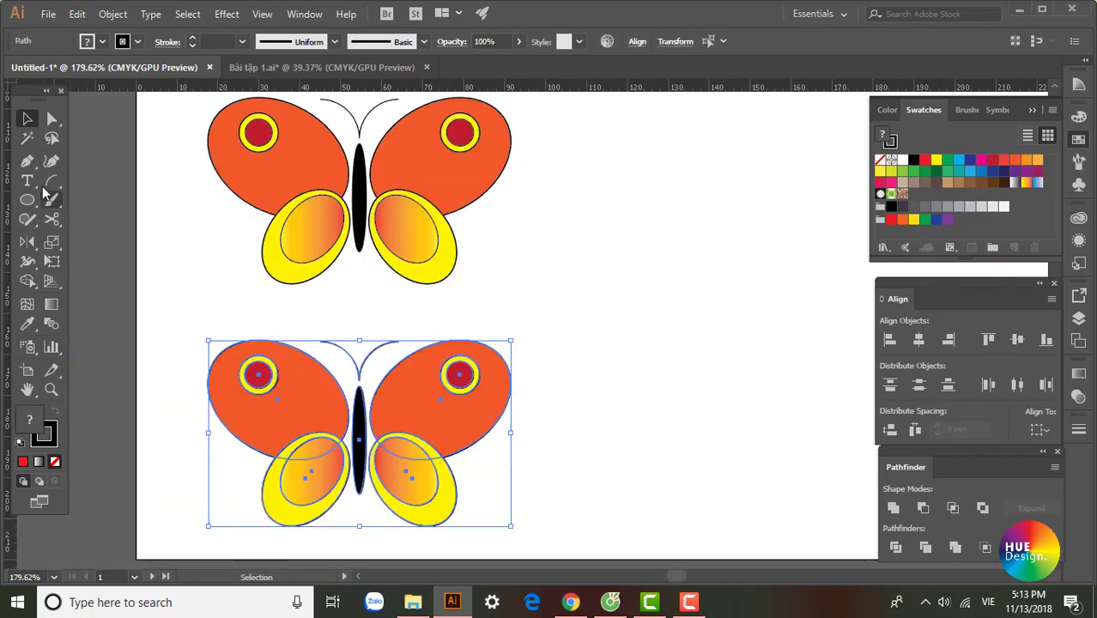
left_click(50, 248)
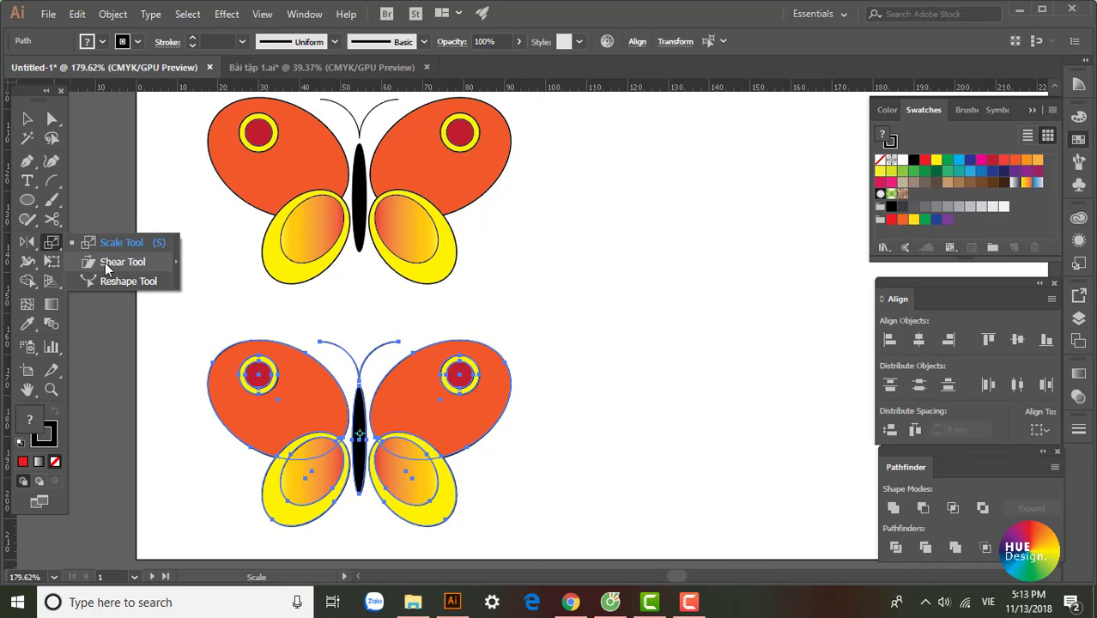
Step: Try several freehand shears on the lower butterfly, undoing each one
left_click(110, 262)
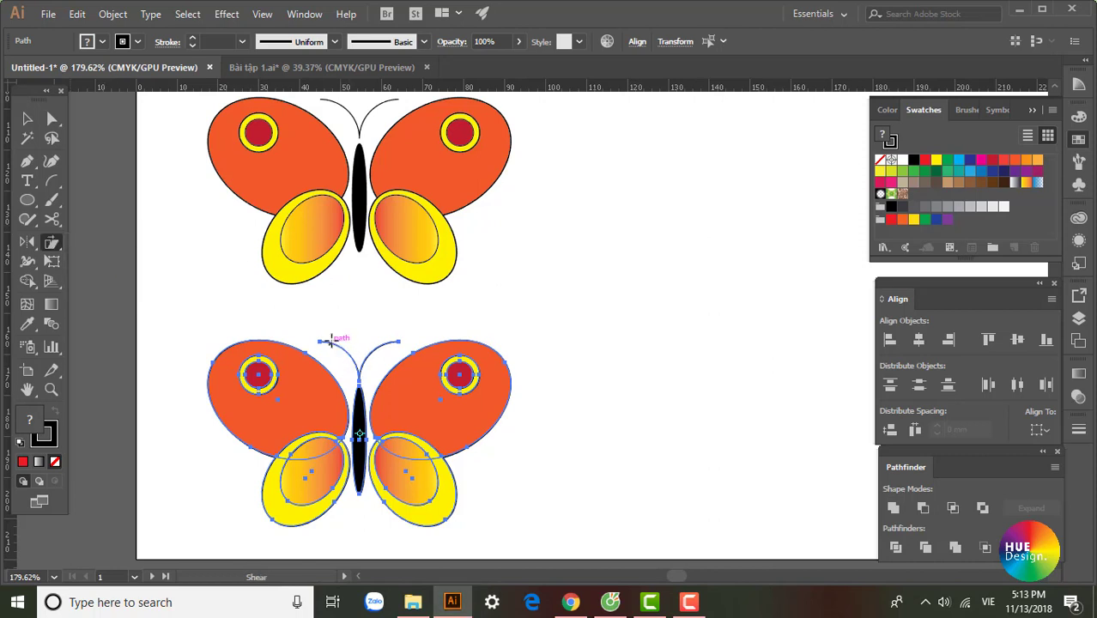
left_click_drag(331, 340, 370, 343)
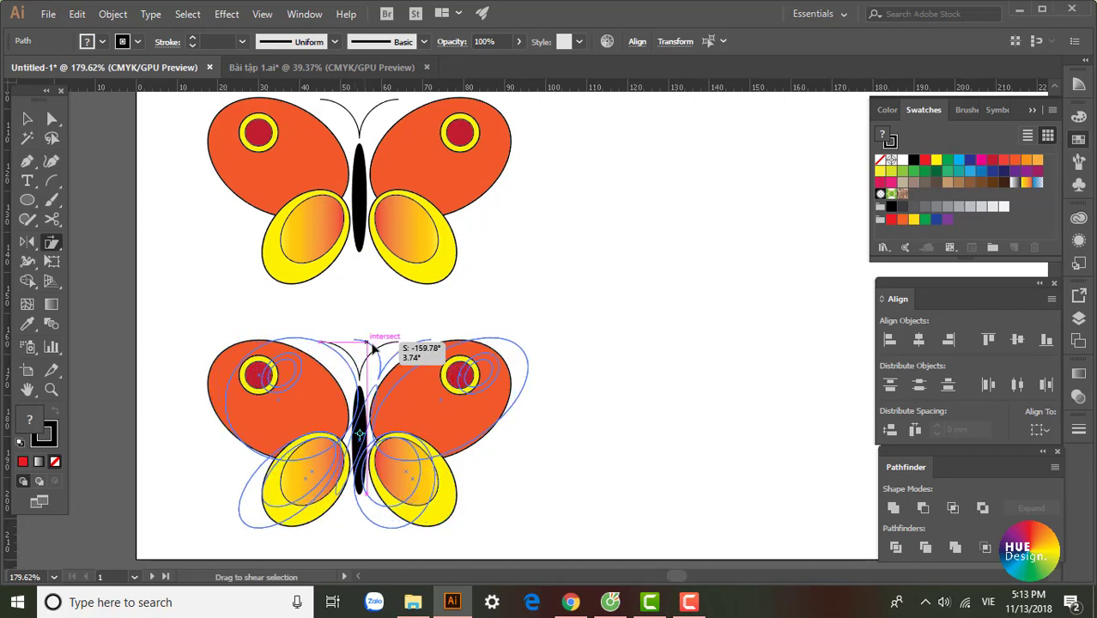
left_click_drag(515, 385, 575, 414)
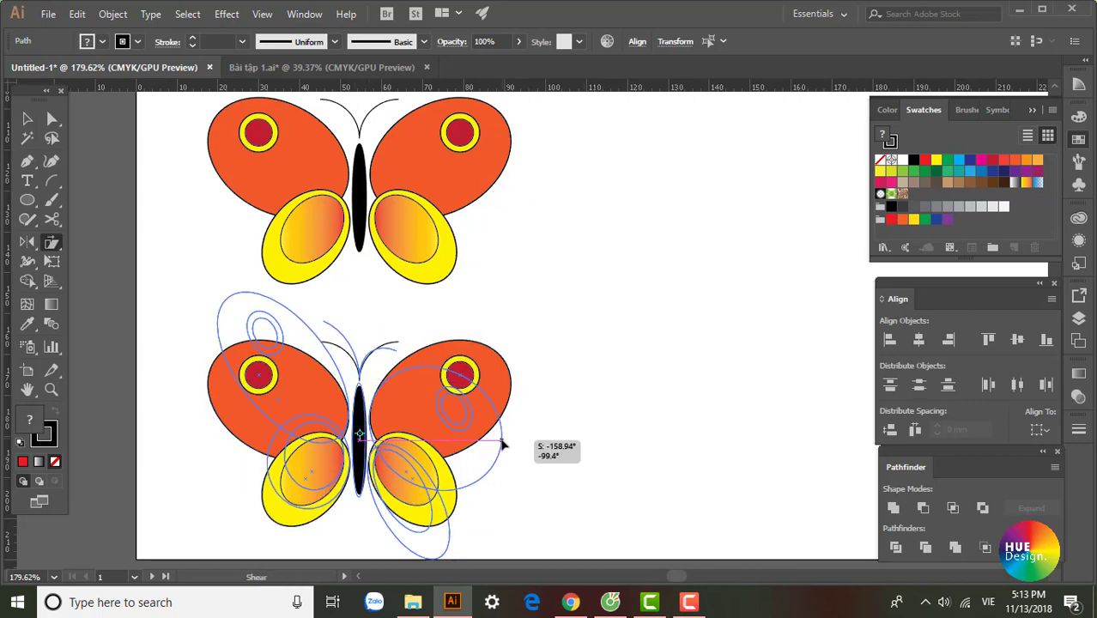
key("ctrl+z")
left_click_drag(215, 421, 271, 458)
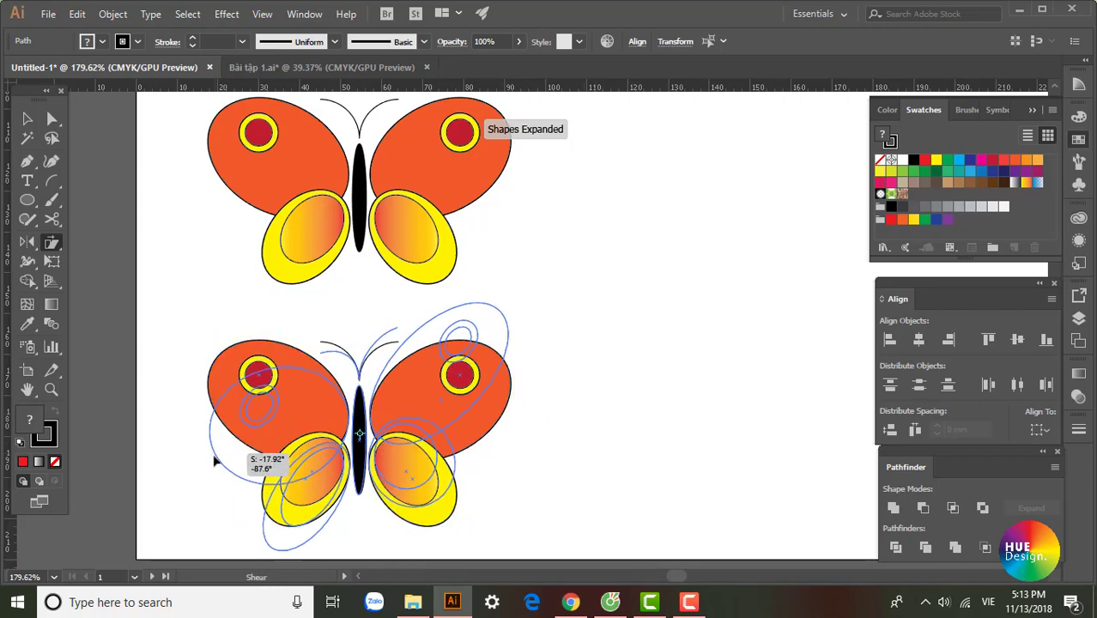
key("ctrl+z")
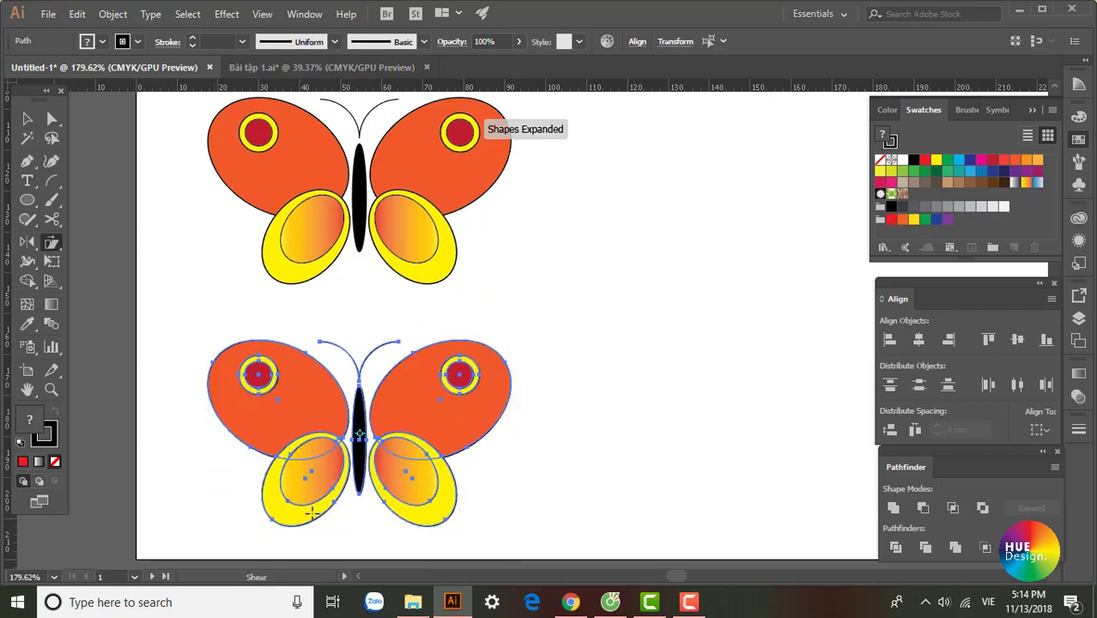
left_click_drag(337, 518, 367, 516)
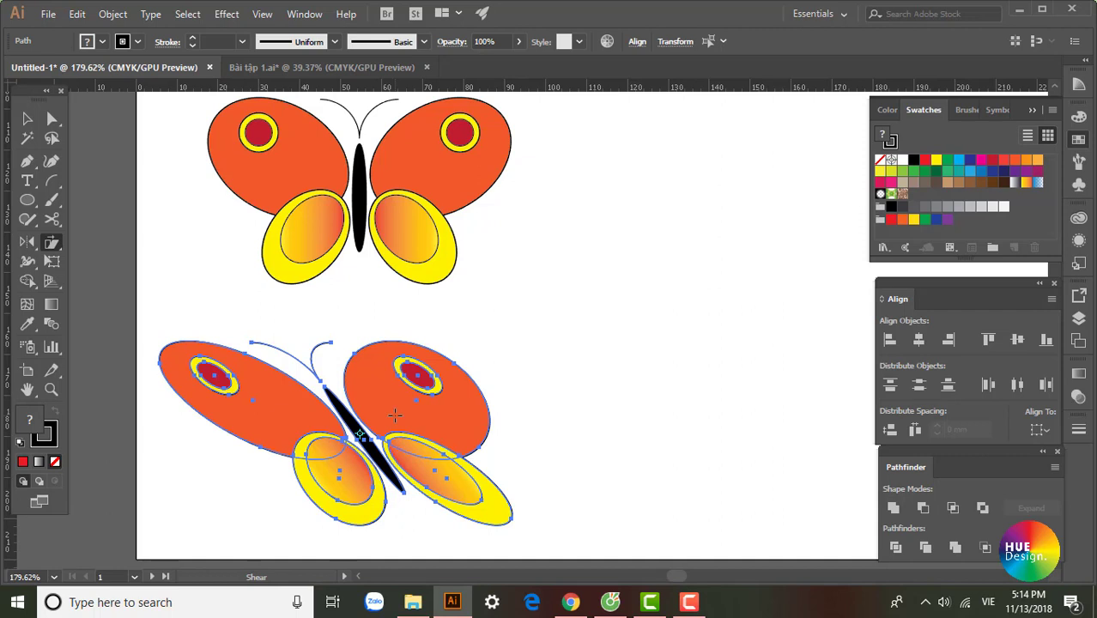
key("ctrl+z")
key("ctrl+z")
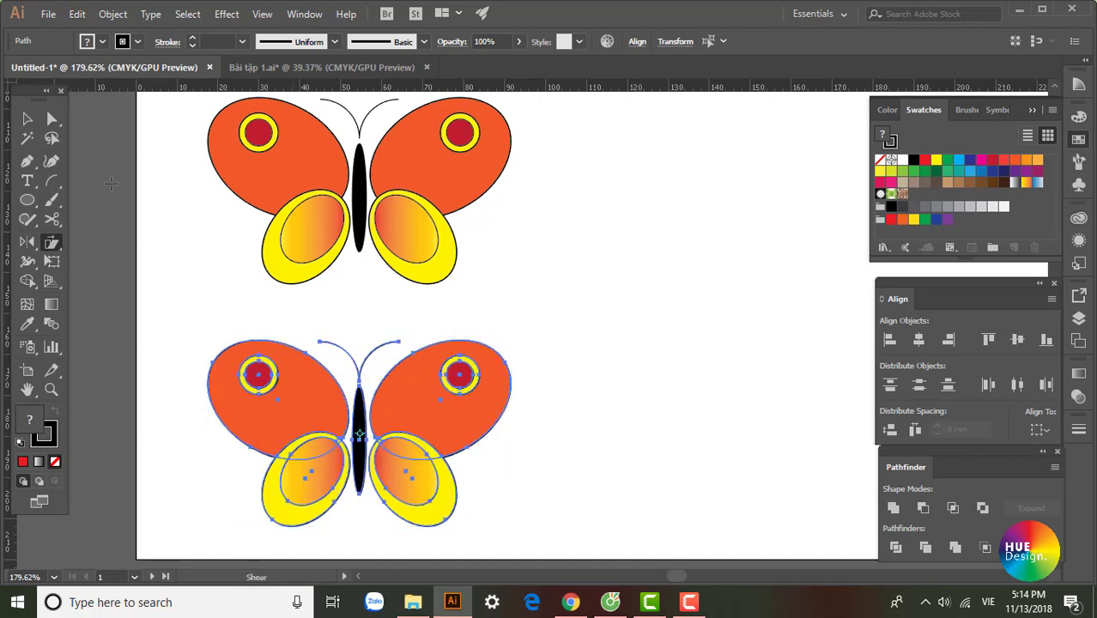
left_click(28, 120)
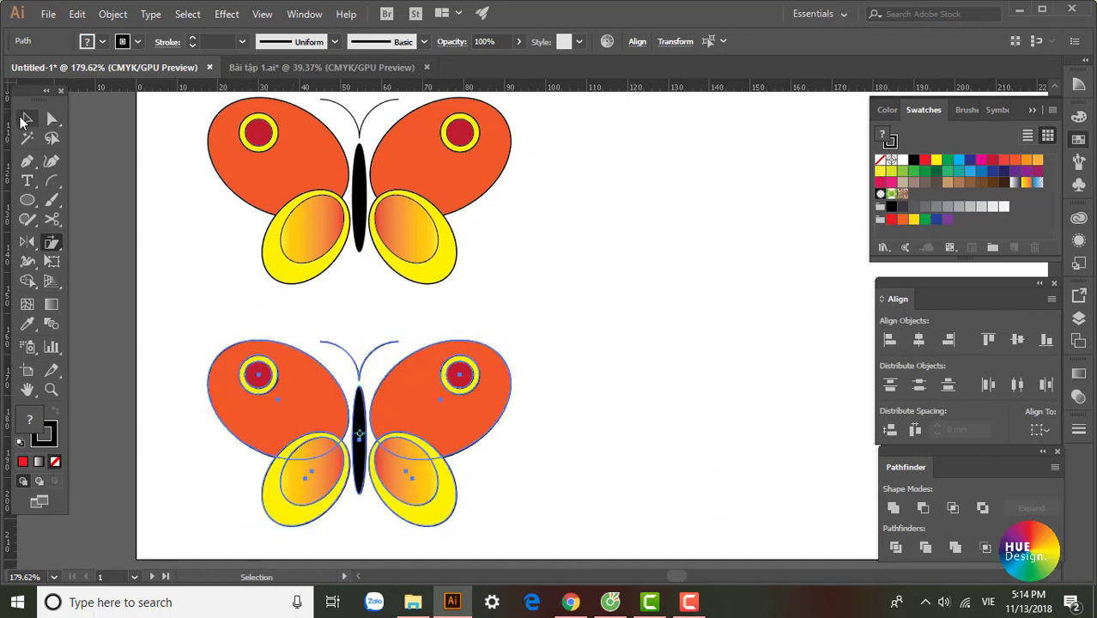
Step: Apply a 30° shear on the horizontal axis to the lower butterfly through the Shear dialog
double_click(50, 248)
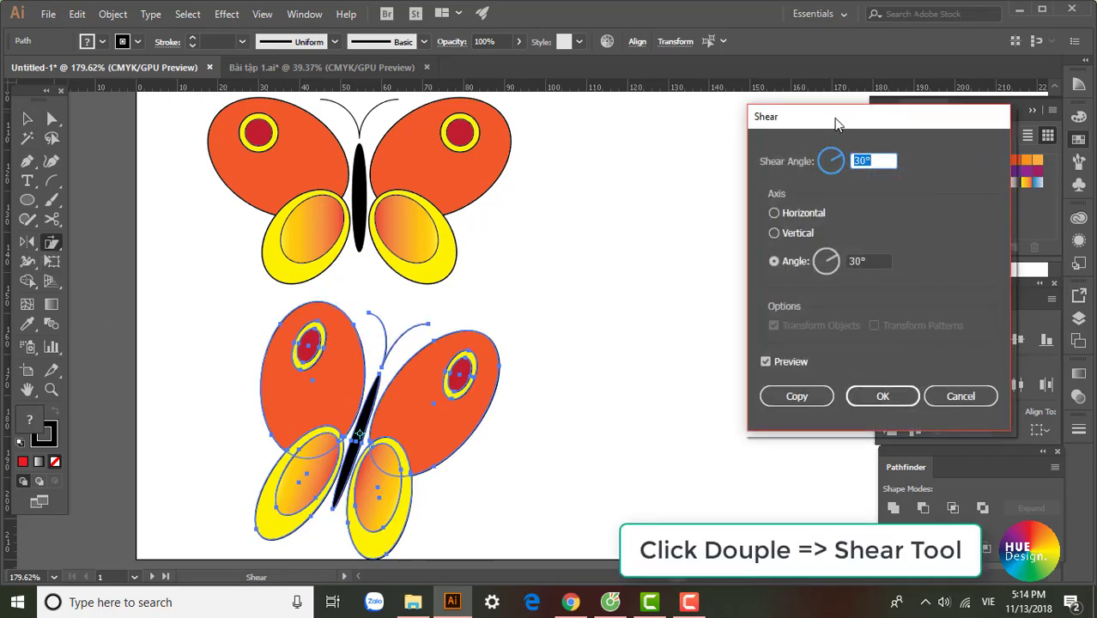
left_click_drag(833, 118, 682, 125)
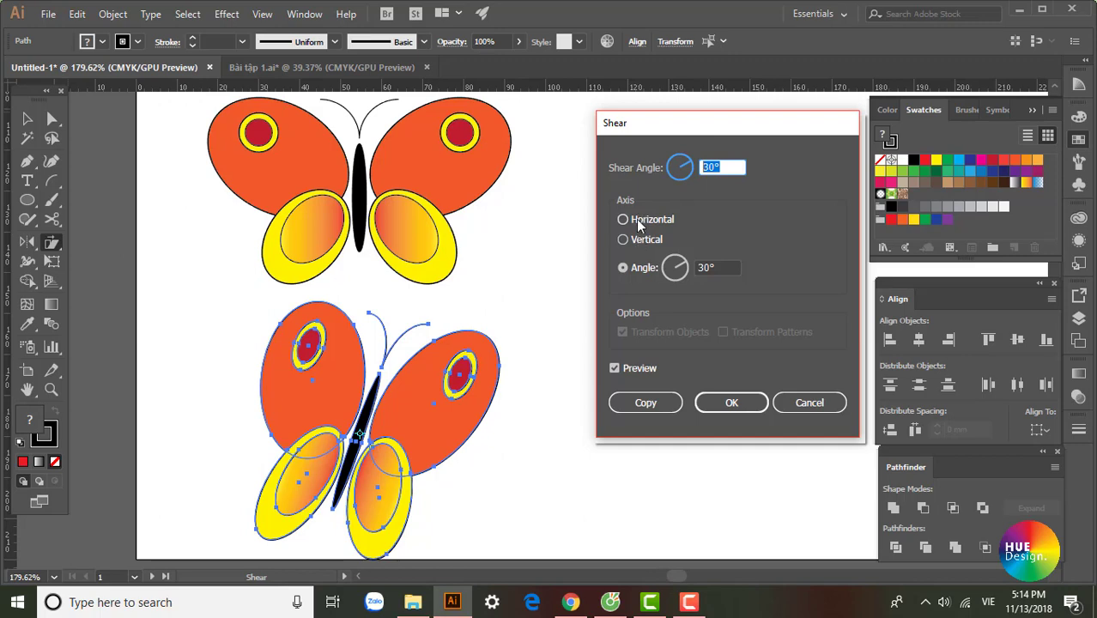
left_click(639, 220)
left_click(639, 239)
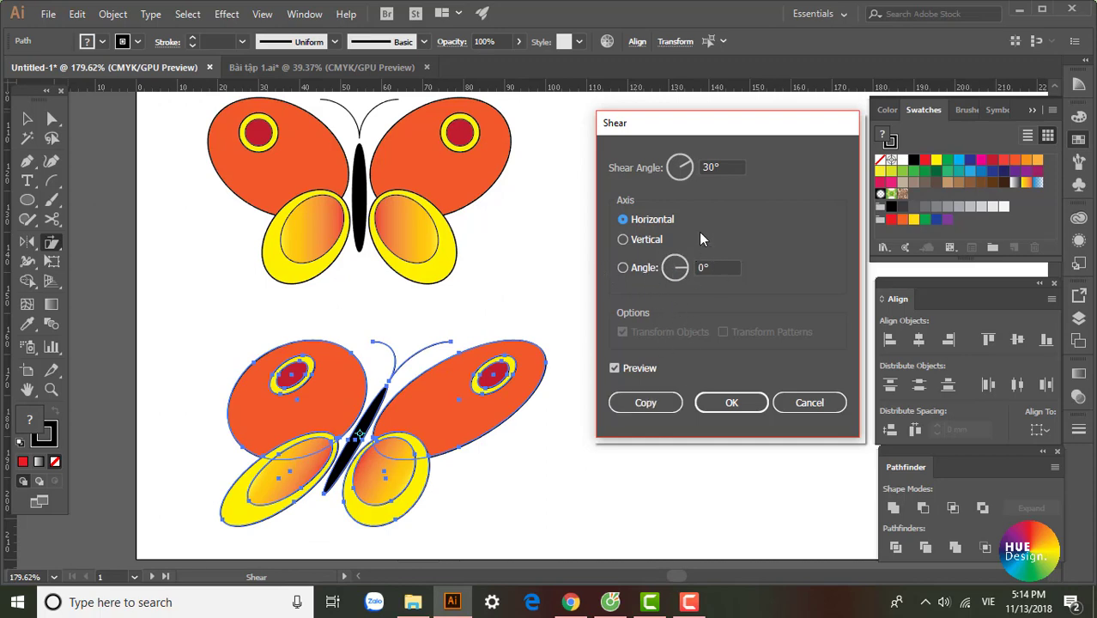
left_click(725, 165)
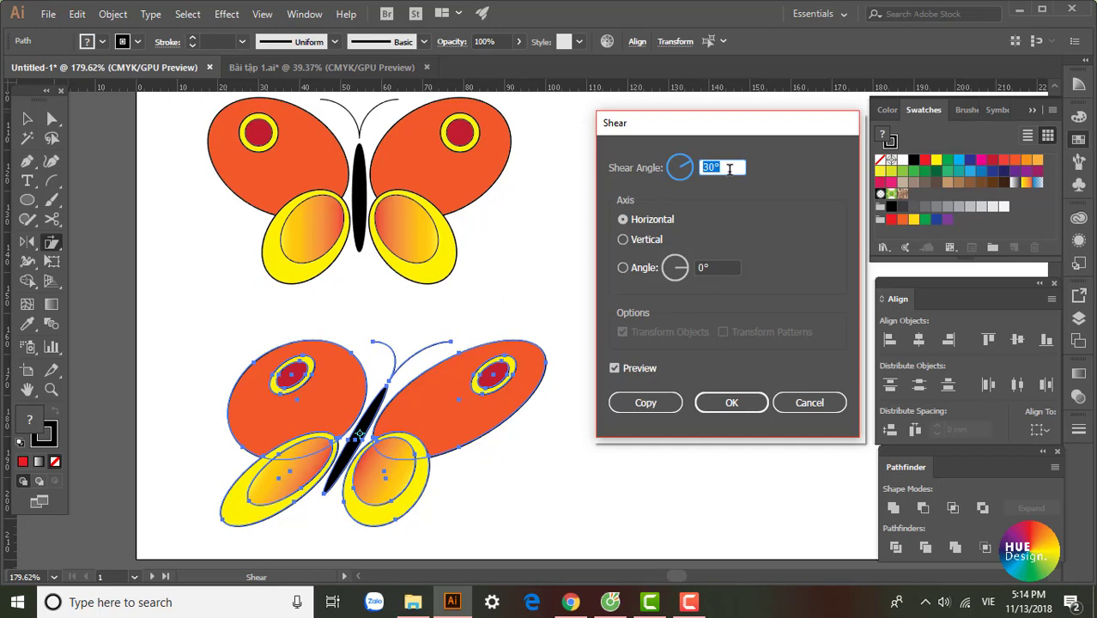
left_click(717, 267)
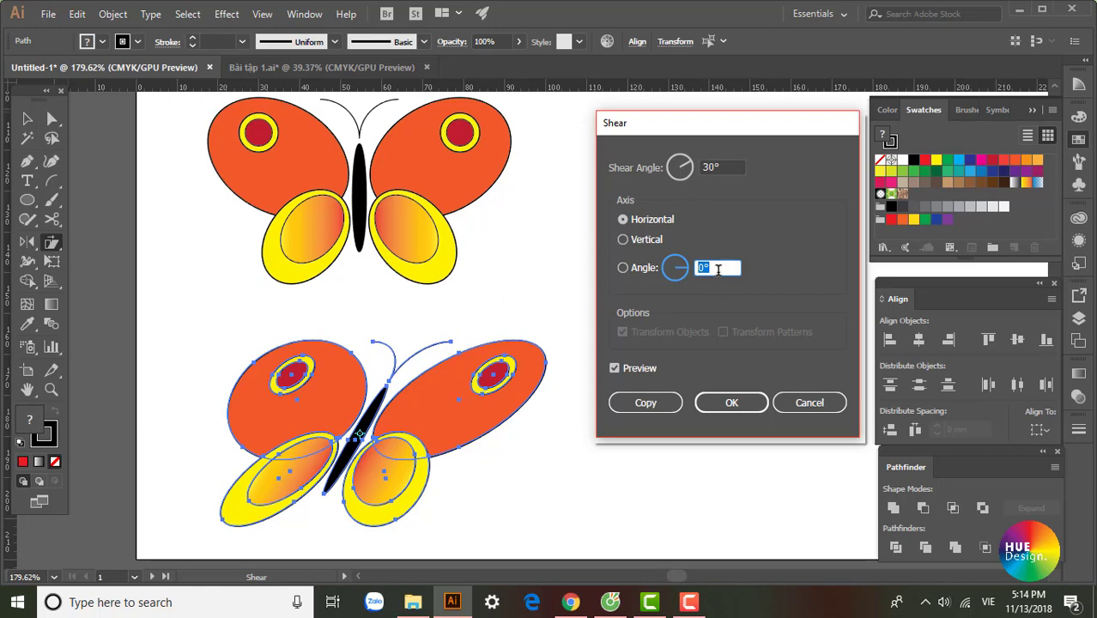
left_click(682, 168)
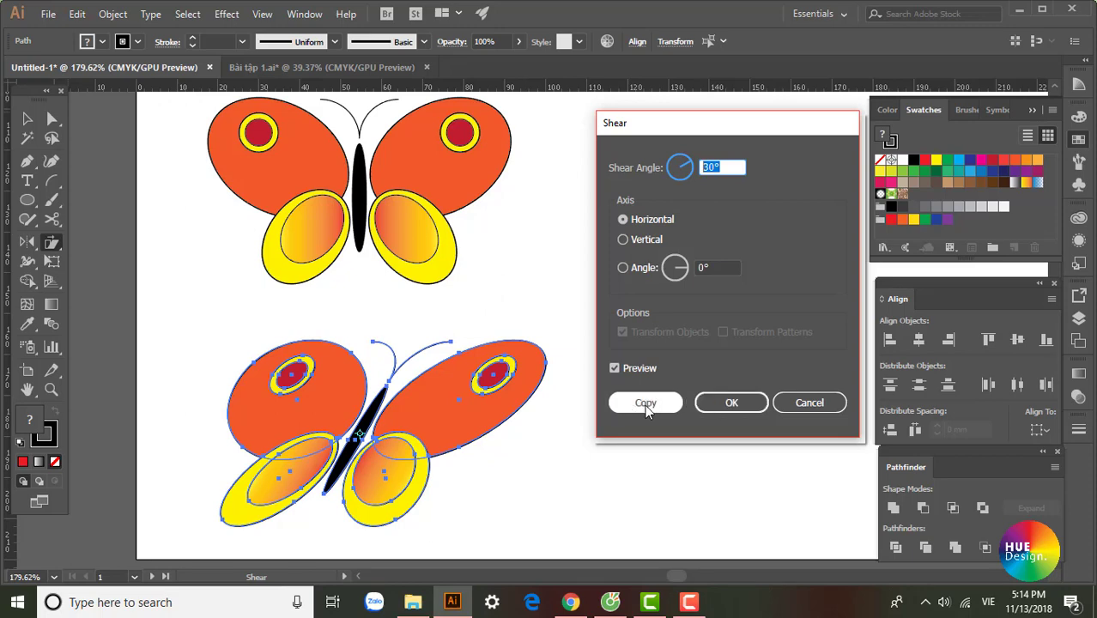
left_click(722, 405)
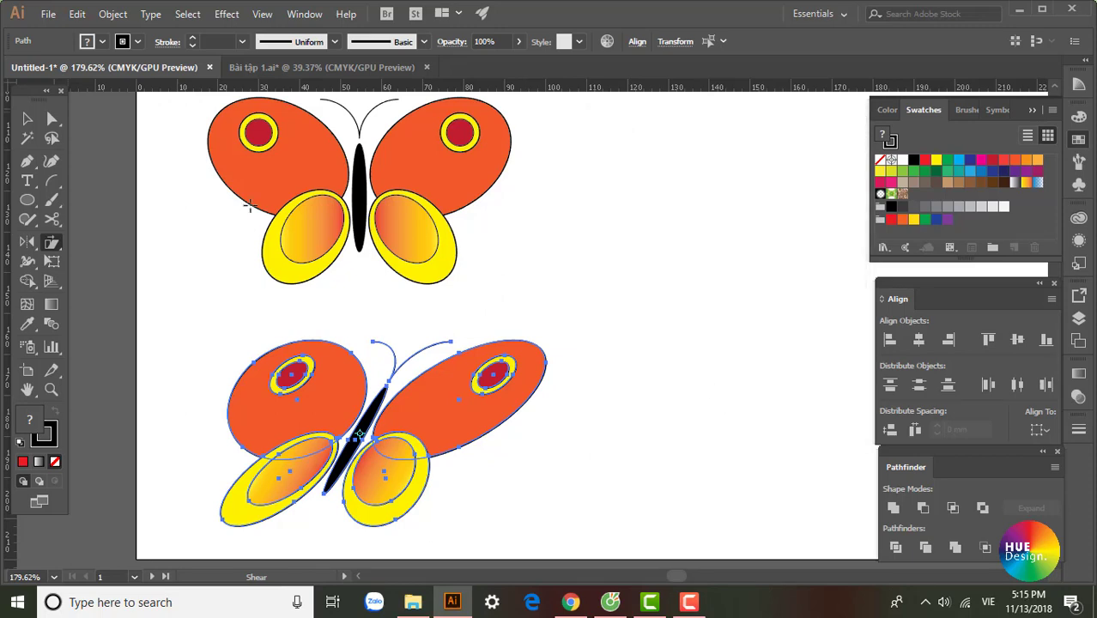
left_click(26, 118)
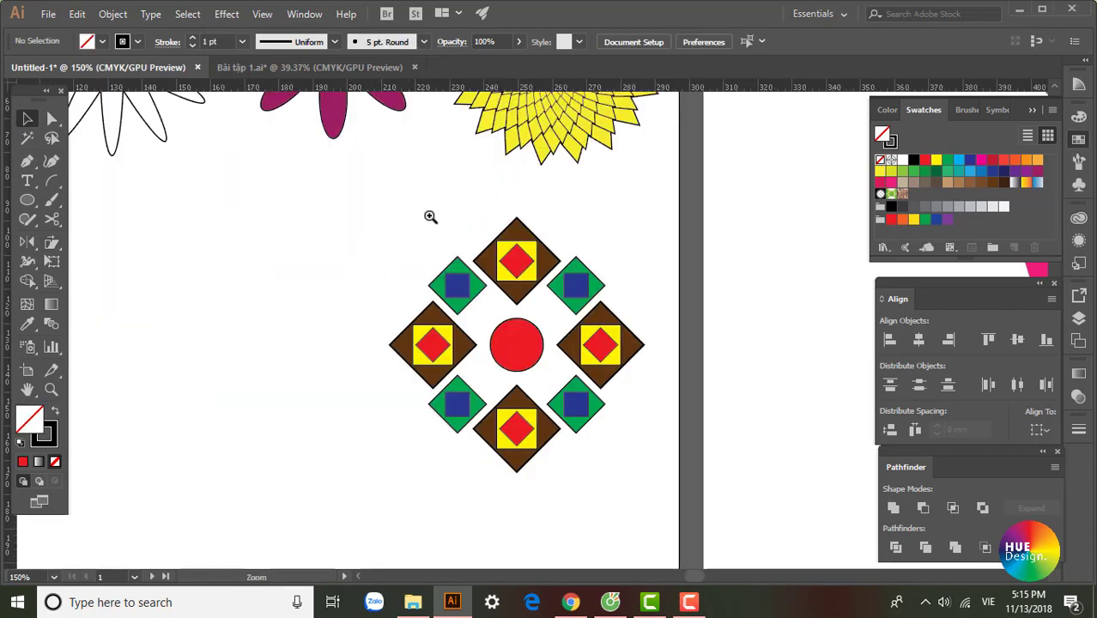
left_click(551, 306)
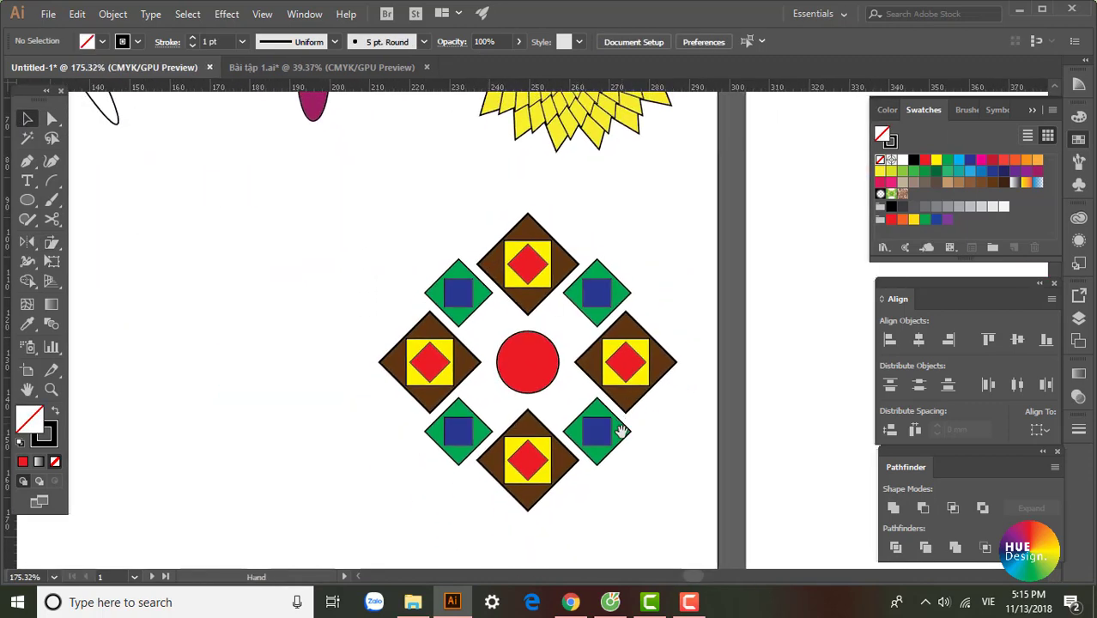
left_click(597, 378)
scroll(593, 398, "down", 3)
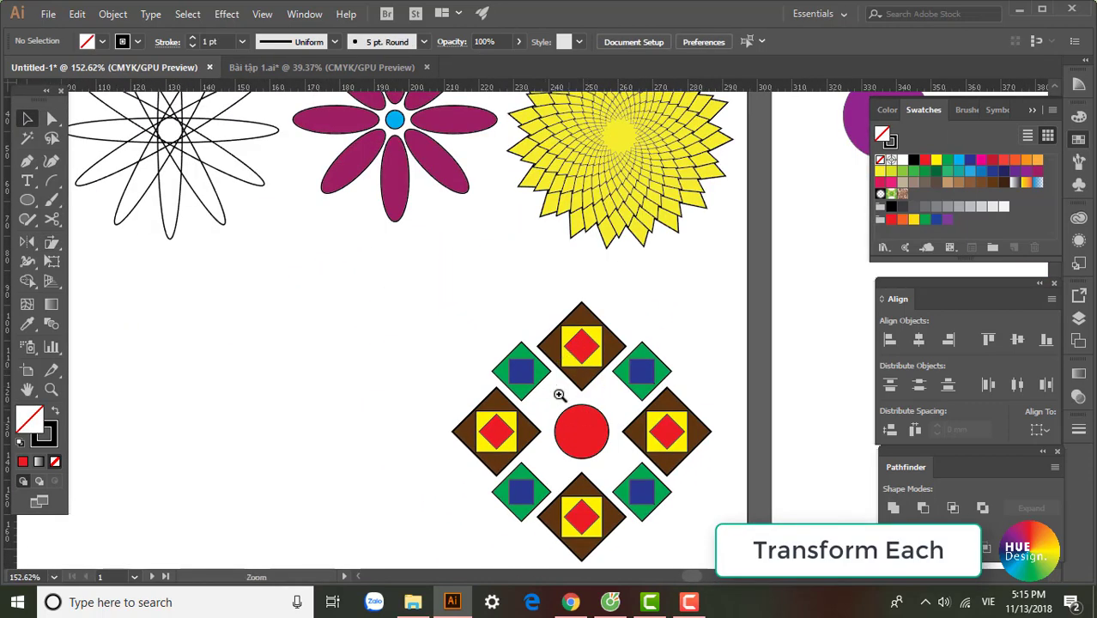
scroll(560, 391, "up", 3)
left_click_drag(601, 444, 617, 377)
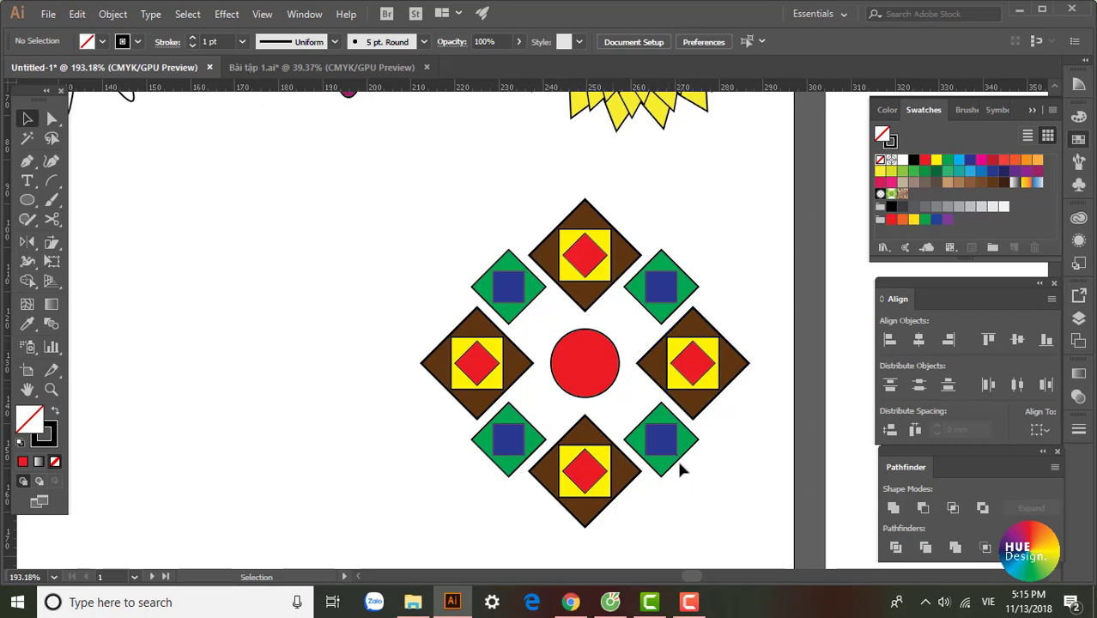
scroll(606, 381, "left", 2)
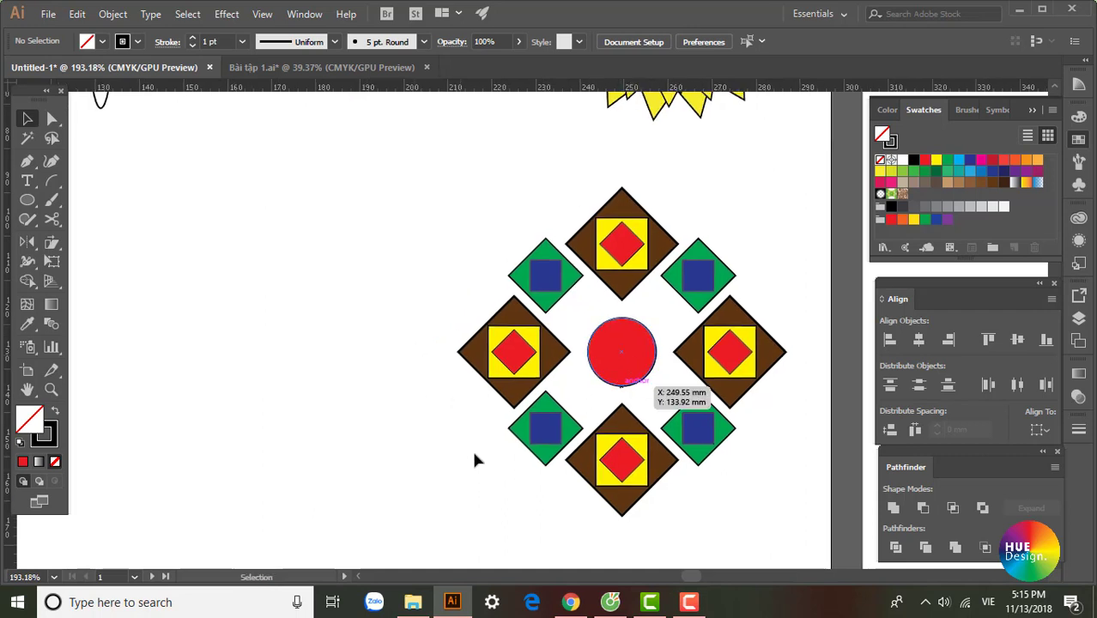
Step: Undo back to just yellow squares and green diamonds around the red circle
key("ctrl+z")
key("ctrl+z")
key("ctrl+z")
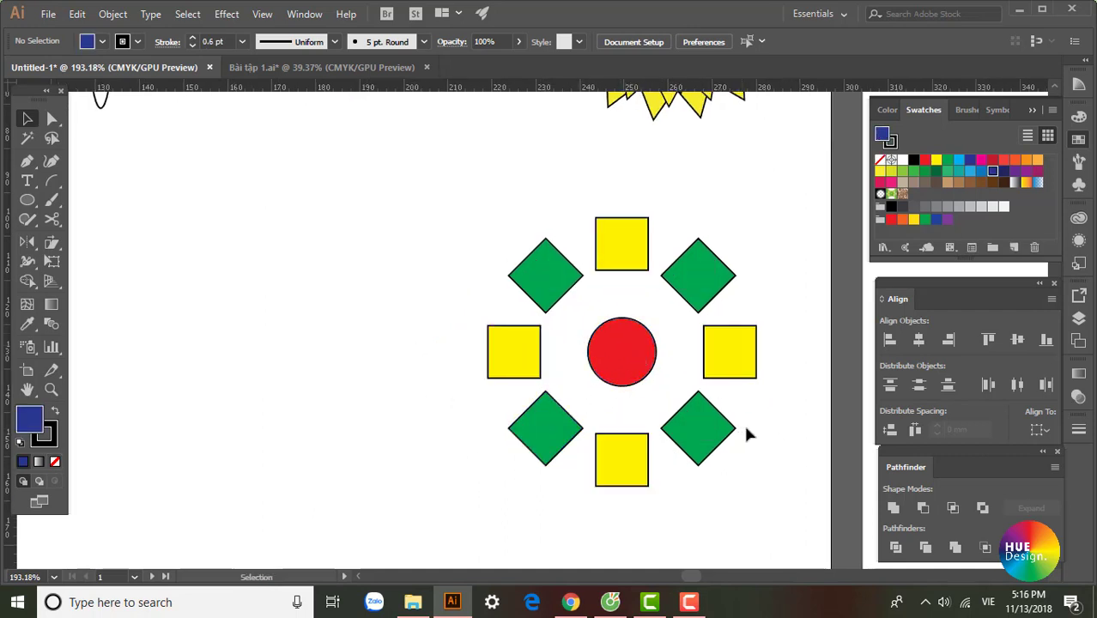
scroll(742, 428, "down", 1)
left_click_drag(417, 171, 764, 483)
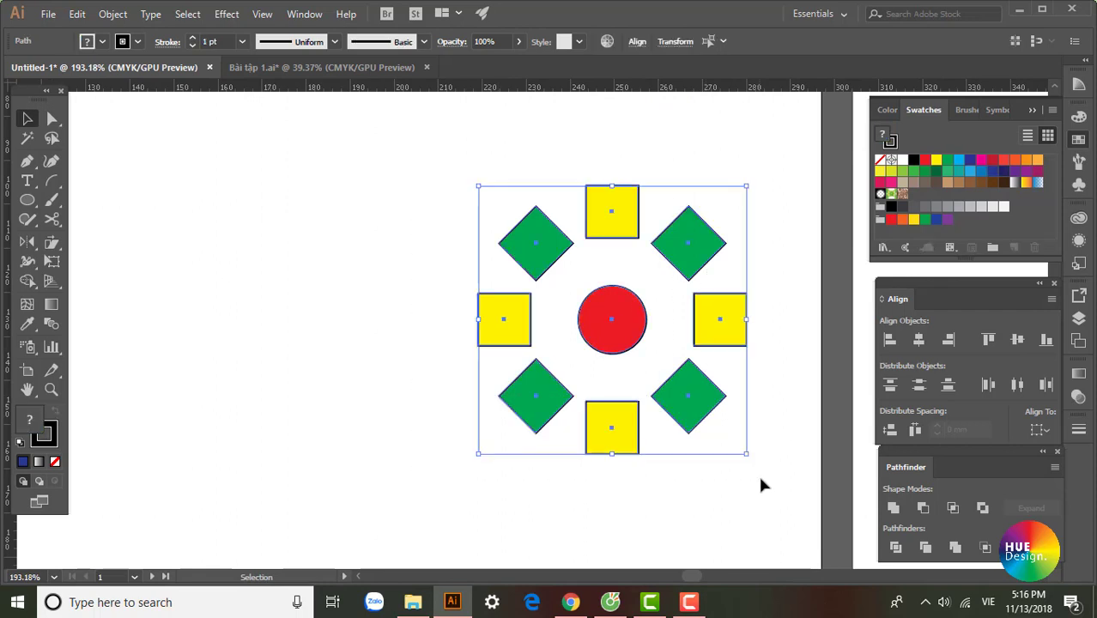
left_click(465, 318)
Step: Select the left, top, right and bottom yellow squares together
left_click(519, 311)
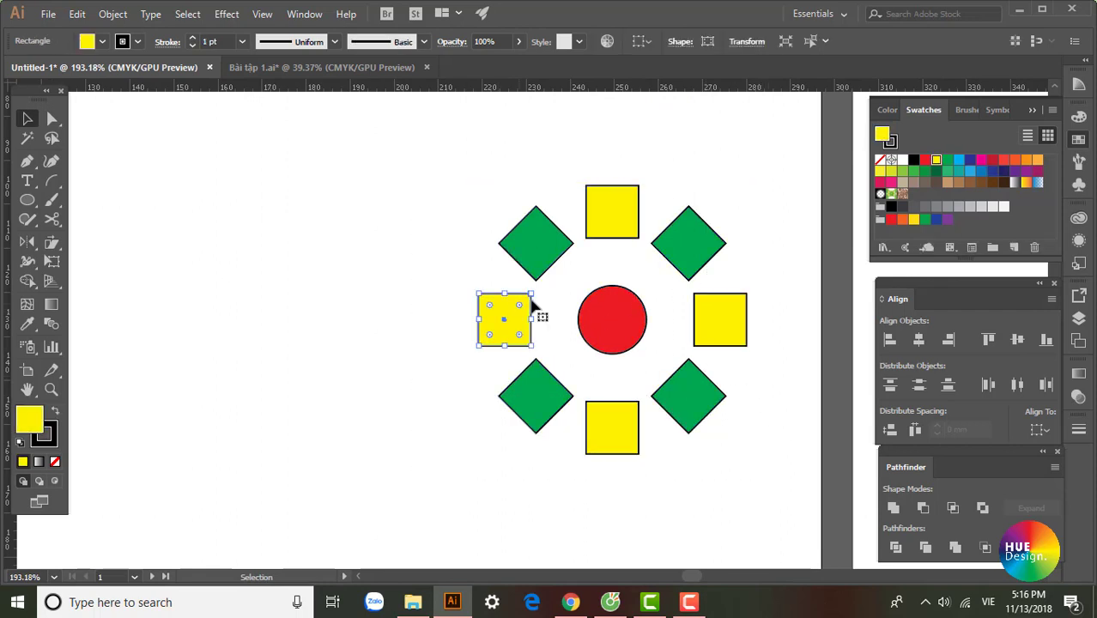
left_click(596, 220, "shift")
left_click(721, 320, "shift")
left_click(626, 442, "shift")
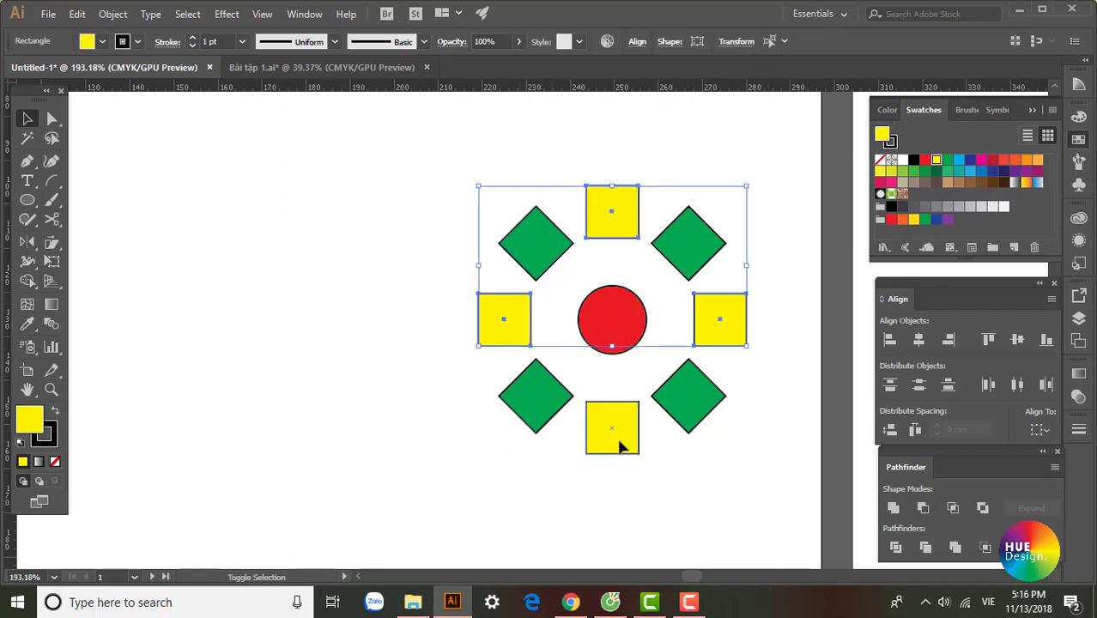
left_click_drag(722, 361, 627, 384)
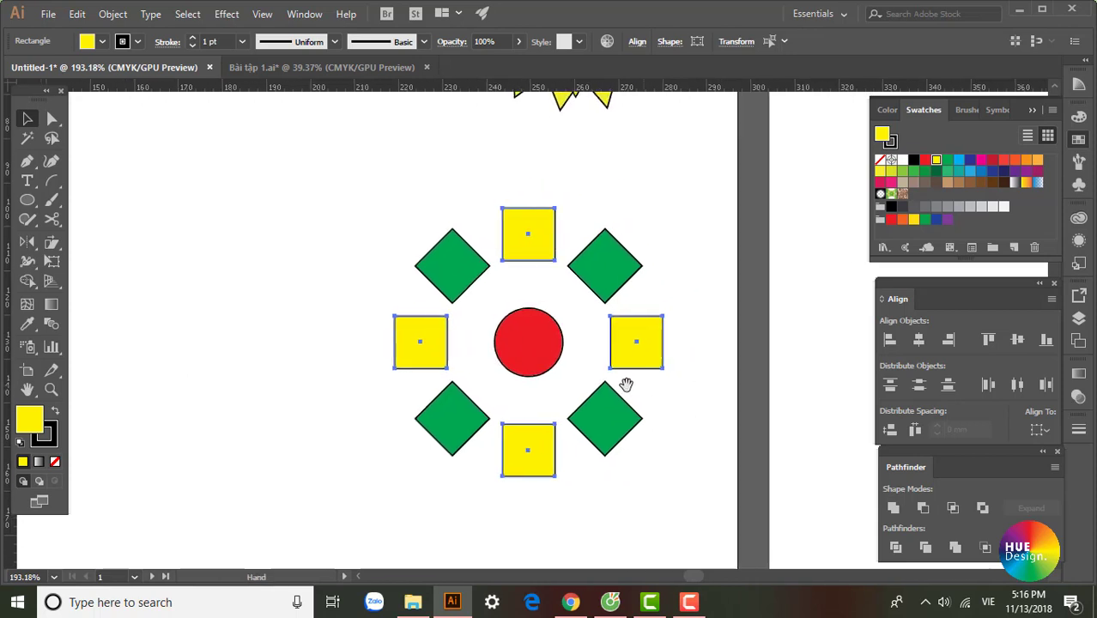
scroll(666, 343, "up", 2)
scroll(635, 403, "down", 2)
scroll(641, 391, "down", 1)
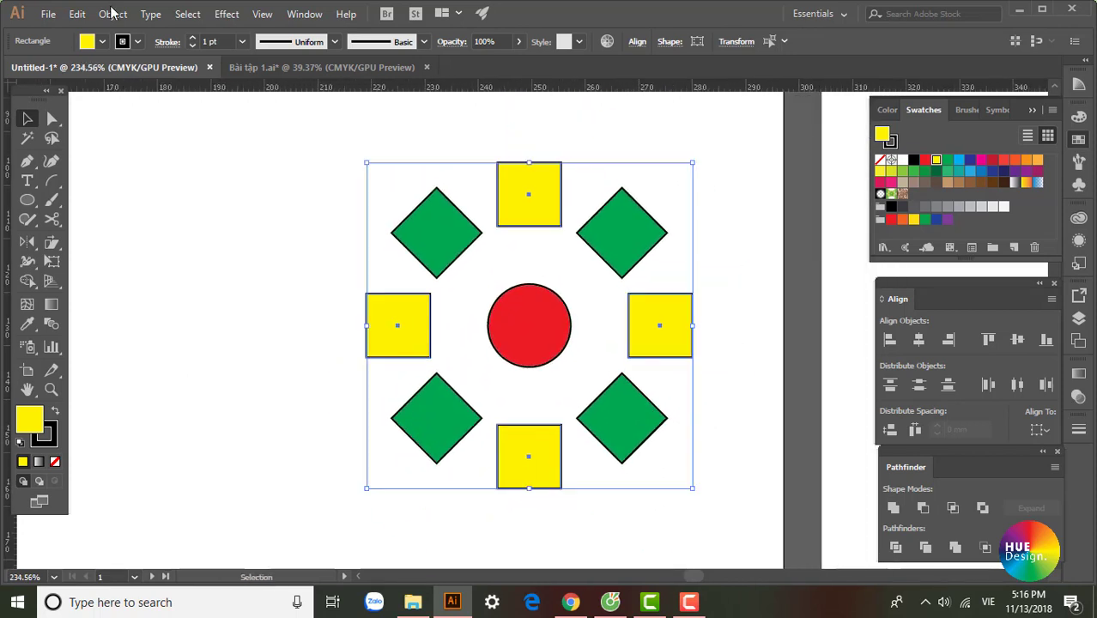
Step: Bring up Transform Each for the yellow squares and step through its scale, move and rotate fields
left_click(112, 15)
mouse_move(184, 11)
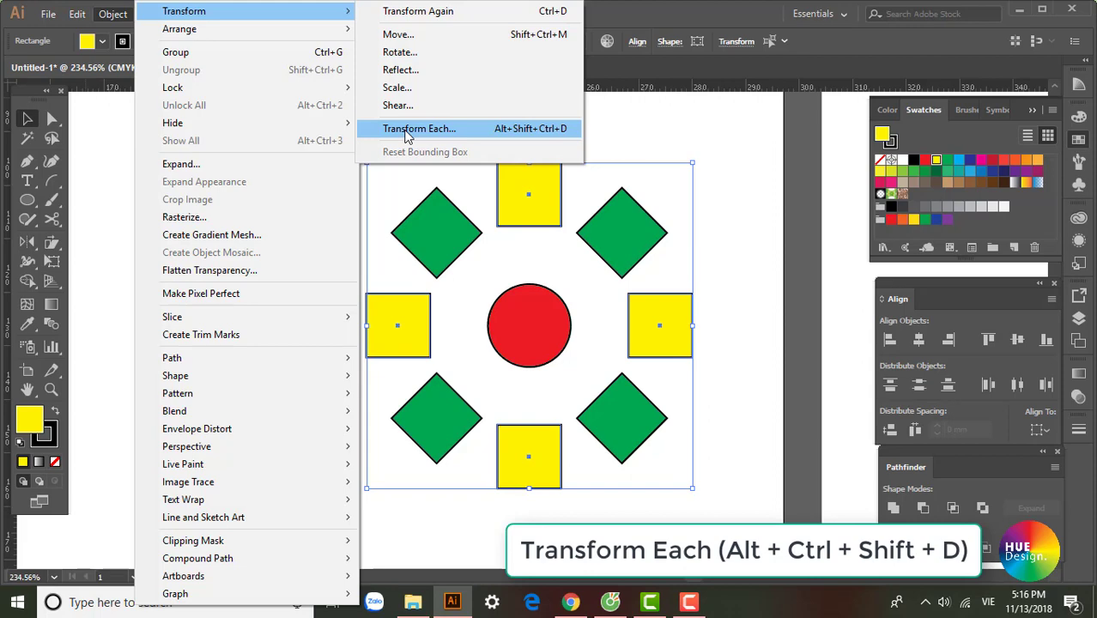
left_click(408, 136)
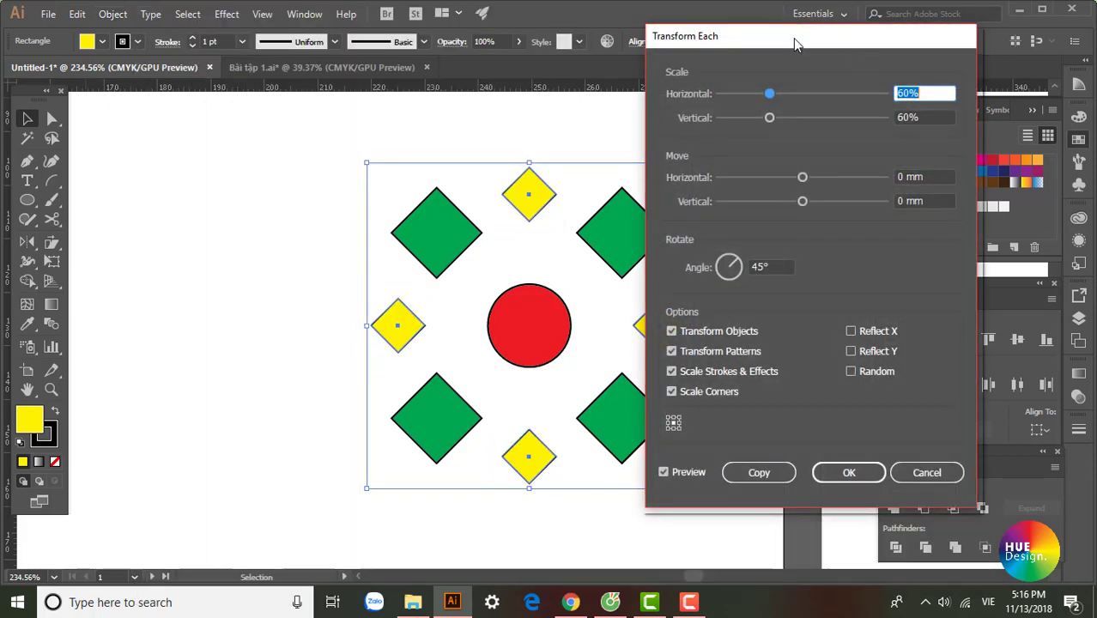
left_click_drag(793, 38, 869, 43)
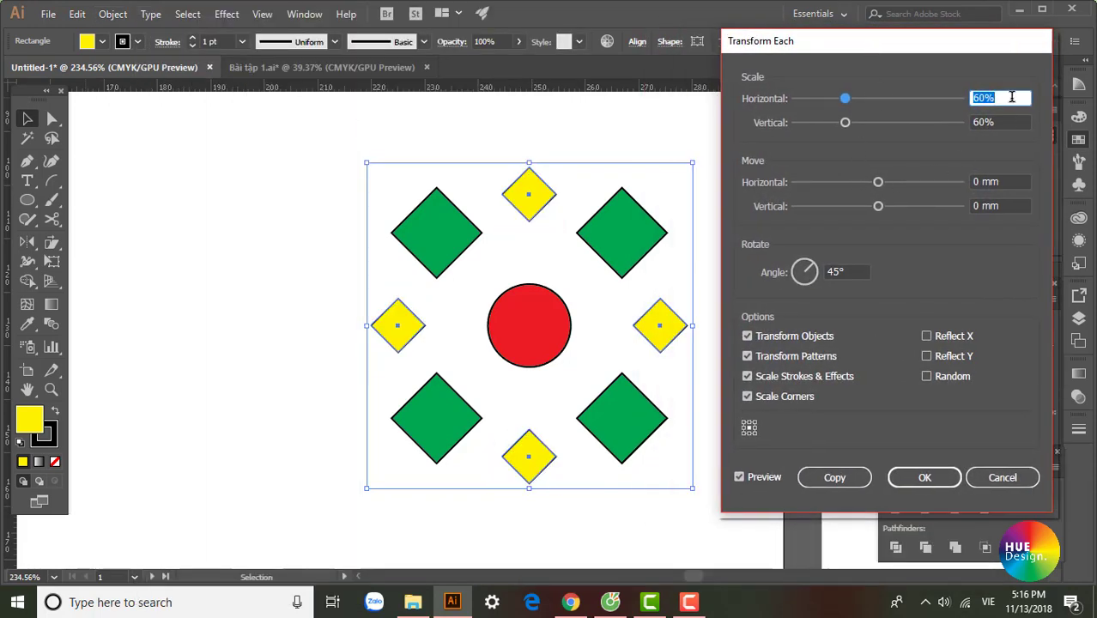
left_click(936, 96)
key("Tab")
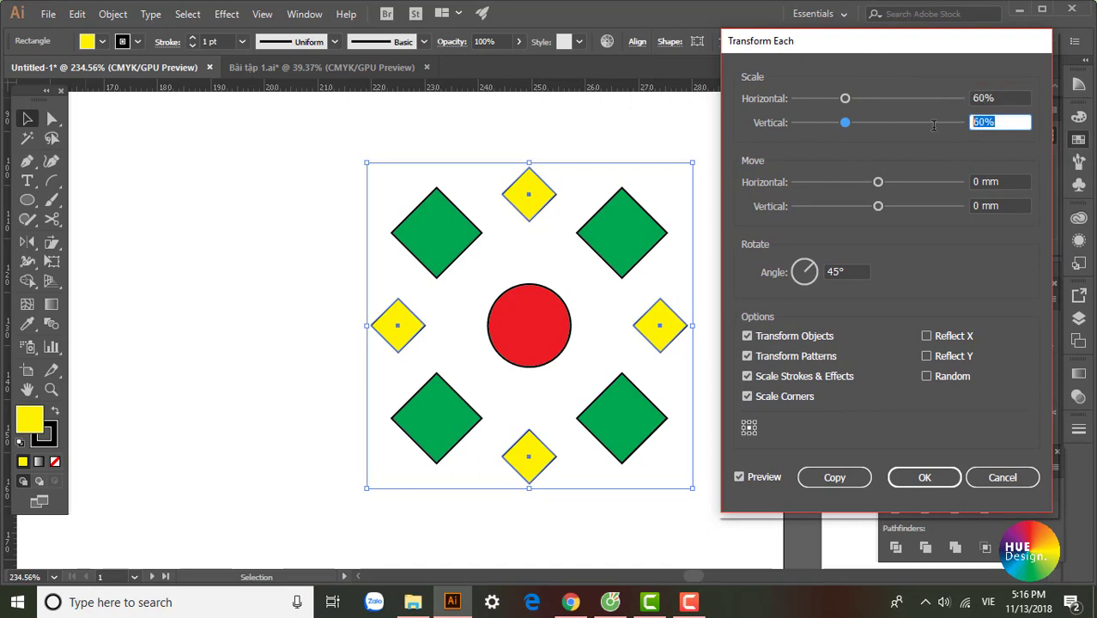
left_click(1017, 183)
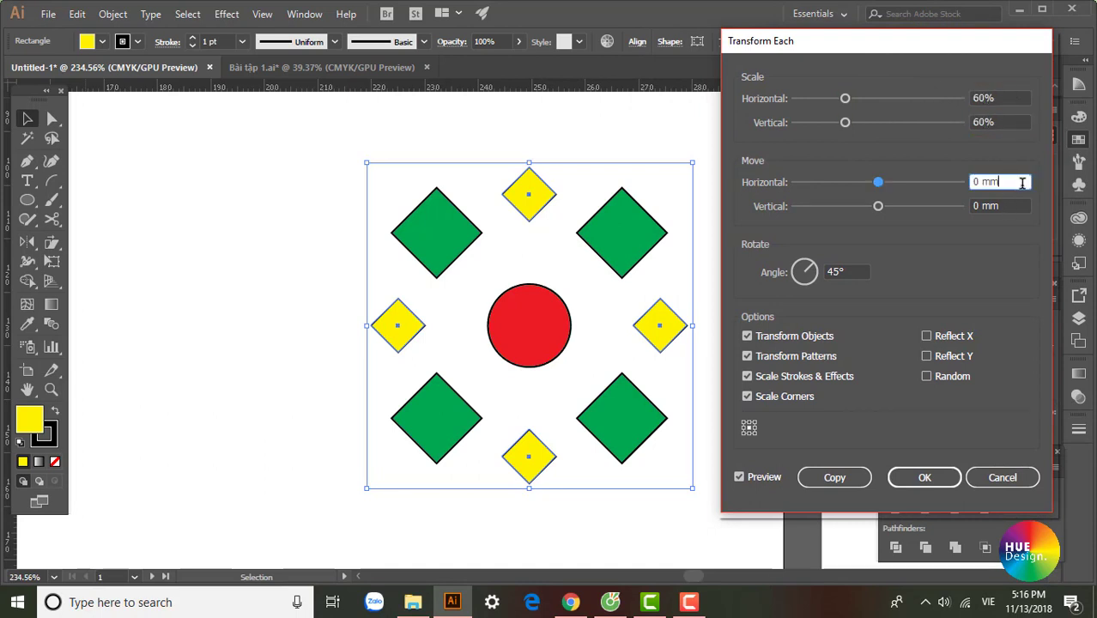
key("Tab")
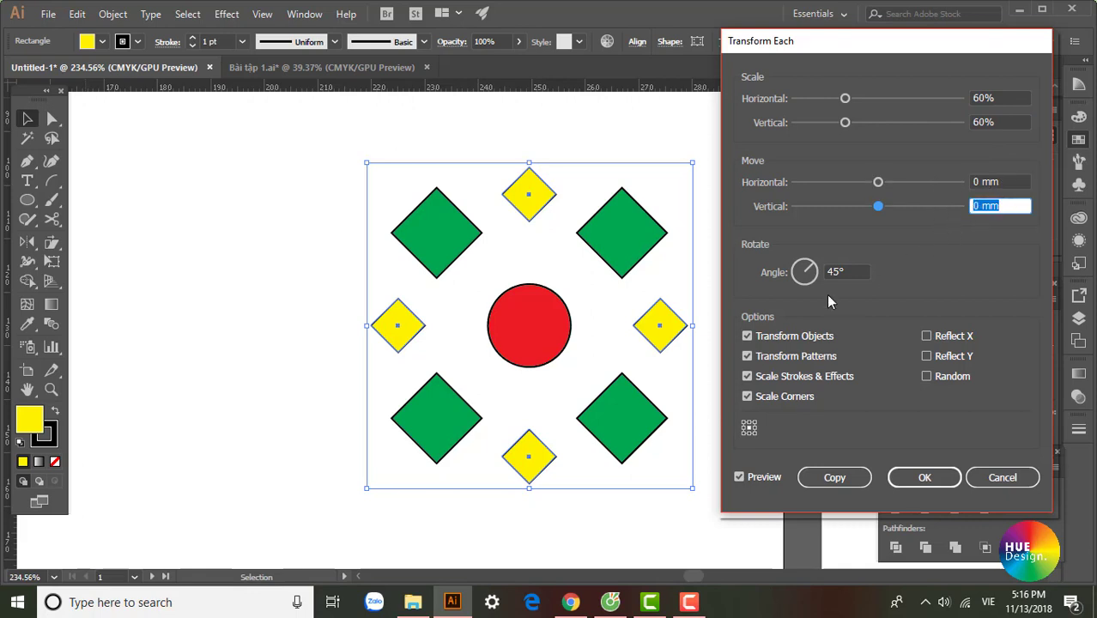
key("Tab")
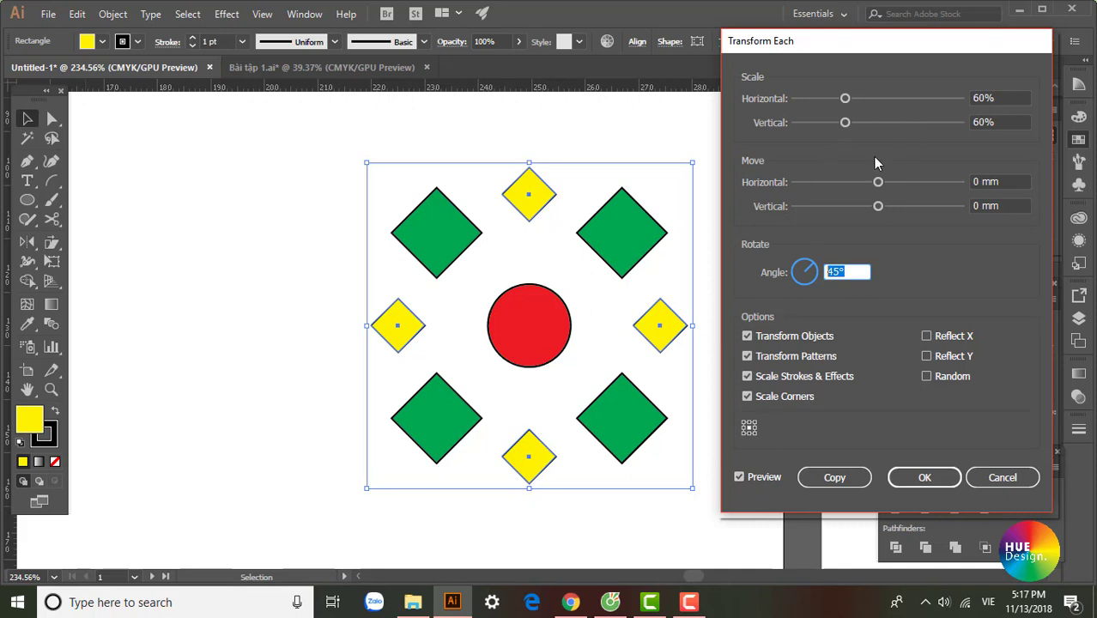
Step: Set horizontal and vertical scale to 150% with a 45° rotation and apply it
left_click(1002, 101)
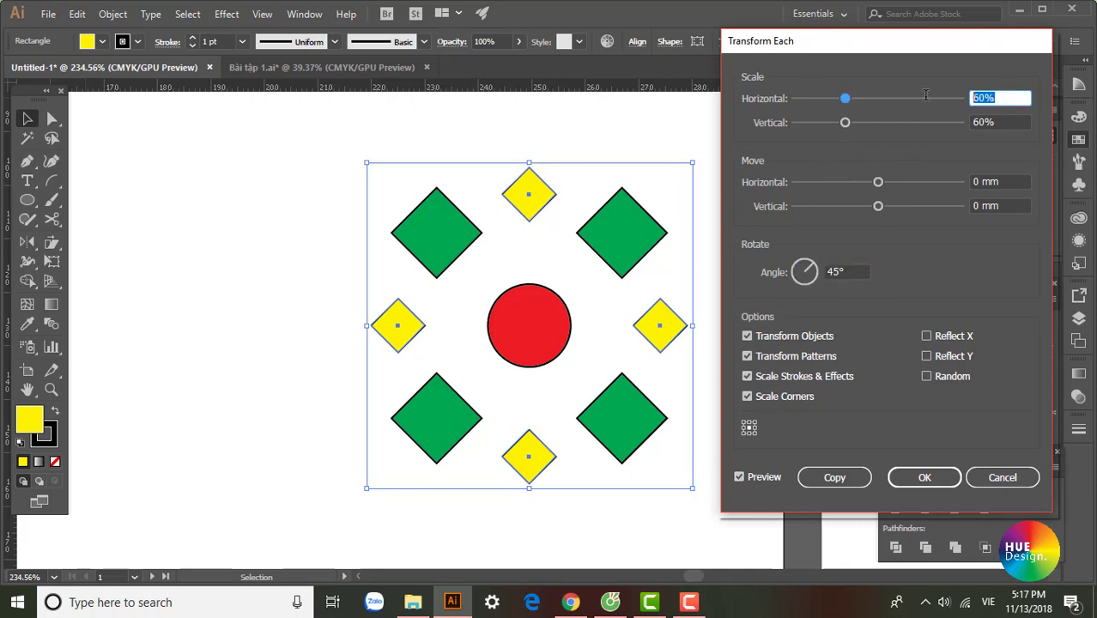
type("1")
type("50")
key("Tab")
type("15")
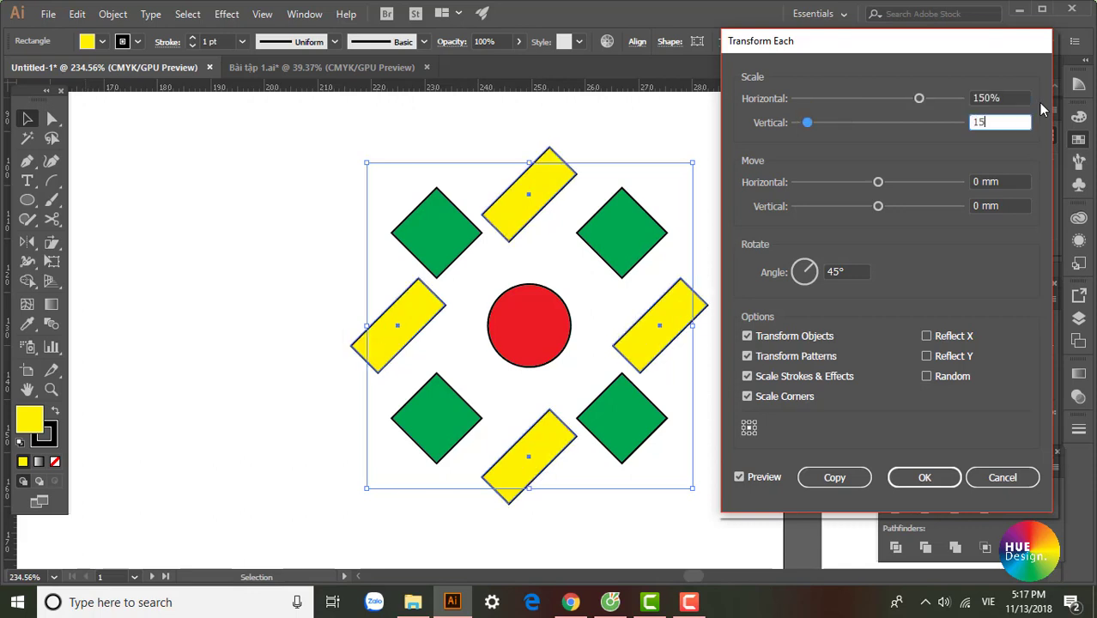
type("0")
left_click(829, 272)
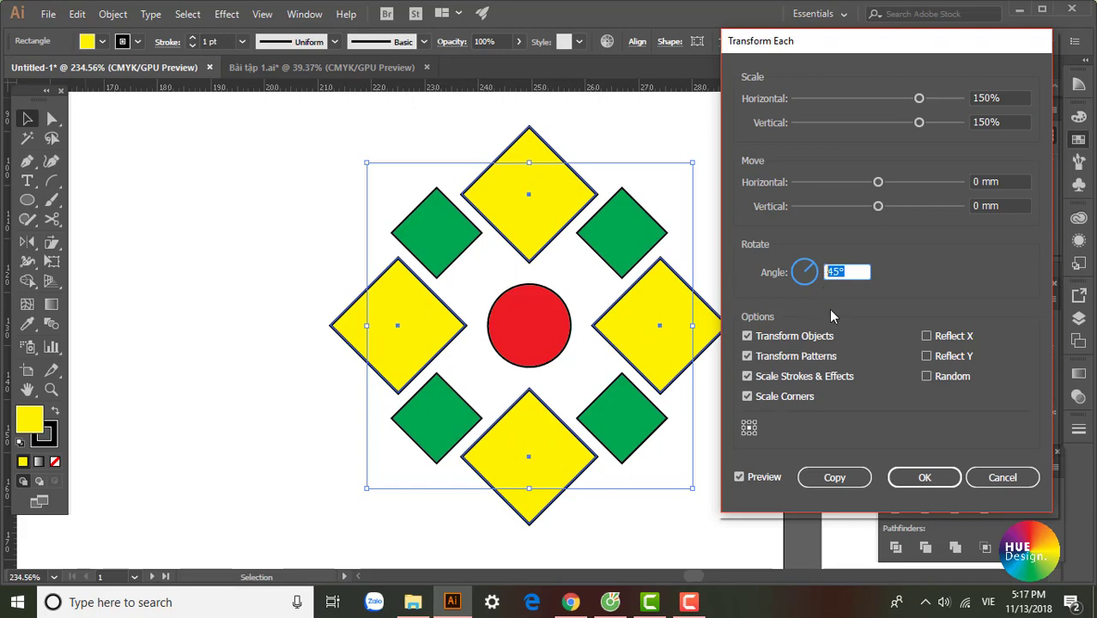
left_click(829, 479)
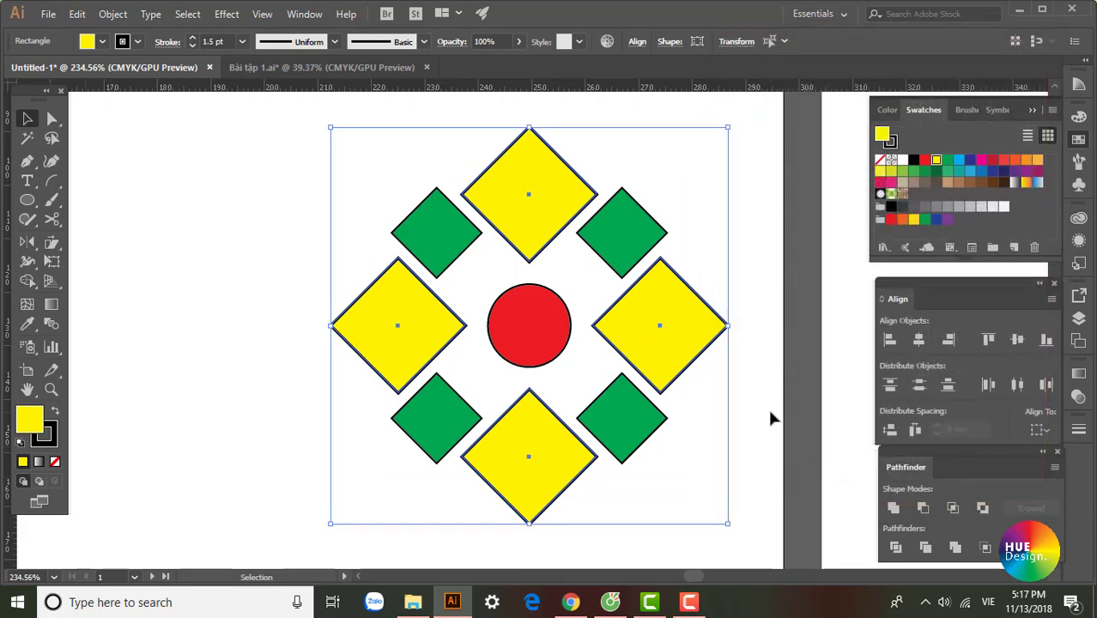
Step: Fill the large diamonds brown and send them to the back behind the yellow squares
left_click(993, 184)
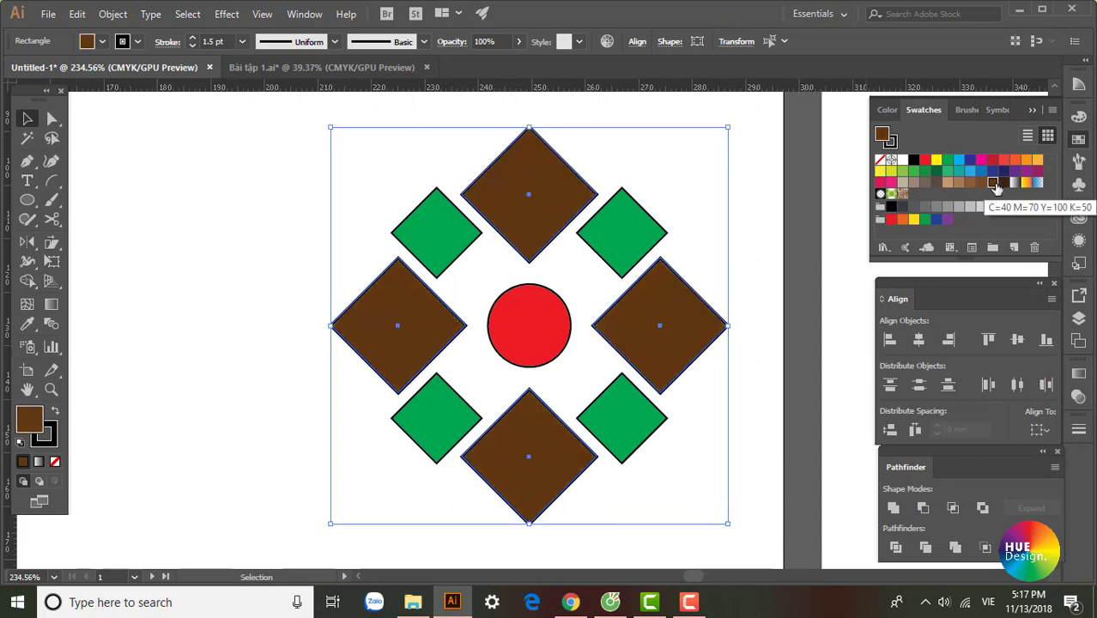
key("ctrl+shift+bracketleft")
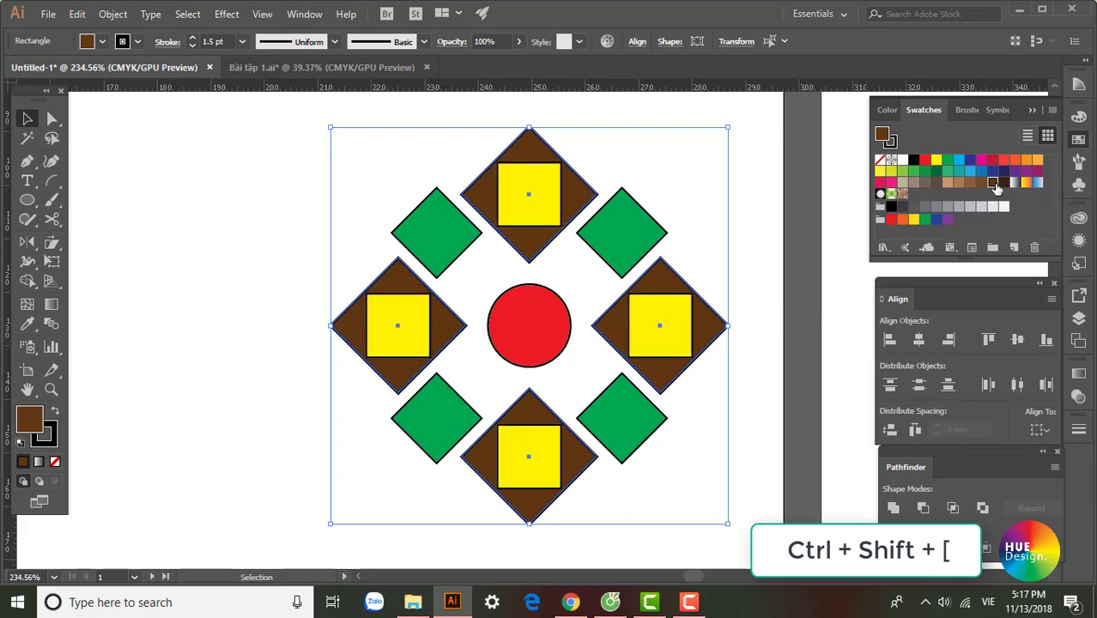
left_click(725, 222)
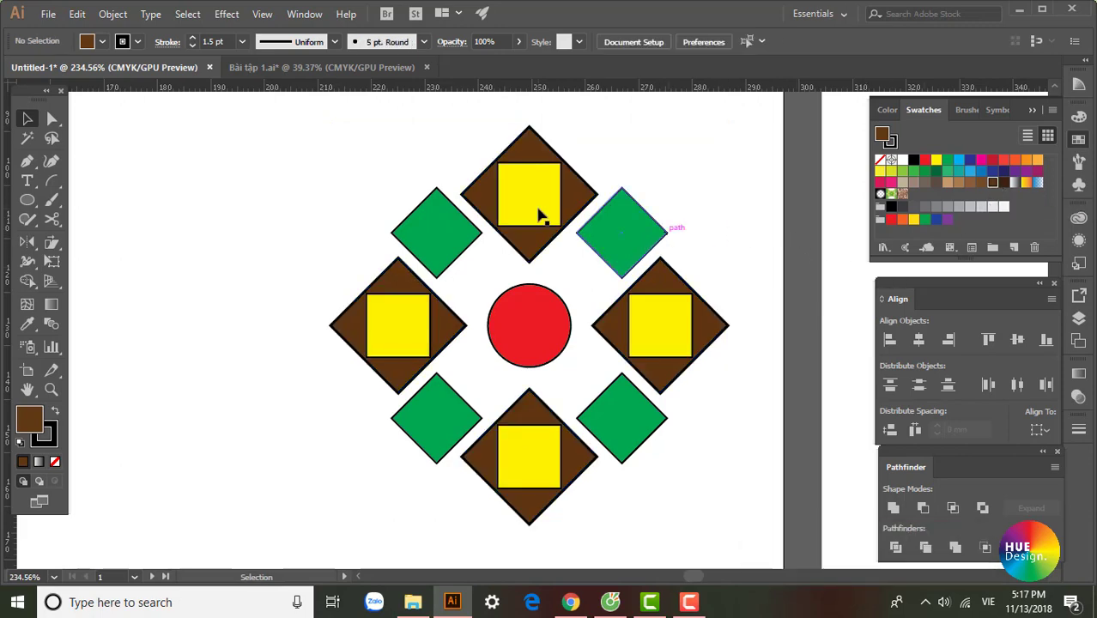
left_click_drag(656, 258, 617, 269)
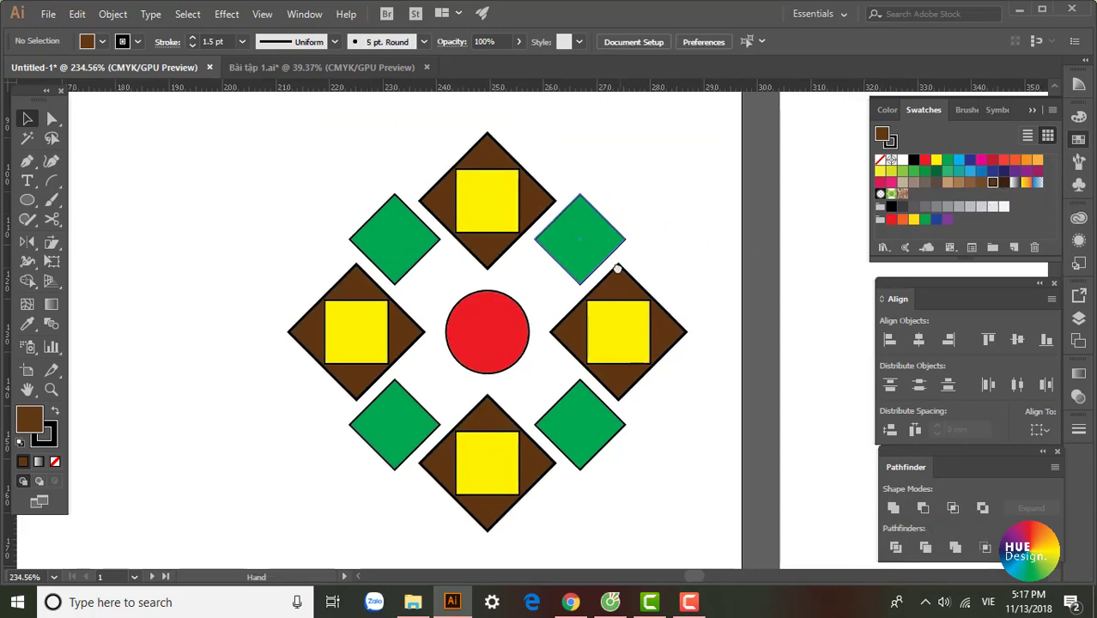
left_click(498, 210)
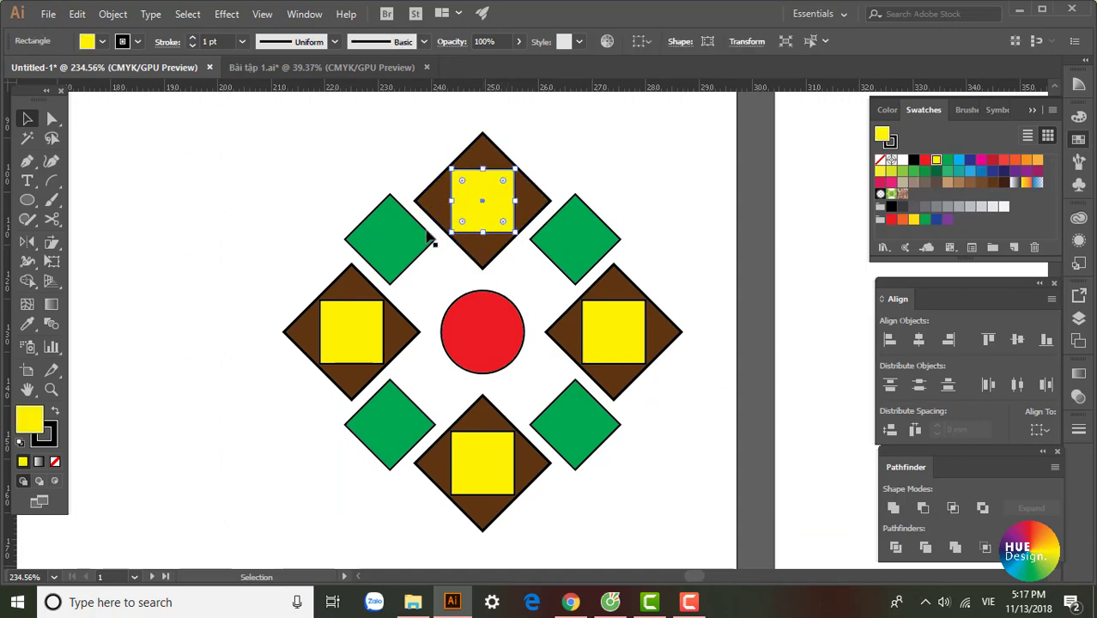
key("a")
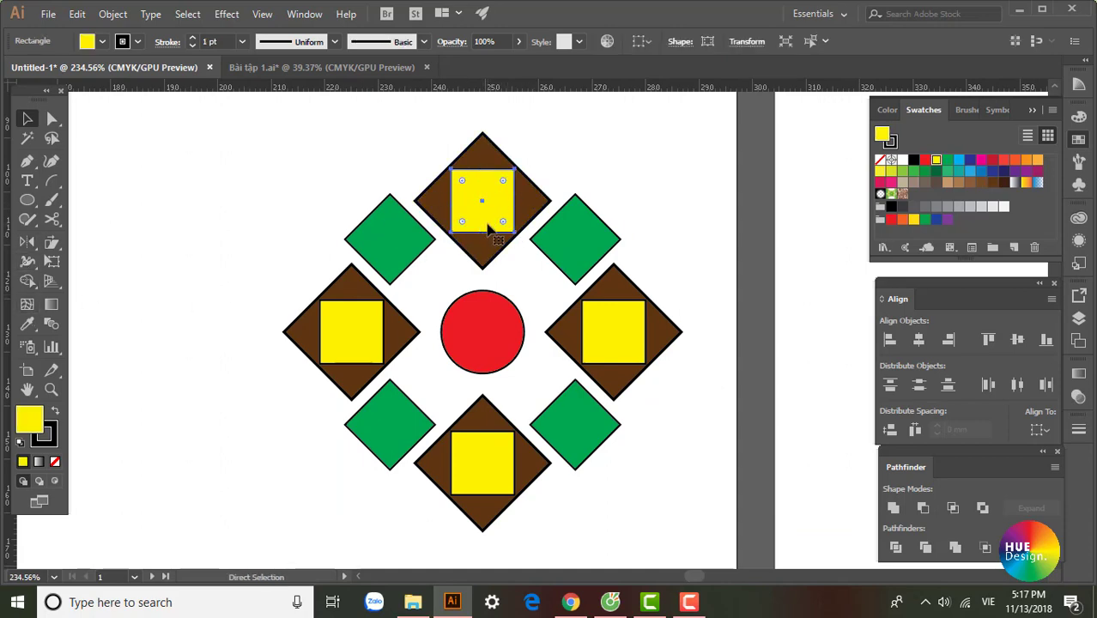
key("v")
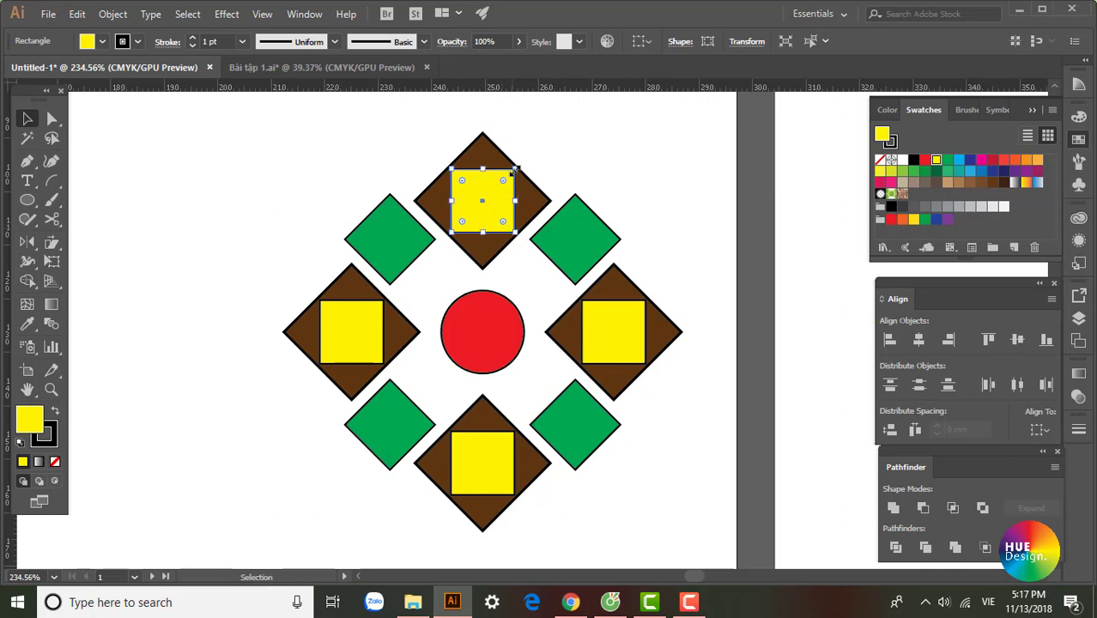
left_click_drag(513, 168, 504, 184)
left_click_drag(517, 243, 487, 245)
left_click(926, 160)
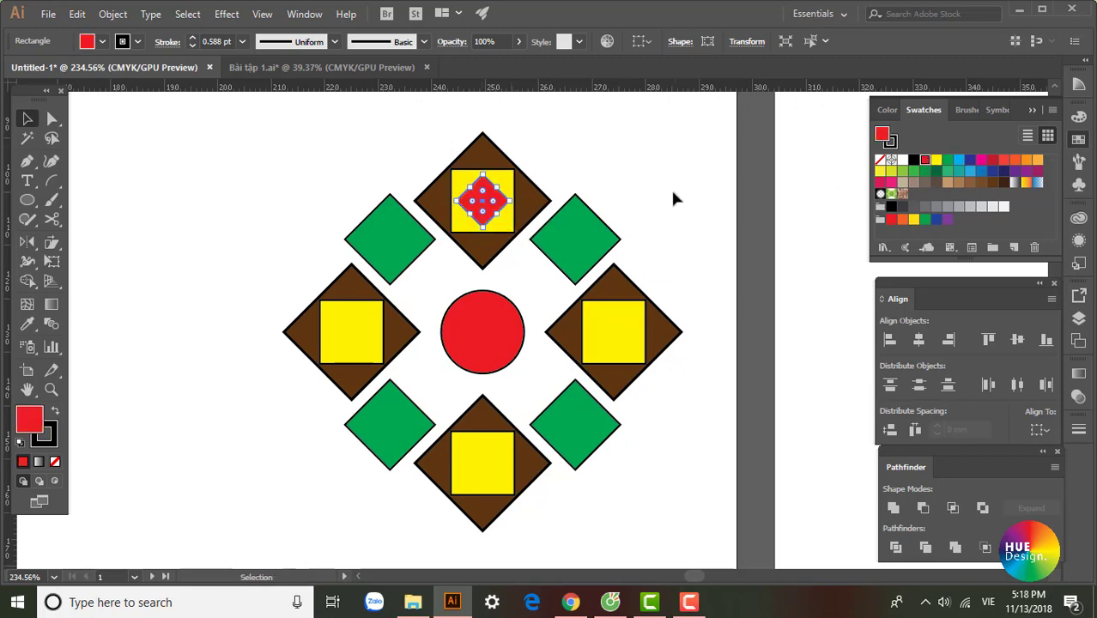
left_click(652, 173)
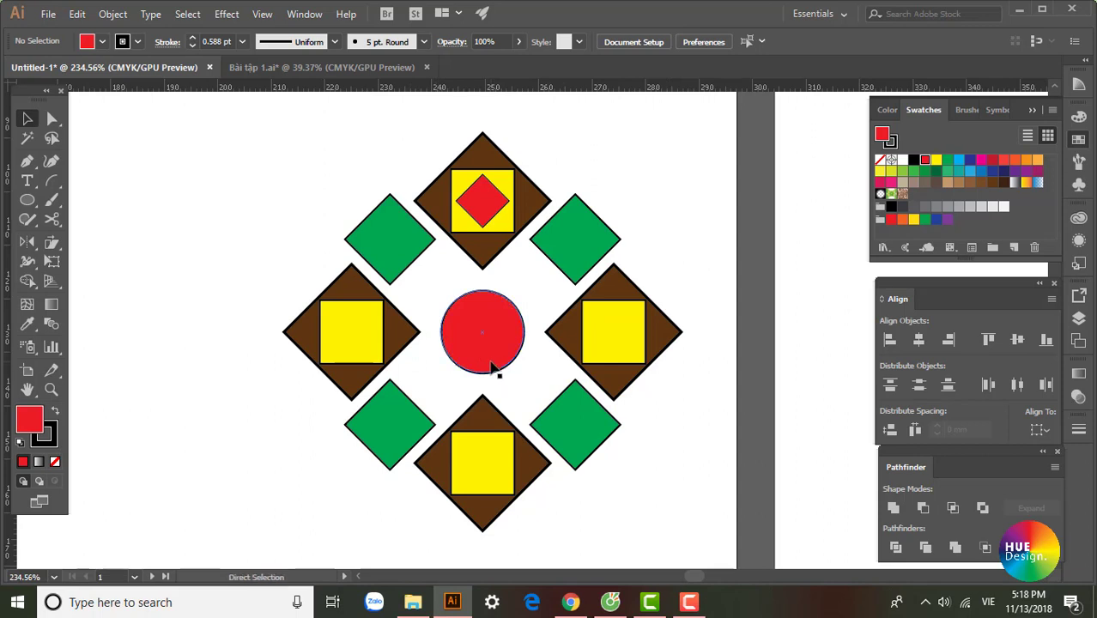
key("ctrl+z")
key("ctrl+z")
key("ctrl+z")
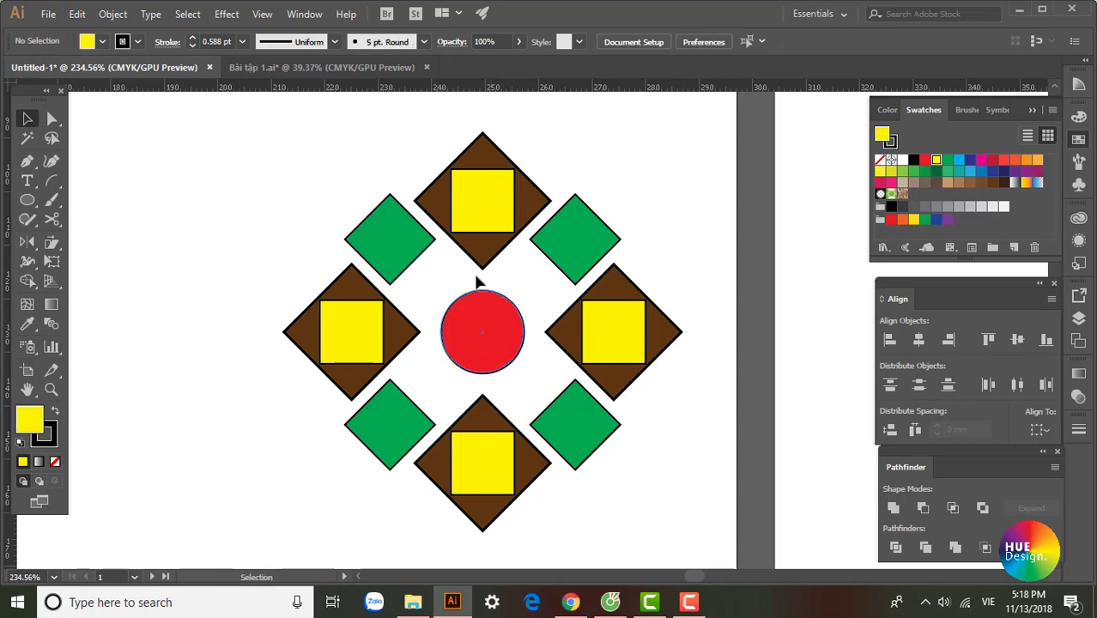
Step: Select all four yellow squares and bring up Object > Transform > Transform Each
left_click(480, 196)
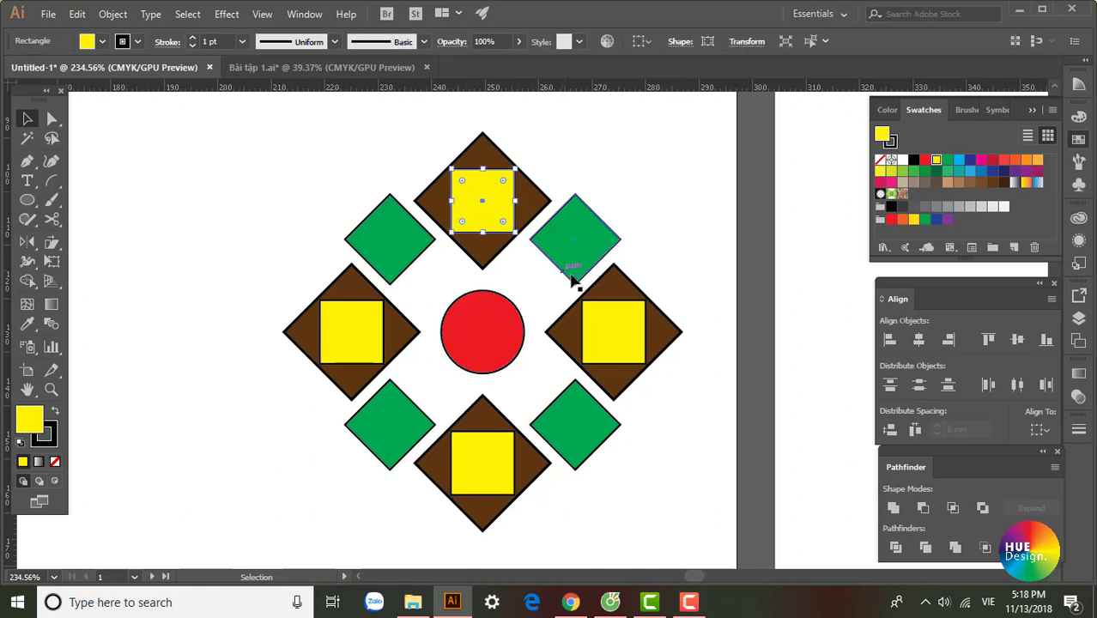
left_click(618, 331, "shift")
left_click(507, 472, "shift")
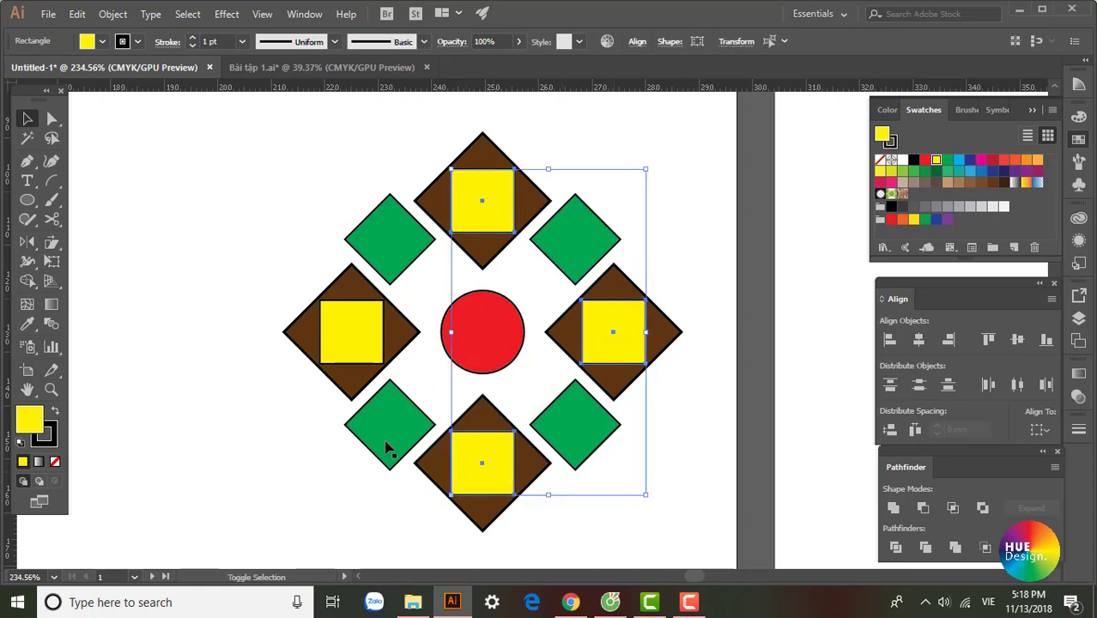
left_click(365, 336, "shift")
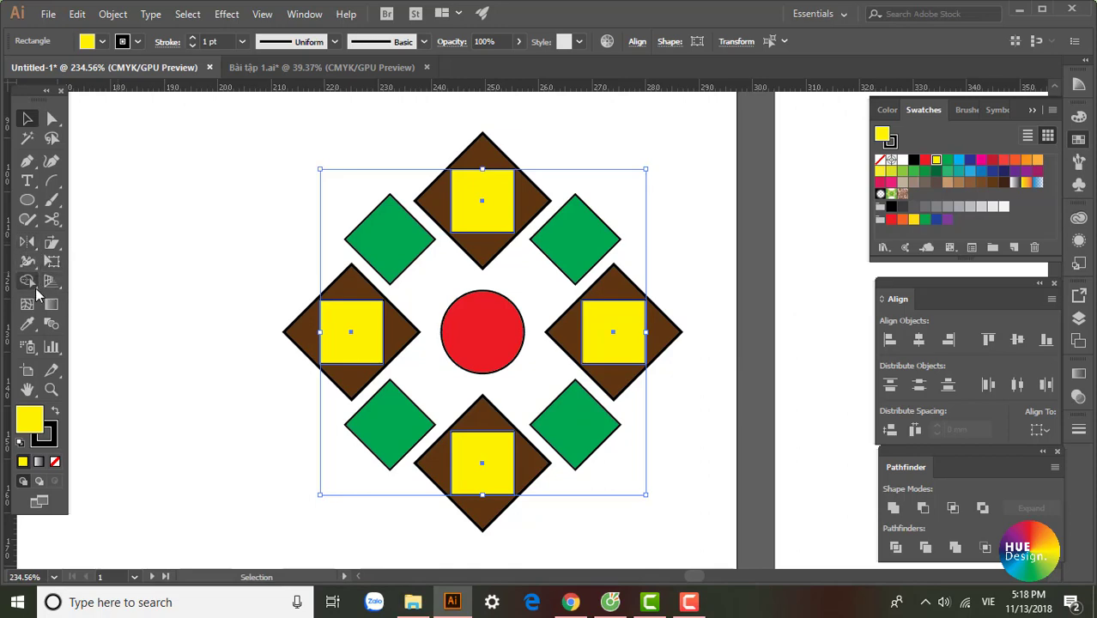
left_click(113, 13)
mouse_move(183, 11)
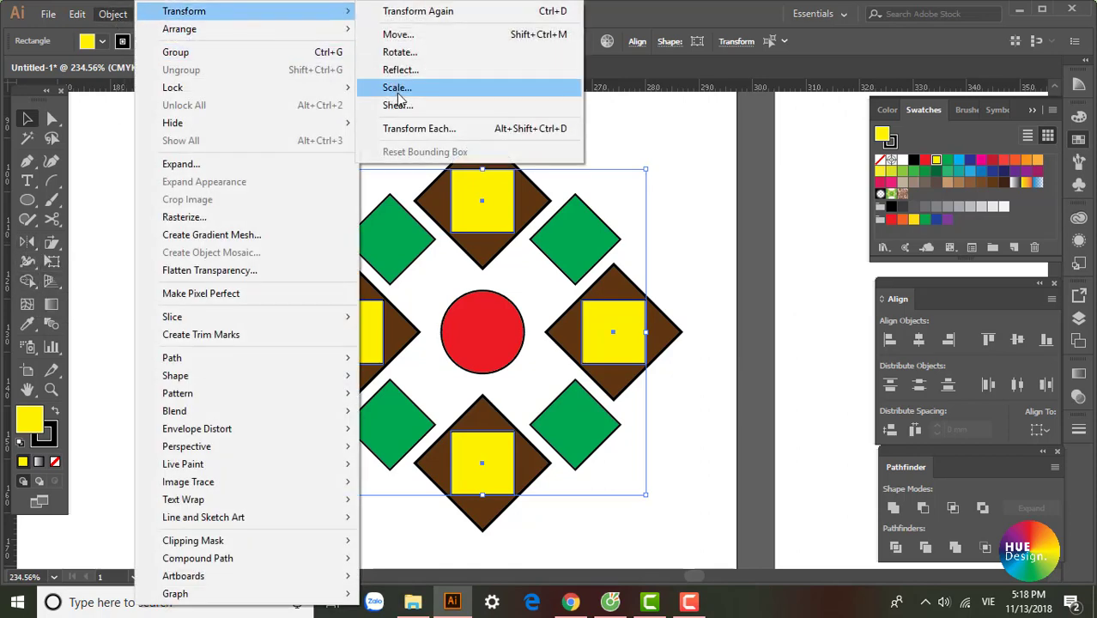
left_click(409, 129)
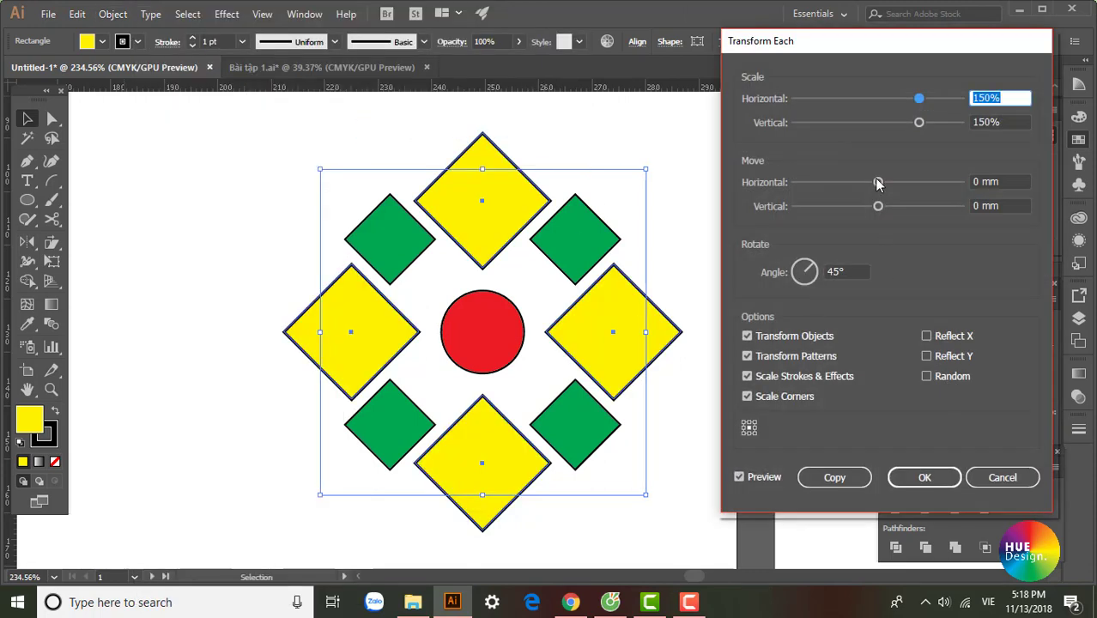
Step: Make 50% scale, 45°-rotated copies of the squares and fill them red
type("50")
key("Tab")
type("50")
key("Tab")
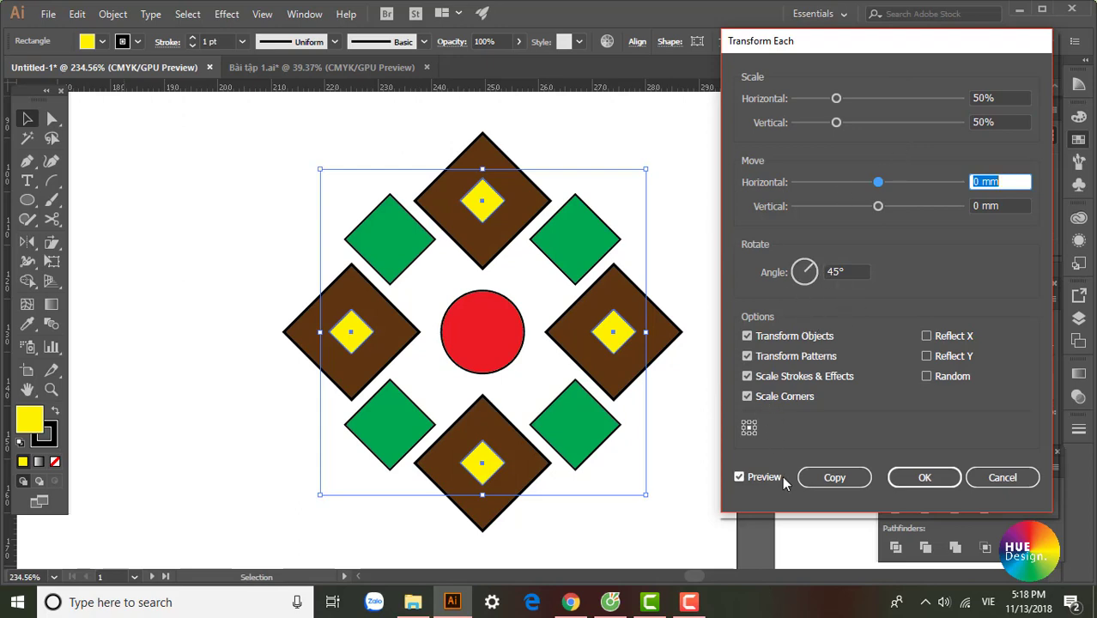
left_click(834, 477)
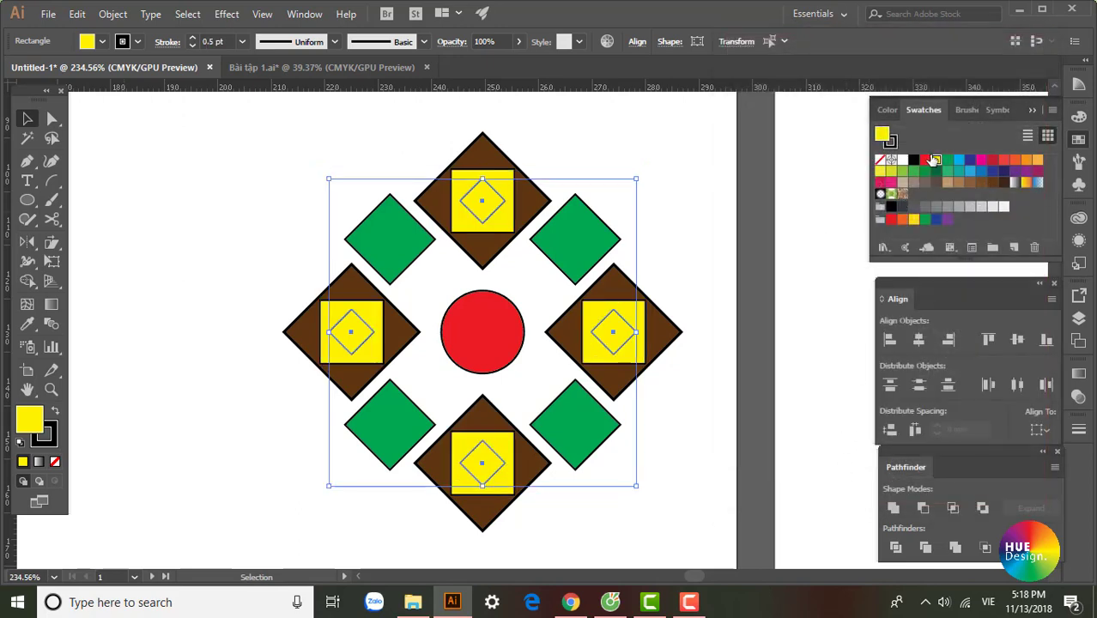
left_click(935, 160)
left_click(708, 234)
Step: Add 50% scale, 45°-rotated dark navy copies inside the four green diamonds via Transform Each
left_click(575, 234)
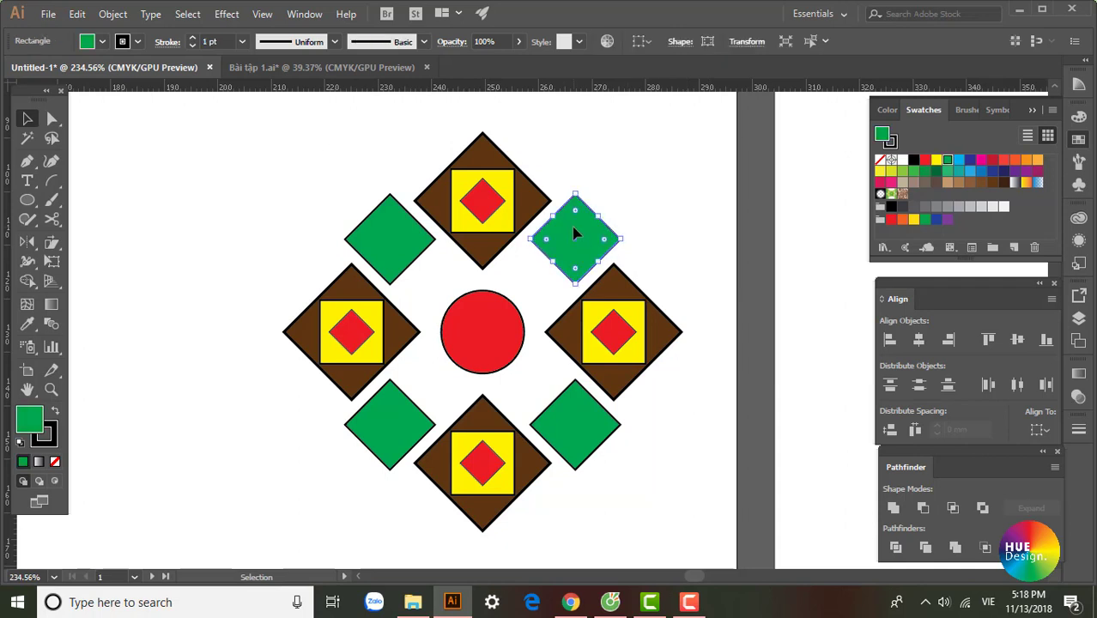
left_click(563, 422, "shift")
left_click(392, 433, "shift")
left_click(412, 247, "shift")
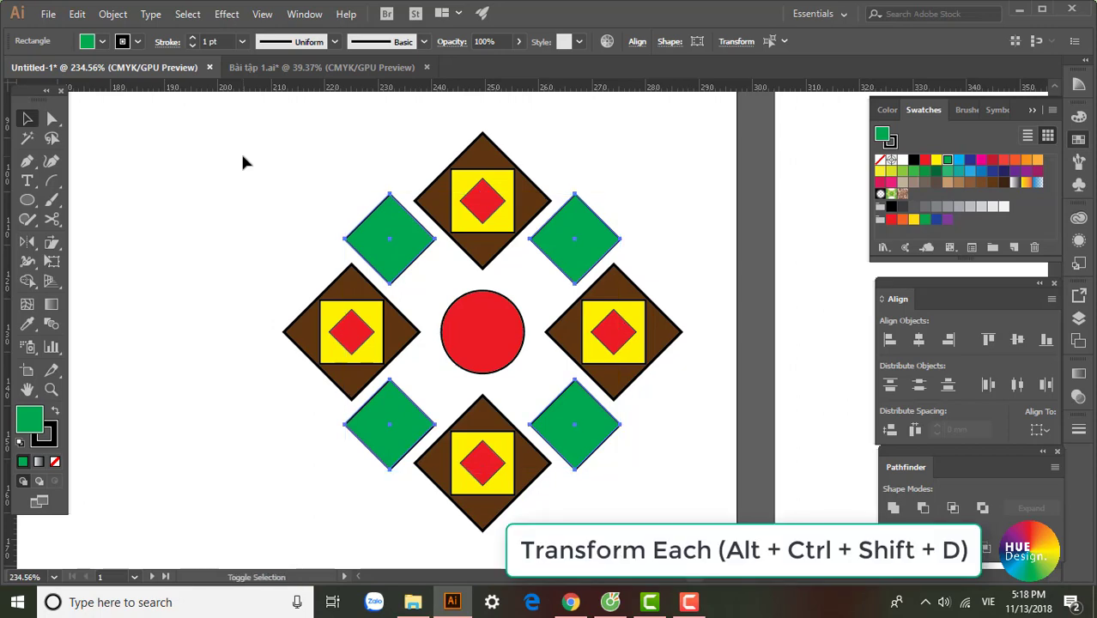
key("ctrl+alt+shift+d")
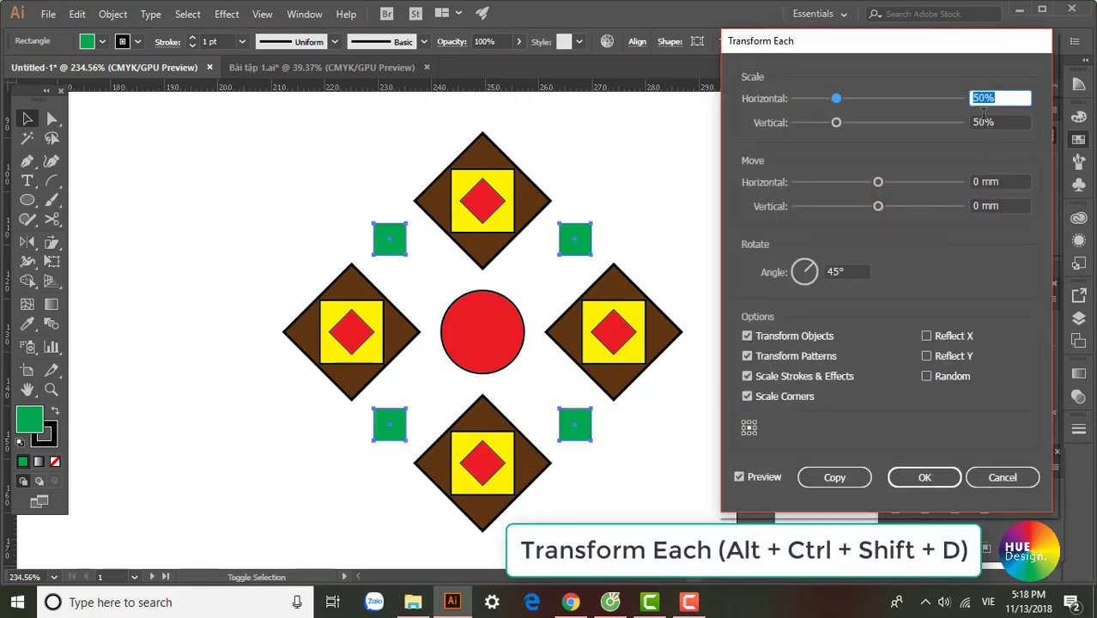
left_click(835, 478)
left_click(970, 170)
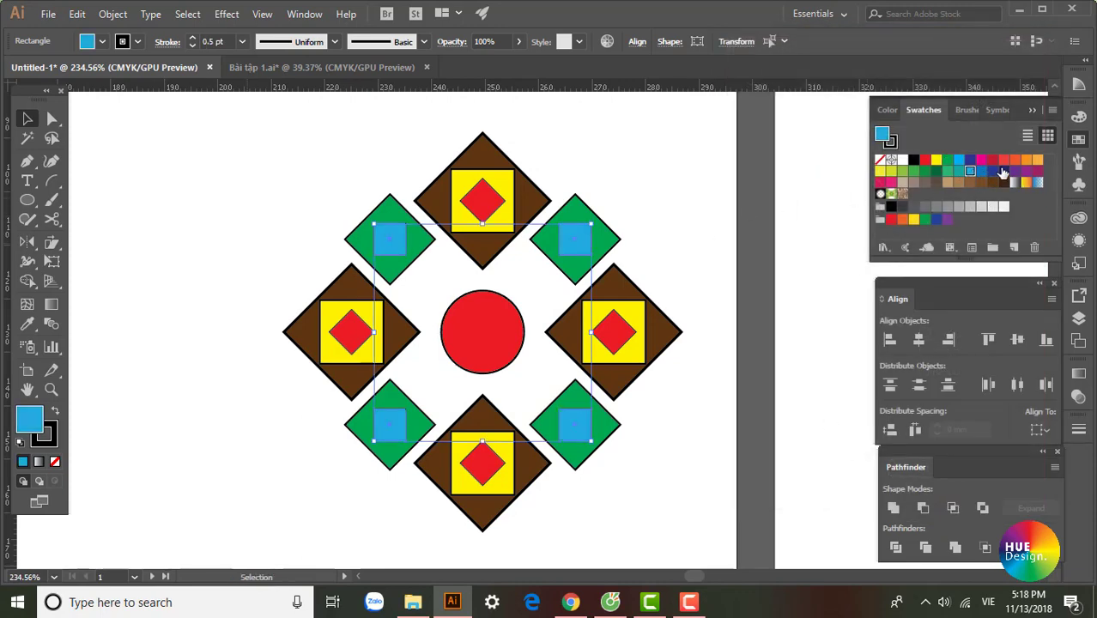
left_click(1003, 171)
left_click(711, 198)
left_click_drag(674, 385, 689, 367)
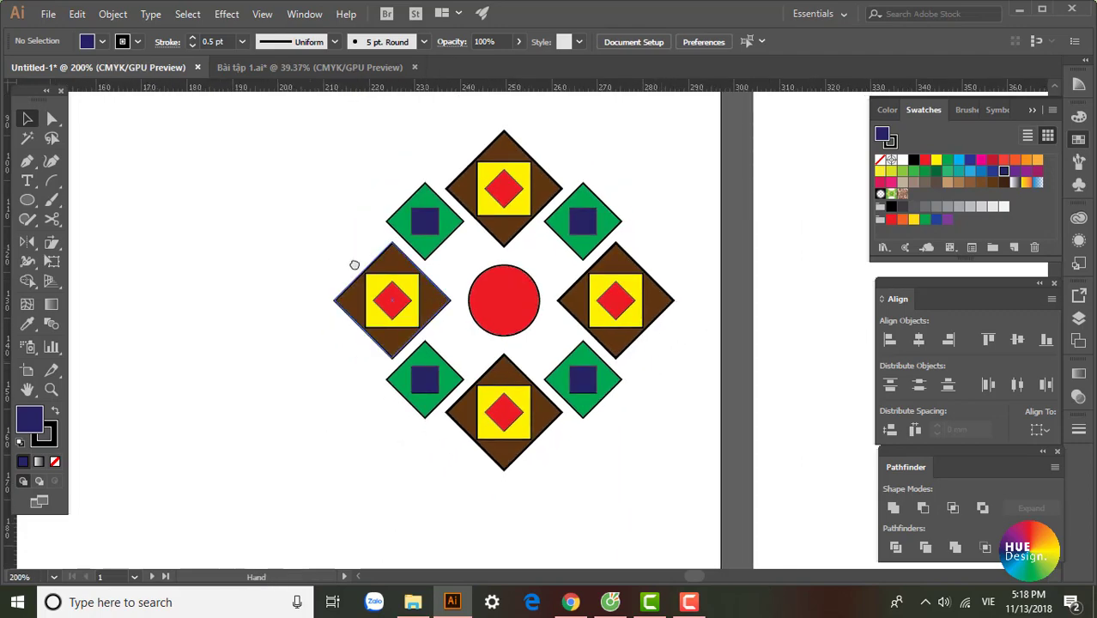
key("ctrl+minus")
mouse_move(263, 117)
left_mouse_down()
mouse_move(621, 271)
mouse_move(548, 412)
left_mouse_up()
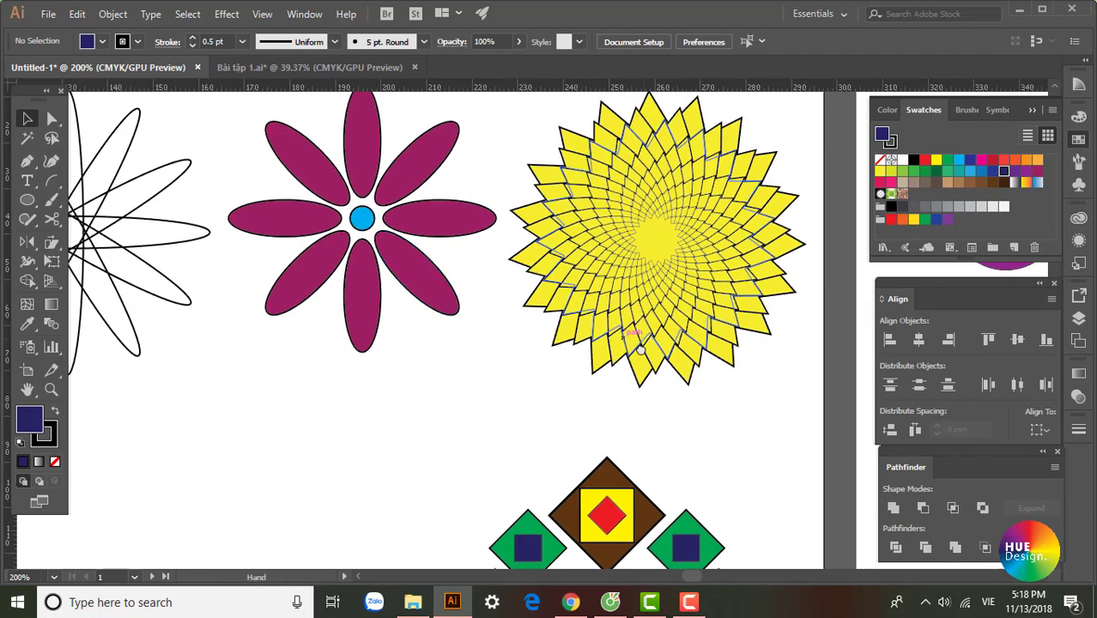
mouse_move(632, 326)
left_mouse_down()
mouse_move(545, 290)
mouse_move(622, 225)
mouse_move(698, 321)
mouse_move(698, 276)
left_mouse_up()
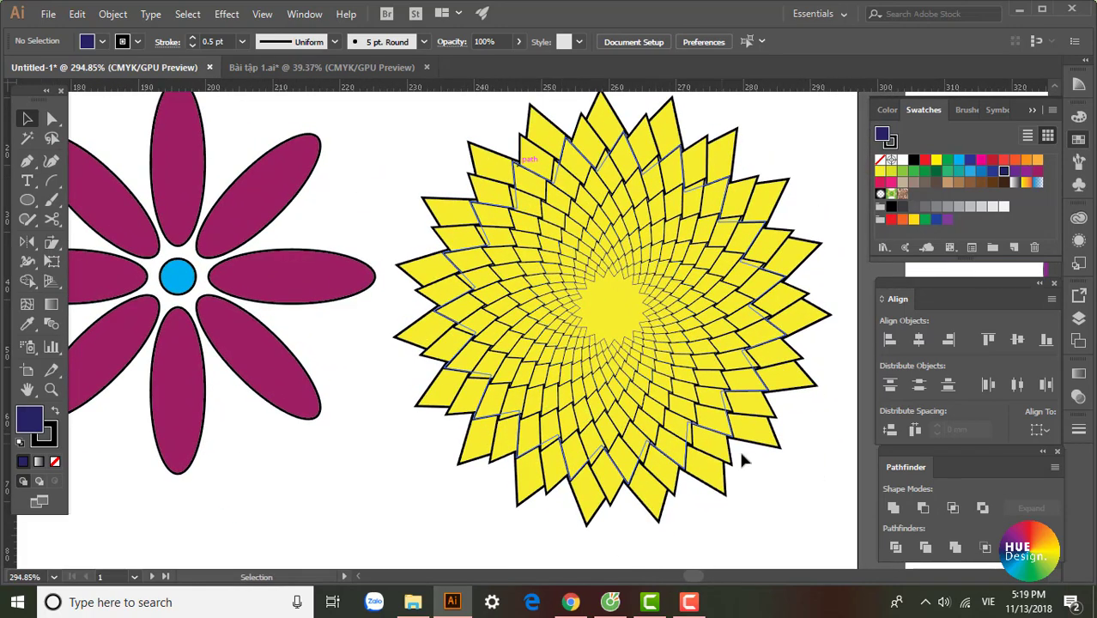
scroll(781, 475, "down", 2)
scroll(752, 415, "down", 3)
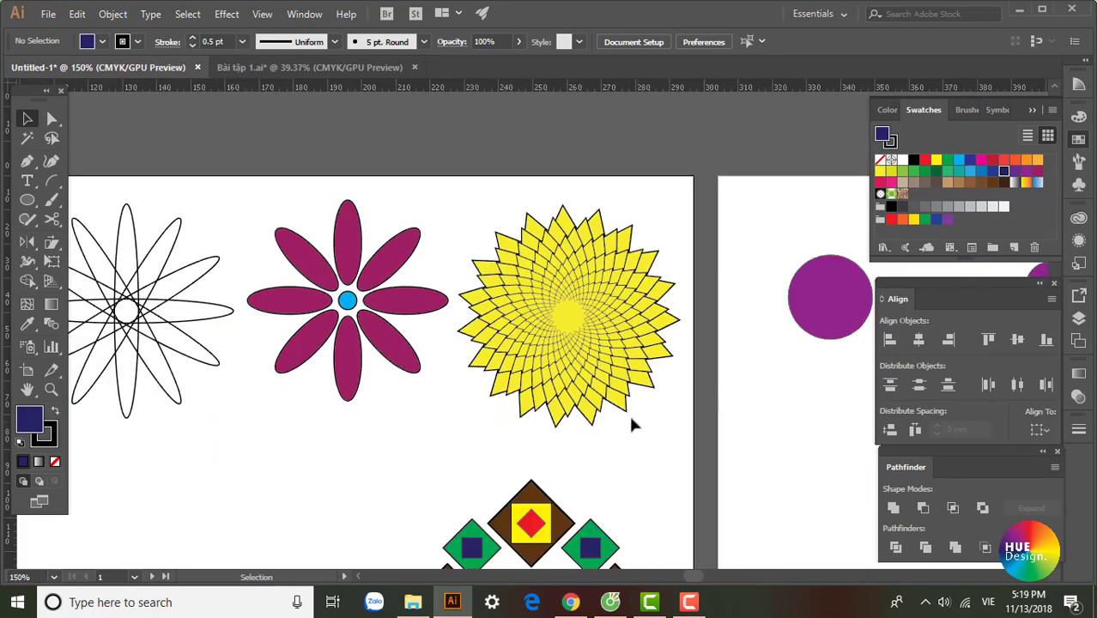
scroll(629, 413, "up", 3)
left_click_drag(28, 200, 78, 276)
left_click_drag(343, 435, 564, 335)
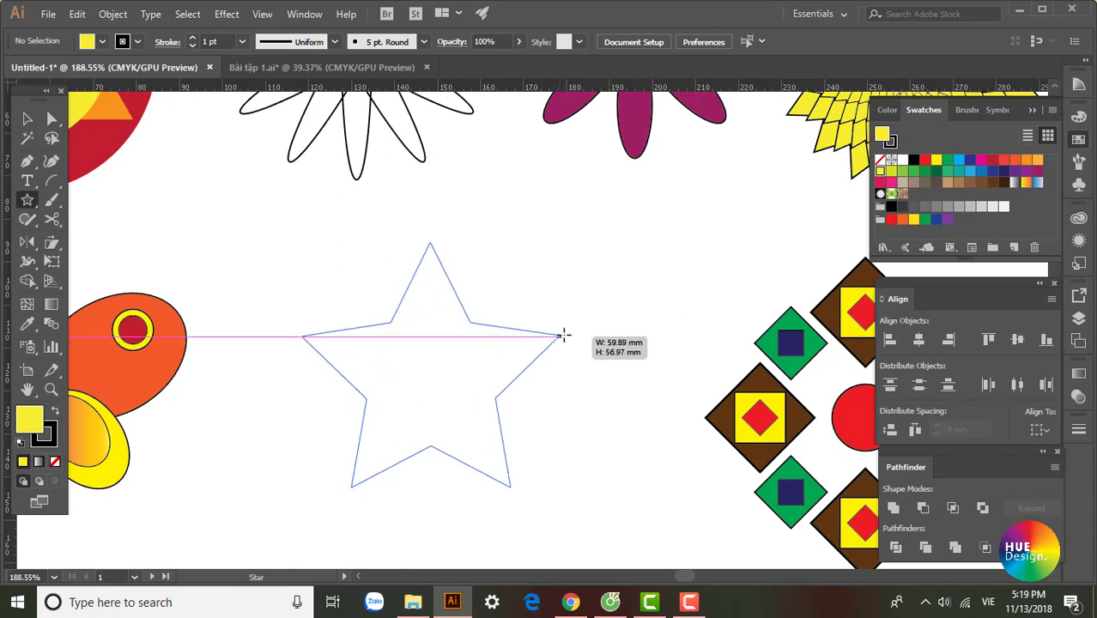
key("Up")
key("Up")
key("Up")
key("Up")
key("Up")
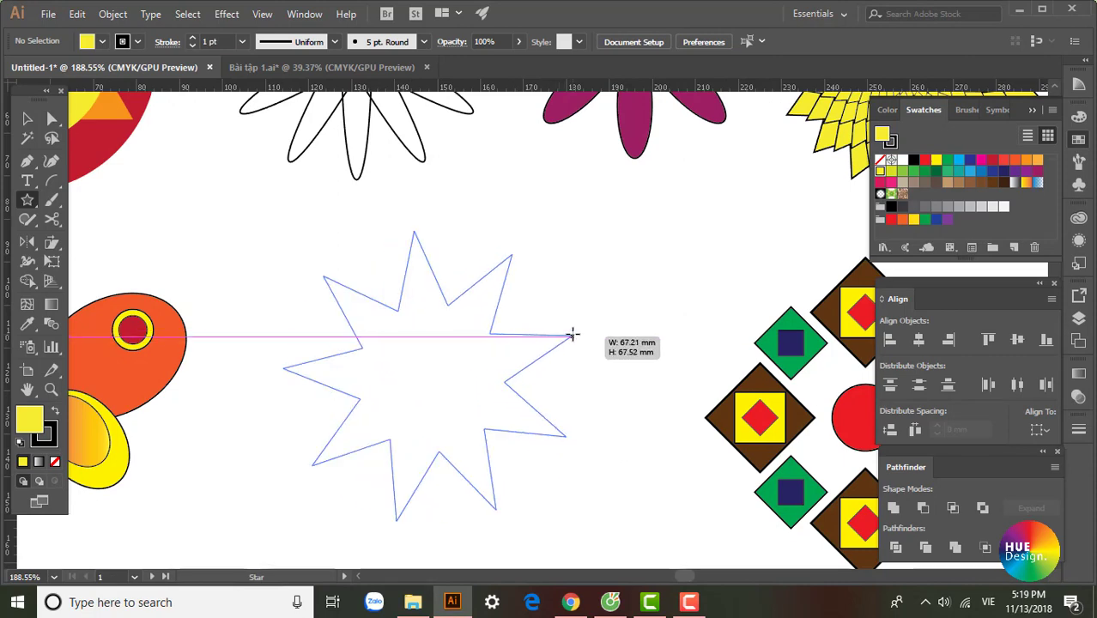
key("Up")
key("Up")
key("Up")
key("Up")
left_click_drag(564, 335, 583, 337)
key("Up")
key("Up")
key("Up")
key("Up")
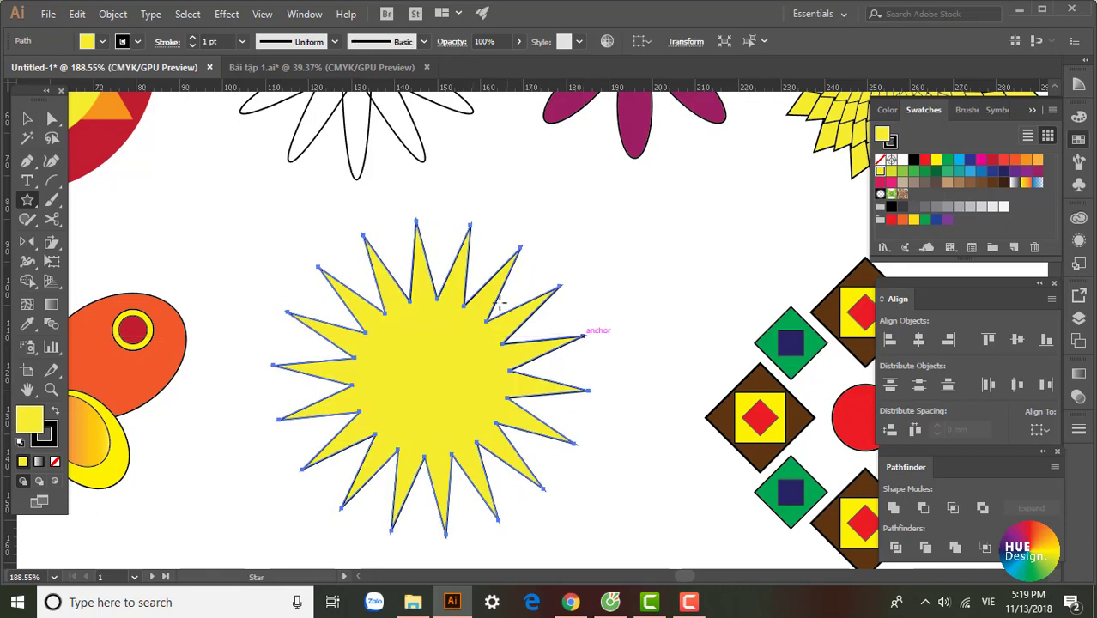
key("Delete")
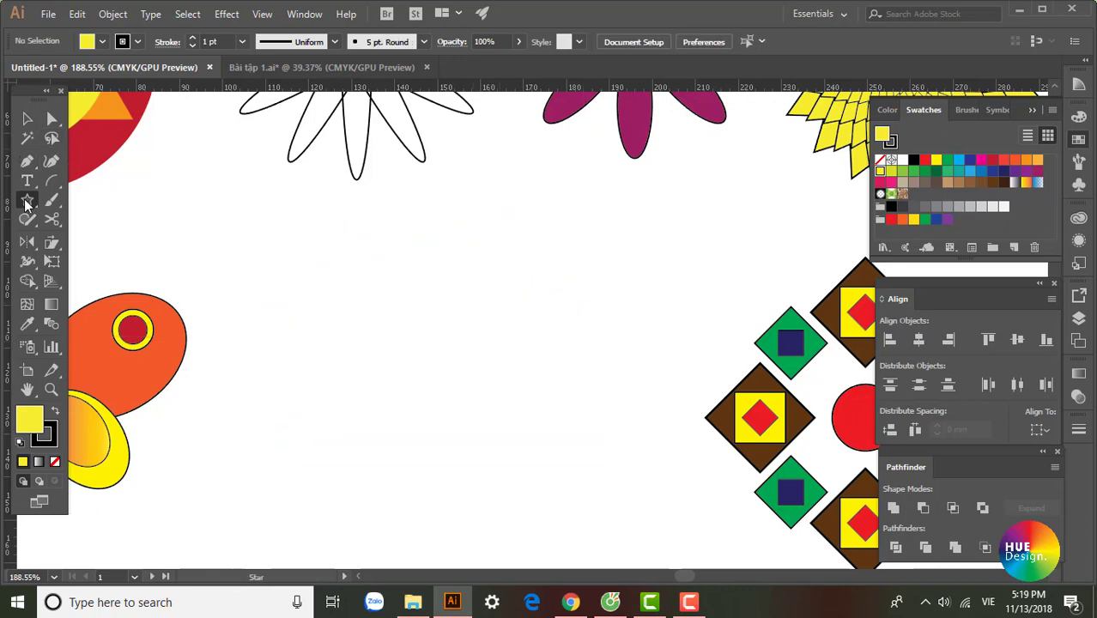
Step: Create a 20-point star with radii of 30 mm and 25 mm using the Star dialog
left_click(468, 281)
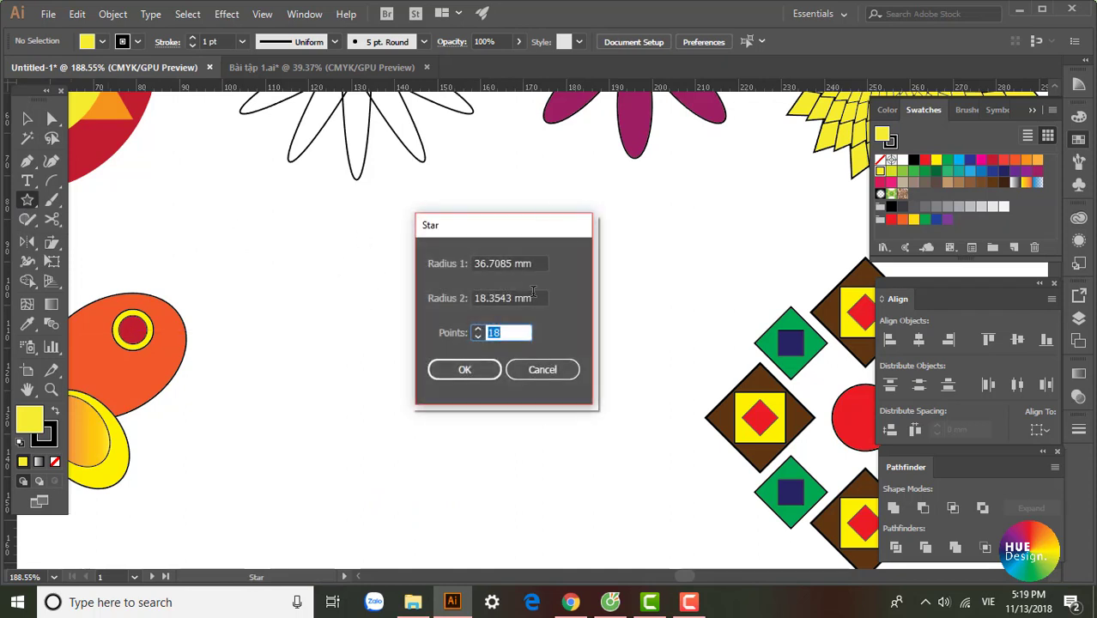
left_click_drag(544, 260, 435, 262)
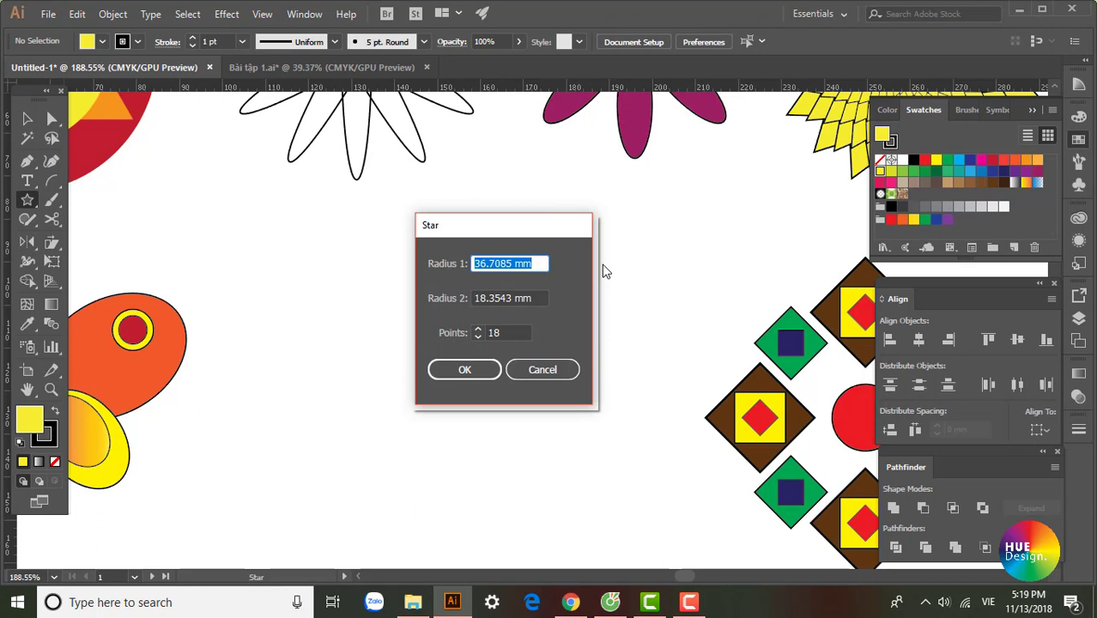
type("20")
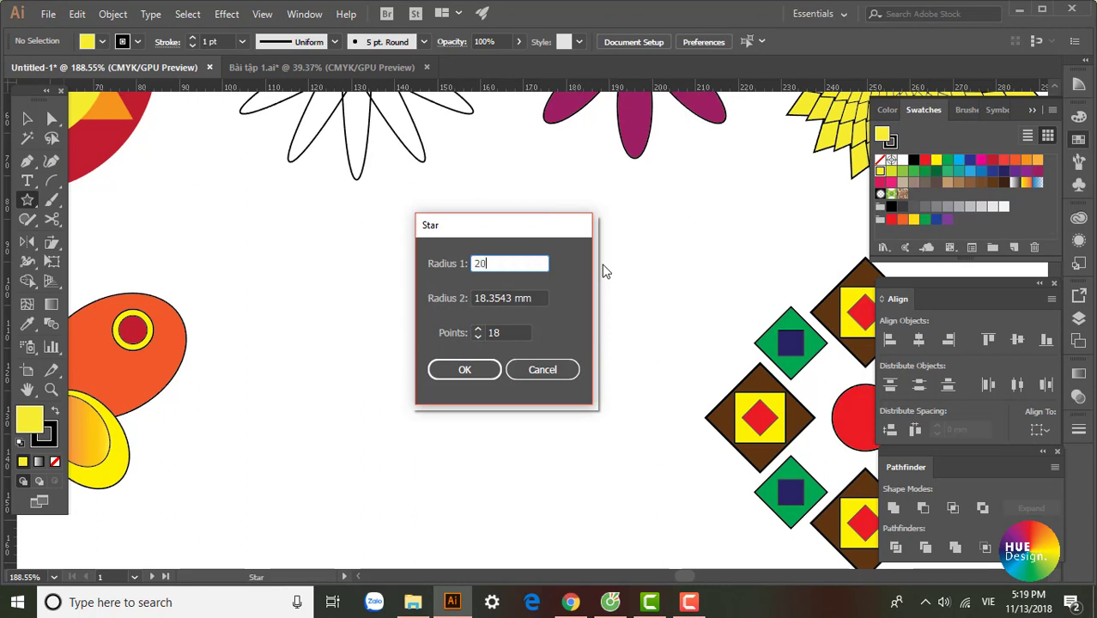
key("Tab")
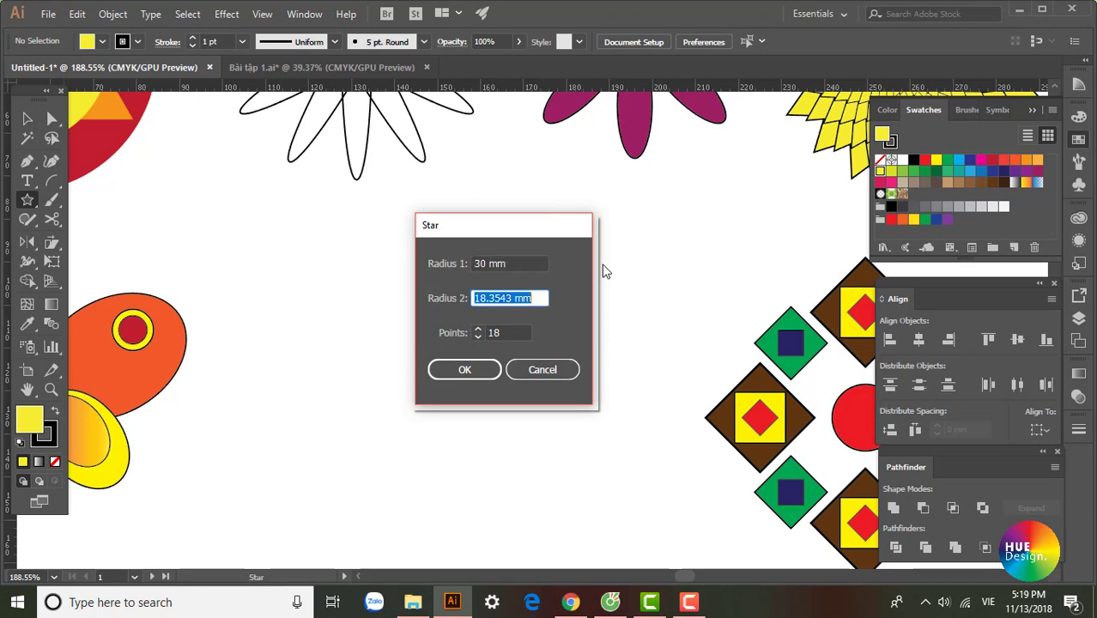
type("25")
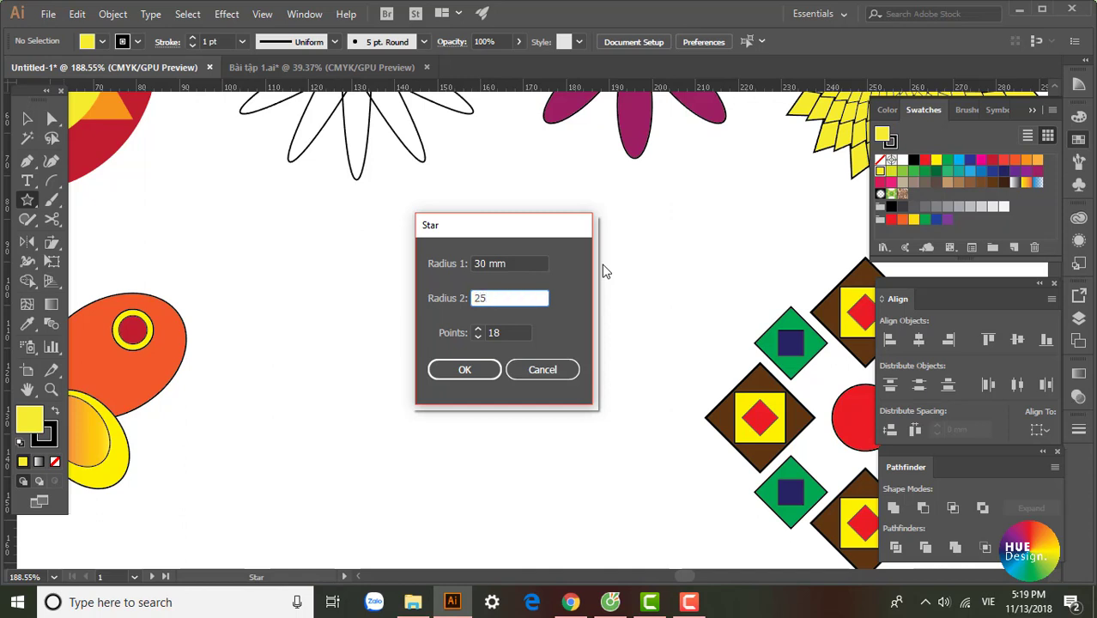
key("Tab")
type("20")
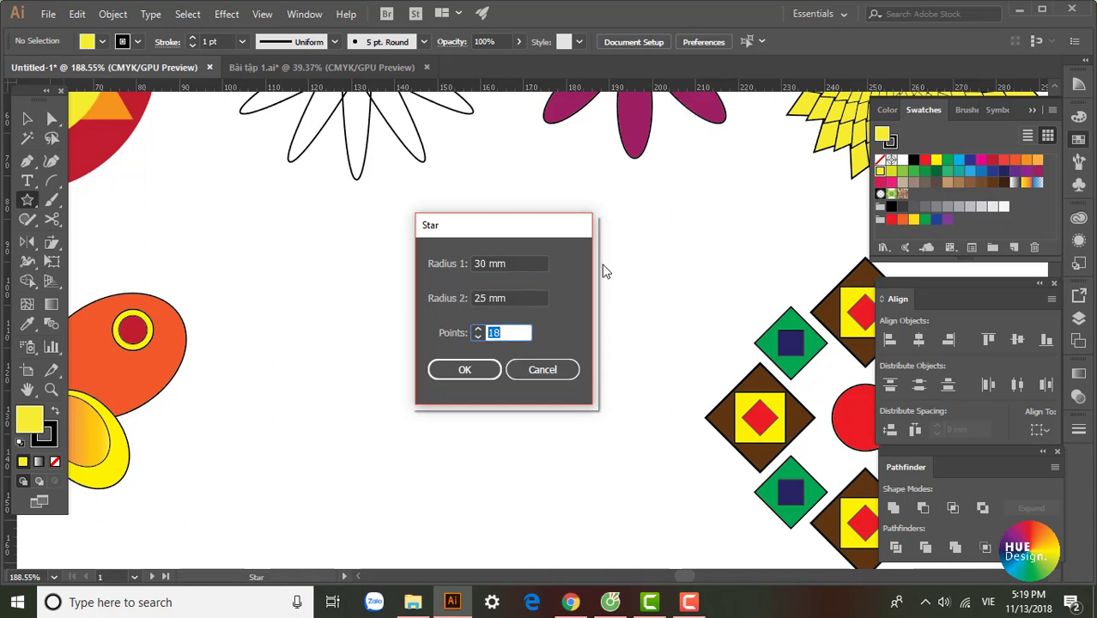
left_click(468, 374)
left_click(27, 119)
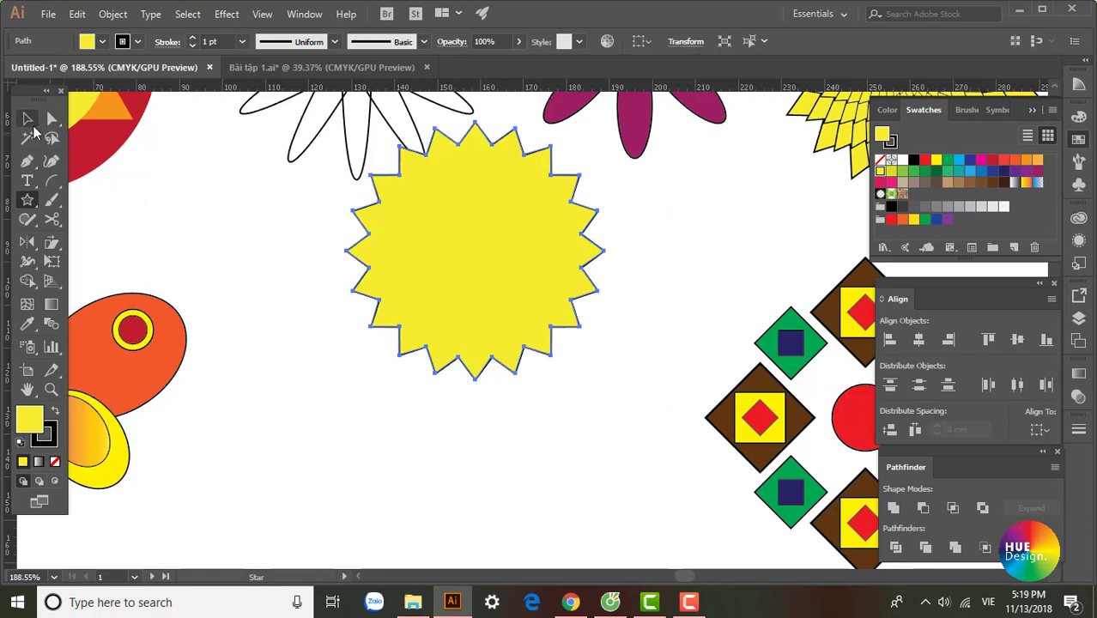
Step: Move the yellow star slightly lower on the canvas and select it
mouse_move(389, 215)
left_mouse_down()
mouse_move(468, 294)
mouse_move(436, 378)
left_mouse_up()
left_click(569, 367)
scroll(501, 357, "left", 2)
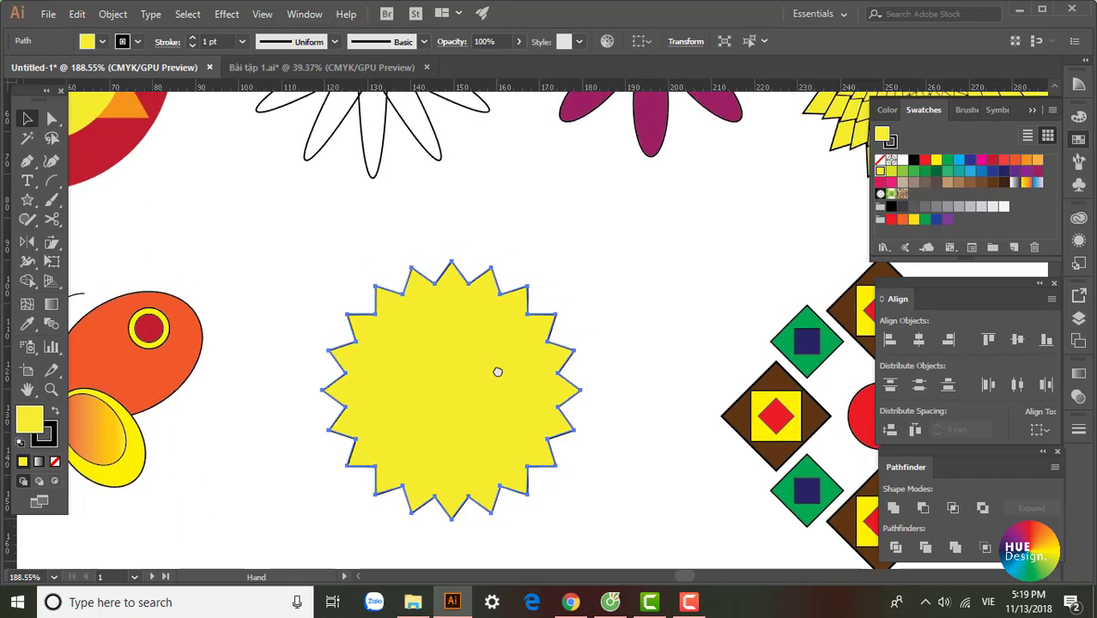
left_click(498, 378)
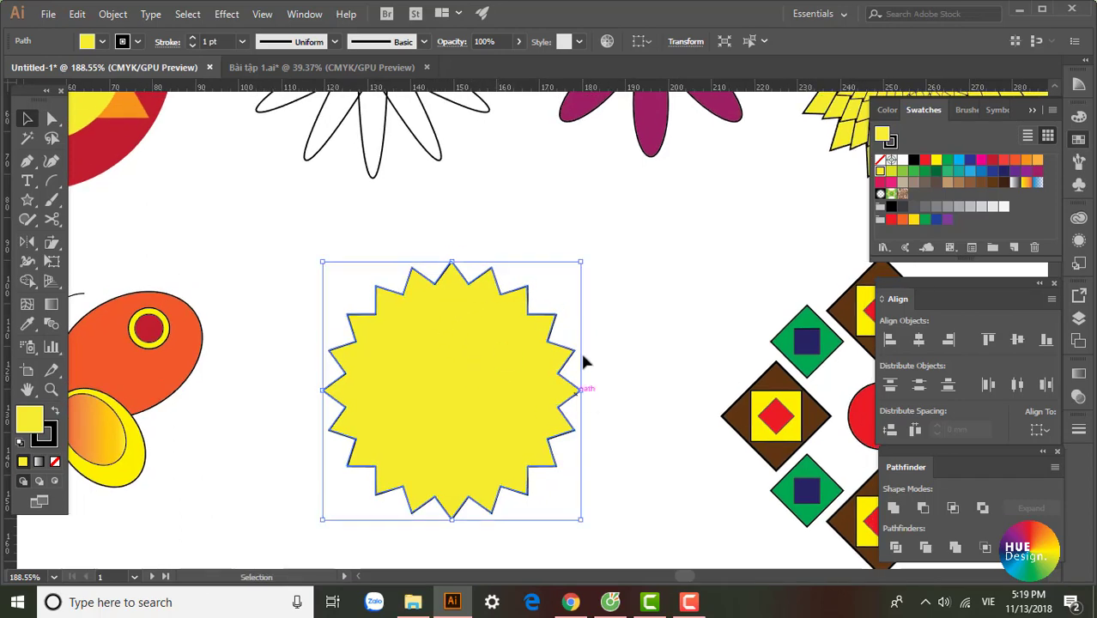
Step: In Transform Each, set the horizontal and vertical scale to 90%
left_click(112, 14)
mouse_move(184, 11)
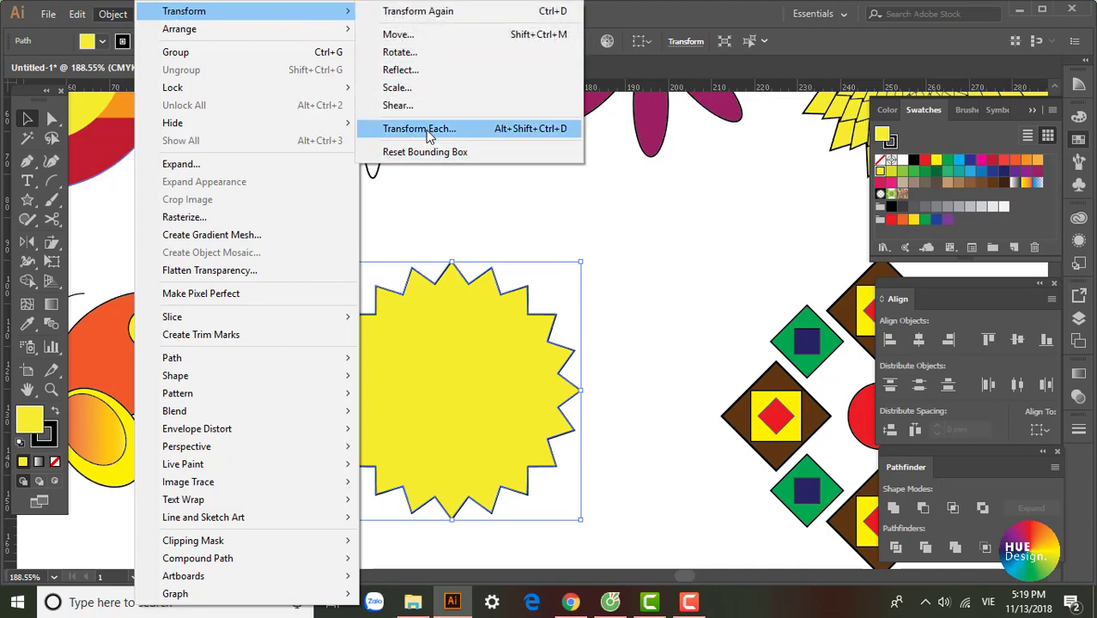
left_click(427, 130)
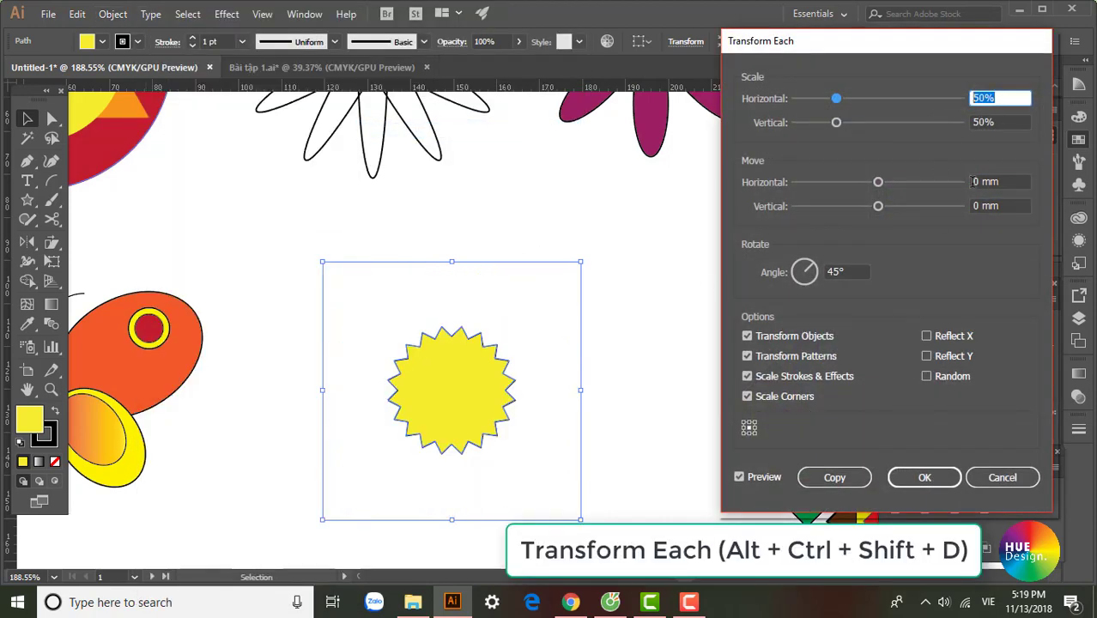
type("90")
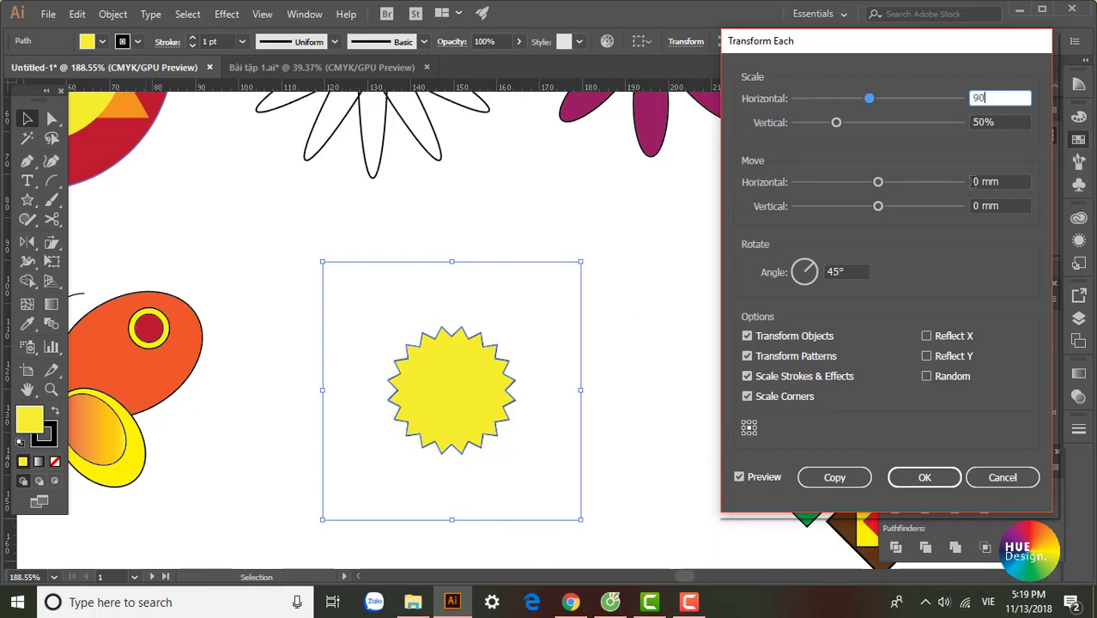
key("Tab")
type("90")
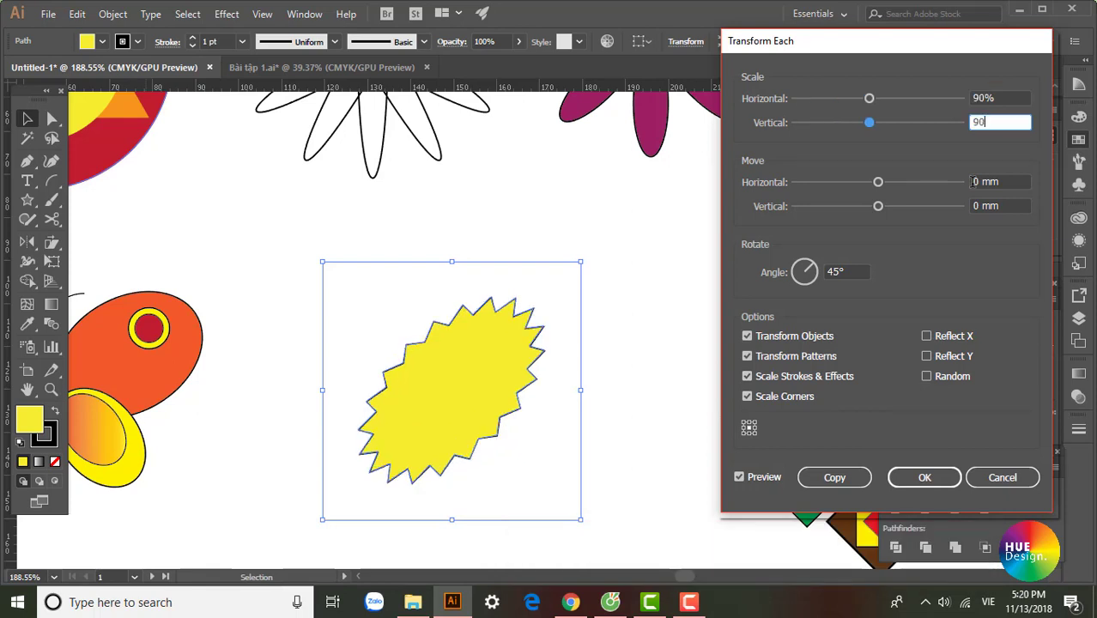
key("Tab")
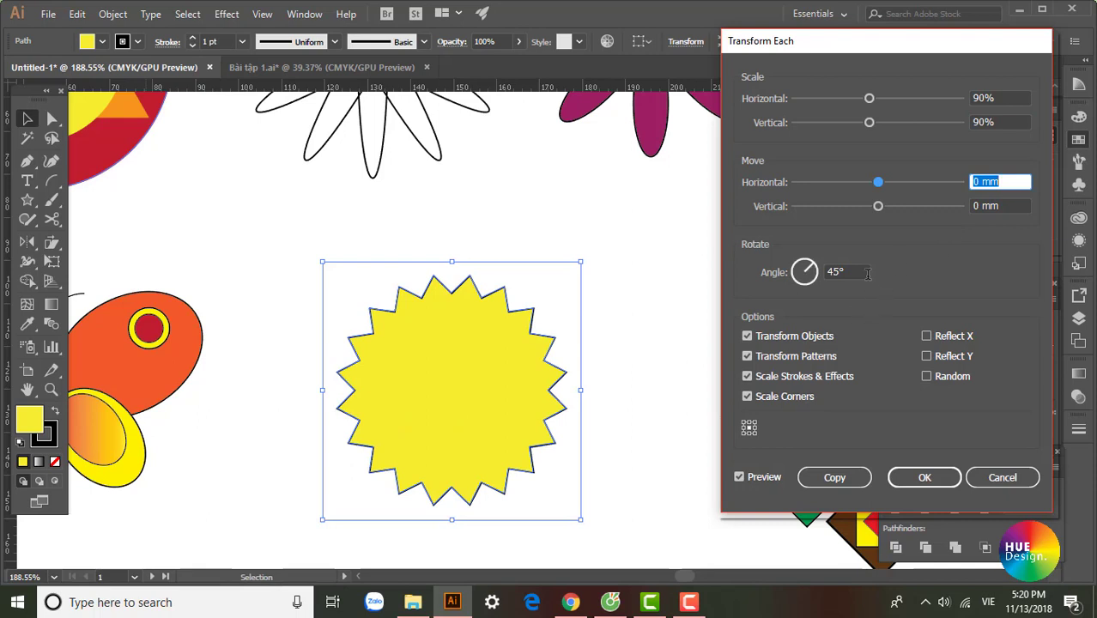
Step: Set the Transform Each rotation angle to 6° and create the scaled, rotated copy
left_click(844, 271)
double_click(844, 272)
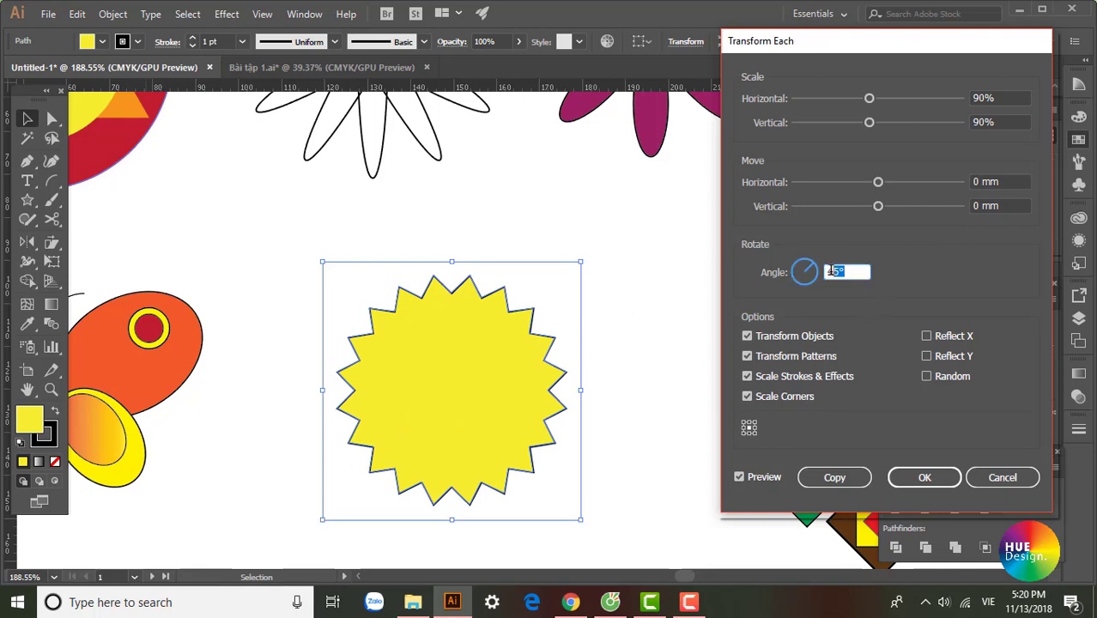
type("45")
key("Tab")
type("6")
left_click(770, 473)
left_click(770, 473)
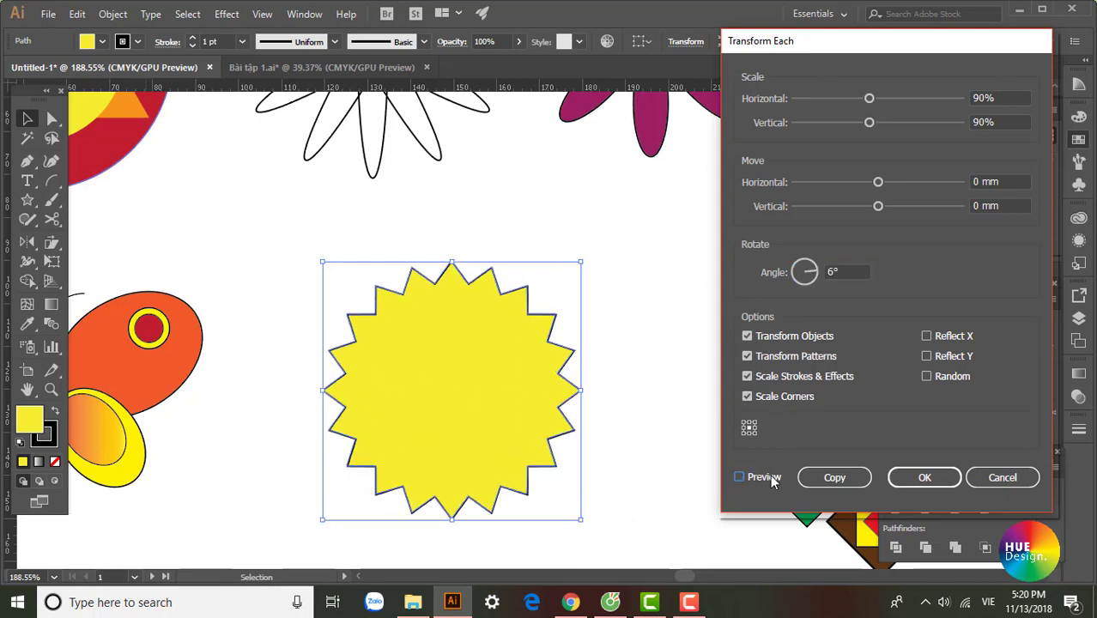
left_click(770, 478)
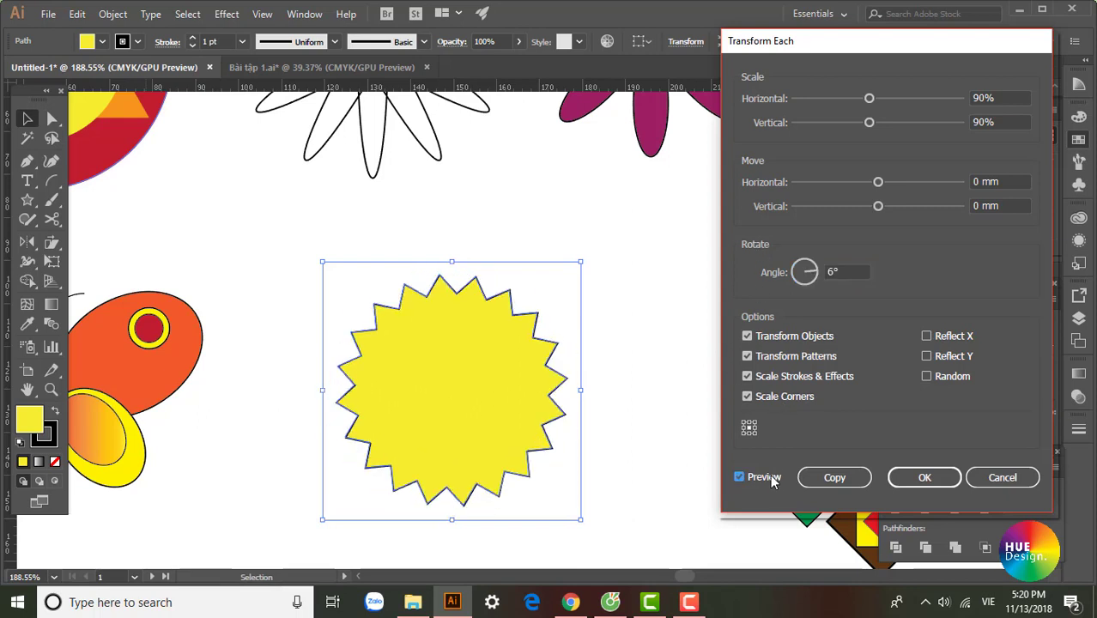
left_click(834, 478)
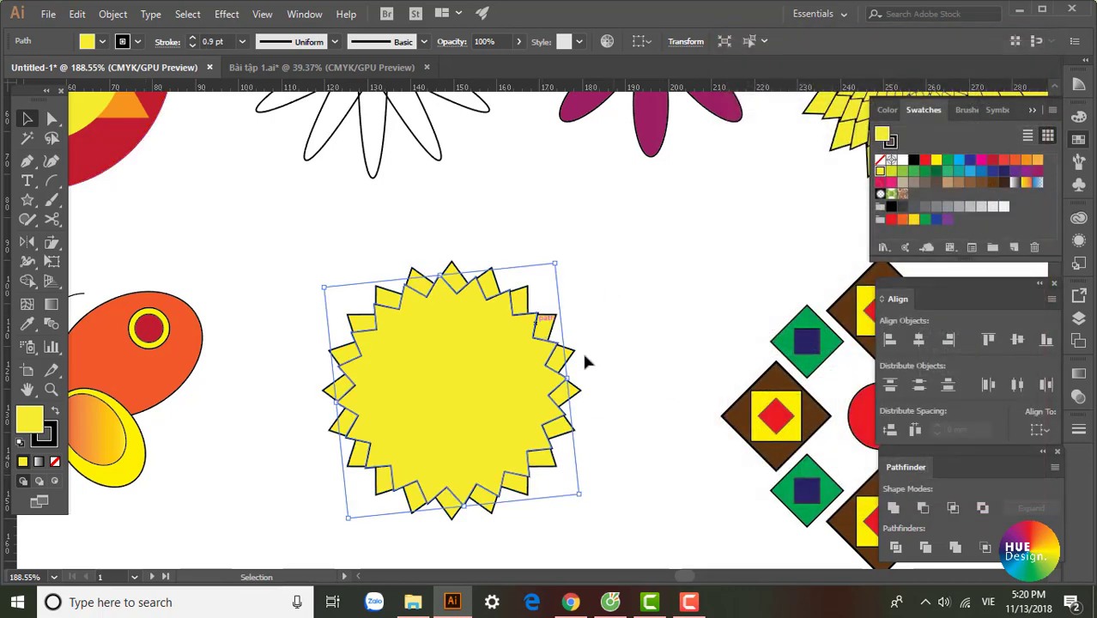
Step: Apply Transform Again (Ctrl+D) four times, adding smaller rotated star copies toward the centre
key("ctrl+d")
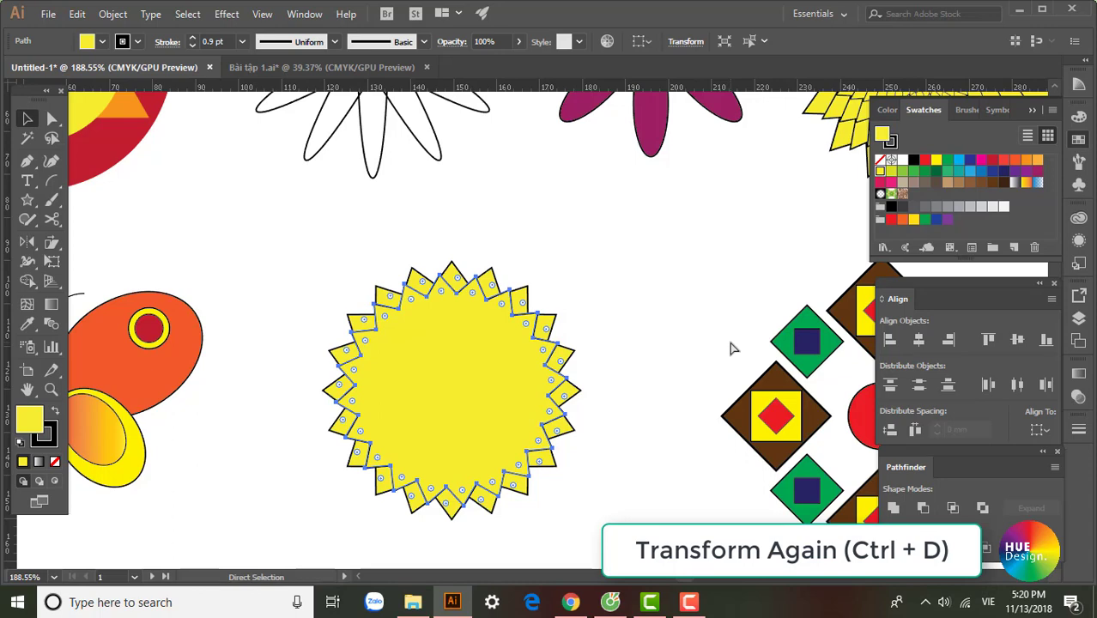
key("ctrl+d")
key("ctrl+d")
key("ctrl+d")
key("ctrl+d")
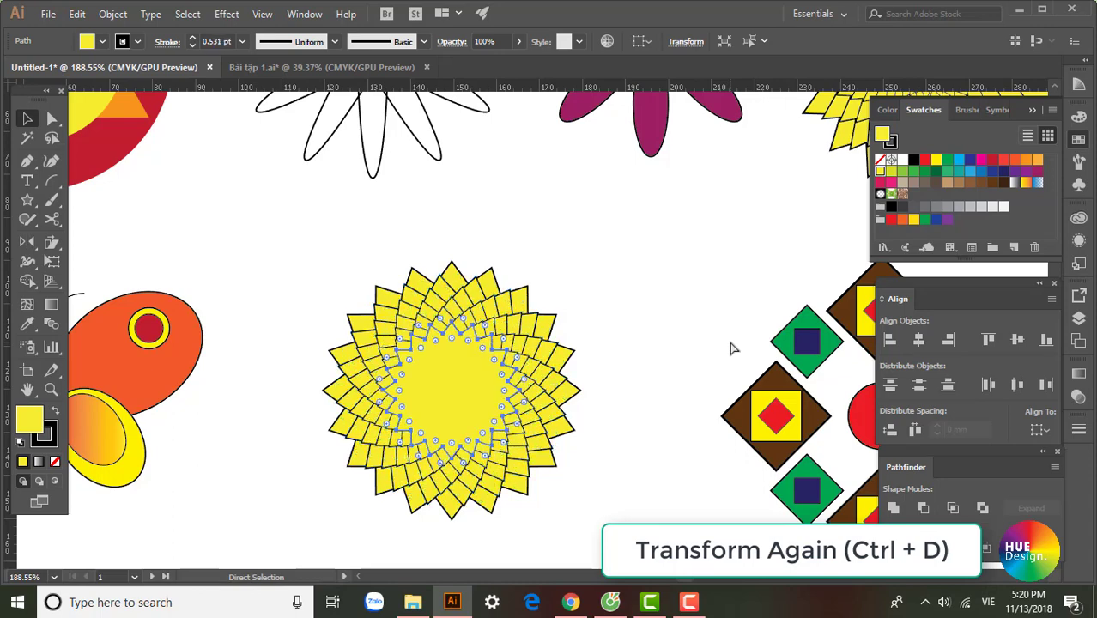
key("ctrl+d")
key("ctrl+d")
key("ctrl+d")
key("ctrl+d")
key("ctrl+d")
key("ctrl+d")
key("ctrl+d")
key("ctrl+d")
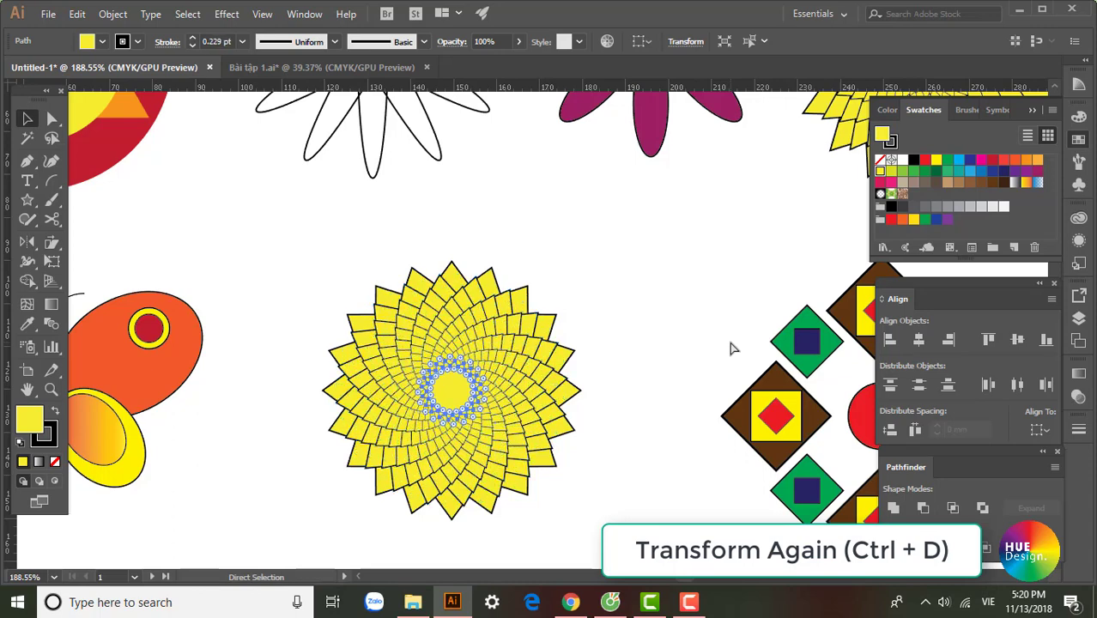
key("ctrl+d")
key("ctrl+d")
key("ctrl+d")
key("ctrl+d")
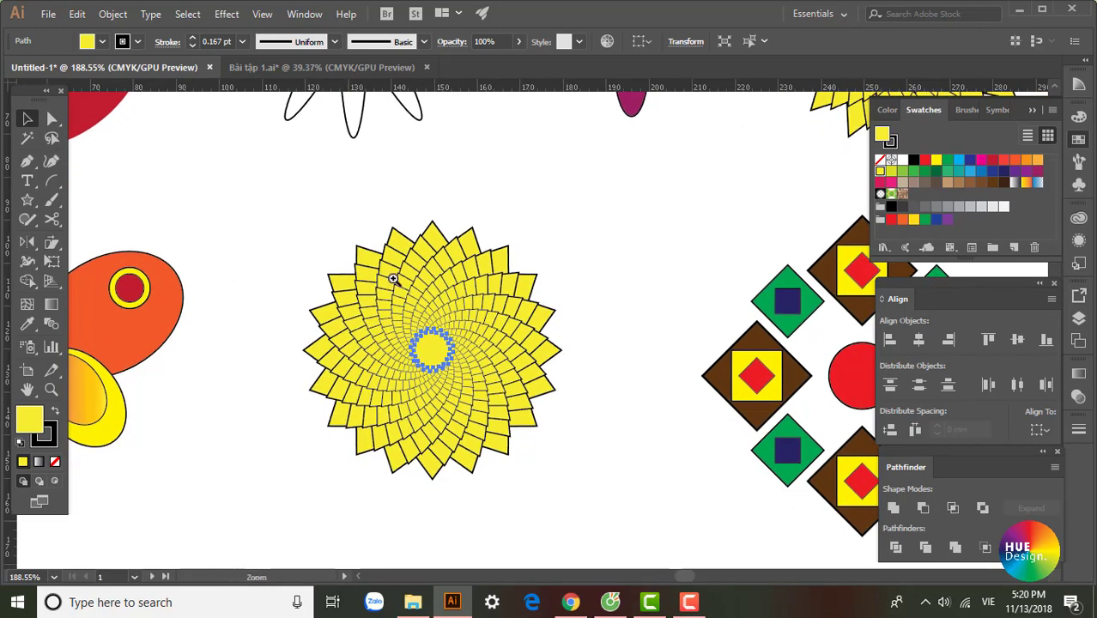
mouse_move(392, 277)
left_mouse_down()
mouse_move(514, 367)
mouse_move(481, 367)
left_mouse_up()
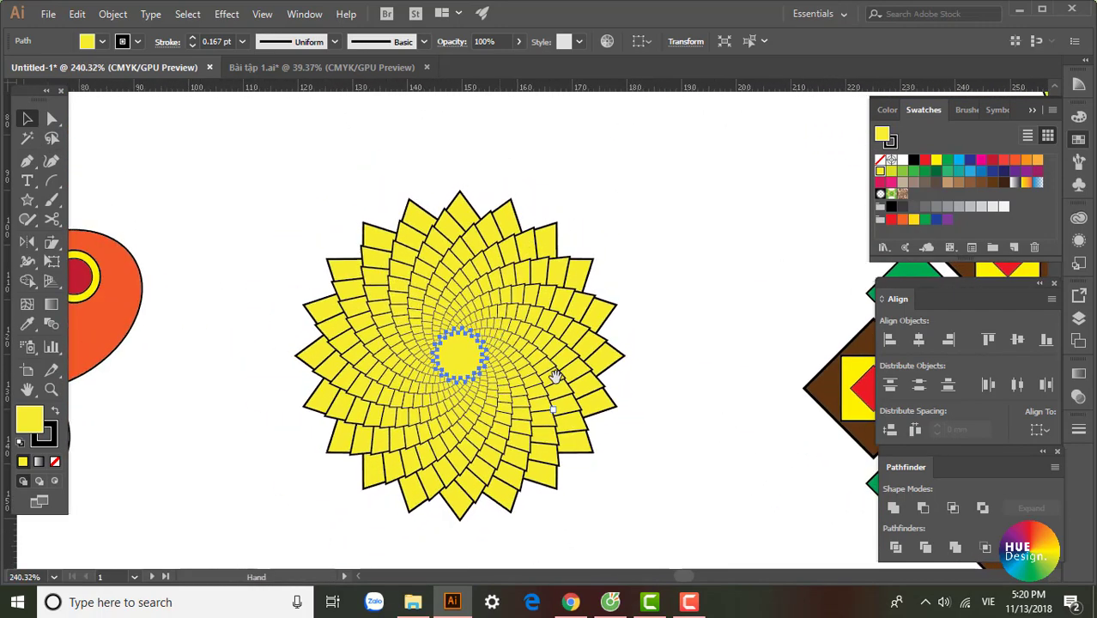
left_click(666, 431)
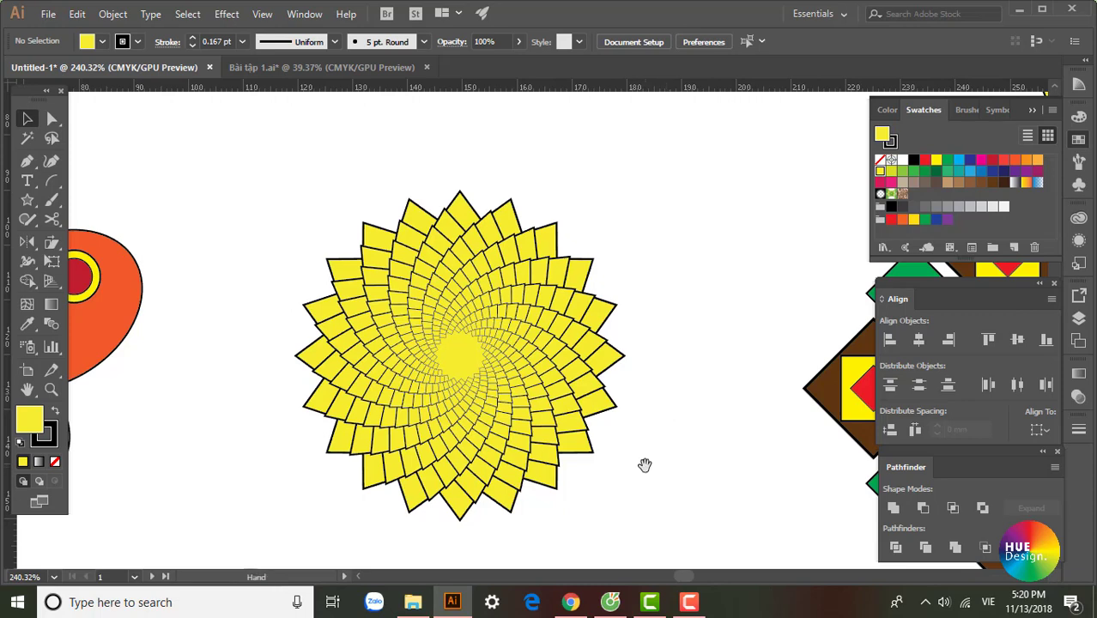
left_click_drag(647, 471, 639, 436)
key("ctrl+minus")
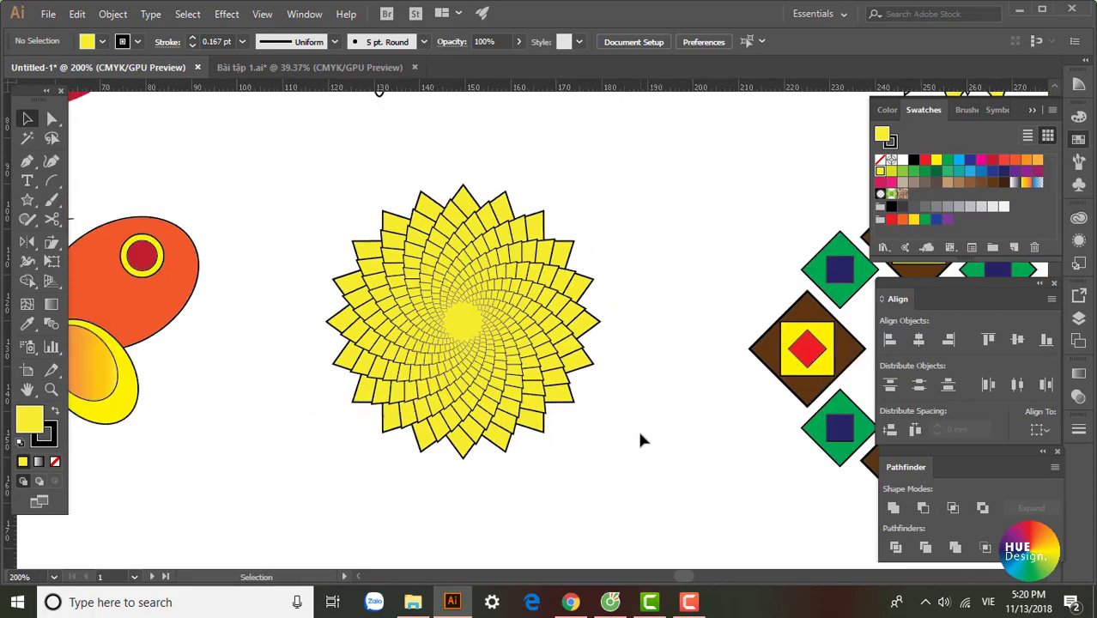